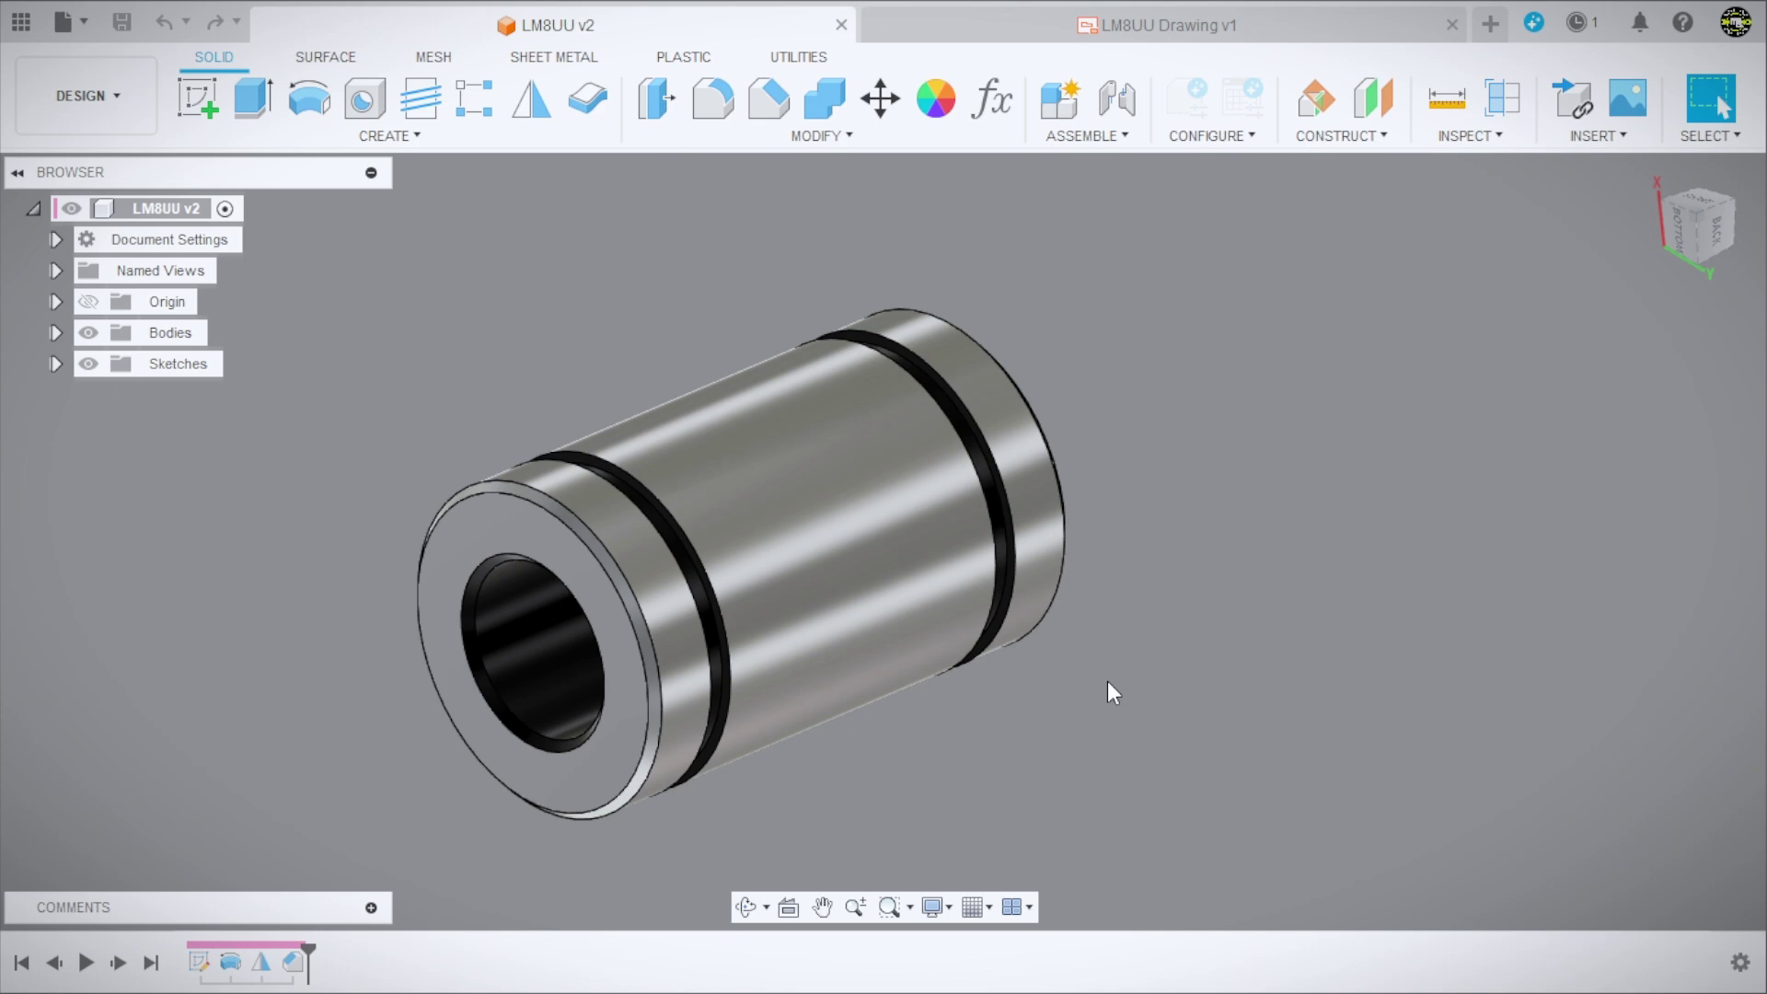
Orbit the existing bearing model, then return to the LM8UU v2 model.
{"action": "middle_click_drag", "start_coordinate": [1101, 705], "coordinate": [1136, 686], "text": "shift"}
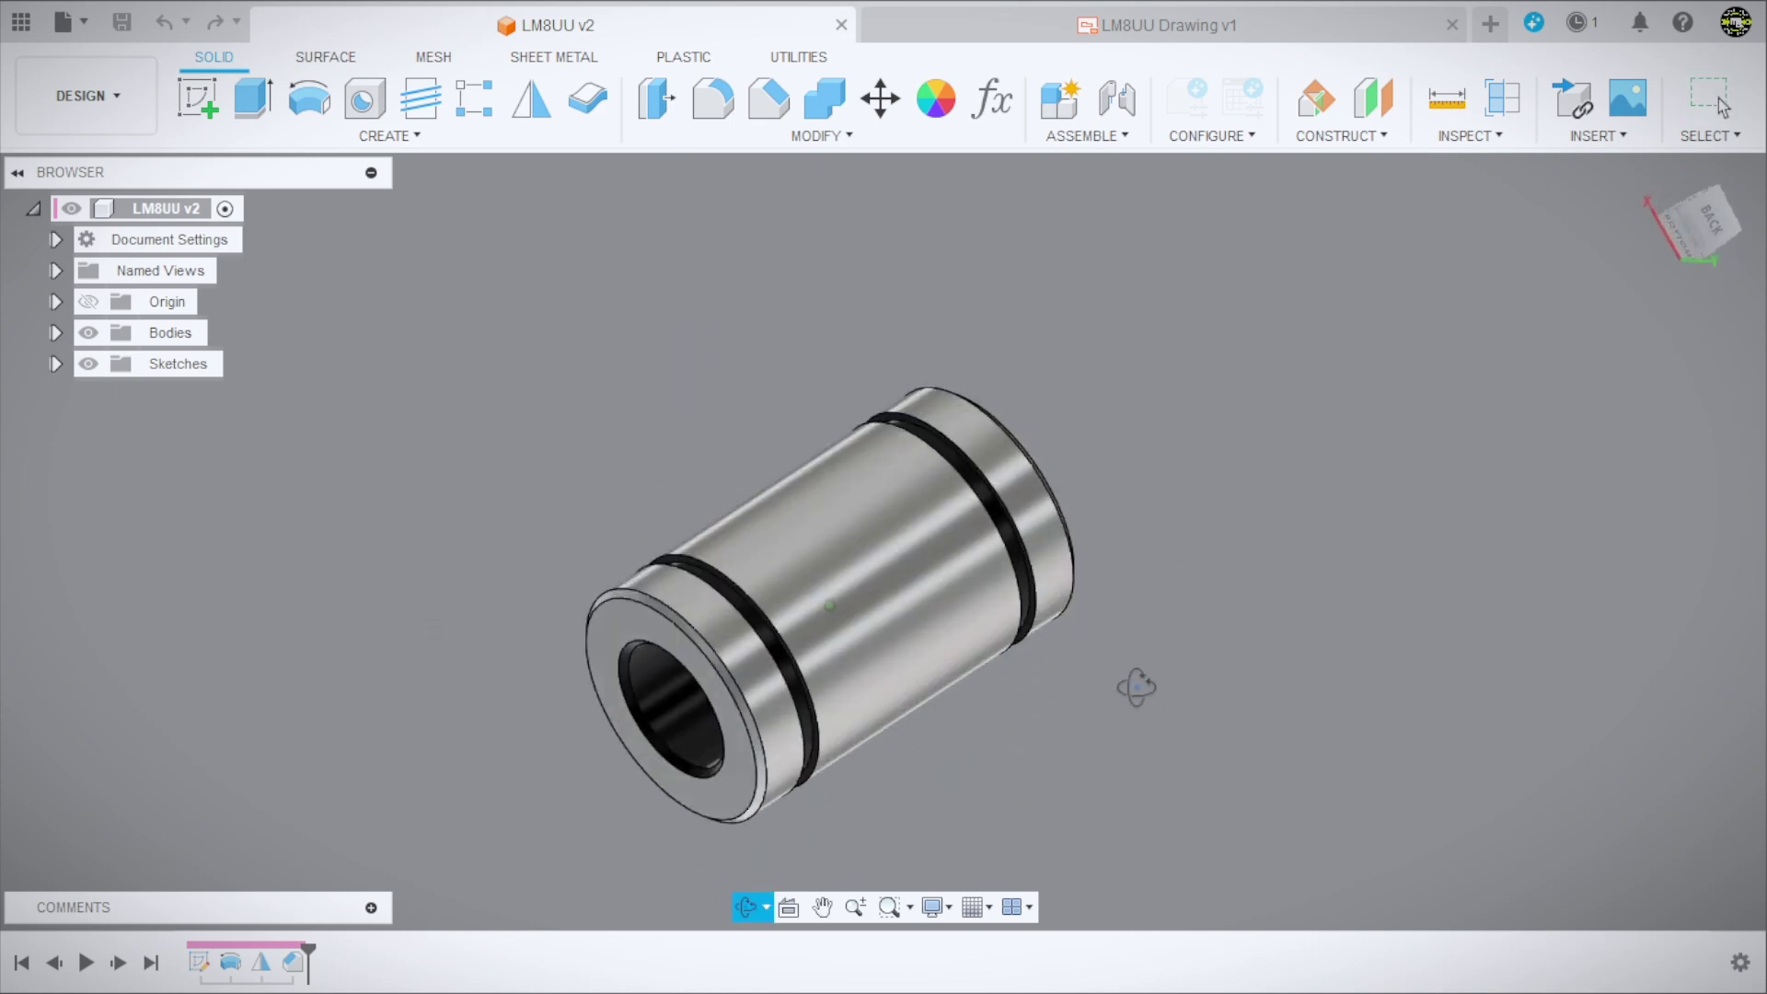
{"action": "key", "text": "Escape"}
{"action": "middle_click_drag", "start_coordinate": [1084, 770], "coordinate": [1069, 719], "text": "shift"}
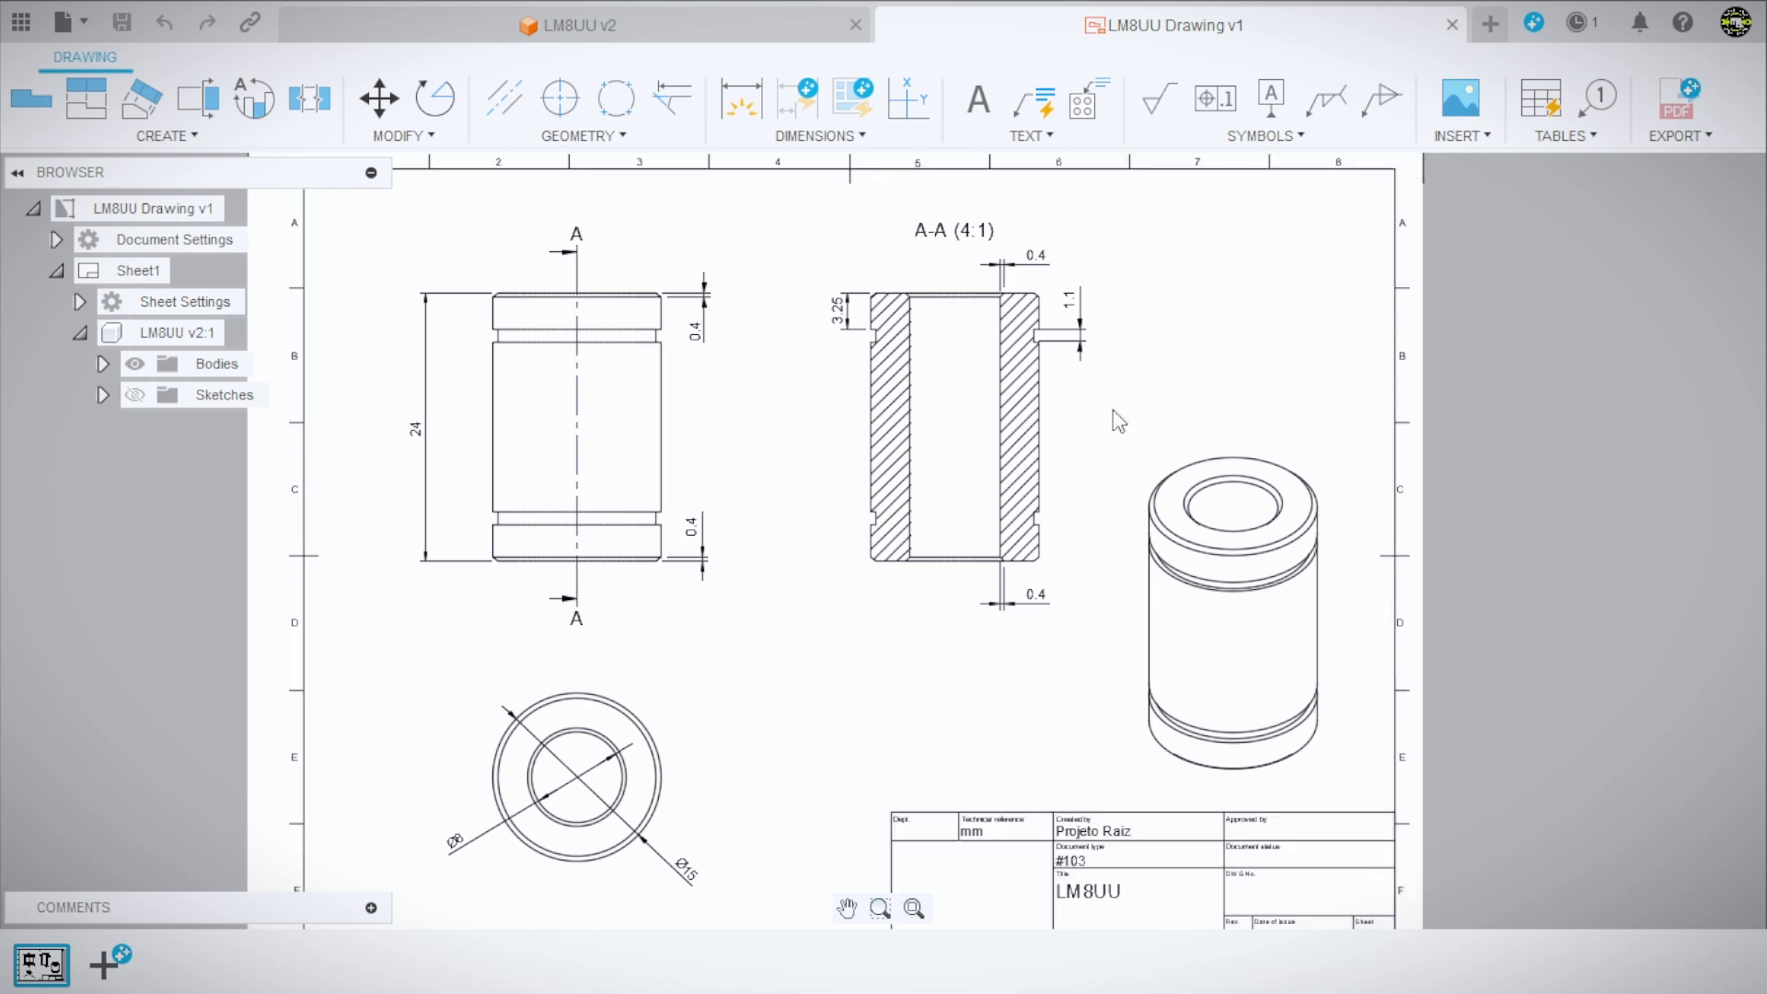
{"action": "key", "text": "ctrl+Tab"}
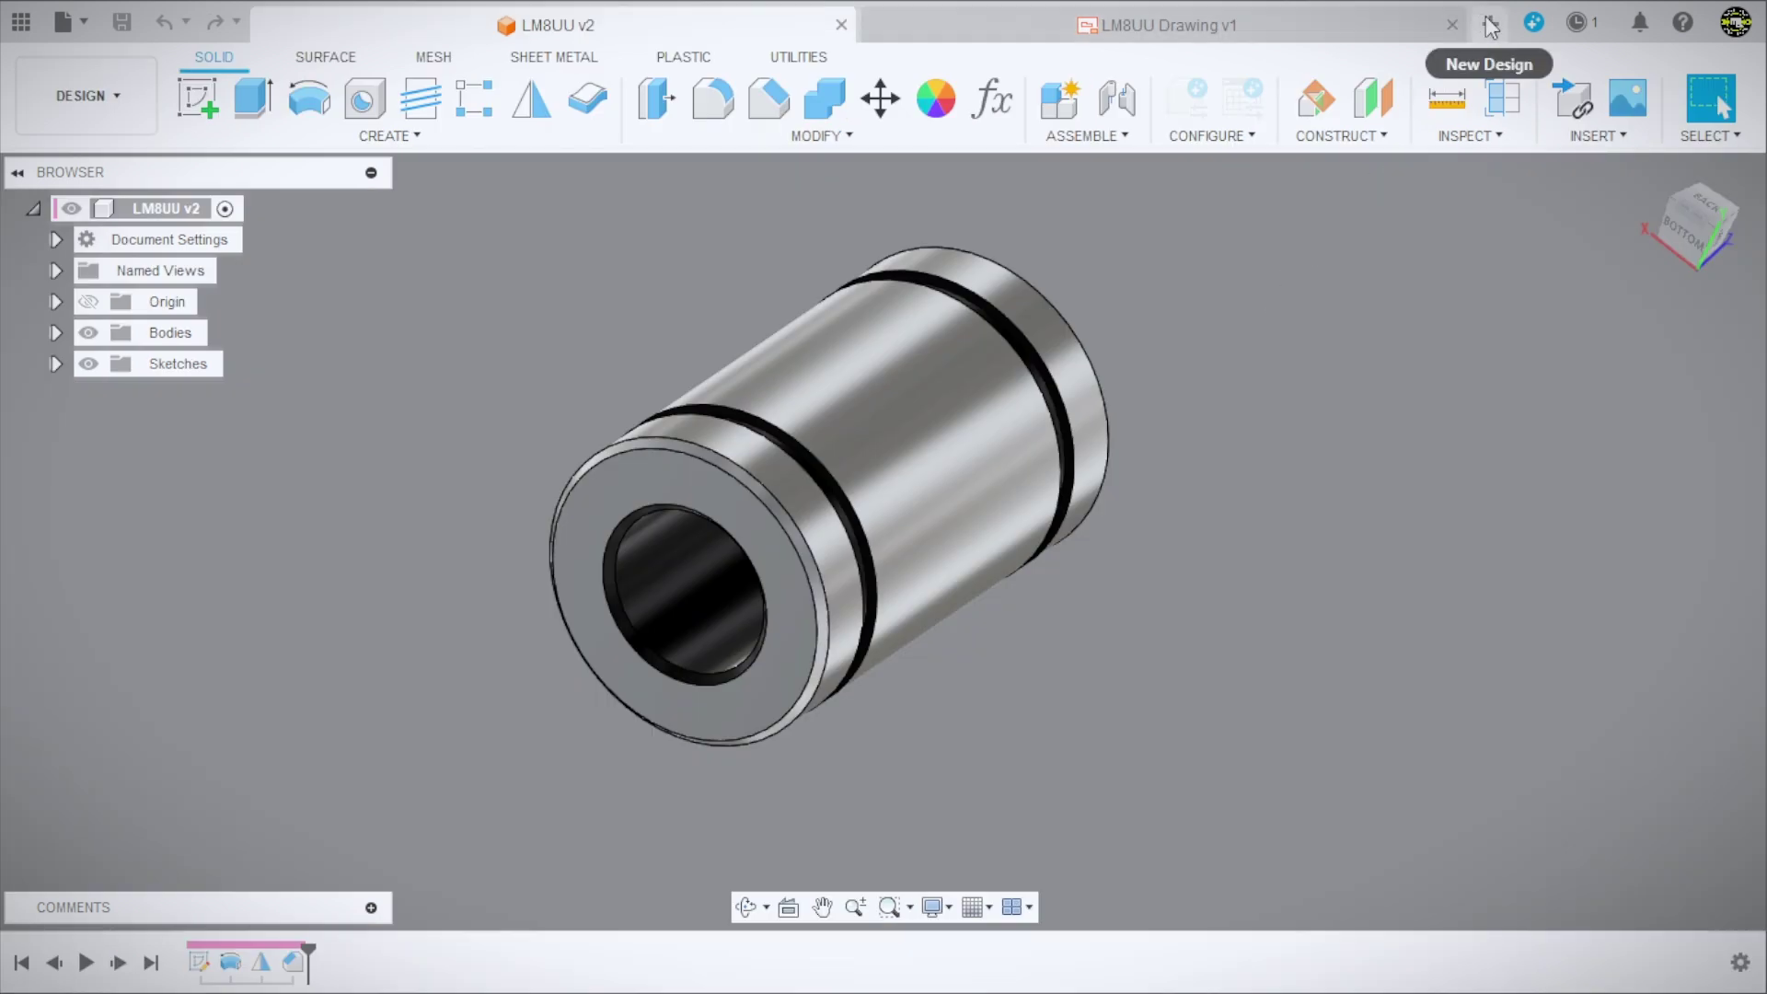
Start a new design and sketch a vertical line on the front plane.
{"action": "left_click", "coordinate": [1490, 25]}
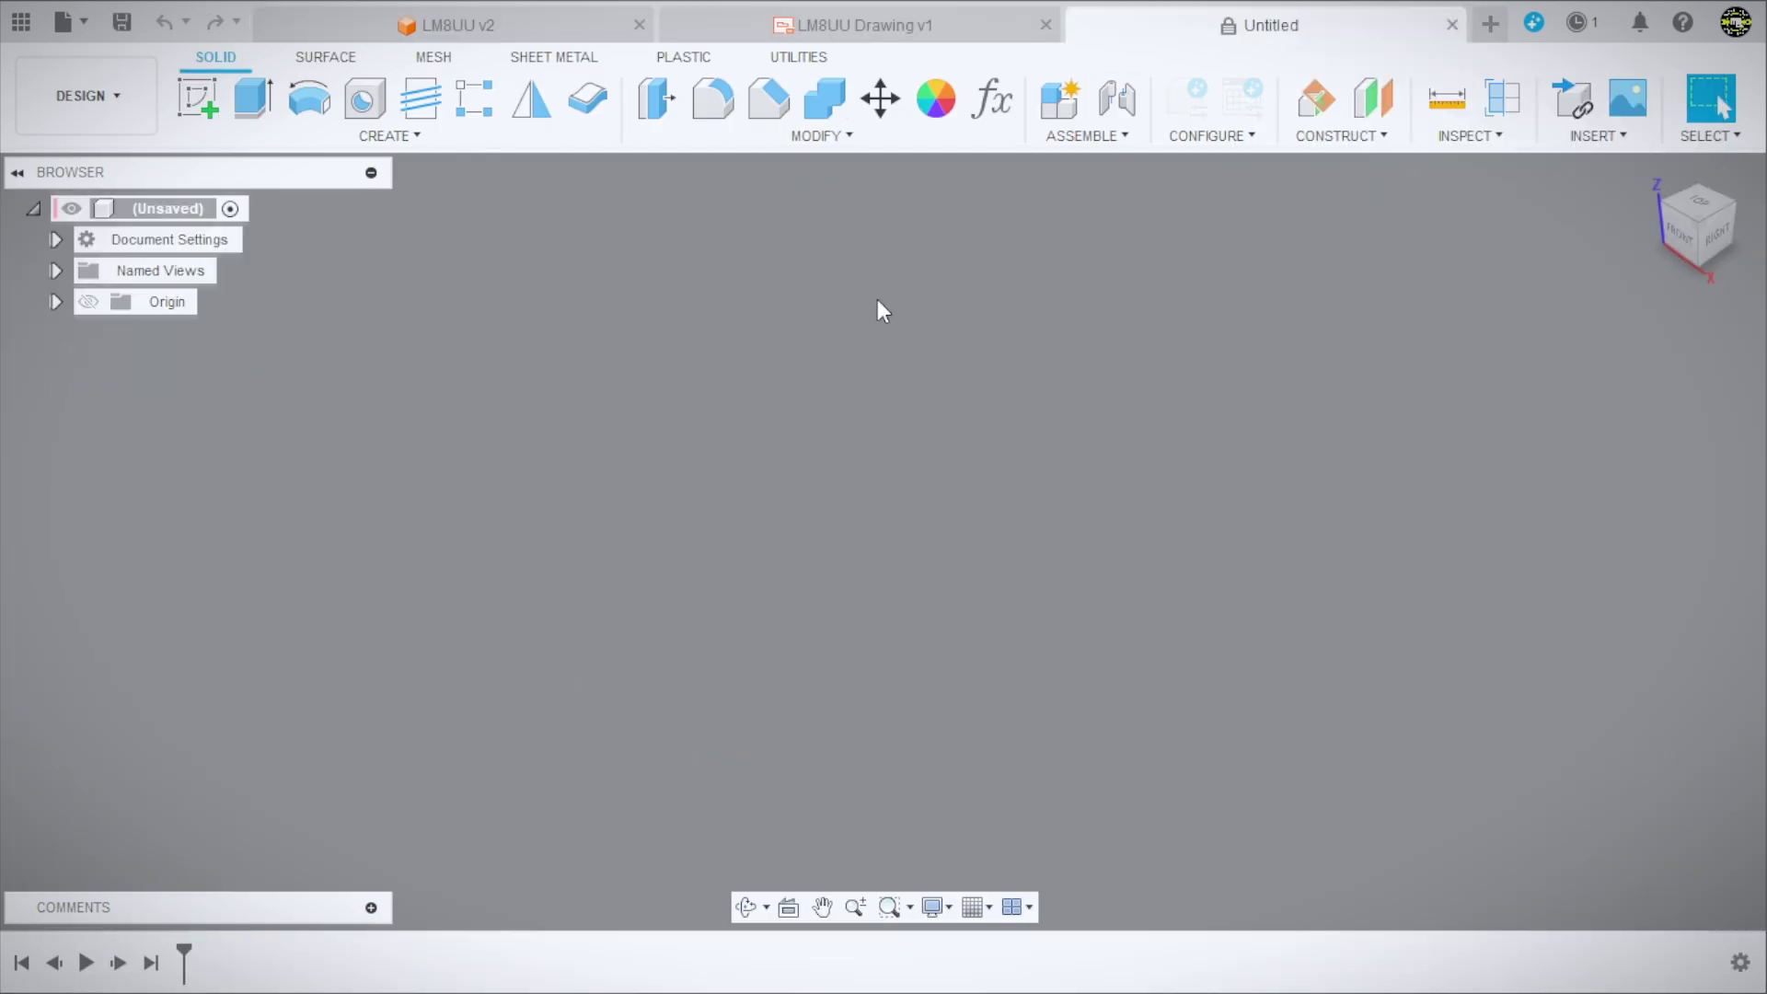
{"action": "left_click", "coordinate": [203, 98]}
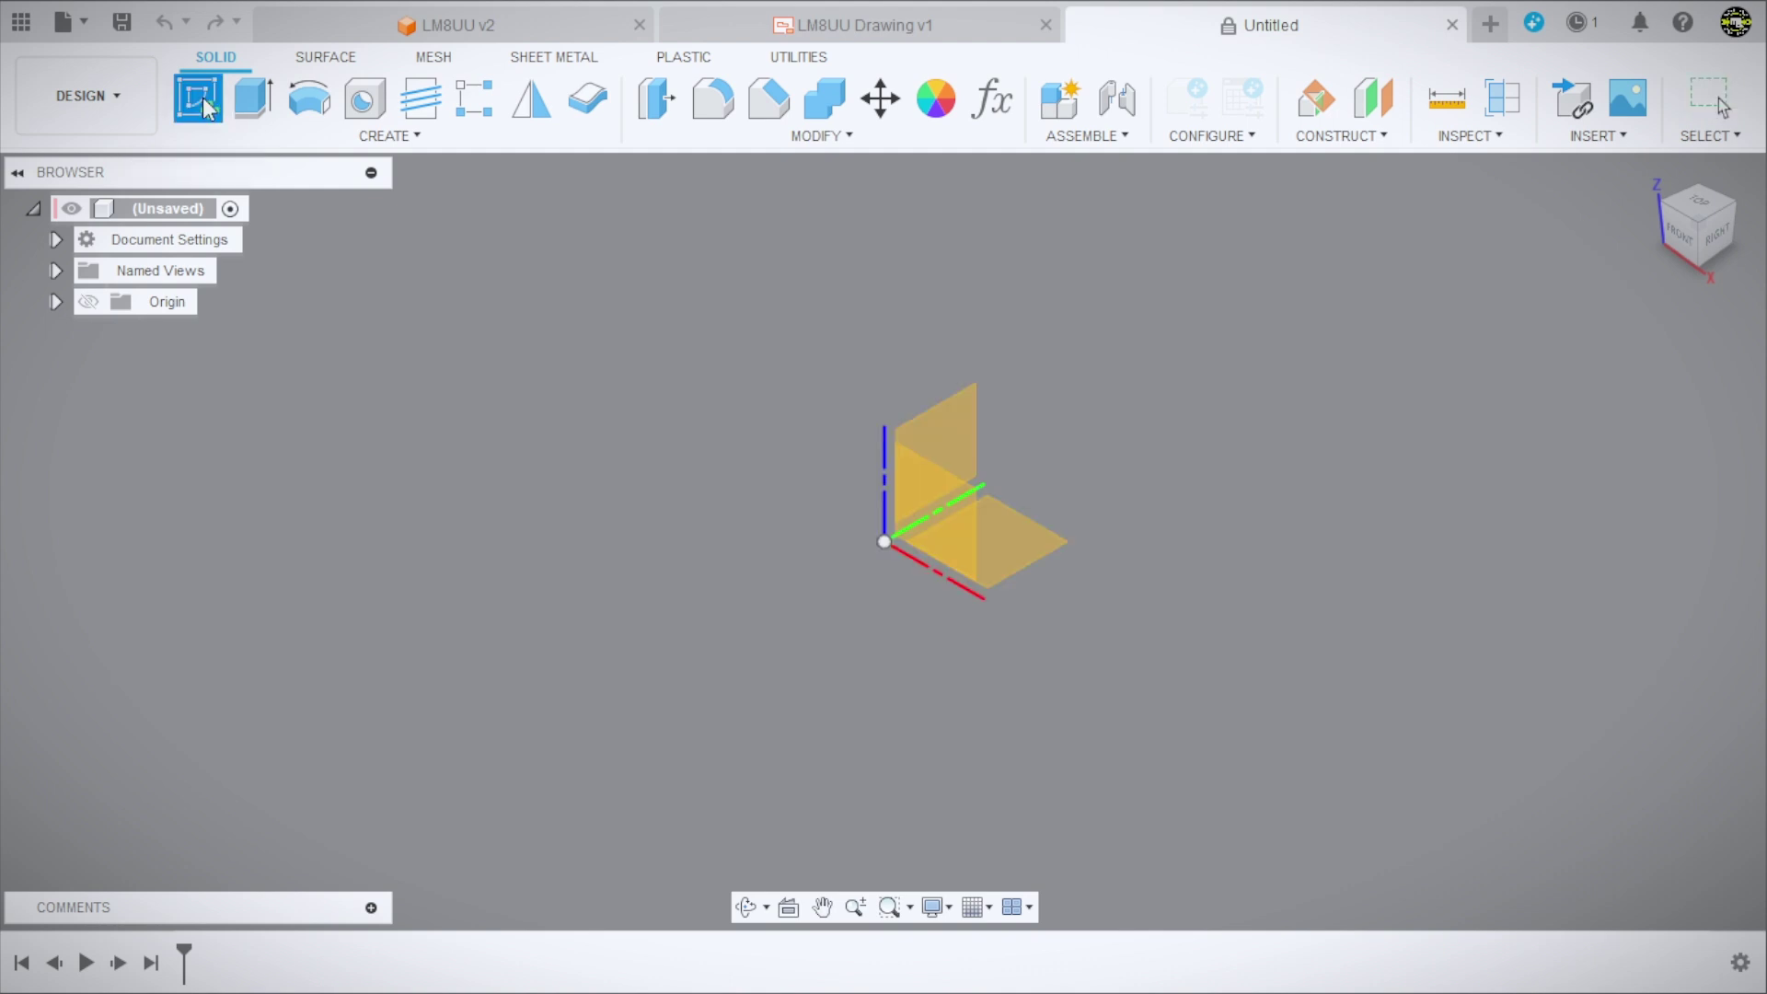
{"action": "left_click", "coordinate": [954, 546]}
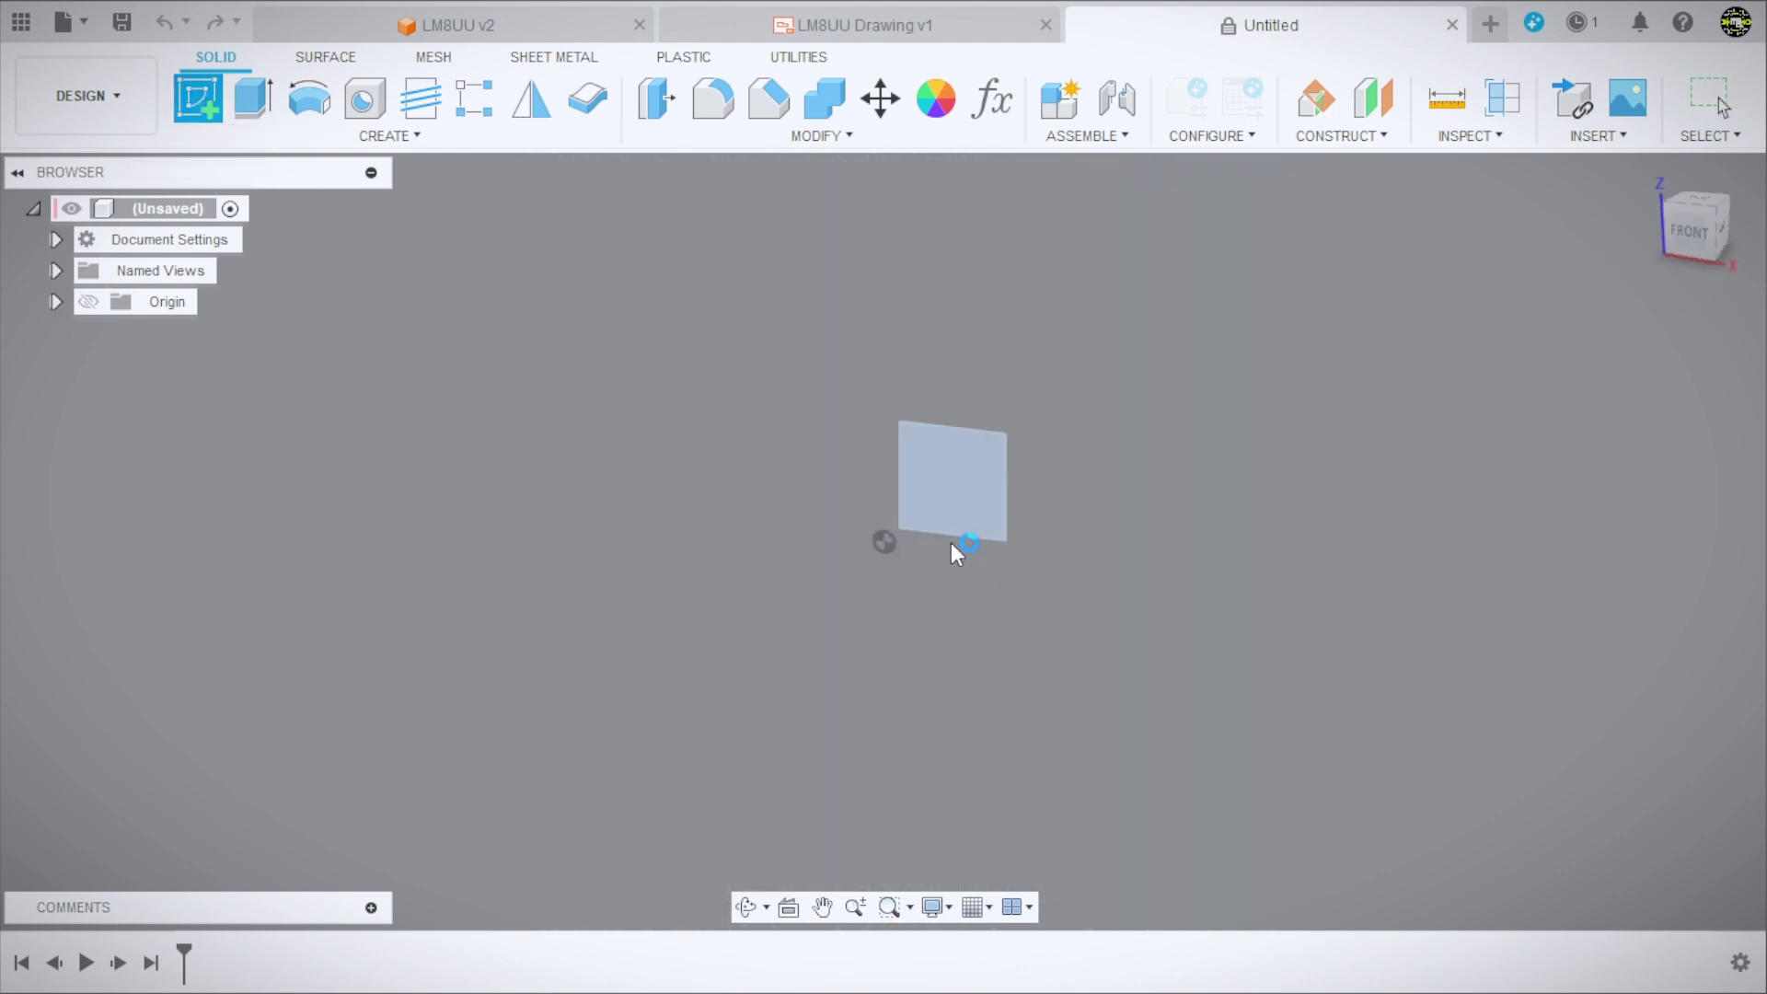
{"action": "left_click", "coordinate": [203, 103]}
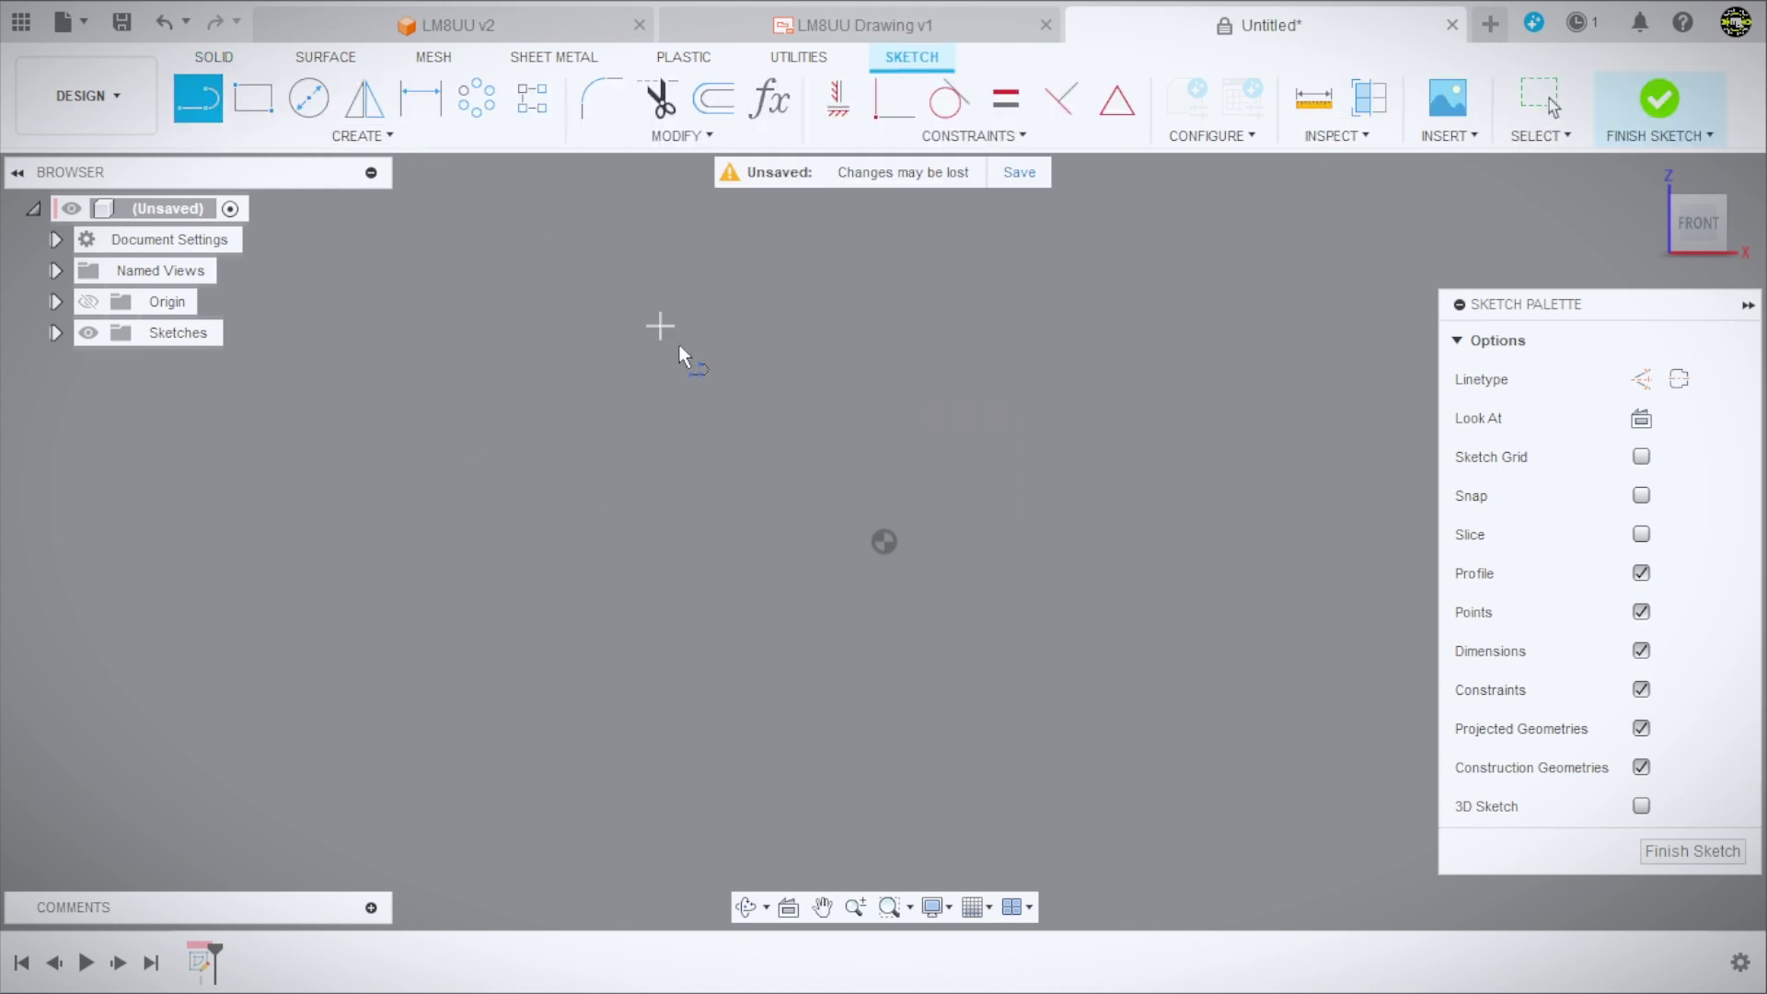
{"action": "left_click", "coordinate": [871, 315]}
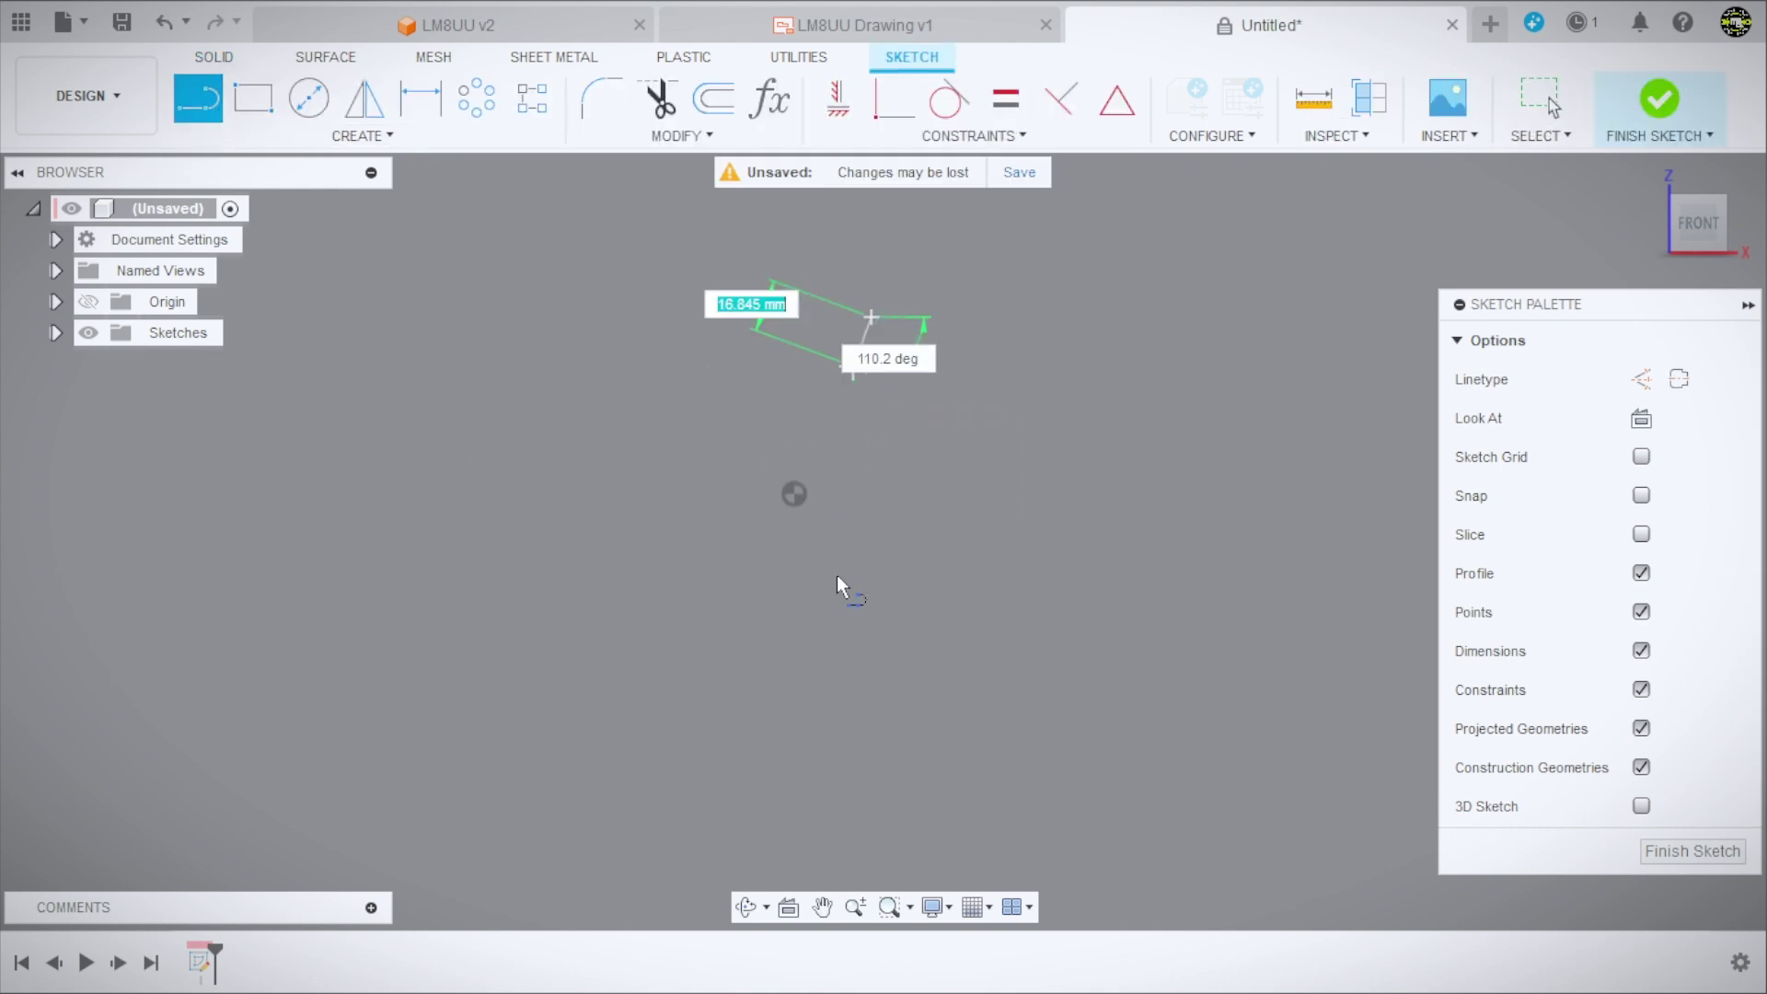
{"action": "left_click", "coordinate": [870, 676]}
{"action": "scroll", "coordinate": [944, 493], "scroll_direction": "up", "scroll_amount": 2}
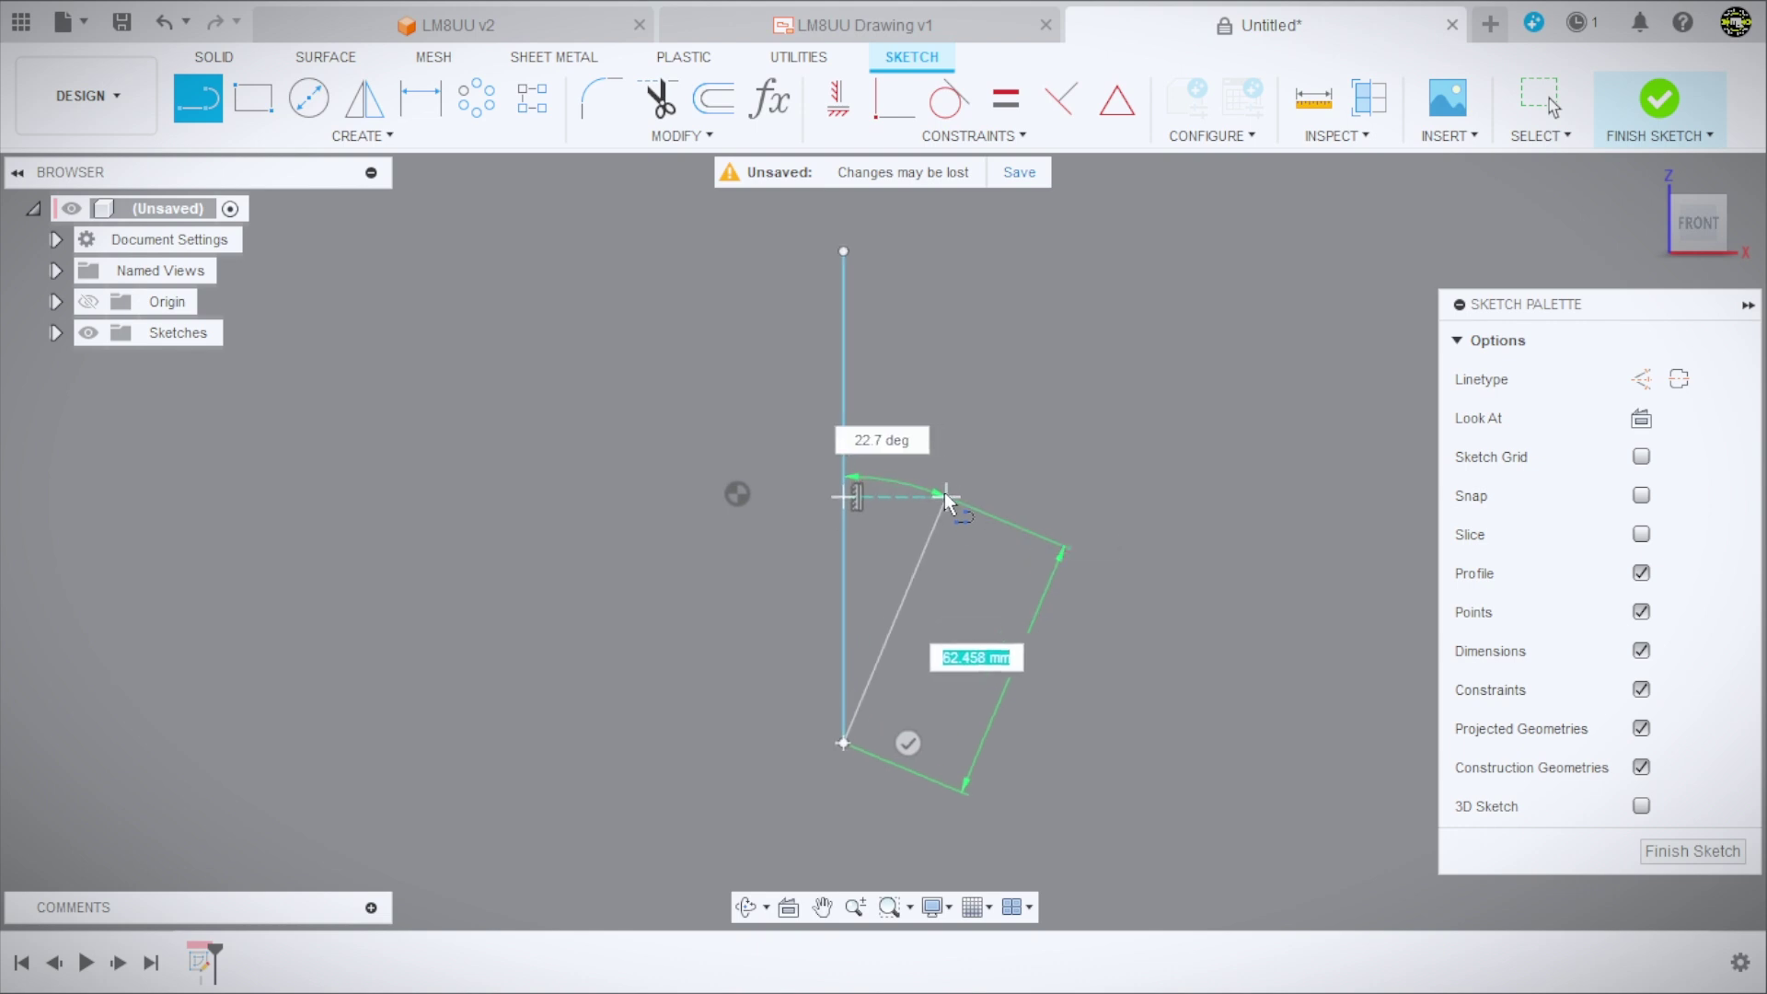
{"action": "key", "text": "Escape"}
Make the vertical line construction geometry and constrain its midpoint to the origin.
{"action": "left_click", "coordinate": [846, 411]}
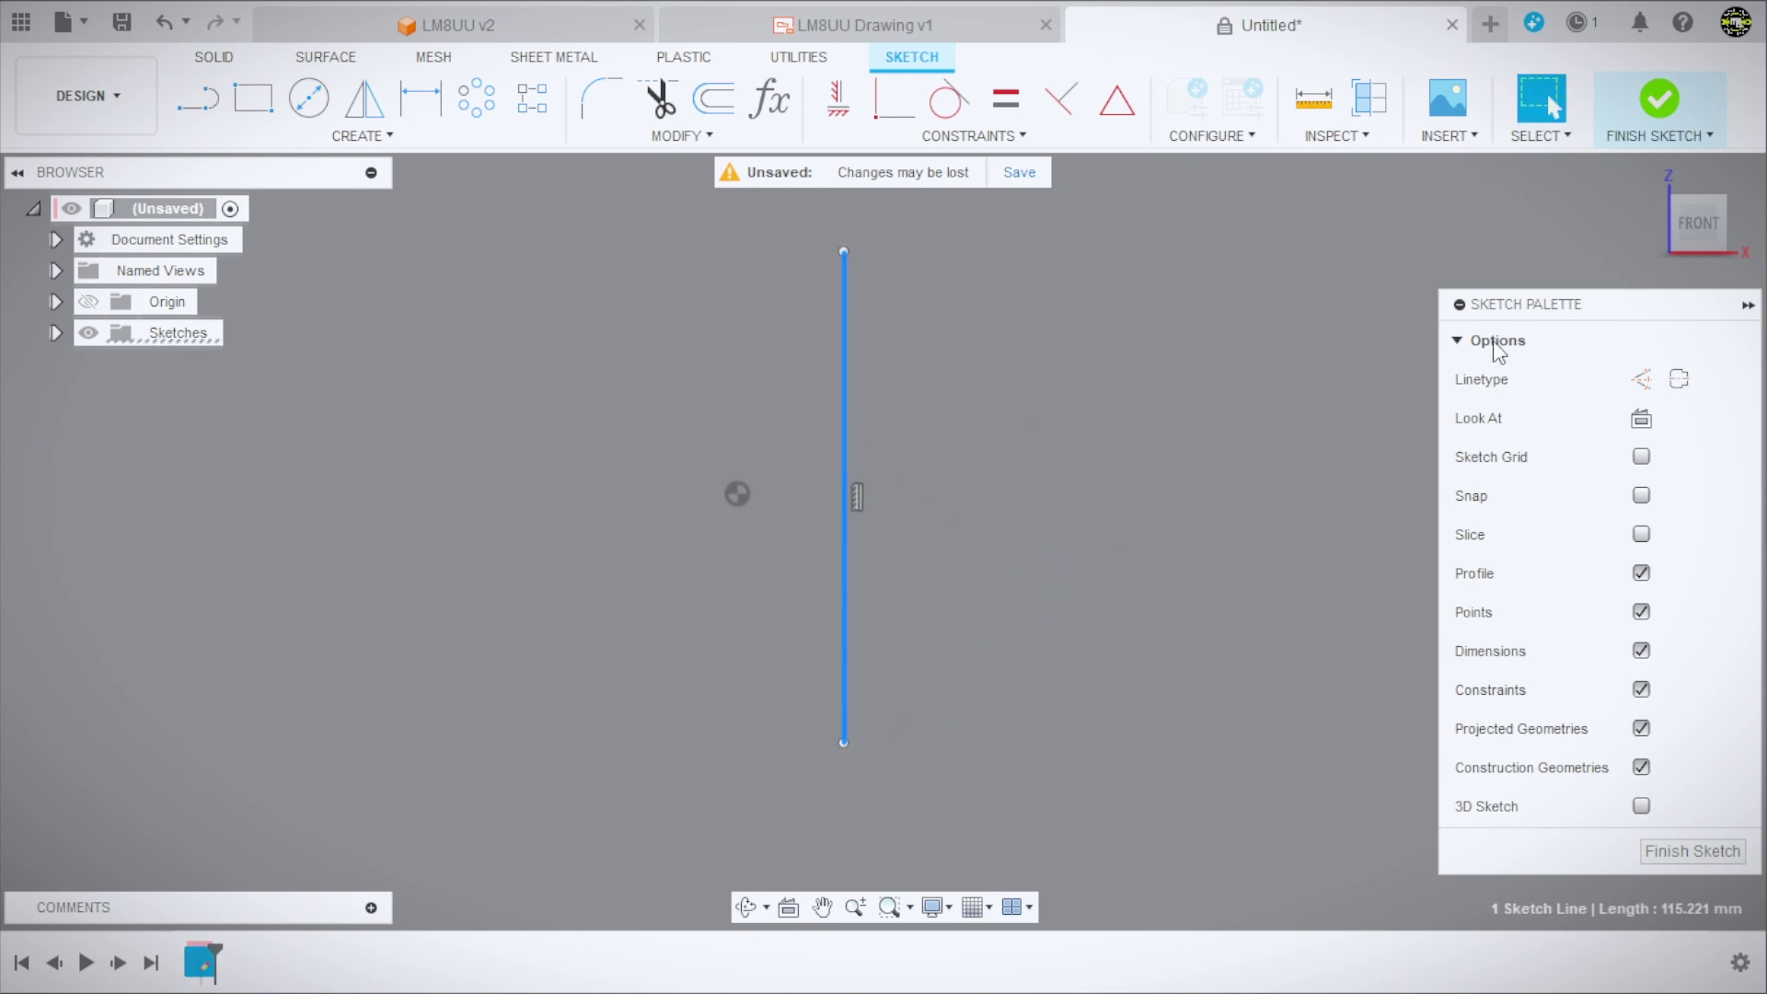
{"action": "scroll", "coordinate": [670, 354], "scroll_direction": "up", "scroll_amount": 1}
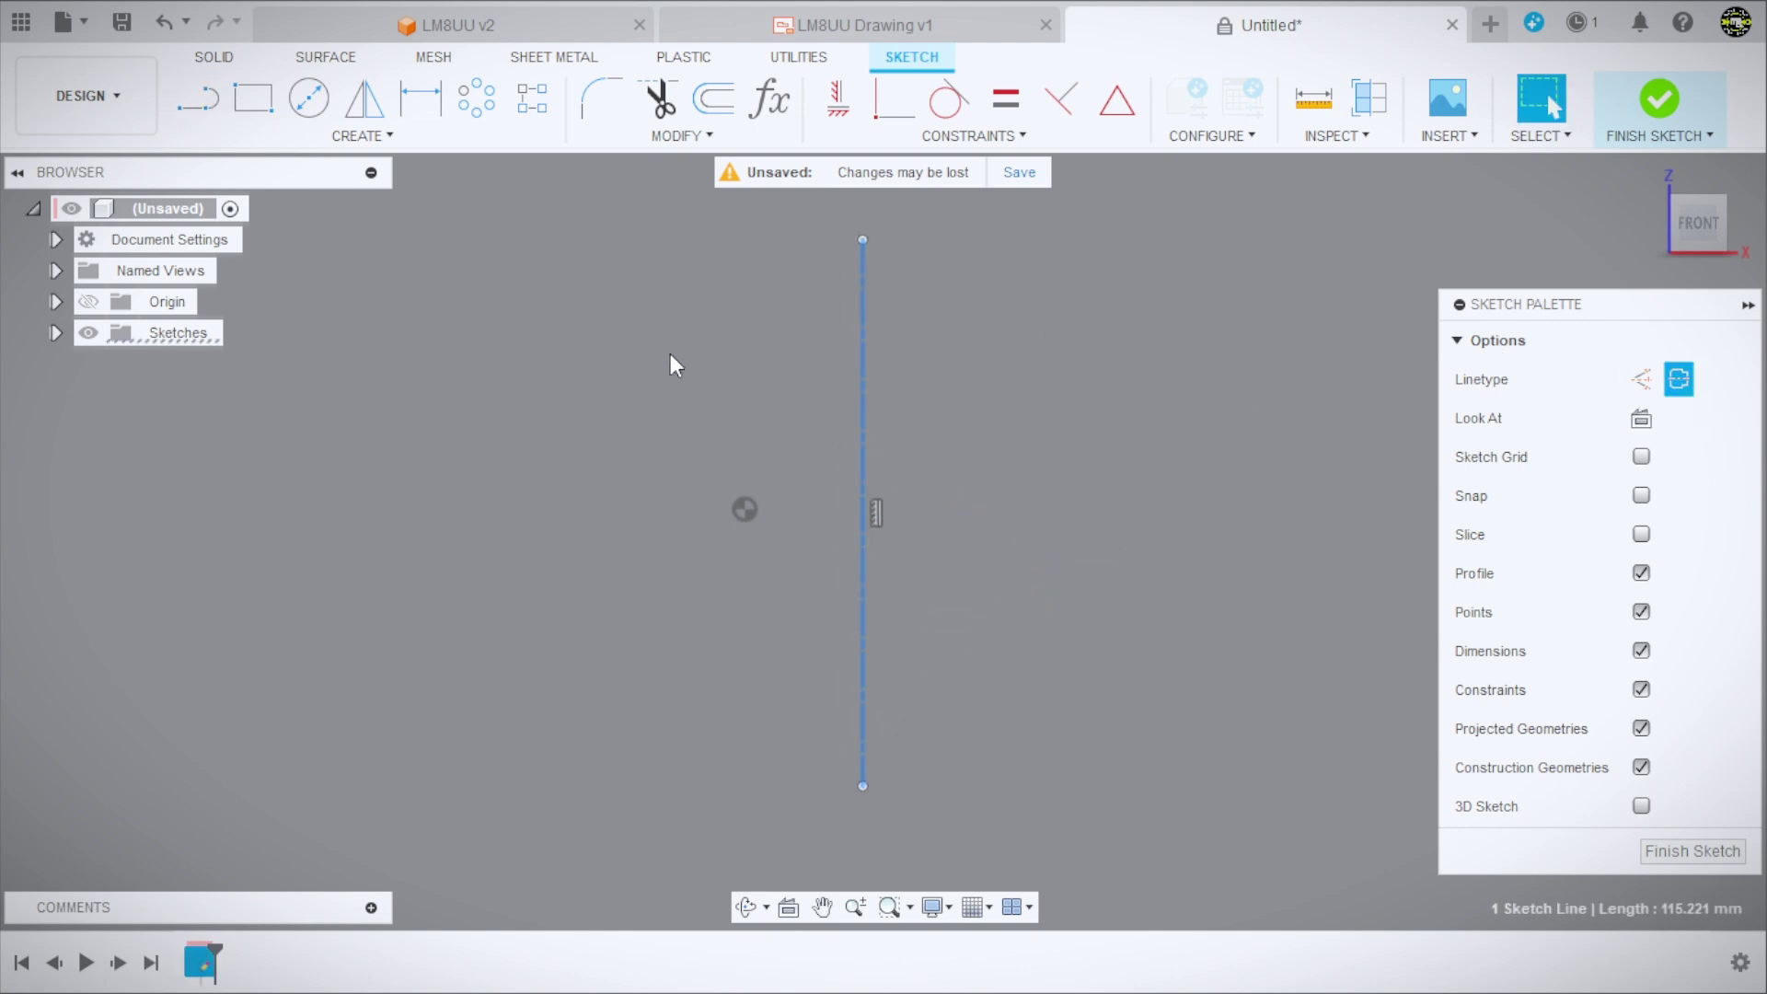
{"action": "left_click", "coordinate": [670, 353]}
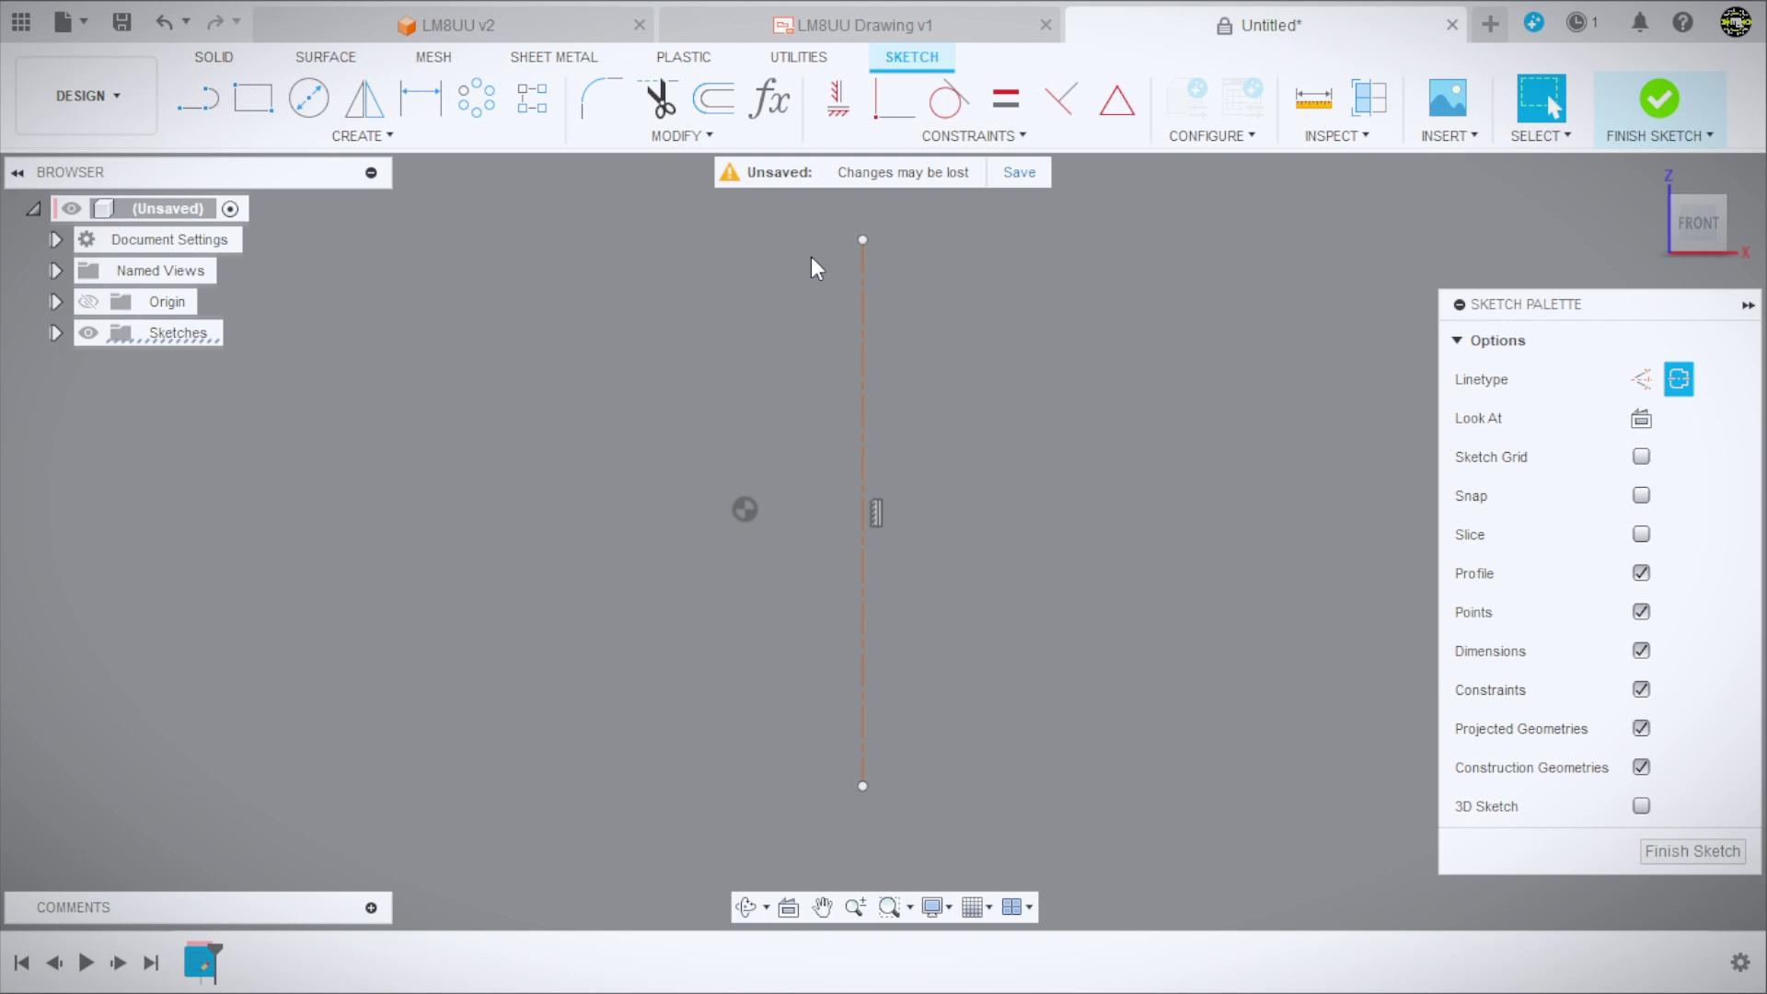
{"action": "left_click", "coordinate": [1114, 126]}
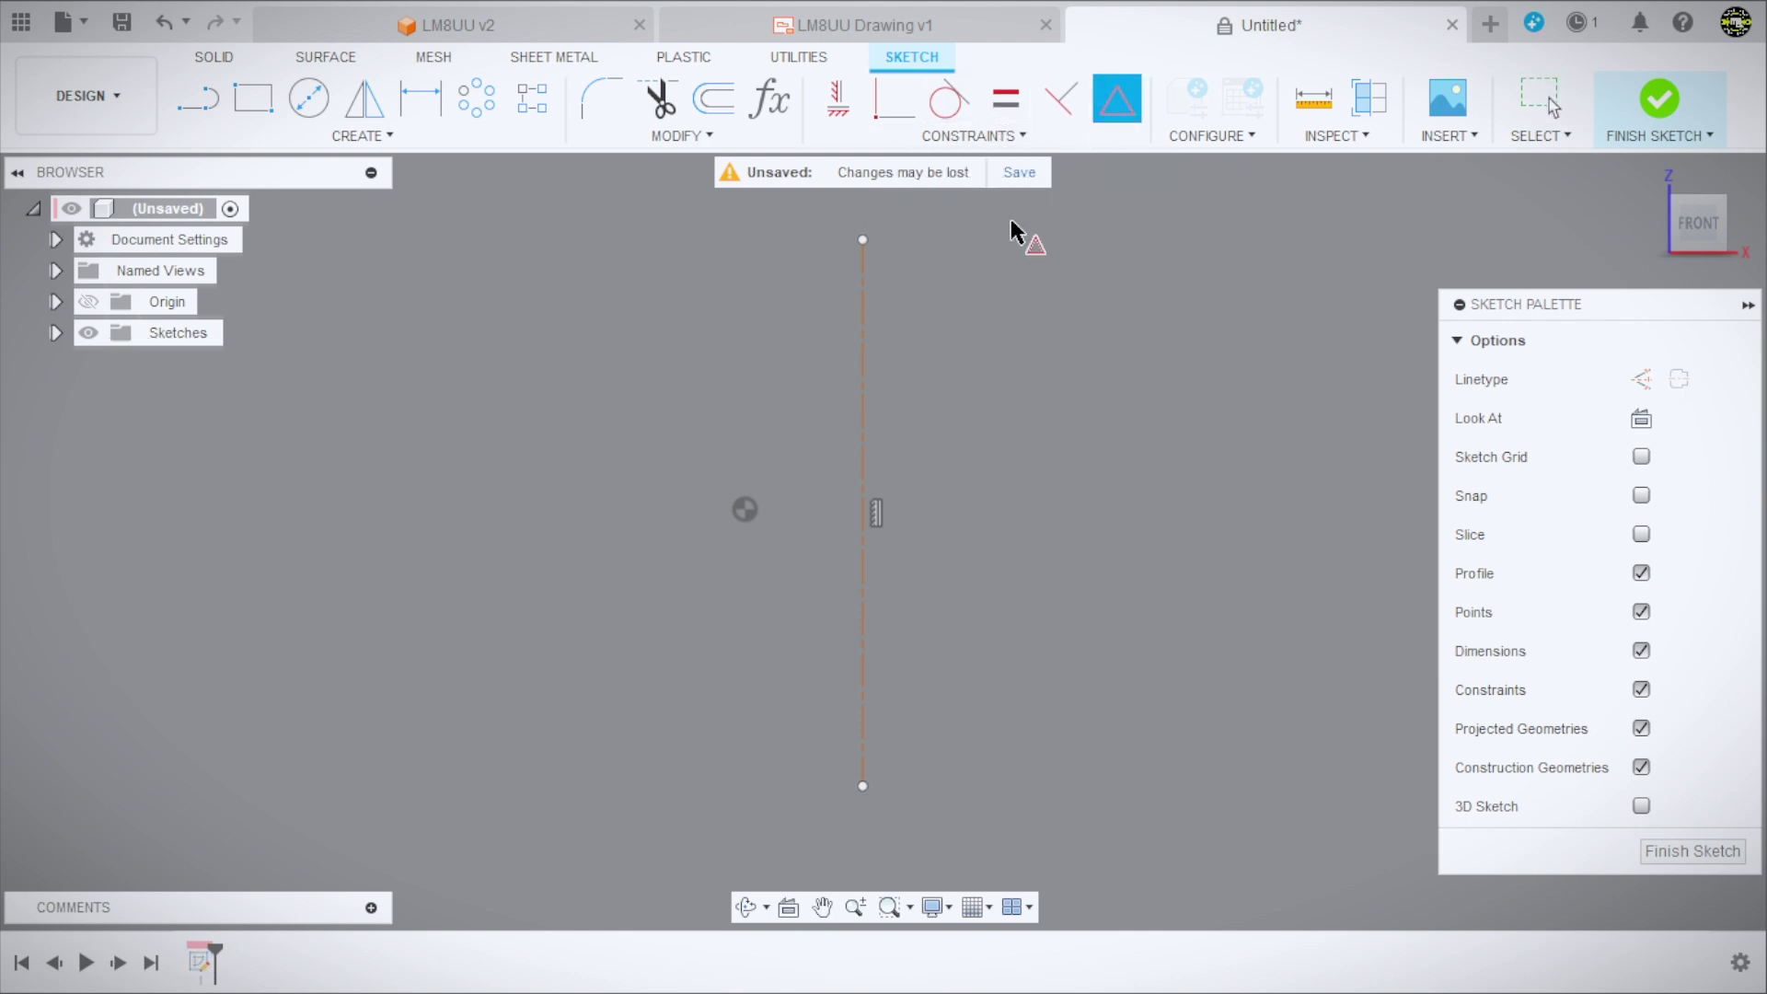
{"action": "left_click", "coordinate": [867, 378]}
{"action": "left_click", "coordinate": [745, 509]}
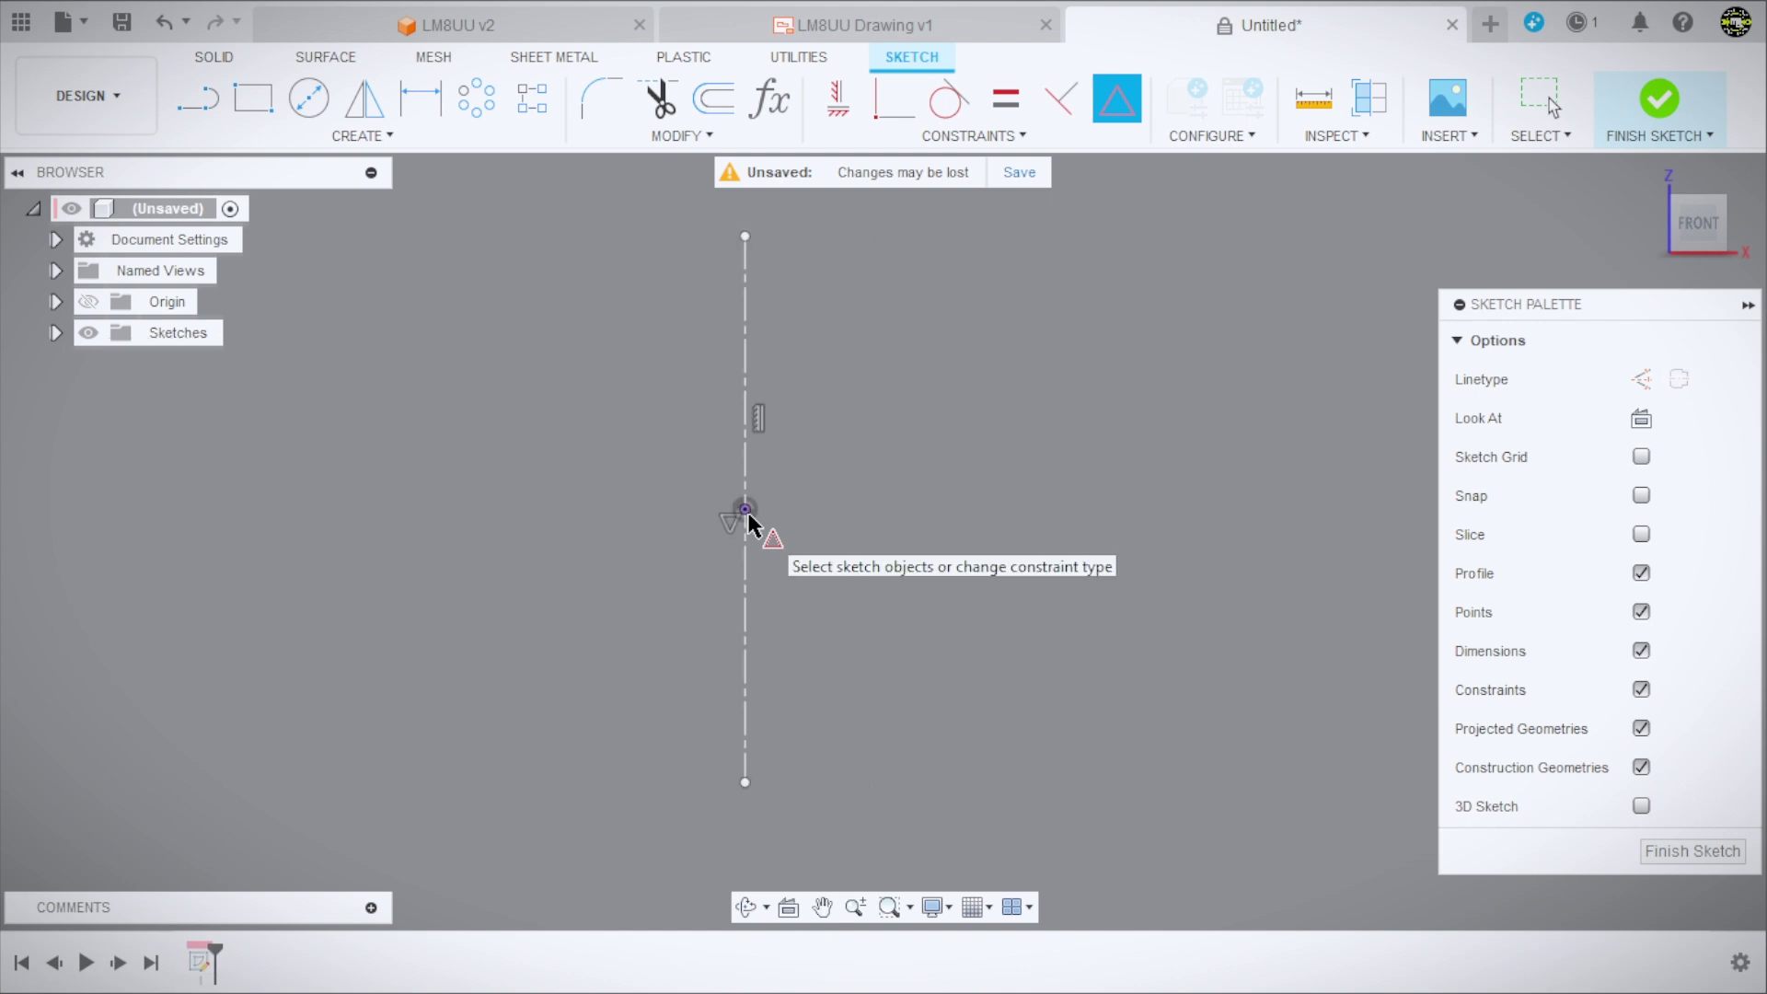
{"action": "key", "text": "Escape"}
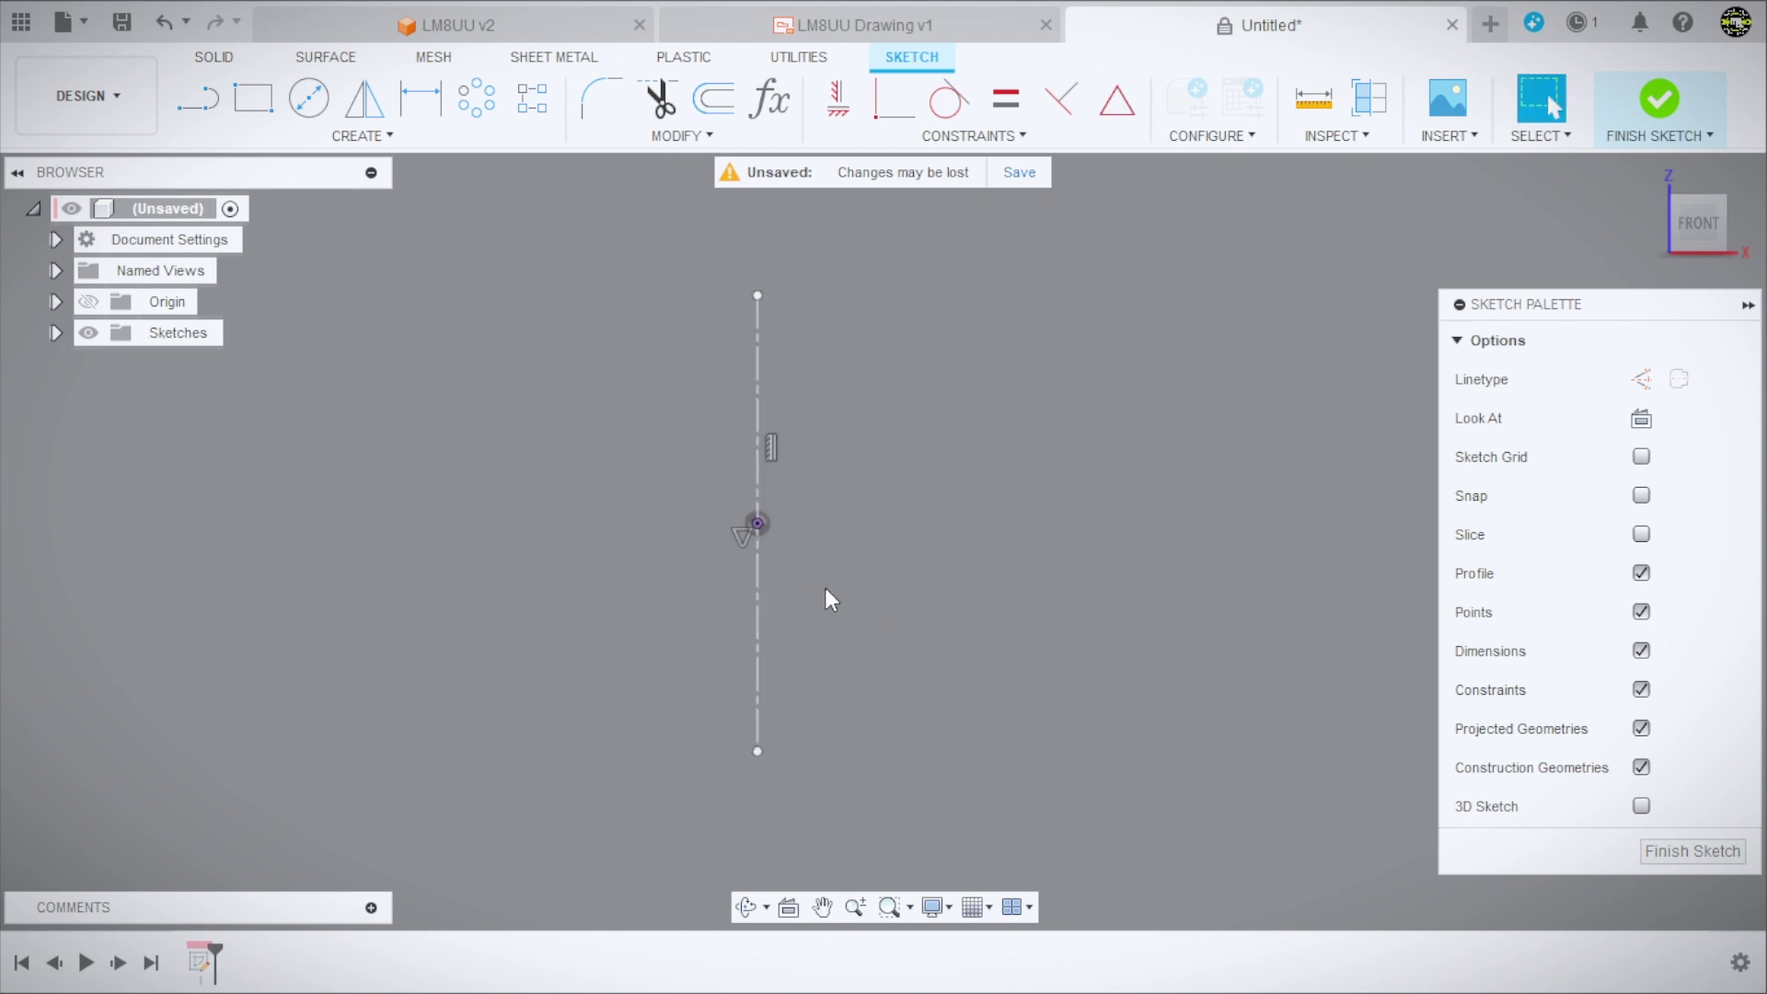
Dimension the construction line at 24 mm and move the dimension closer to it.
{"action": "key", "text": "d"}
{"action": "left_click", "coordinate": [756, 593]}
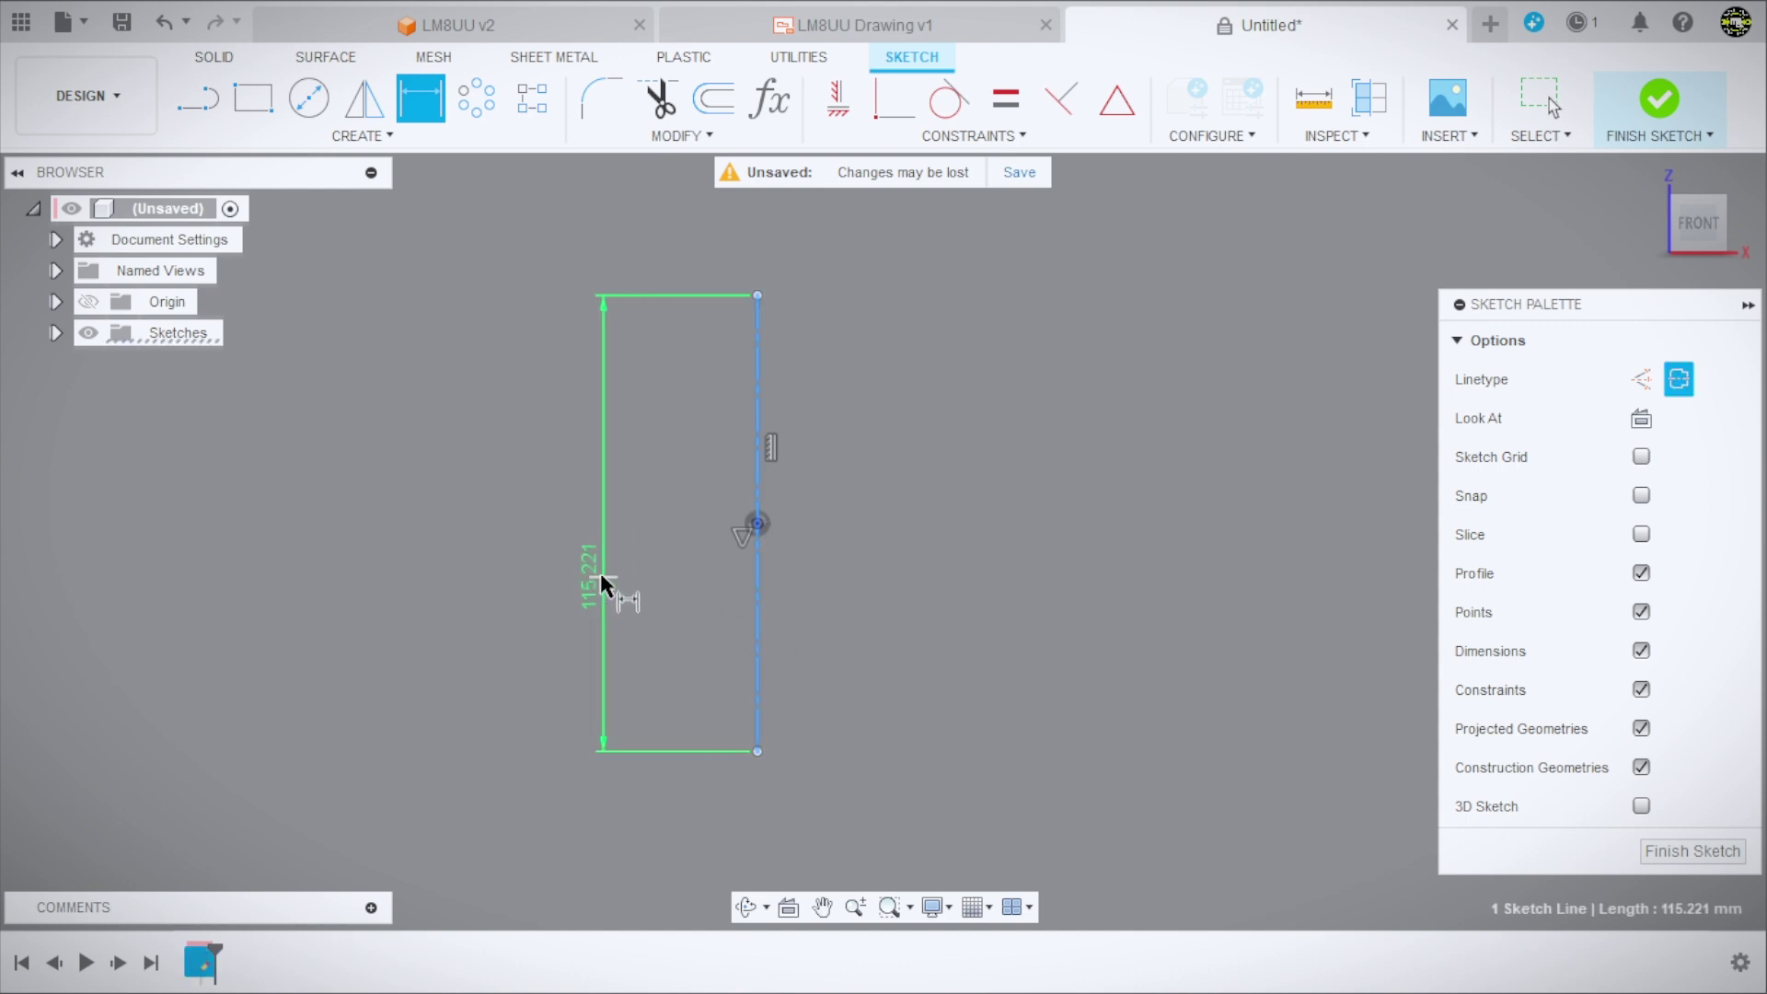
{"action": "left_click", "coordinate": [601, 575]}
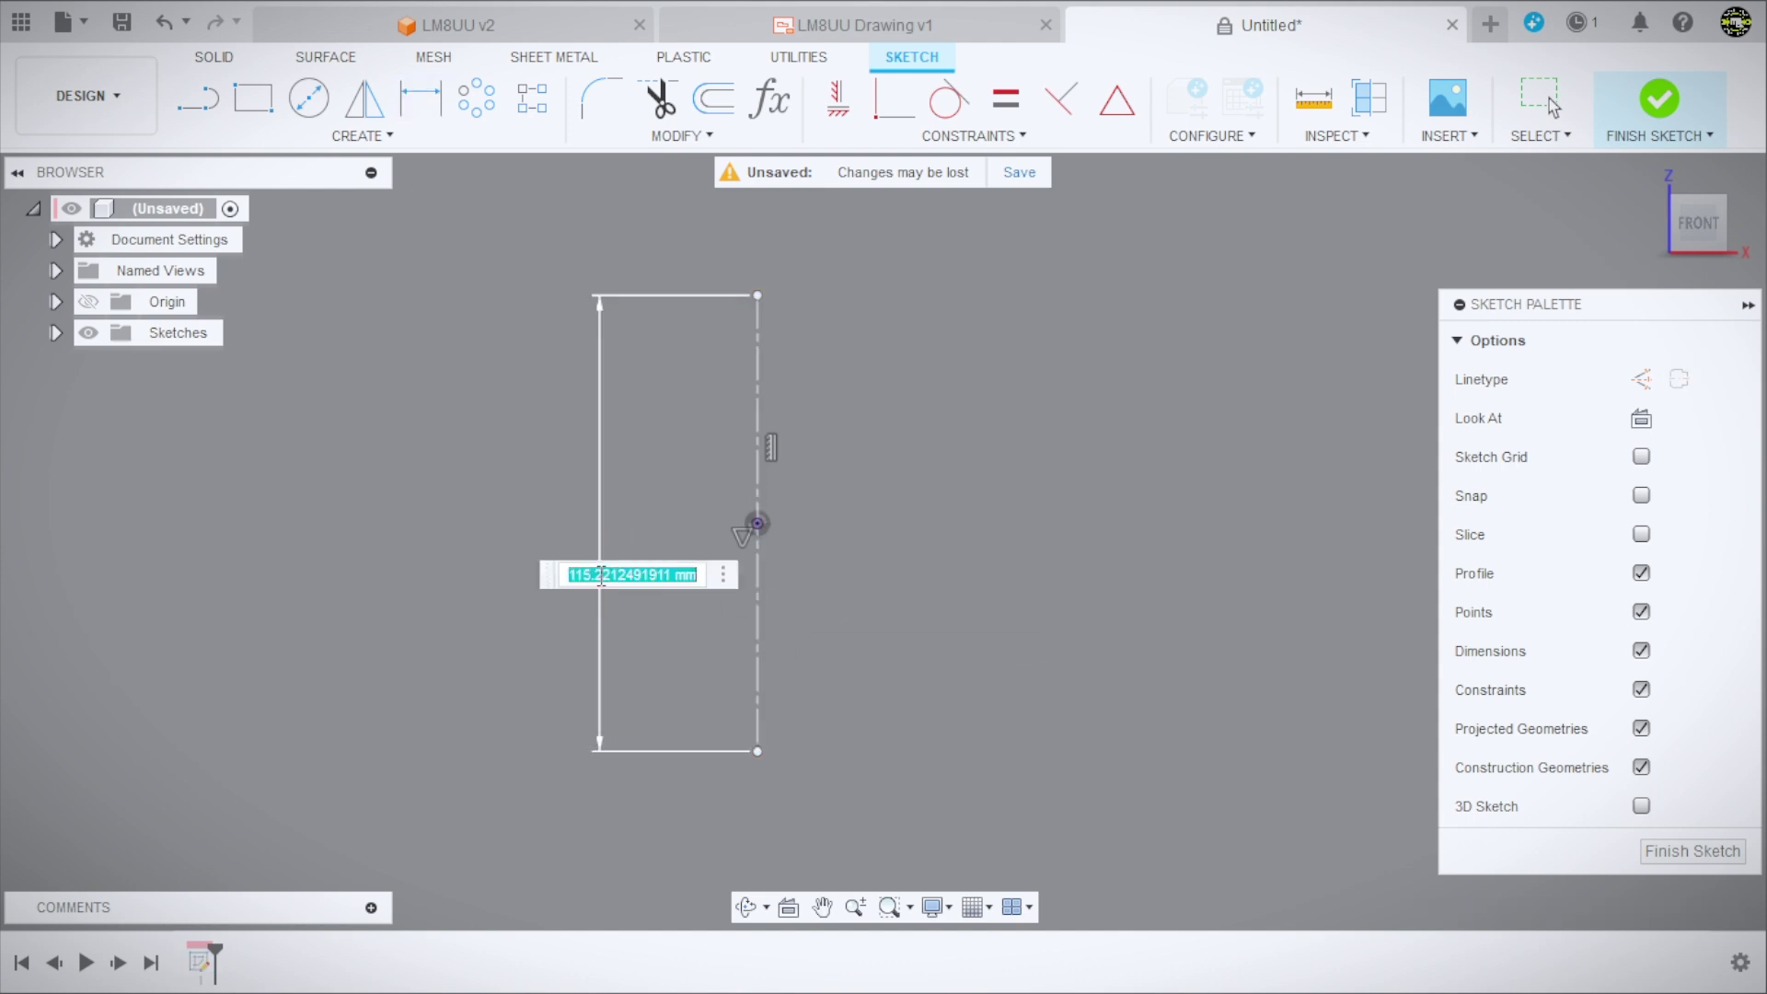
{"action": "type", "text": "24"}
{"action": "key", "text": "Return"}
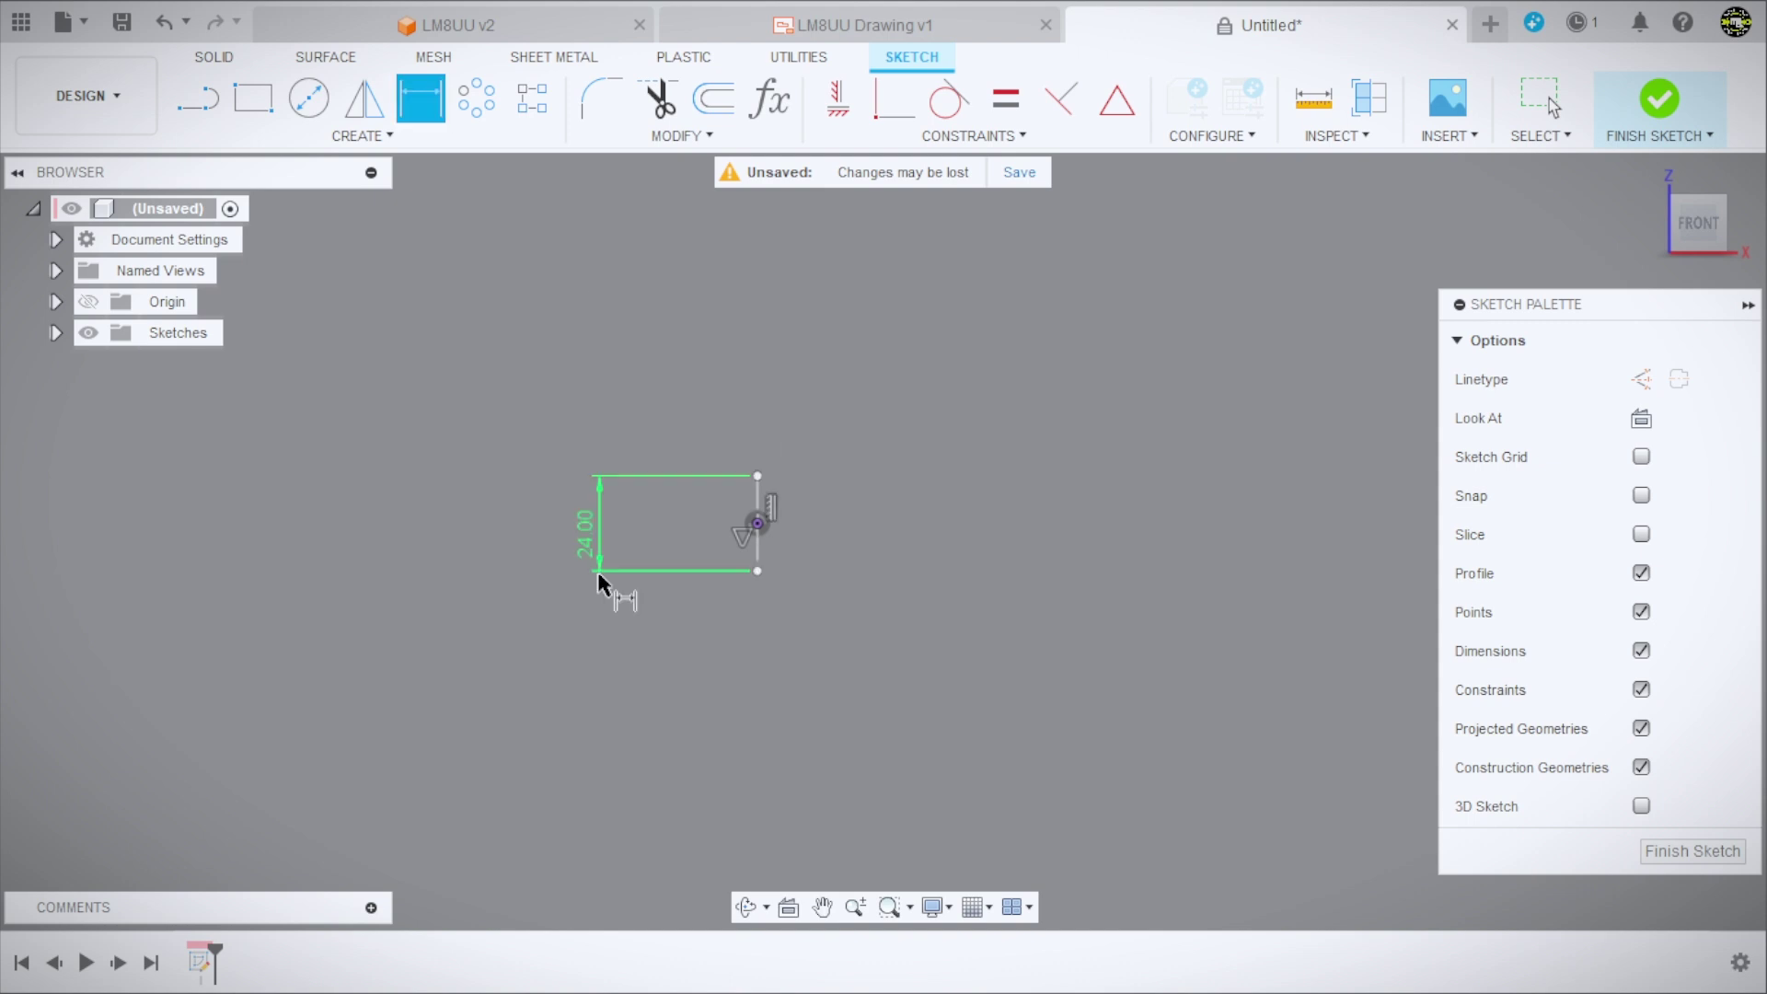
{"action": "scroll", "coordinate": [599, 571], "scroll_direction": "up", "scroll_amount": 3}
{"action": "scroll", "coordinate": [725, 516], "scroll_direction": "up", "scroll_amount": 2}
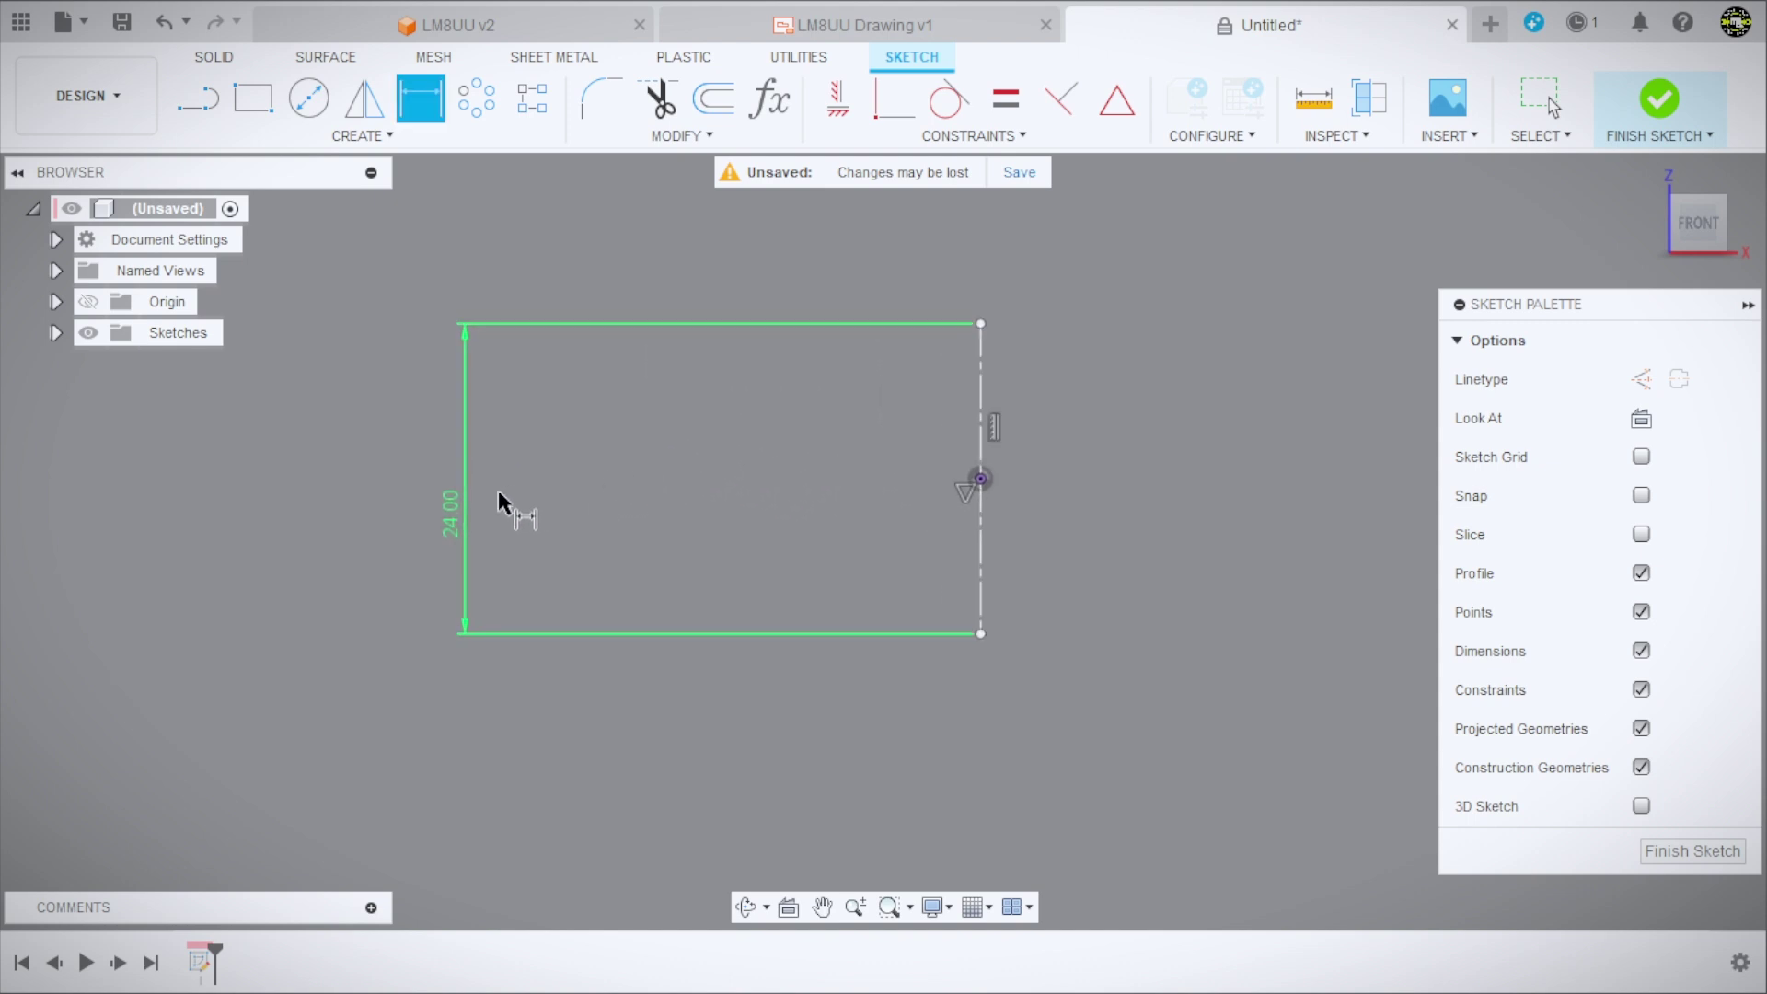
{"action": "key", "text": "Escape"}
{"action": "left_click_drag", "start_coordinate": [454, 509], "coordinate": [898, 472]}
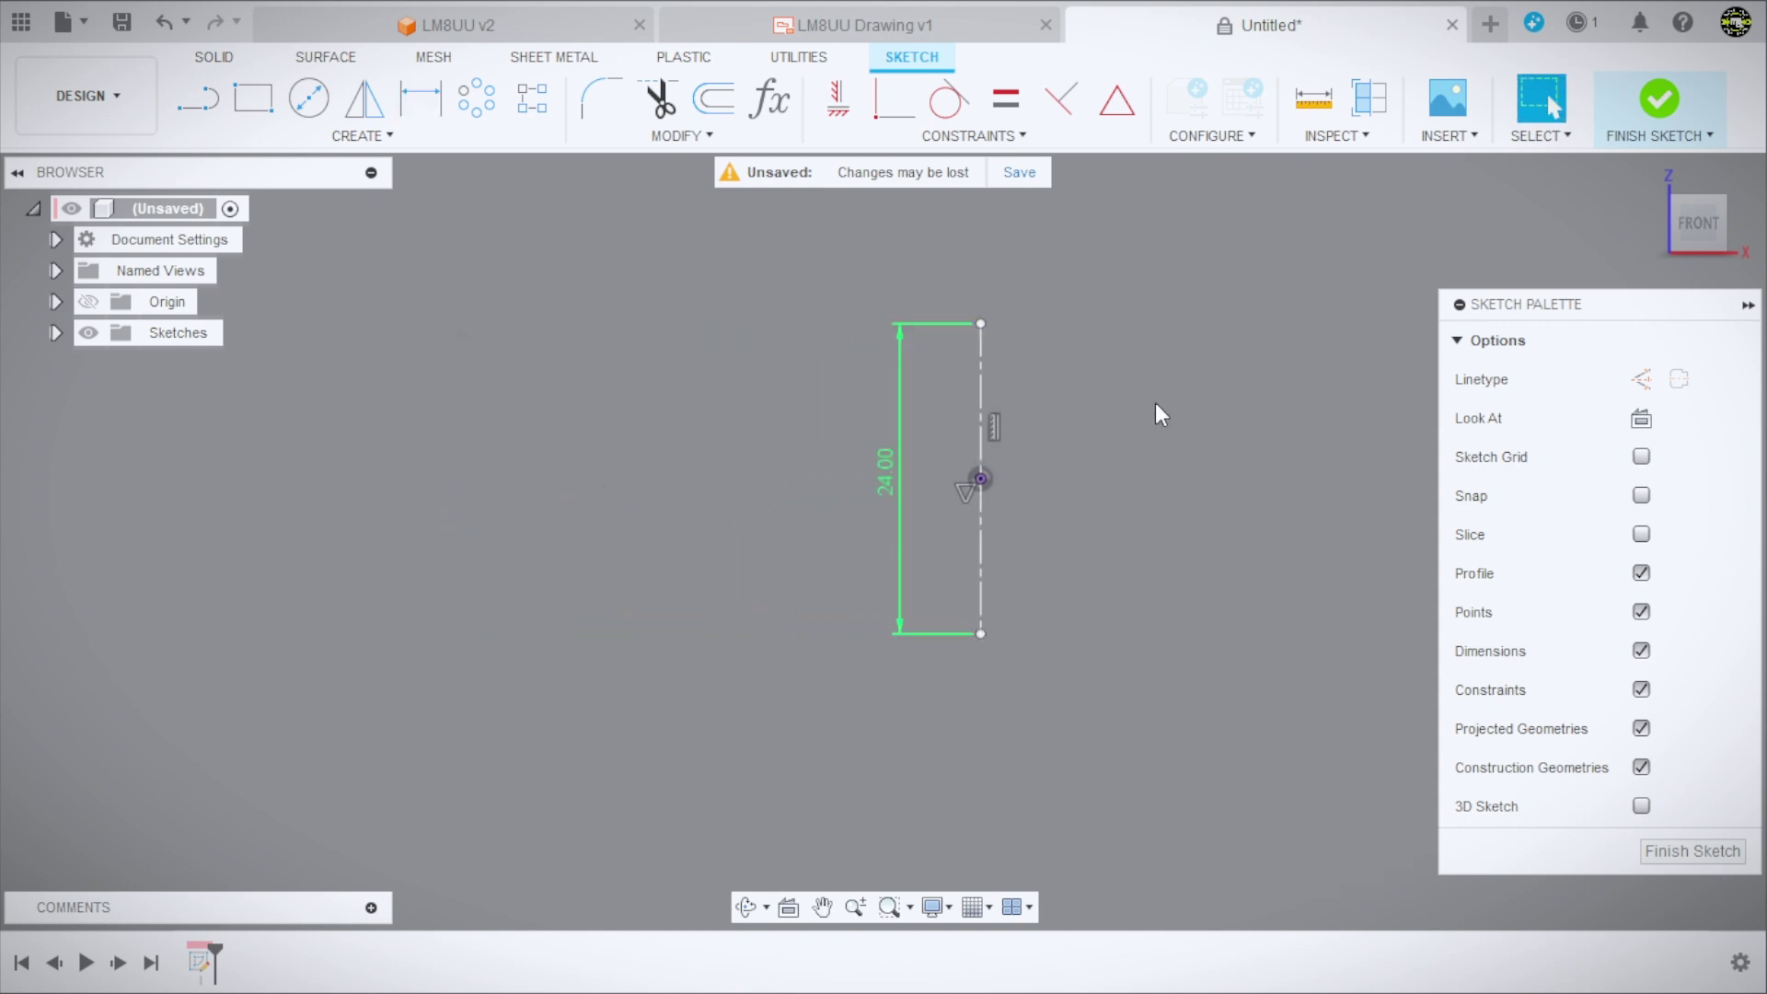
{"action": "scroll", "coordinate": [1156, 401], "scroll_direction": "up", "scroll_amount": 2}
{"action": "scroll", "coordinate": [1100, 444], "scroll_direction": "up", "scroll_amount": 1}
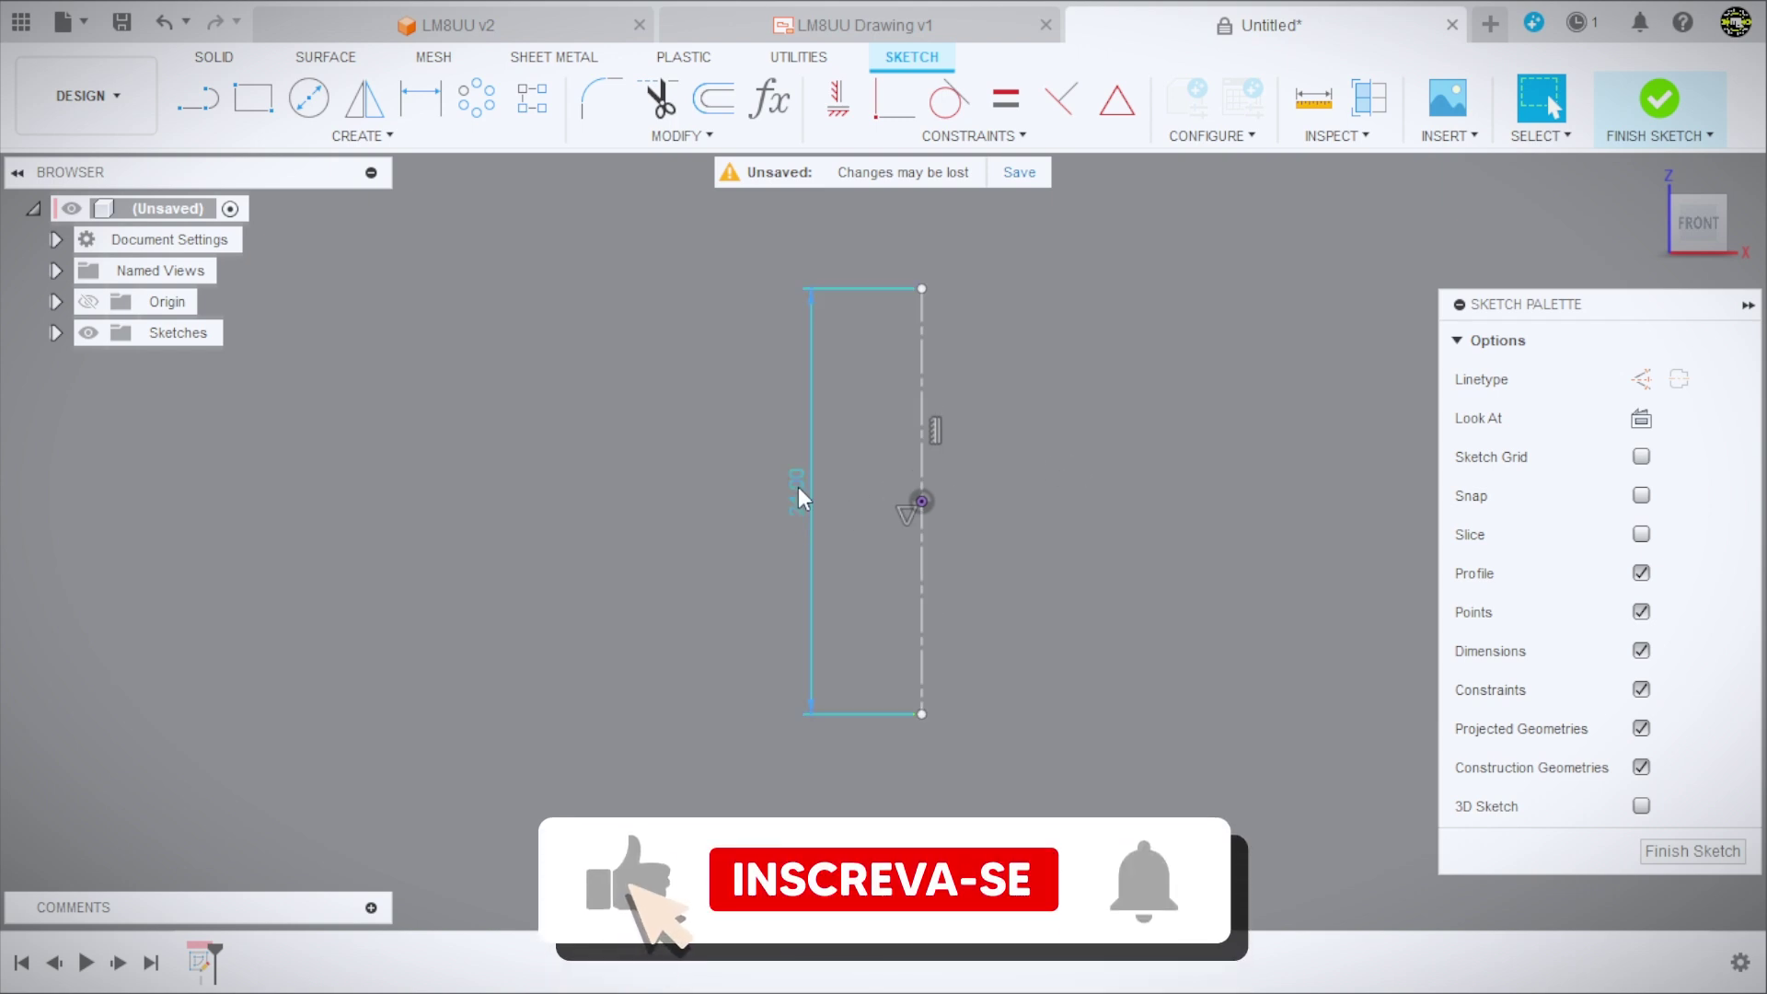
Change the line's length to 45 mm, then restore it to 24 mm.
{"action": "double_click", "coordinate": [798, 488]}
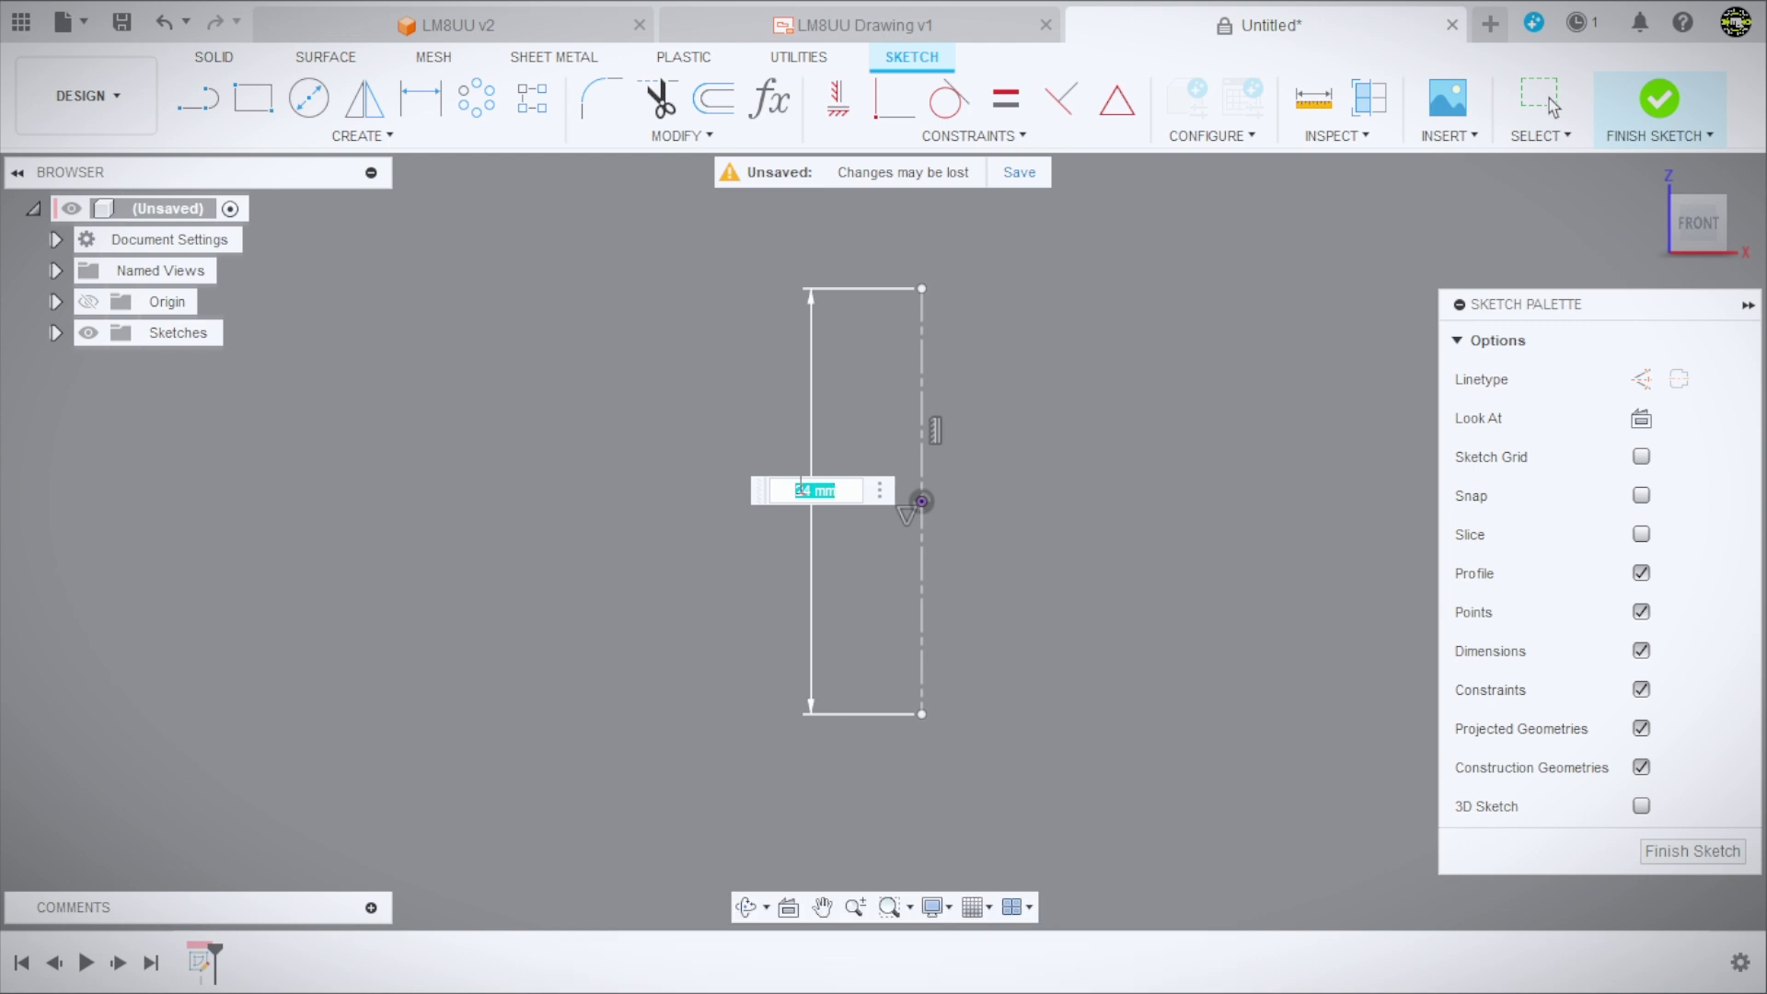
{"action": "type", "text": "45"}
{"action": "key", "text": "Return"}
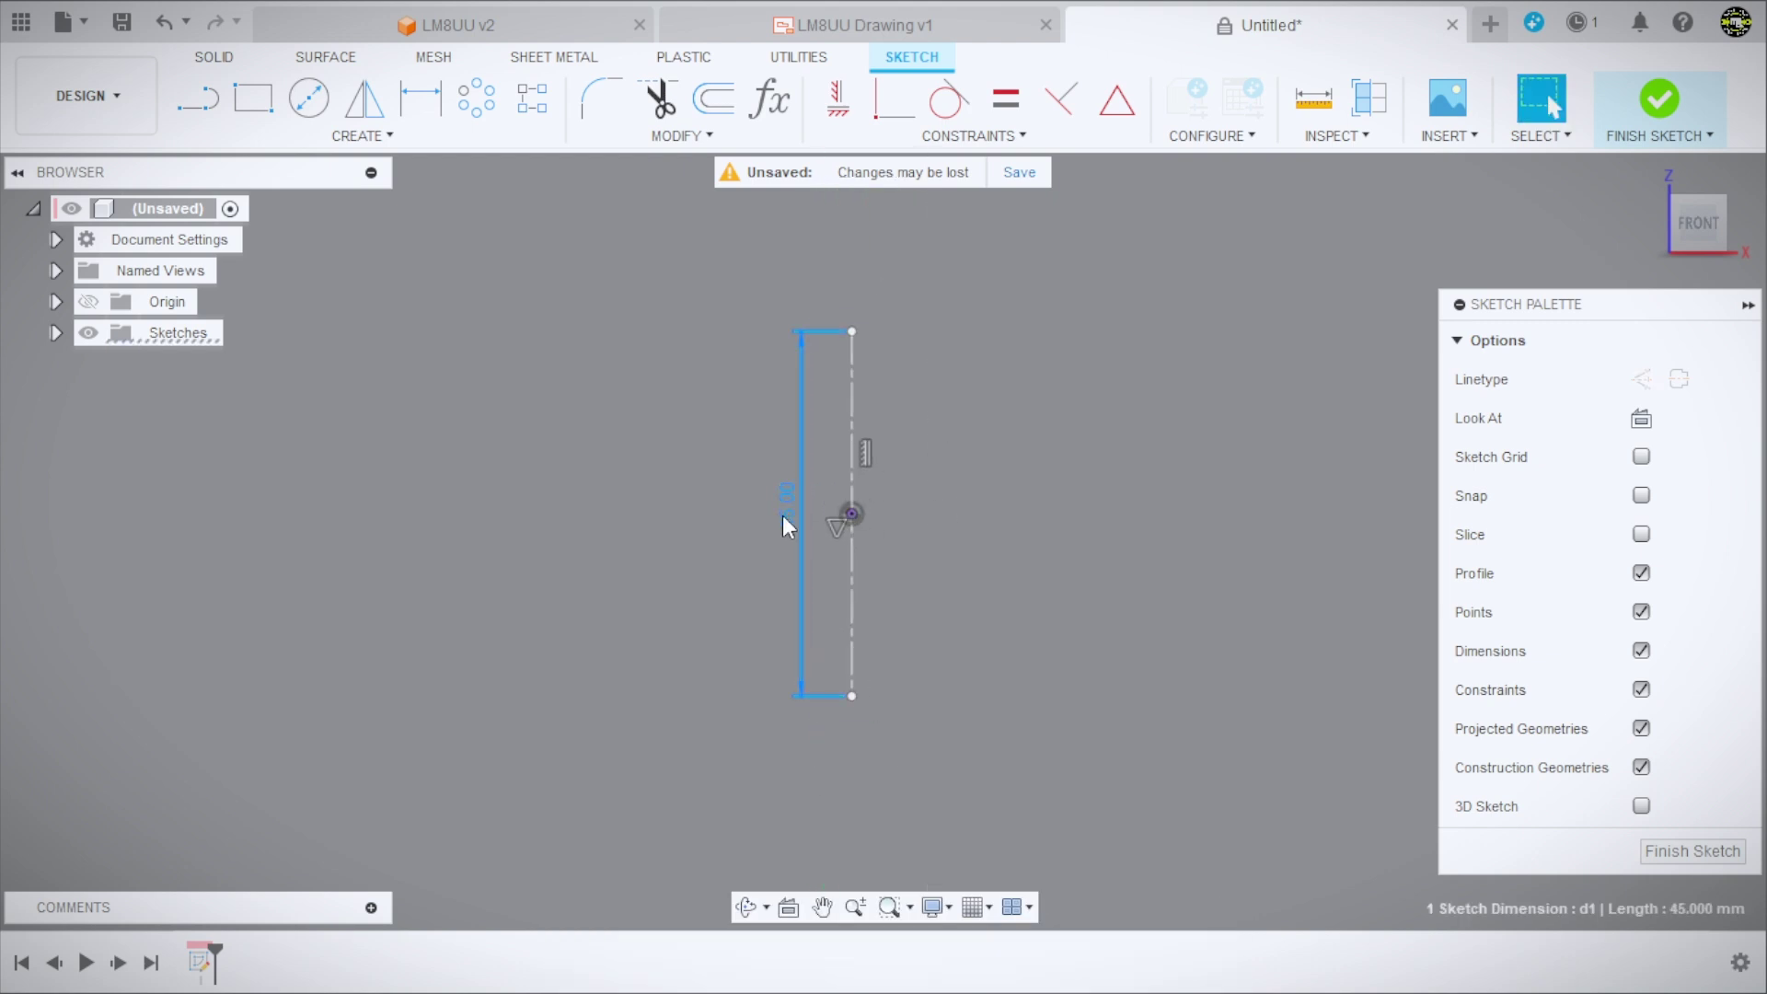
{"action": "double_click", "coordinate": [785, 509]}
{"action": "type", "text": "24"}
{"action": "key", "text": "Return"}
{"action": "key", "text": "Escape"}
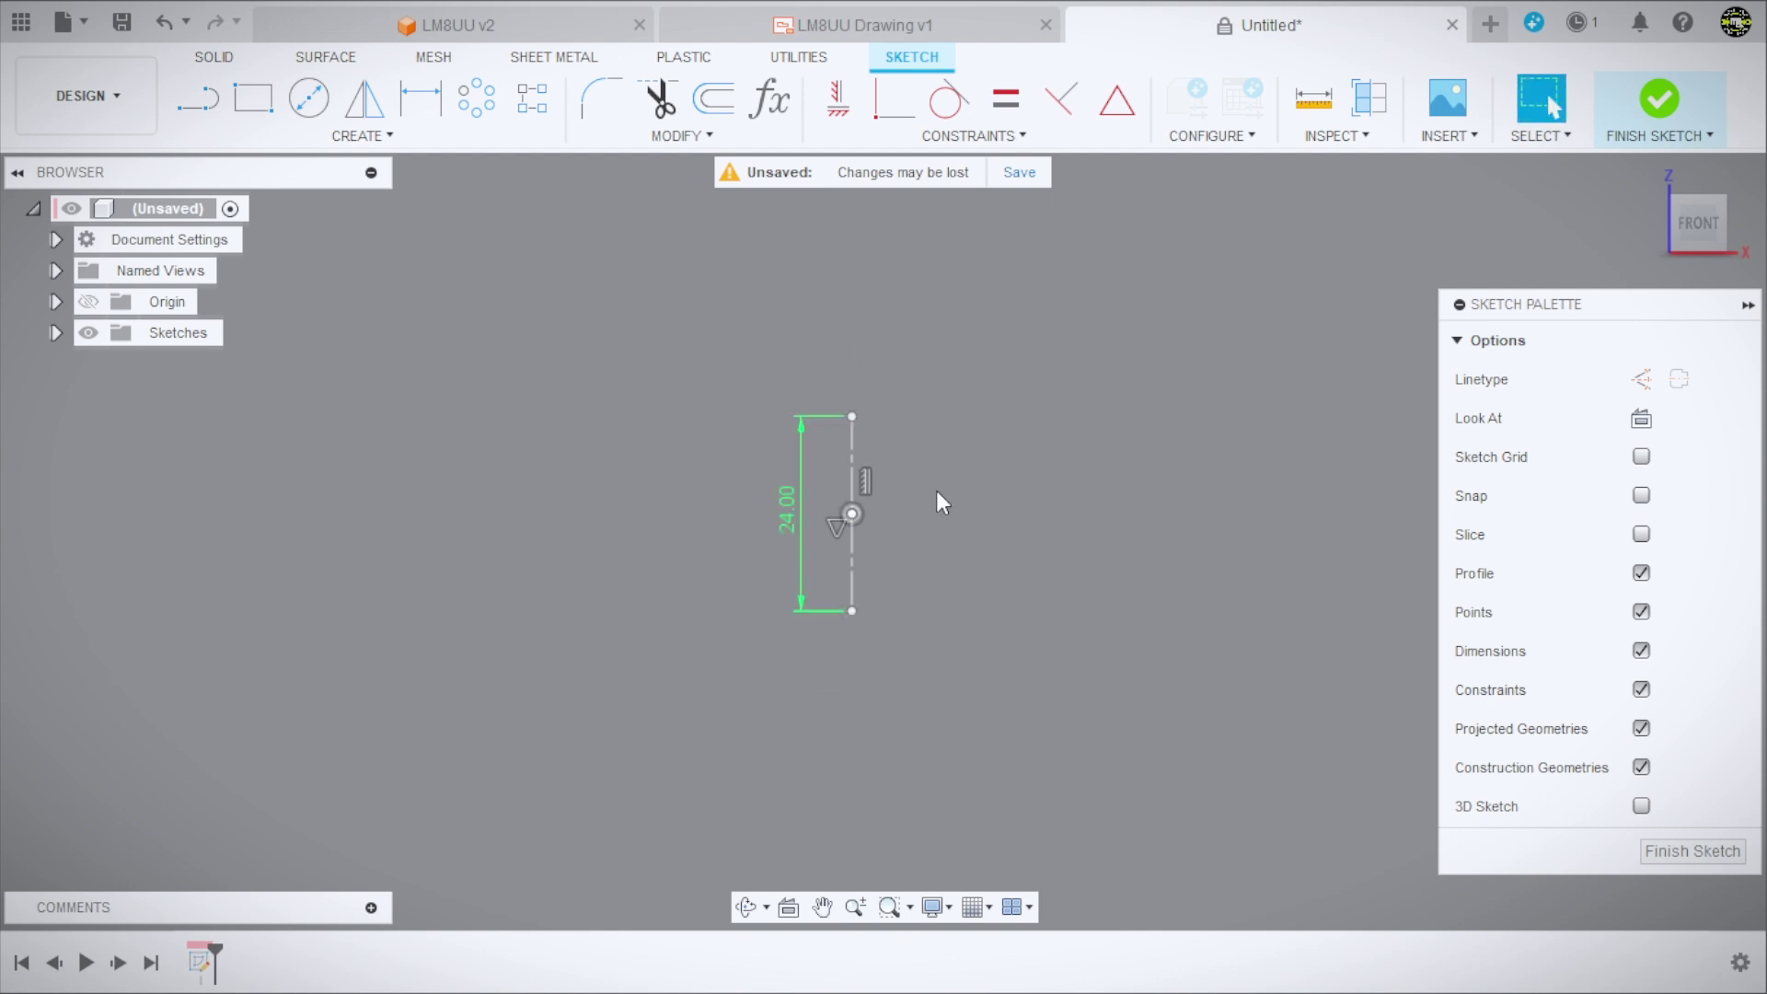
{"action": "scroll", "coordinate": [941, 489], "scroll_direction": "up", "scroll_amount": 2}
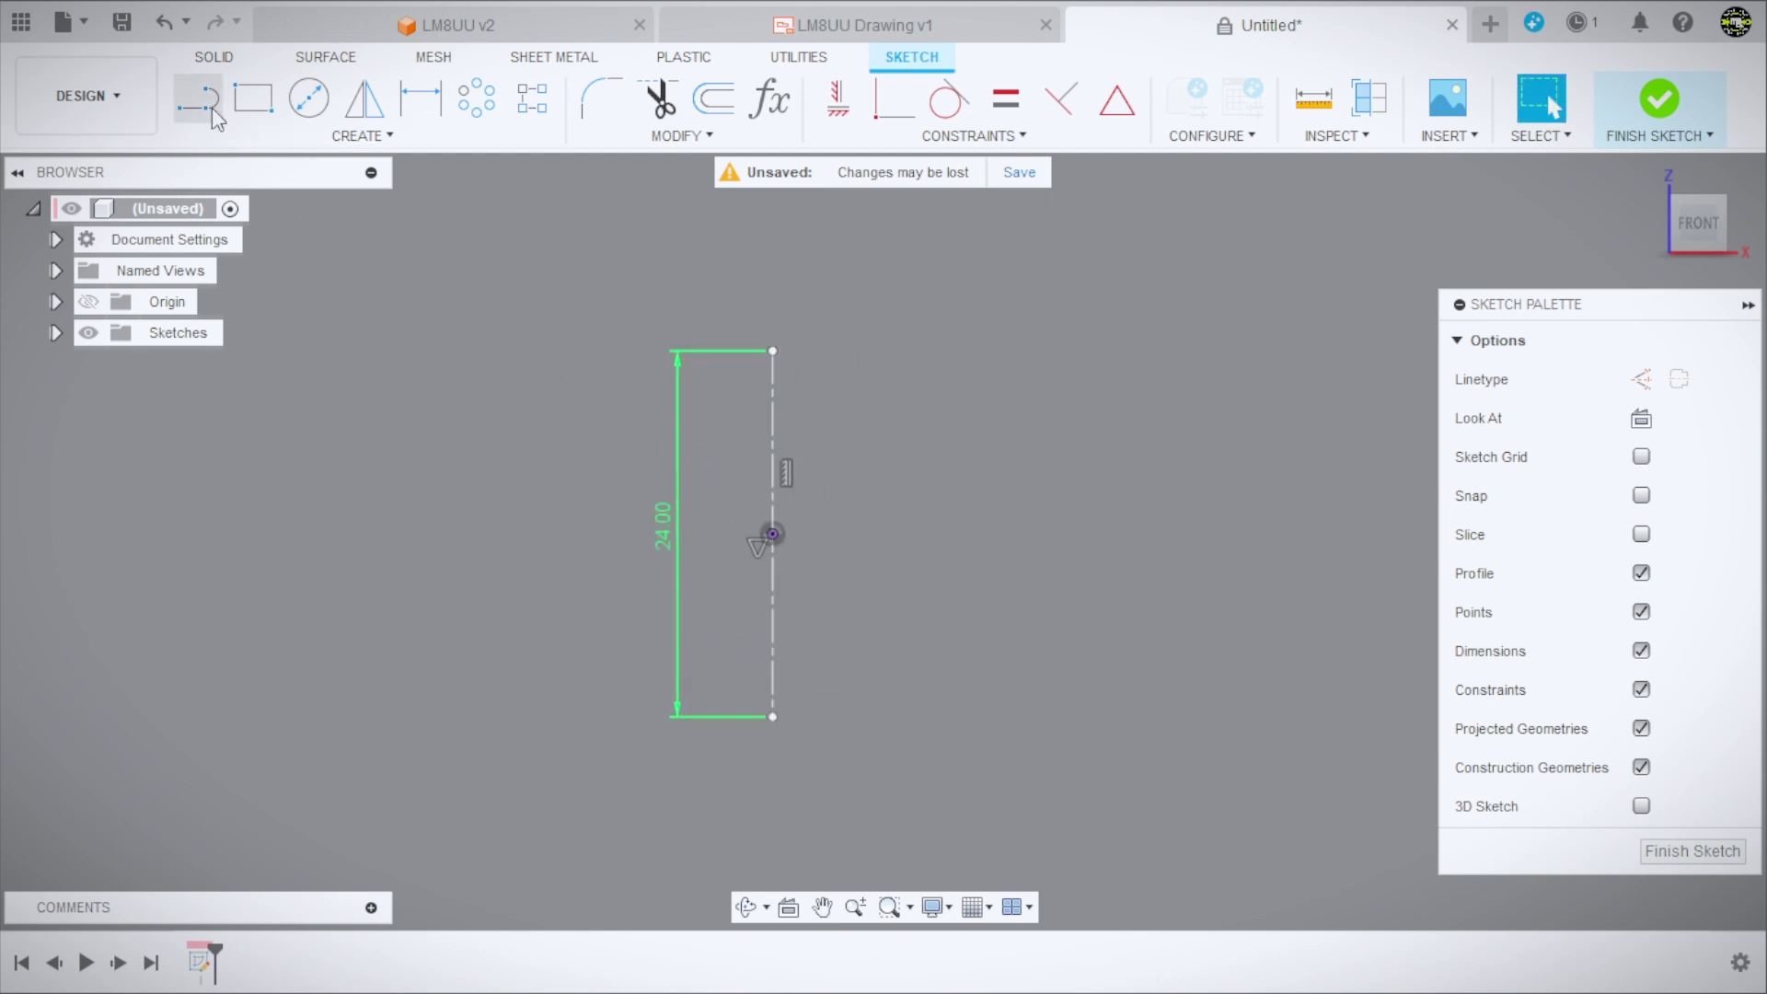
Draw a tall rectangle profile beside the construction line.
{"action": "left_click", "coordinate": [253, 98]}
{"action": "scroll", "coordinate": [906, 597], "scroll_direction": "up", "scroll_amount": 2}
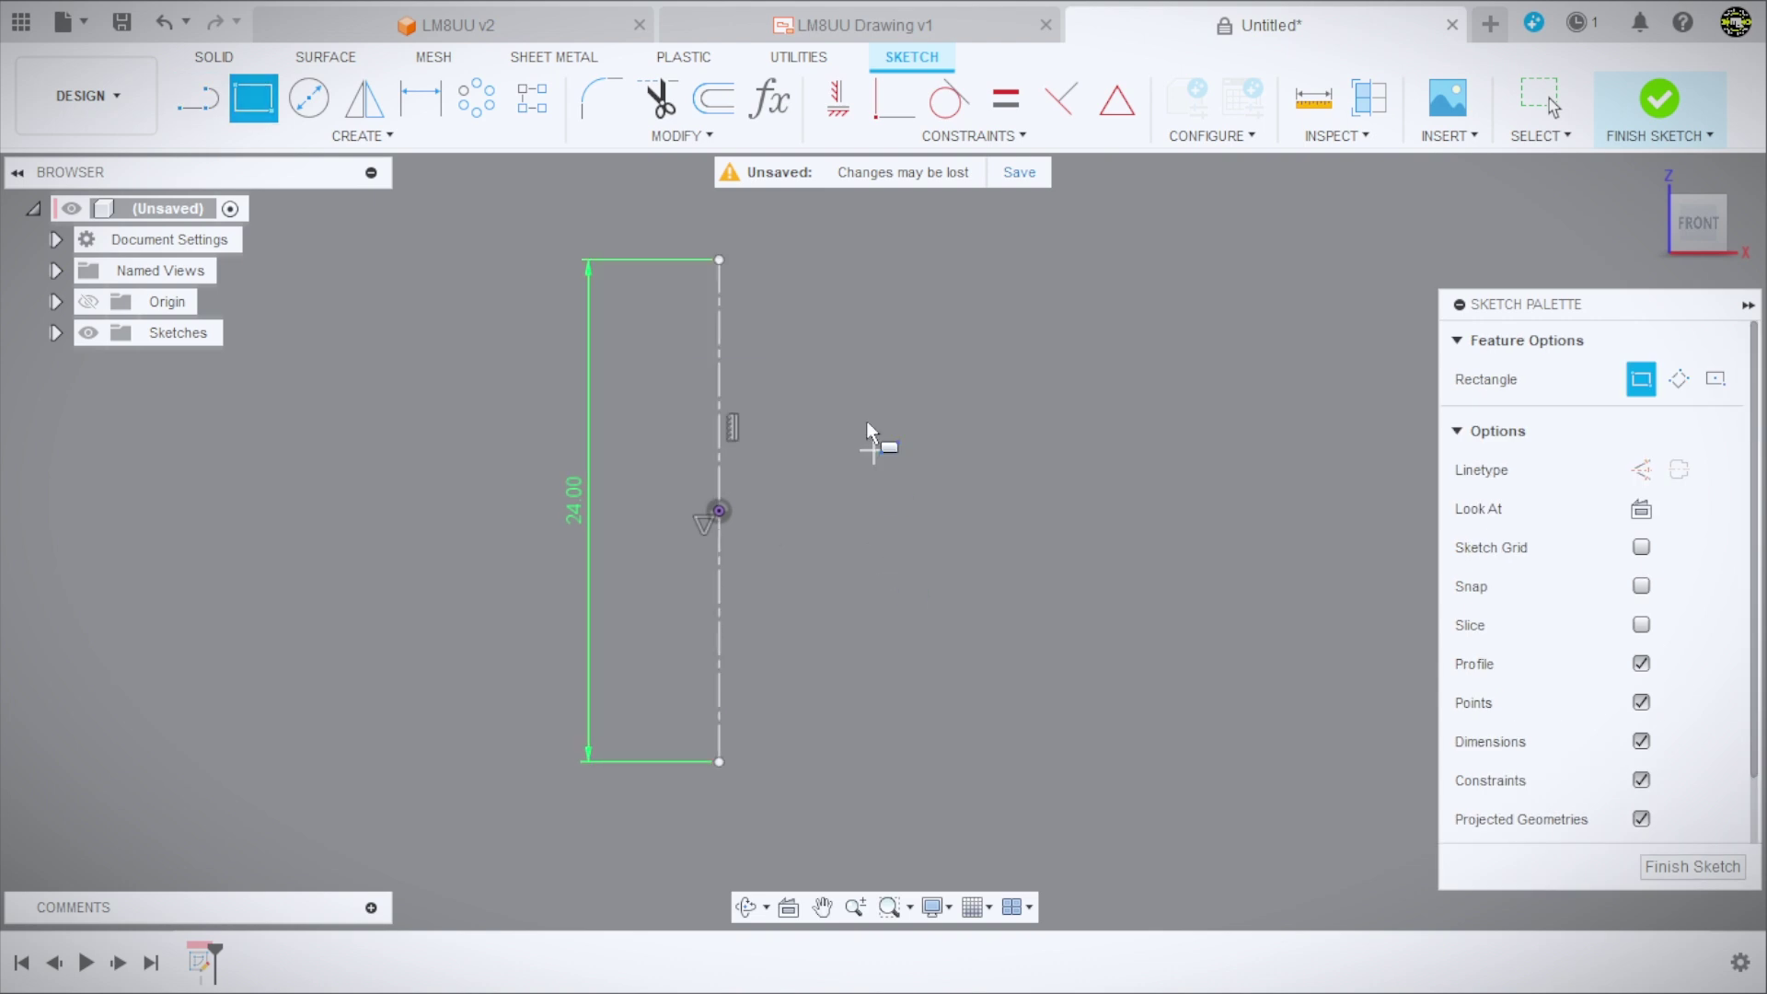
{"action": "left_click", "coordinate": [836, 264]}
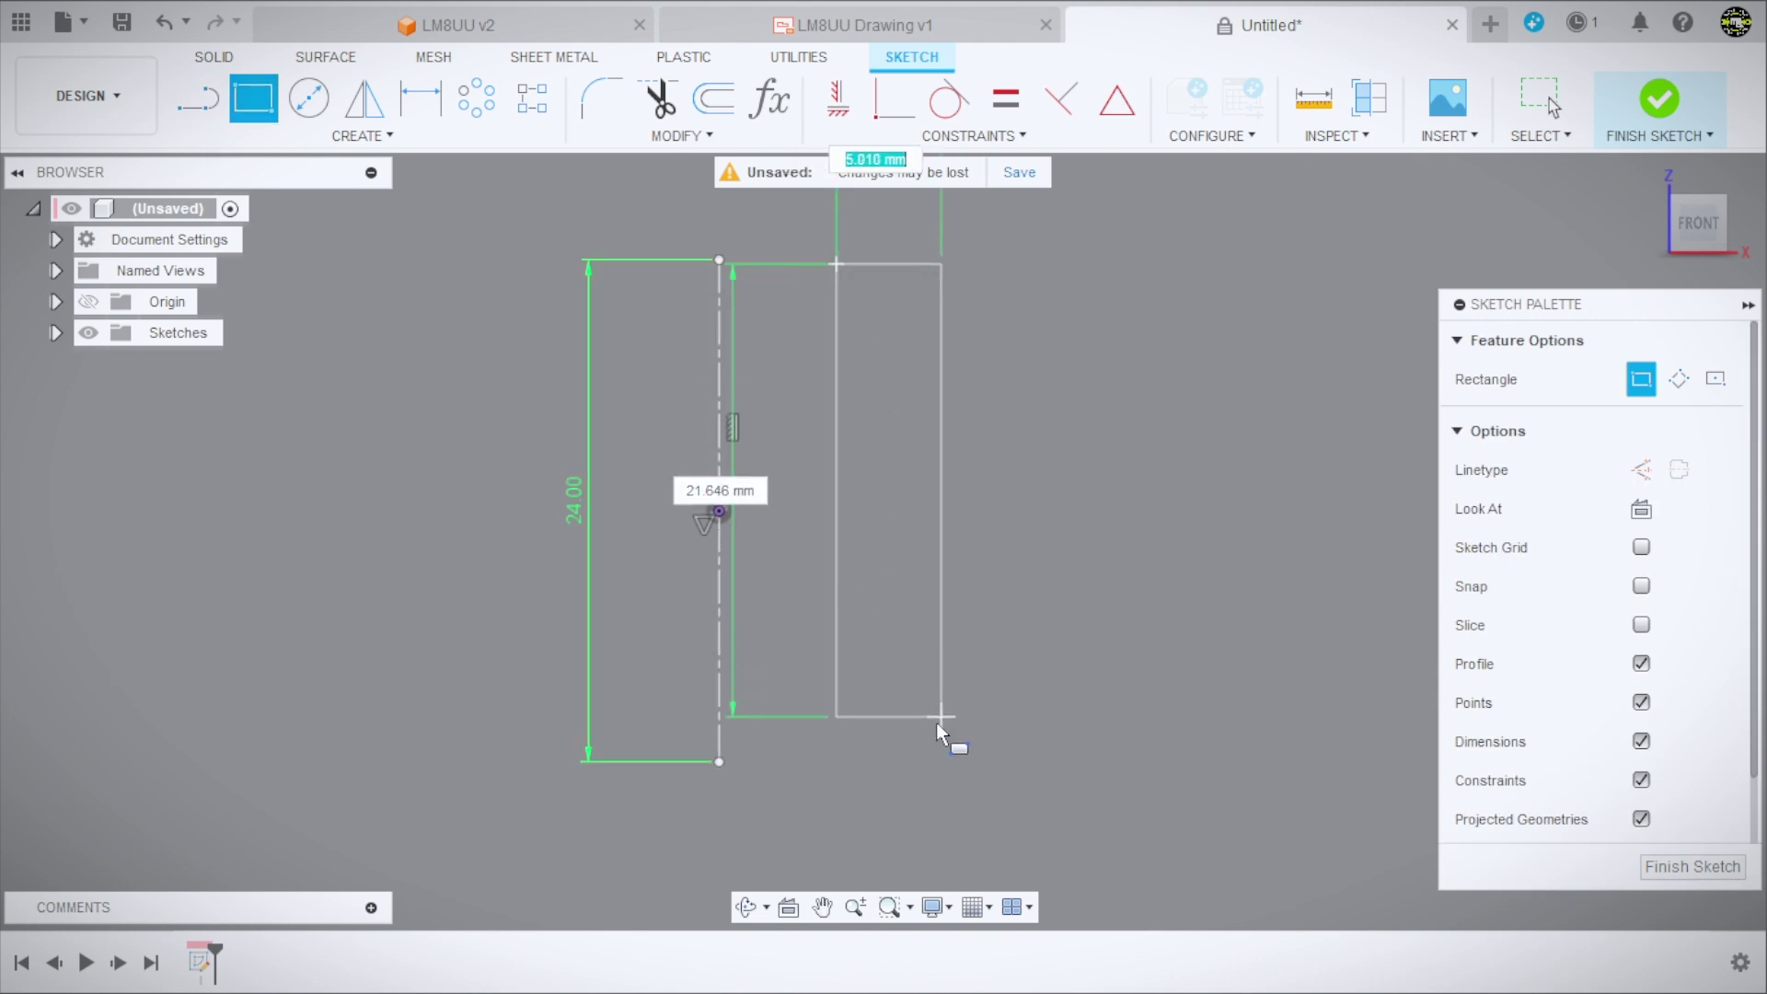
{"action": "left_click", "coordinate": [928, 750]}
{"action": "scroll", "coordinate": [924, 659], "scroll_direction": "down", "scroll_amount": 1}
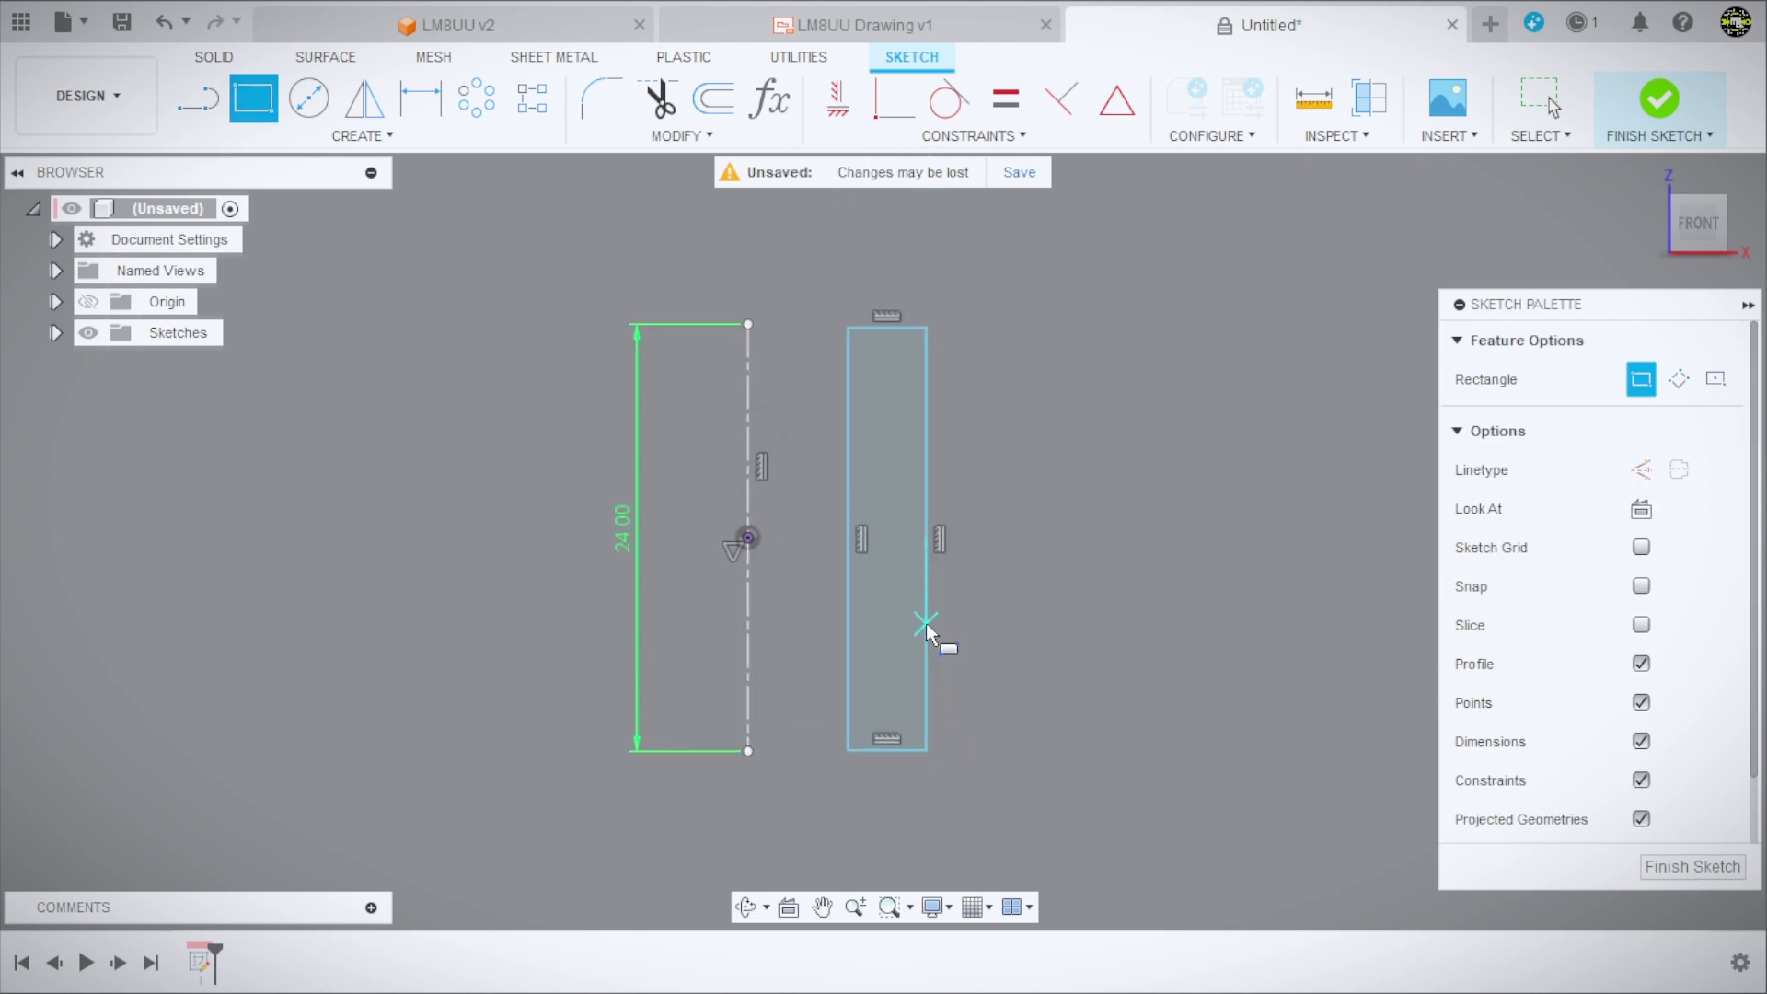
{"action": "key", "text": "Escape"}
{"action": "left_click", "coordinate": [897, 643]}
{"action": "scroll", "coordinate": [832, 284], "scroll_direction": "up", "scroll_amount": 1}
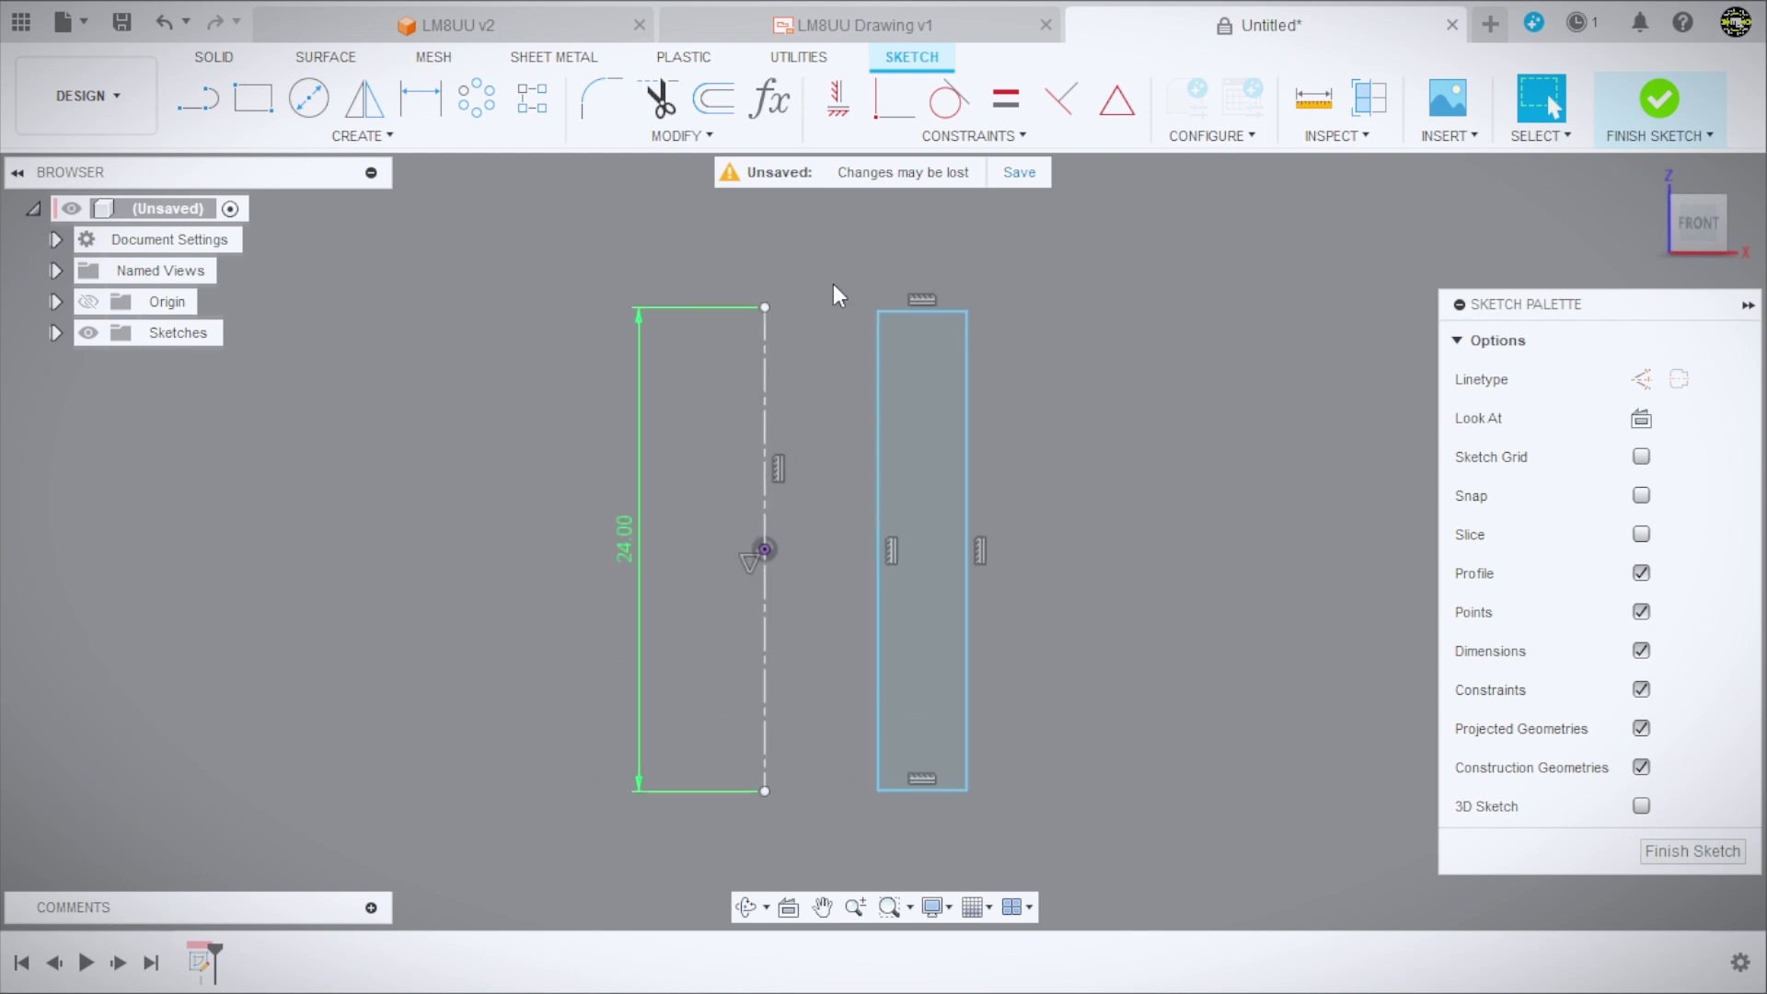
Align the rectangle's top and bottom corners with the centreline's top and bottom ends.
{"action": "left_click", "coordinate": [837, 103]}
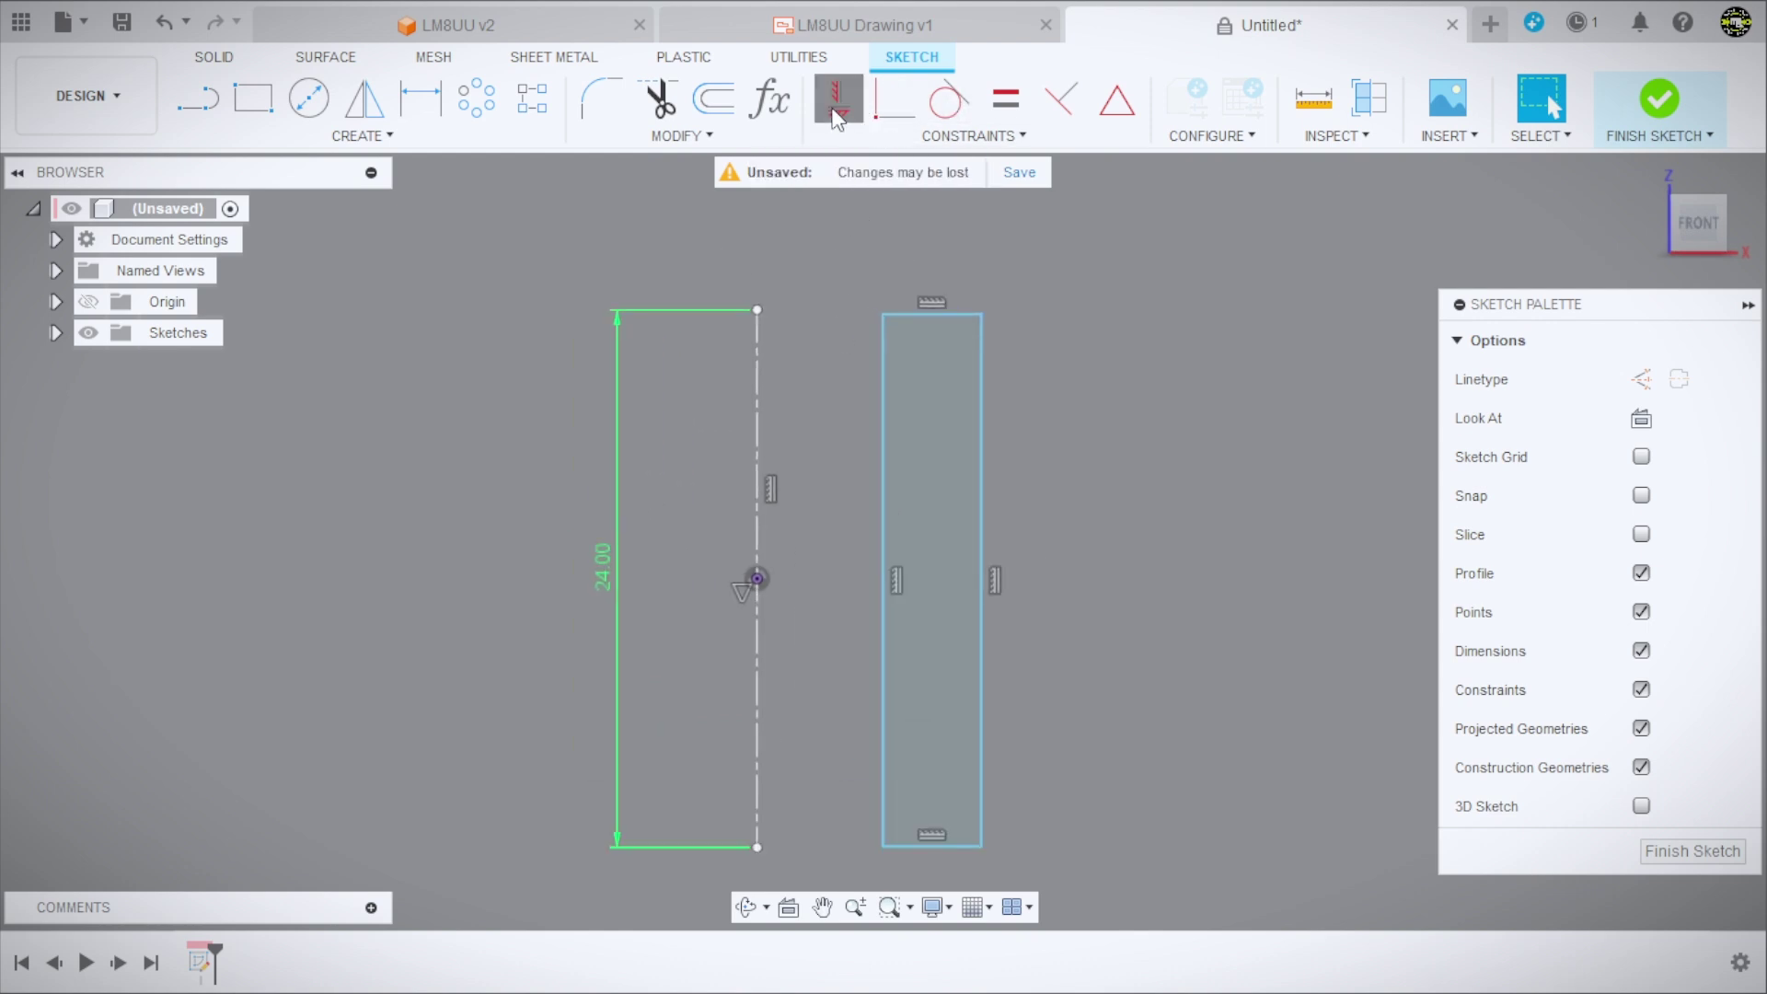
{"action": "left_click", "coordinate": [882, 315]}
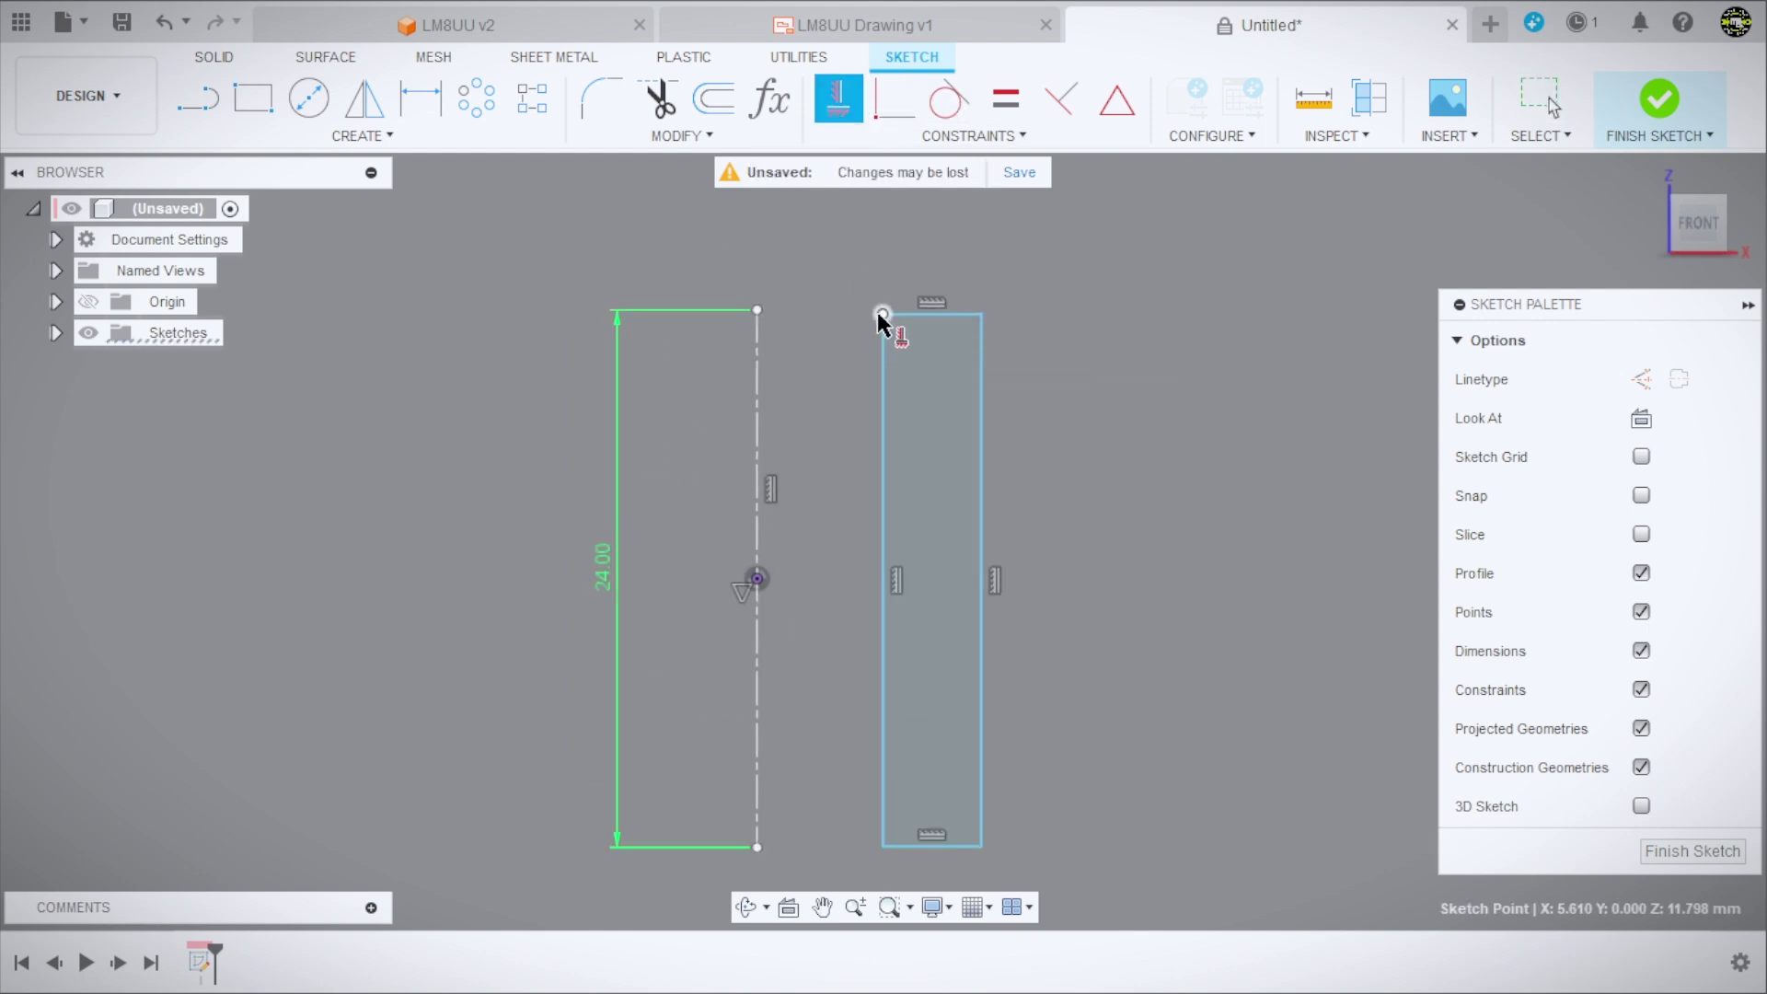
{"action": "left_click", "coordinate": [758, 311]}
{"action": "scroll", "coordinate": [791, 368], "scroll_direction": "down", "scroll_amount": 2}
{"action": "scroll", "coordinate": [833, 714], "scroll_direction": "up", "scroll_amount": 2}
{"action": "left_click", "coordinate": [879, 657]}
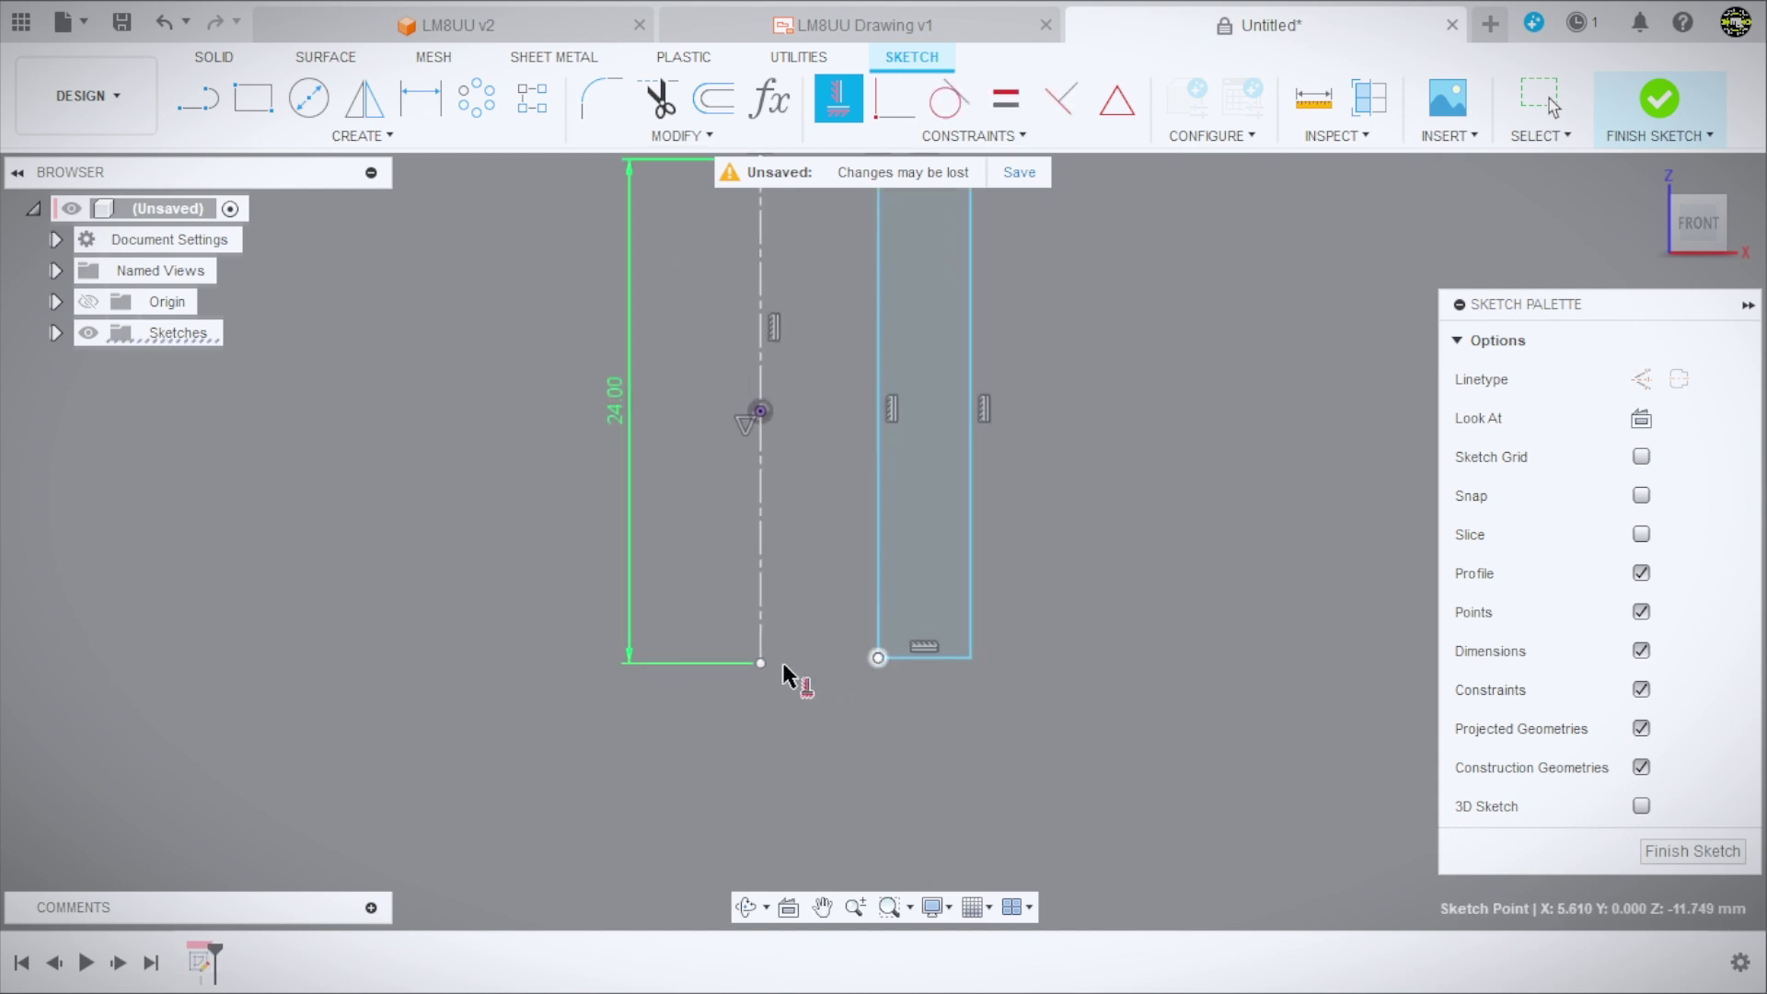
{"action": "left_click", "coordinate": [760, 663]}
{"action": "scroll", "coordinate": [828, 681], "scroll_direction": "down", "scroll_amount": 2}
{"action": "scroll", "coordinate": [957, 478], "scroll_direction": "up", "scroll_amount": 1}
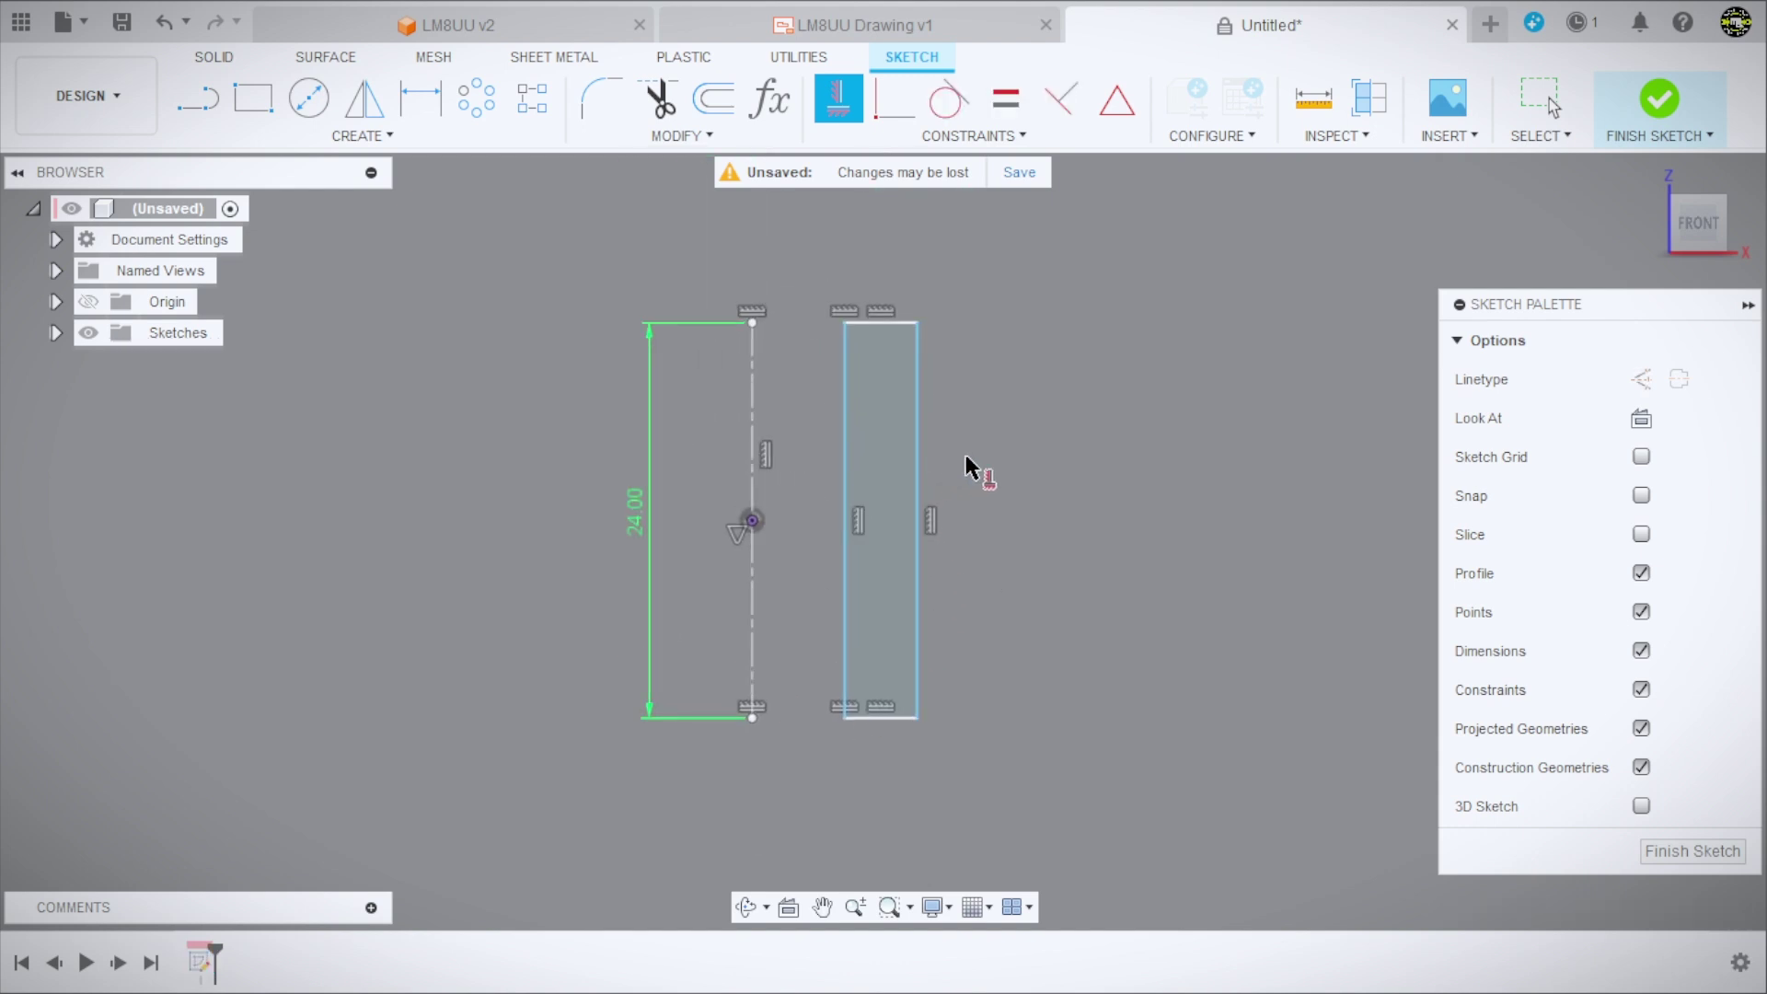
Clear the selection and bring up the LM8UU Drawing v1 reference sheet.
{"action": "scroll", "coordinate": [966, 457], "scroll_direction": "up", "scroll_amount": 1}
{"action": "key", "text": "Escape"}
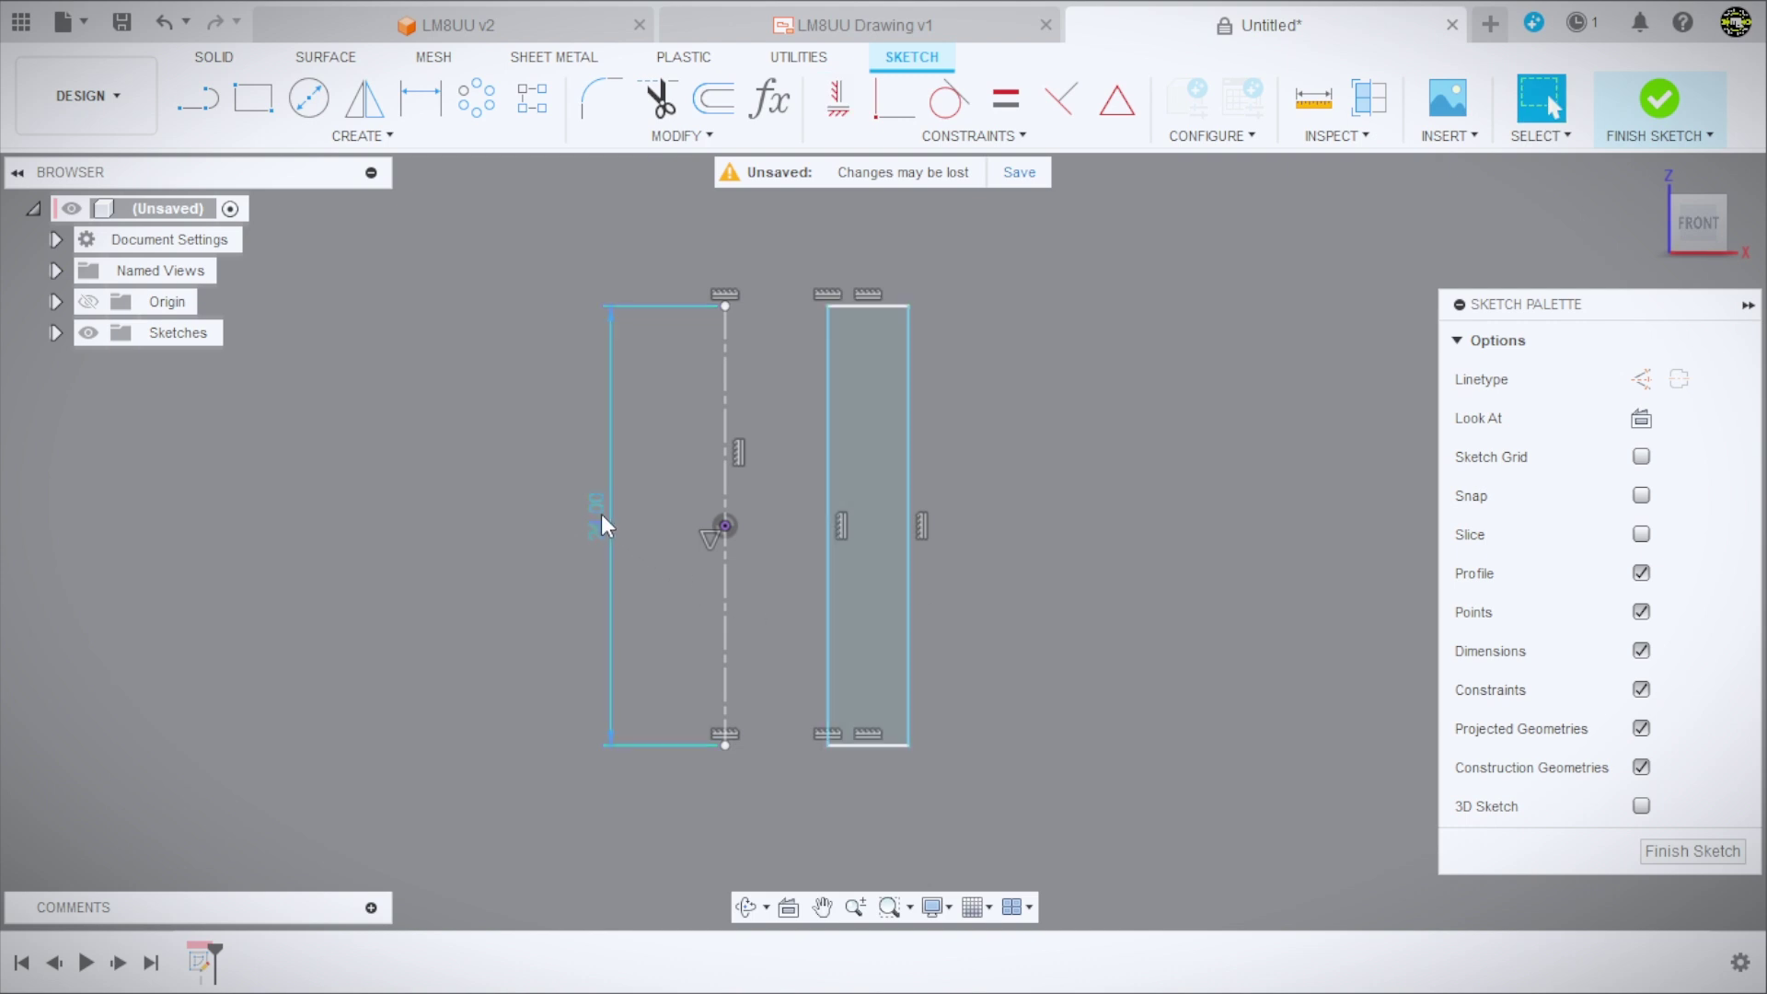
{"action": "left_click", "coordinate": [603, 509]}
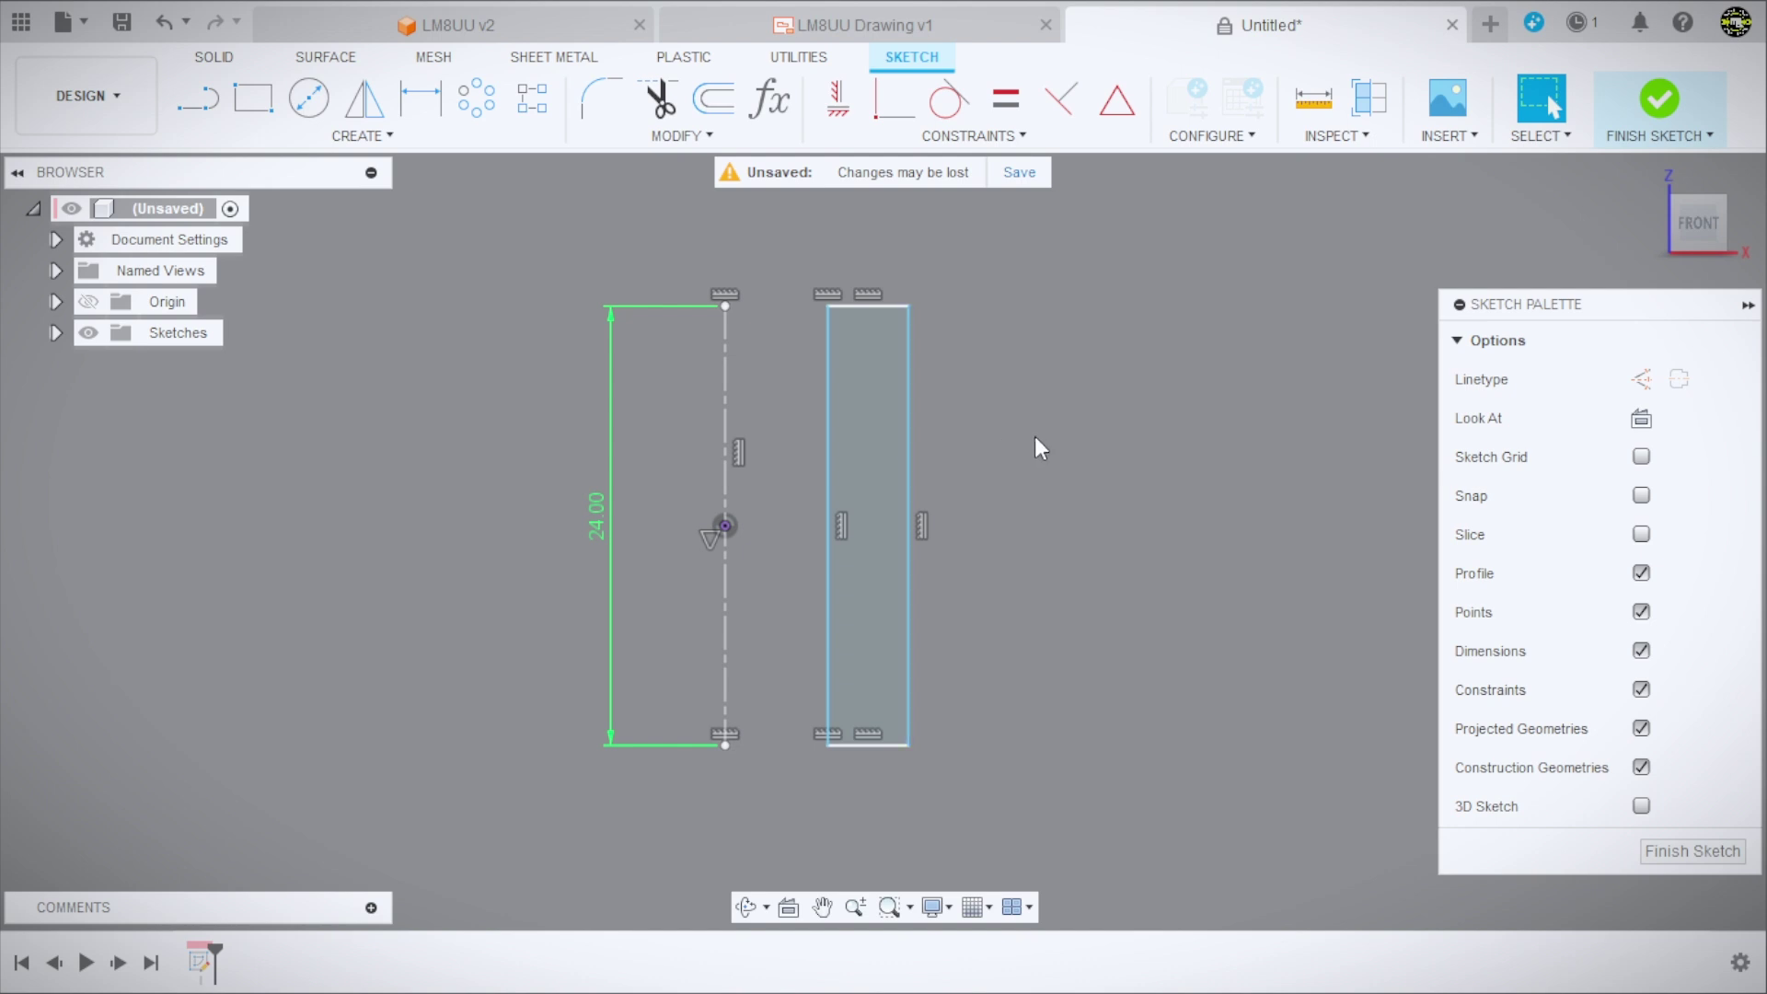
{"action": "left_click", "coordinate": [930, 20]}
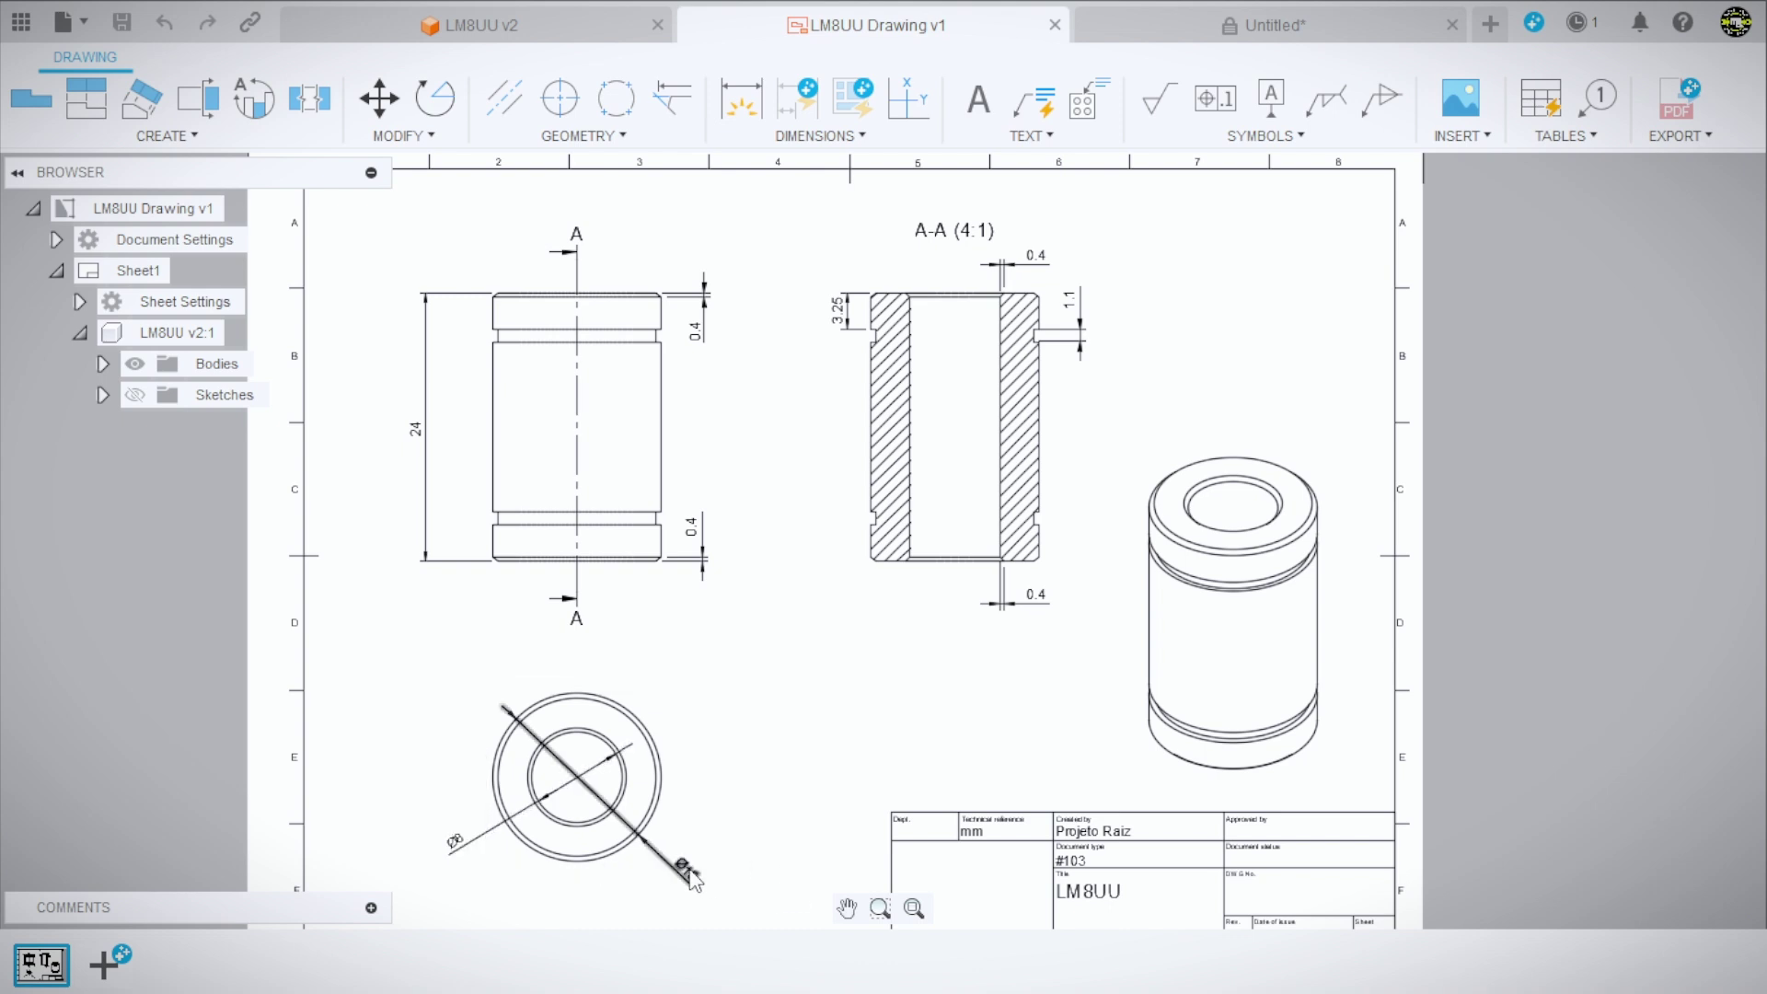
Switch from the LM8UU Drawing v1 sheet back to the Untitled design's sketch.
{"action": "left_click", "coordinate": [1239, 11]}
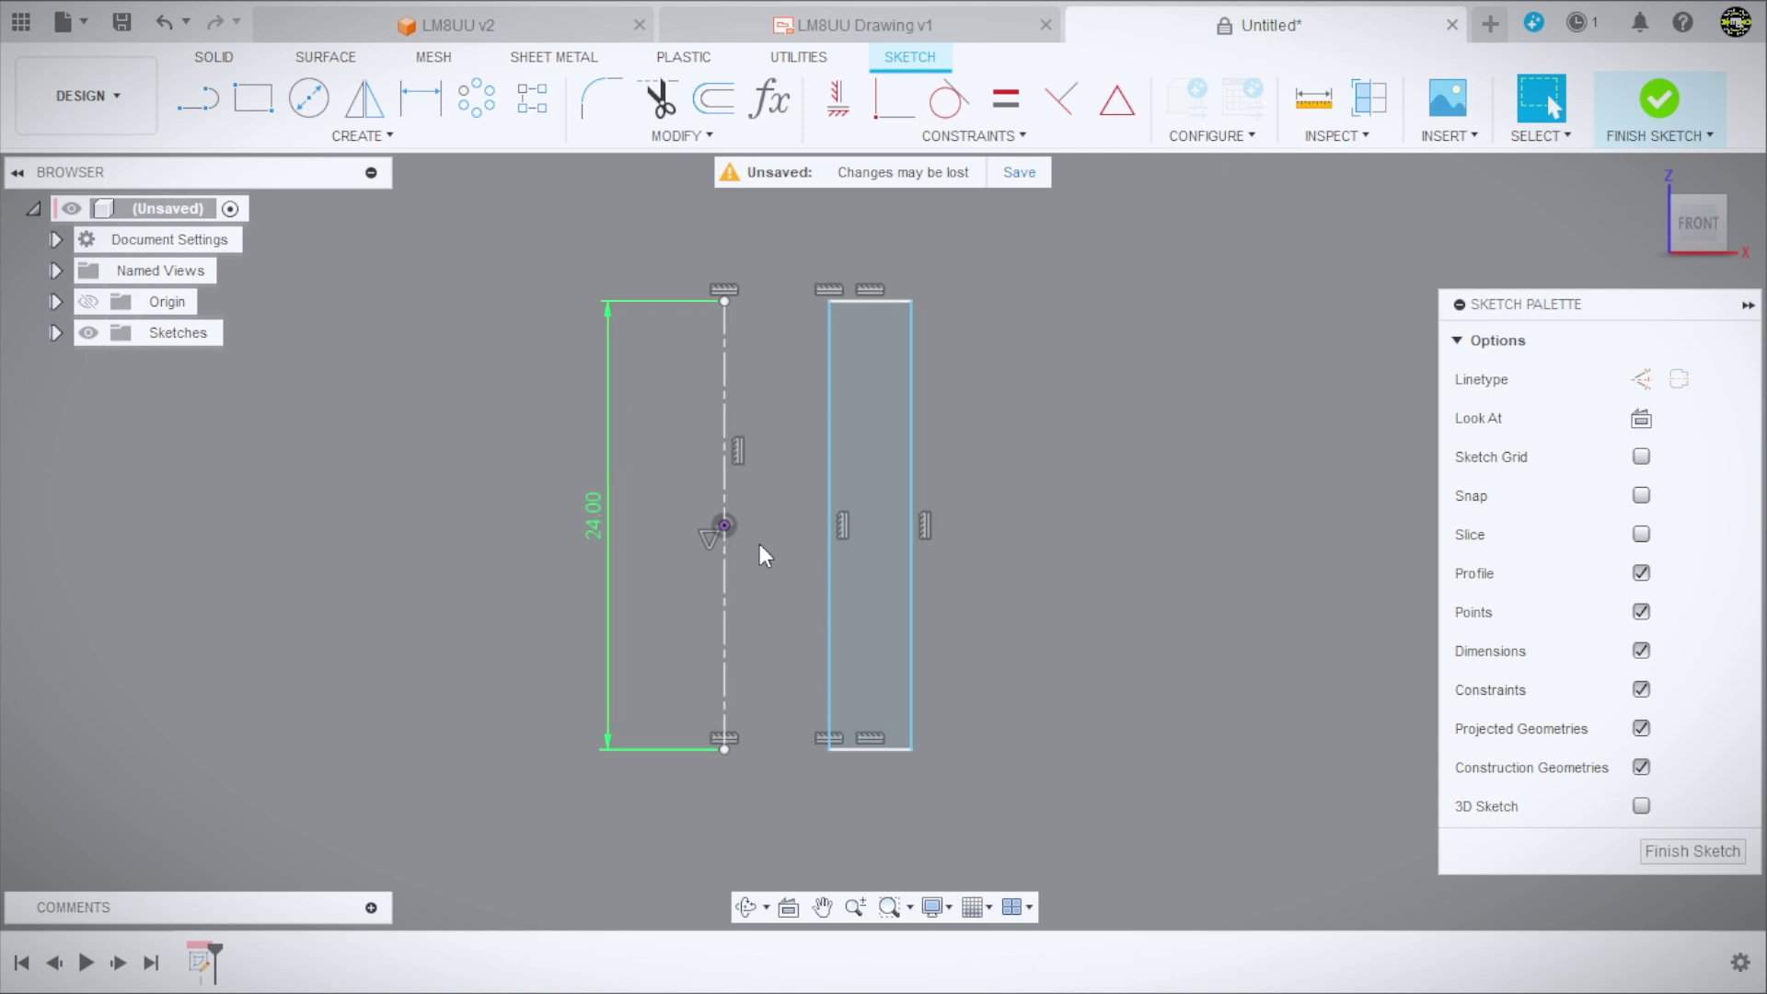
Dimension the rectangle's inner edge as a Ø8 bore from the centreline.
{"action": "key", "text": "d"}
{"action": "left_click", "coordinate": [829, 552]}
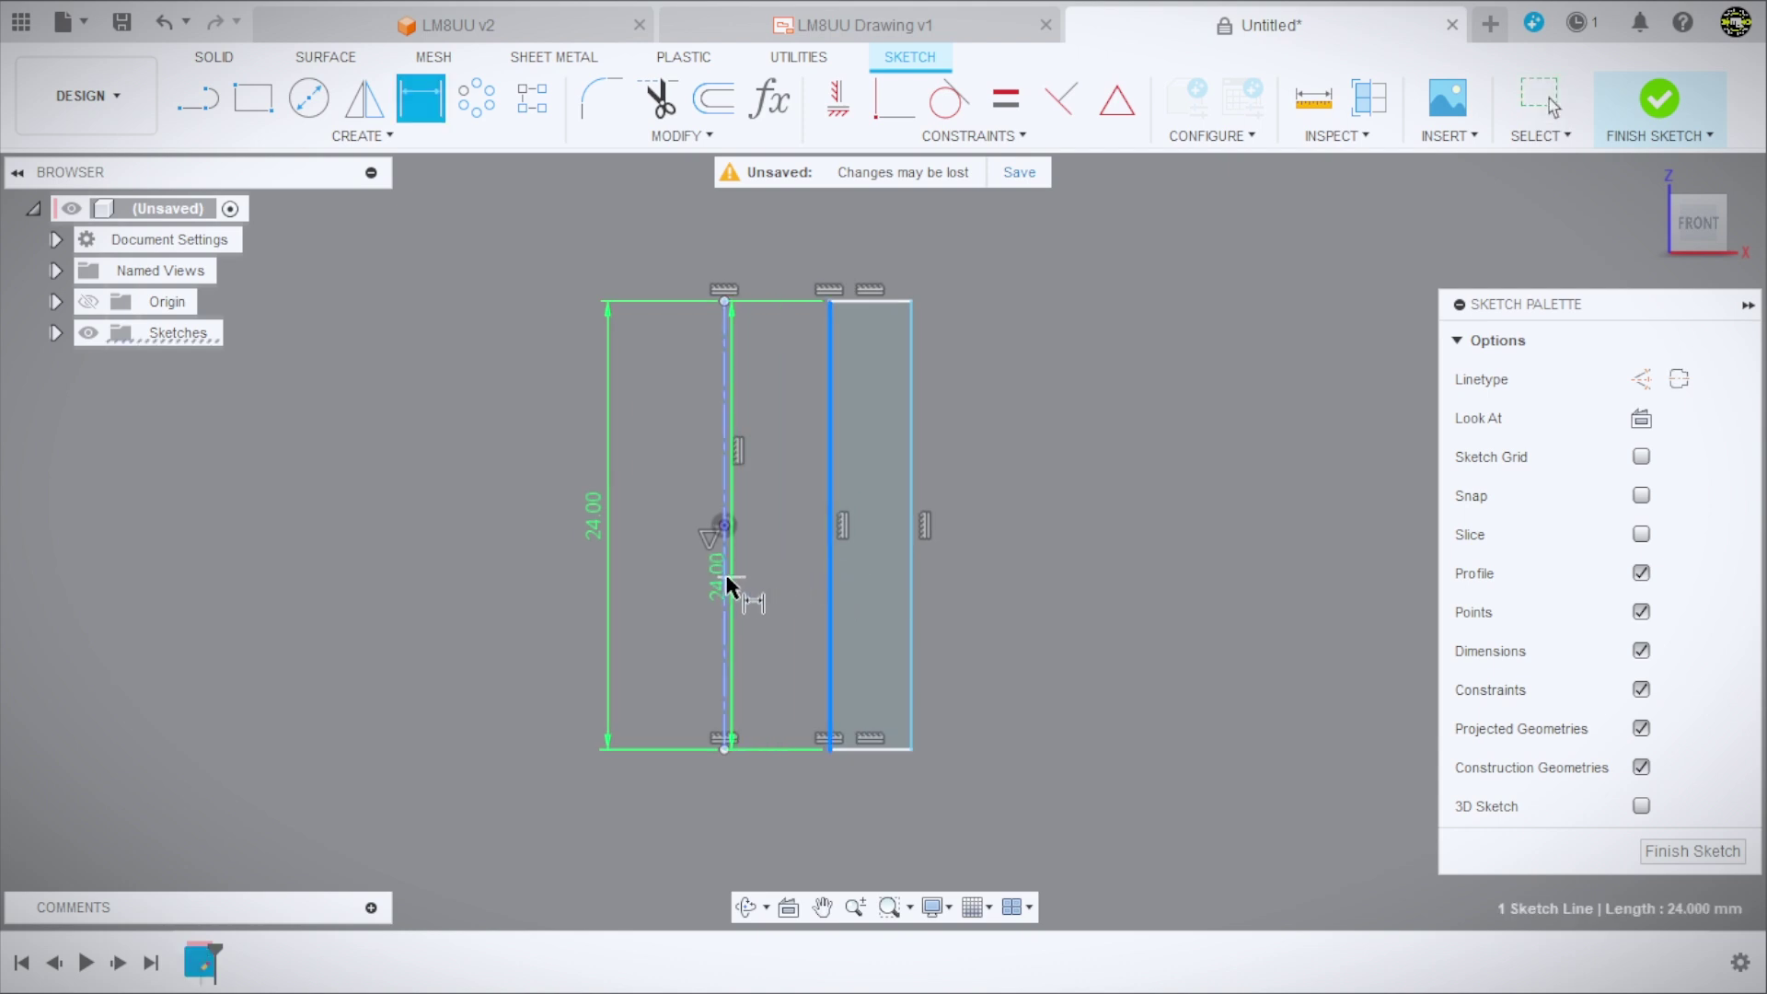
{"action": "left_click", "coordinate": [726, 580]}
{"action": "scroll", "coordinate": [740, 644], "scroll_direction": "up", "scroll_amount": 1}
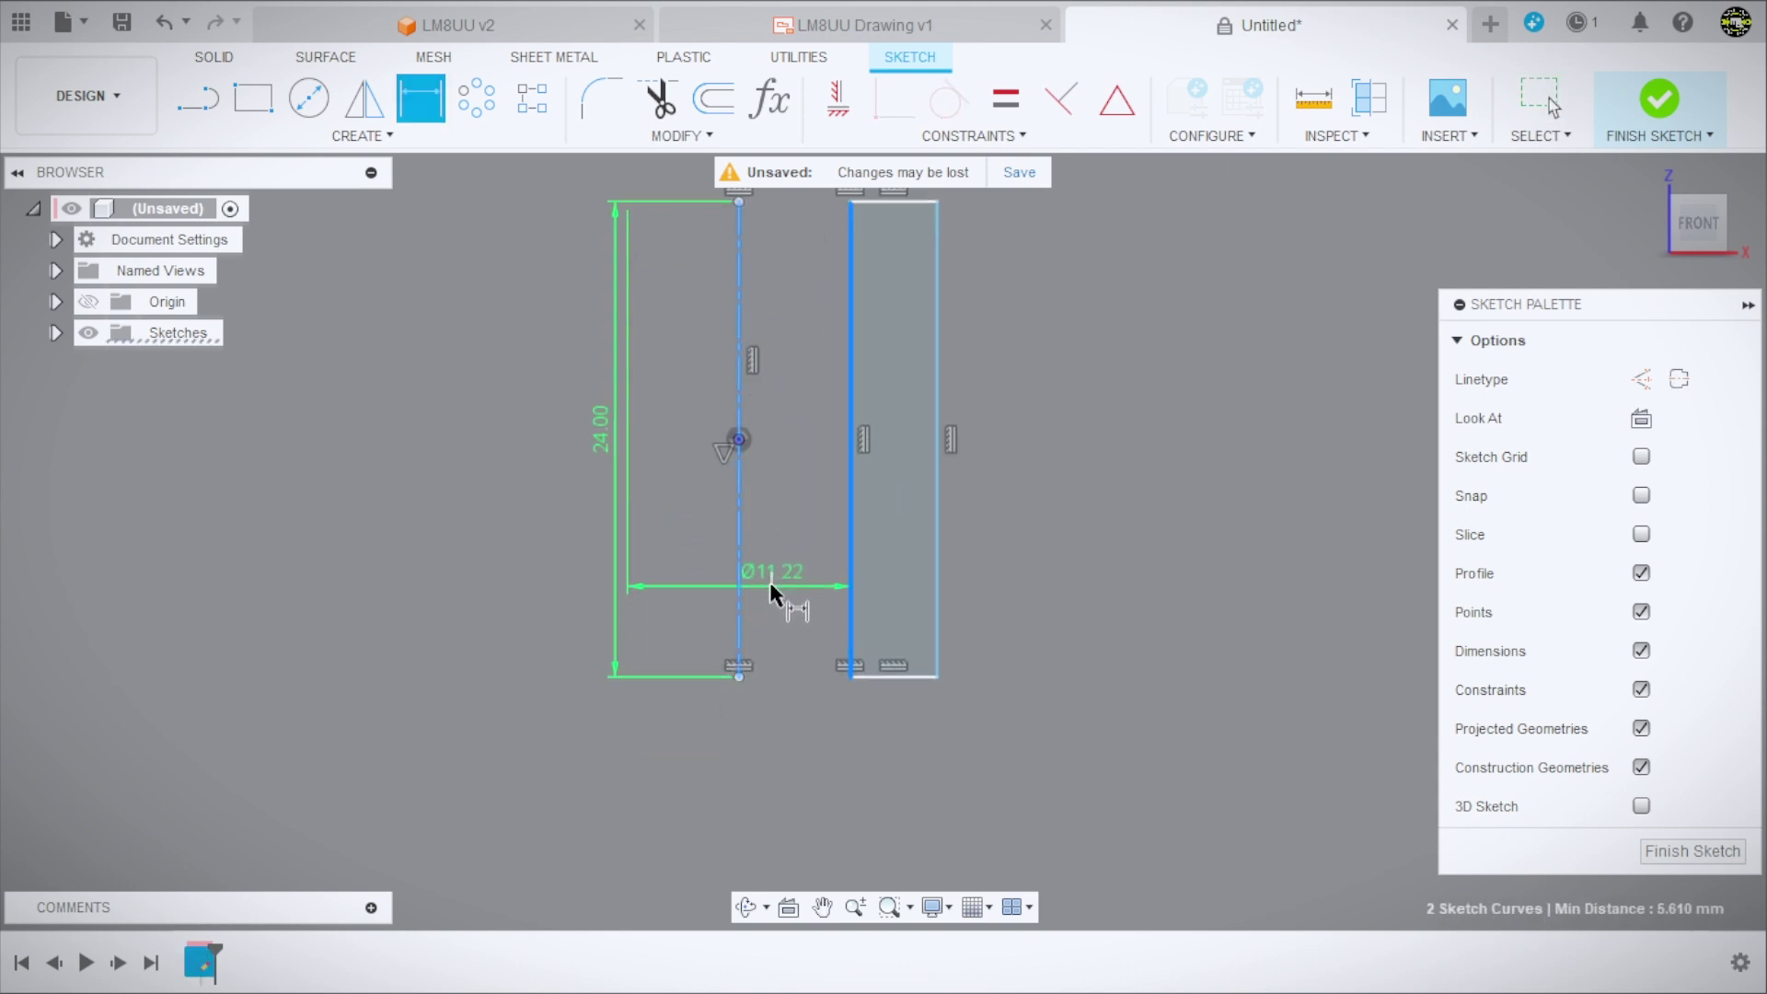
{"action": "left_click", "coordinate": [770, 582]}
{"action": "type", "text": "8"}
{"action": "key", "text": "Return"}
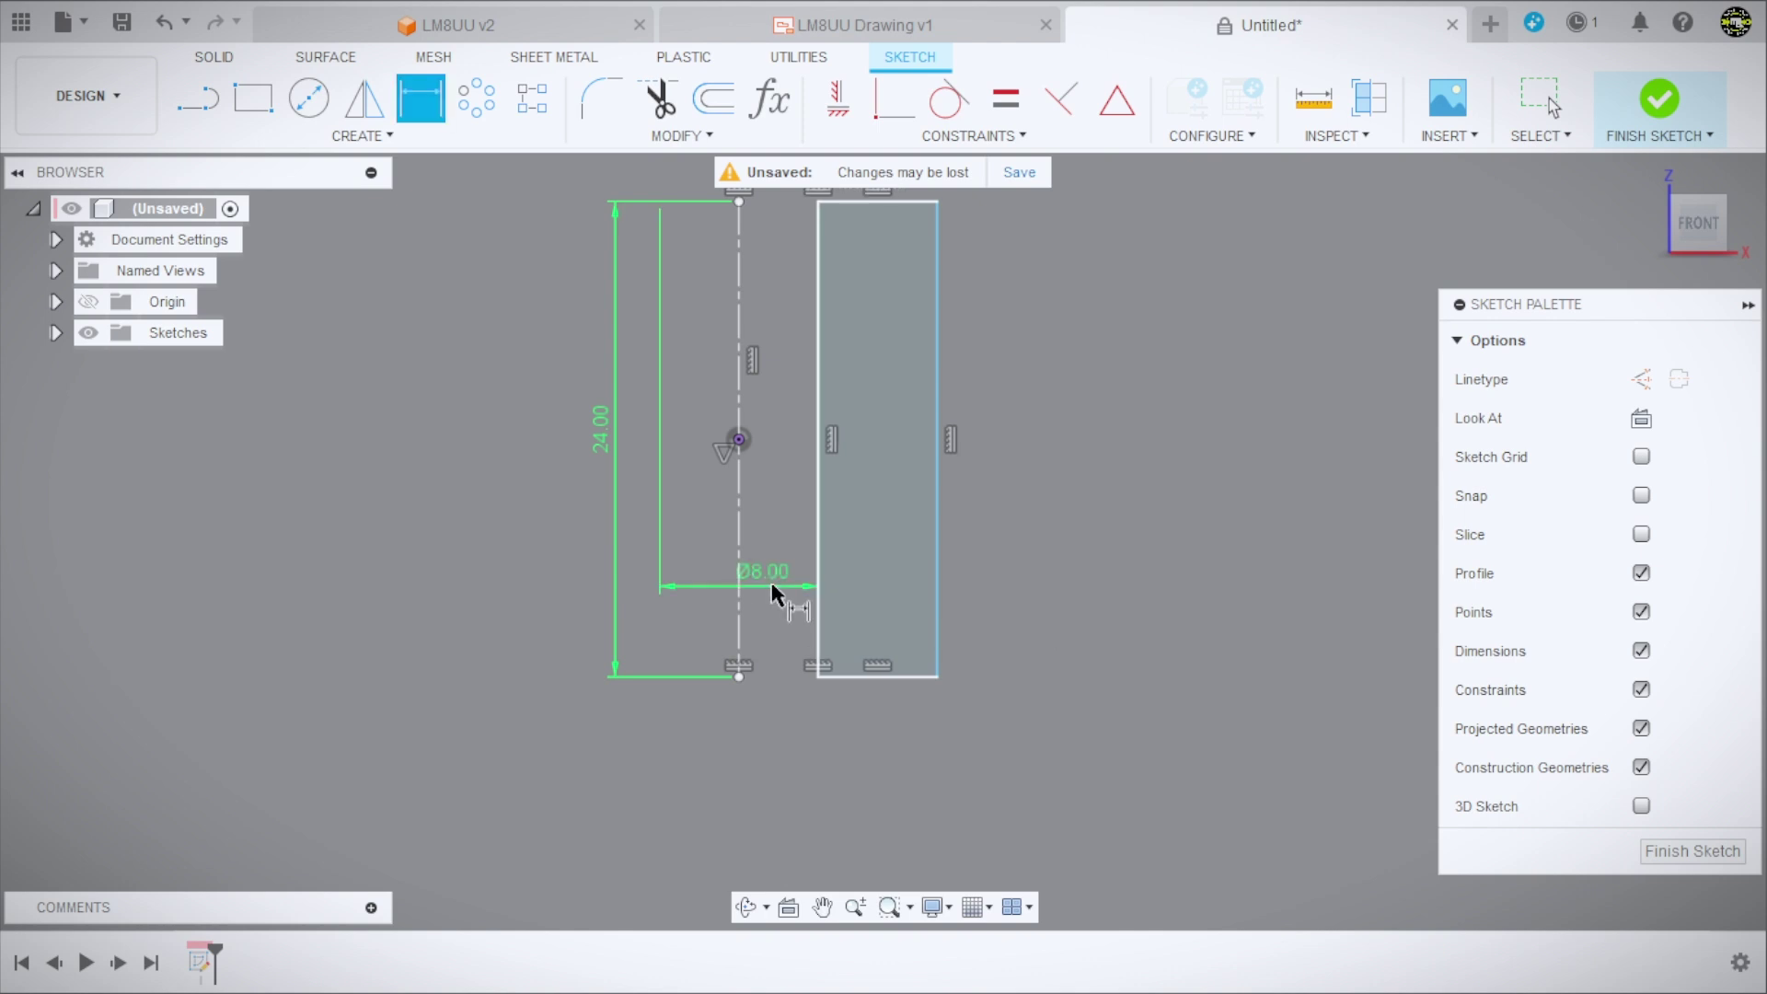
{"action": "scroll", "coordinate": [800, 589], "scroll_direction": "down", "scroll_amount": 1}
Dimension the outer edge as Ø15 and move the Ø8.00 label above the sketch.
{"action": "left_click", "coordinate": [915, 576]}
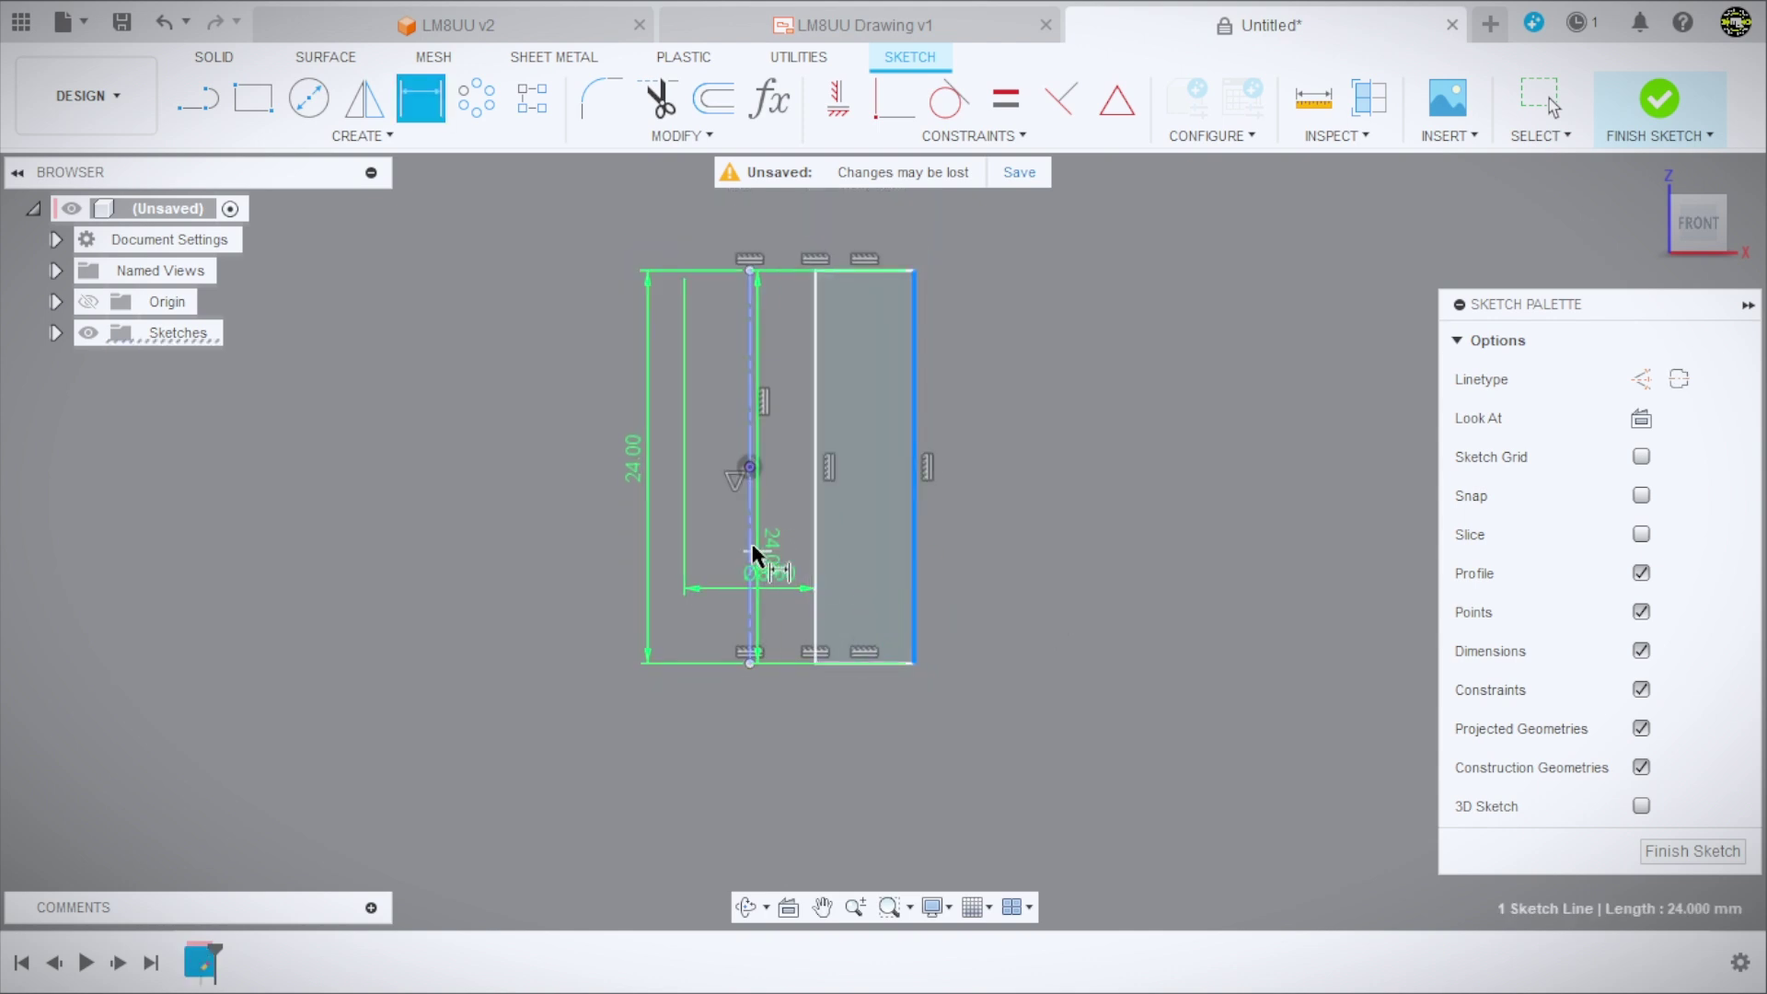
{"action": "left_click", "coordinate": [751, 552]}
{"action": "left_click", "coordinate": [842, 775]}
{"action": "type", "text": "1"}
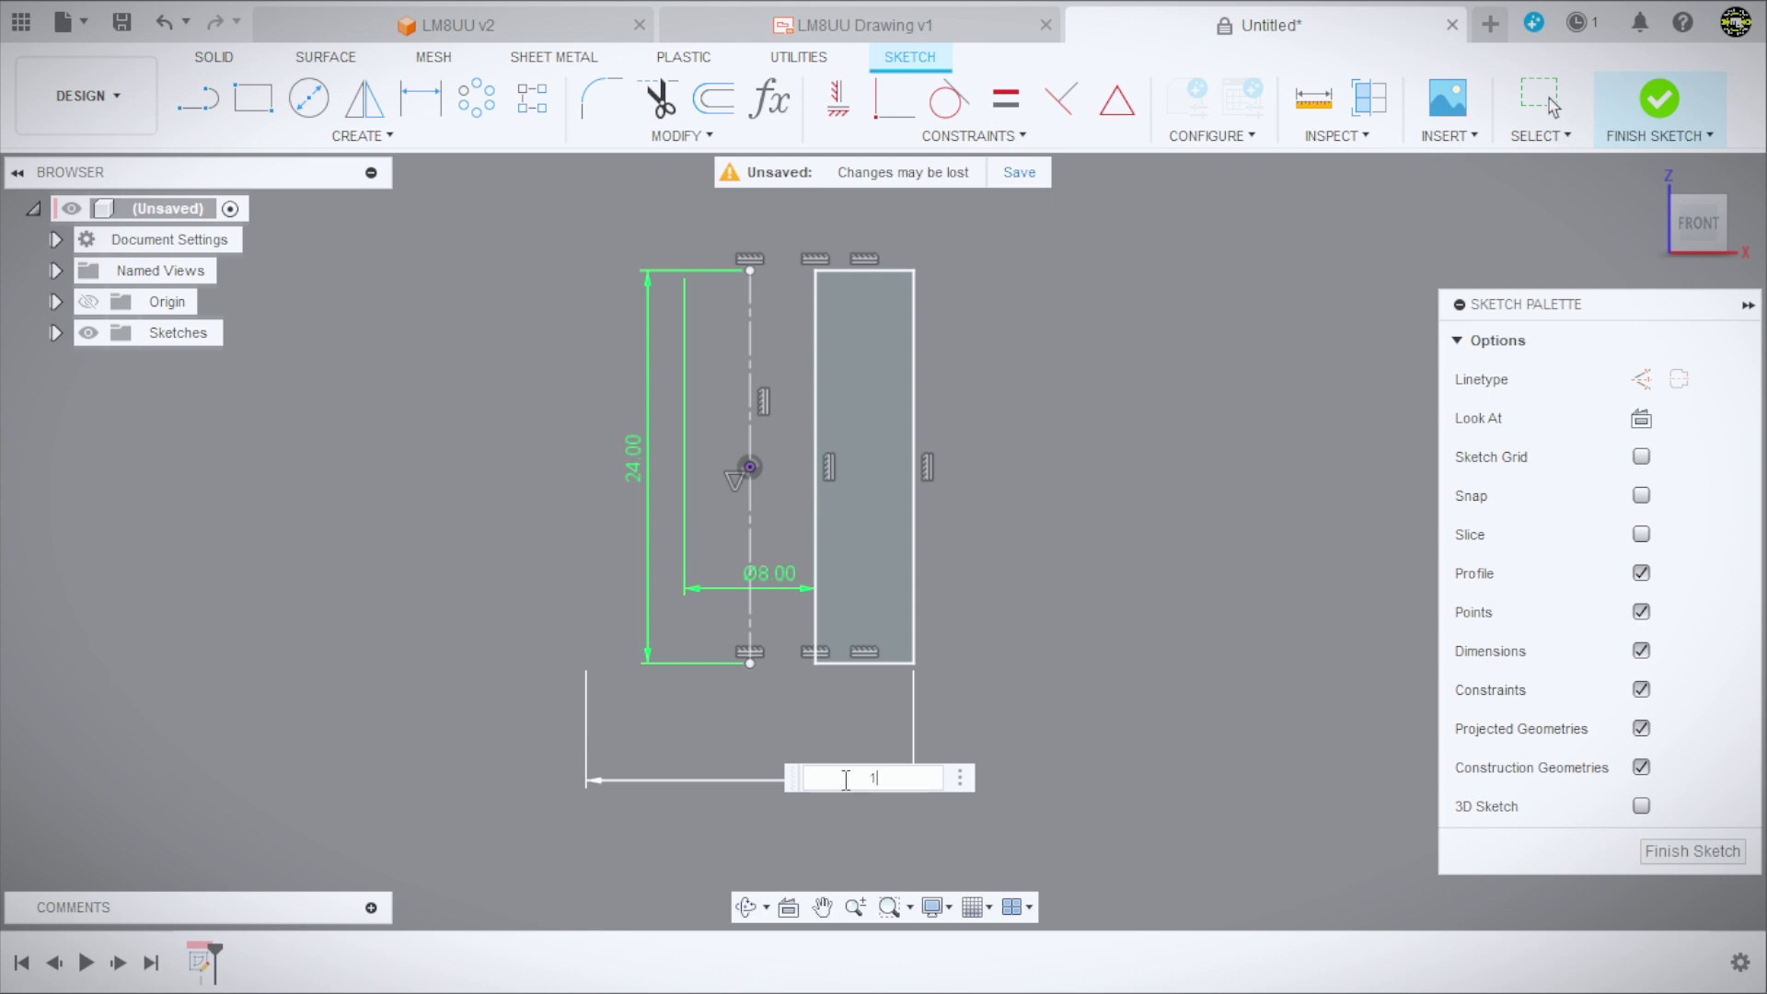
{"action": "type", "text": "5"}
{"action": "key", "text": "Return"}
{"action": "scroll", "coordinate": [764, 515], "scroll_direction": "up", "scroll_amount": 1}
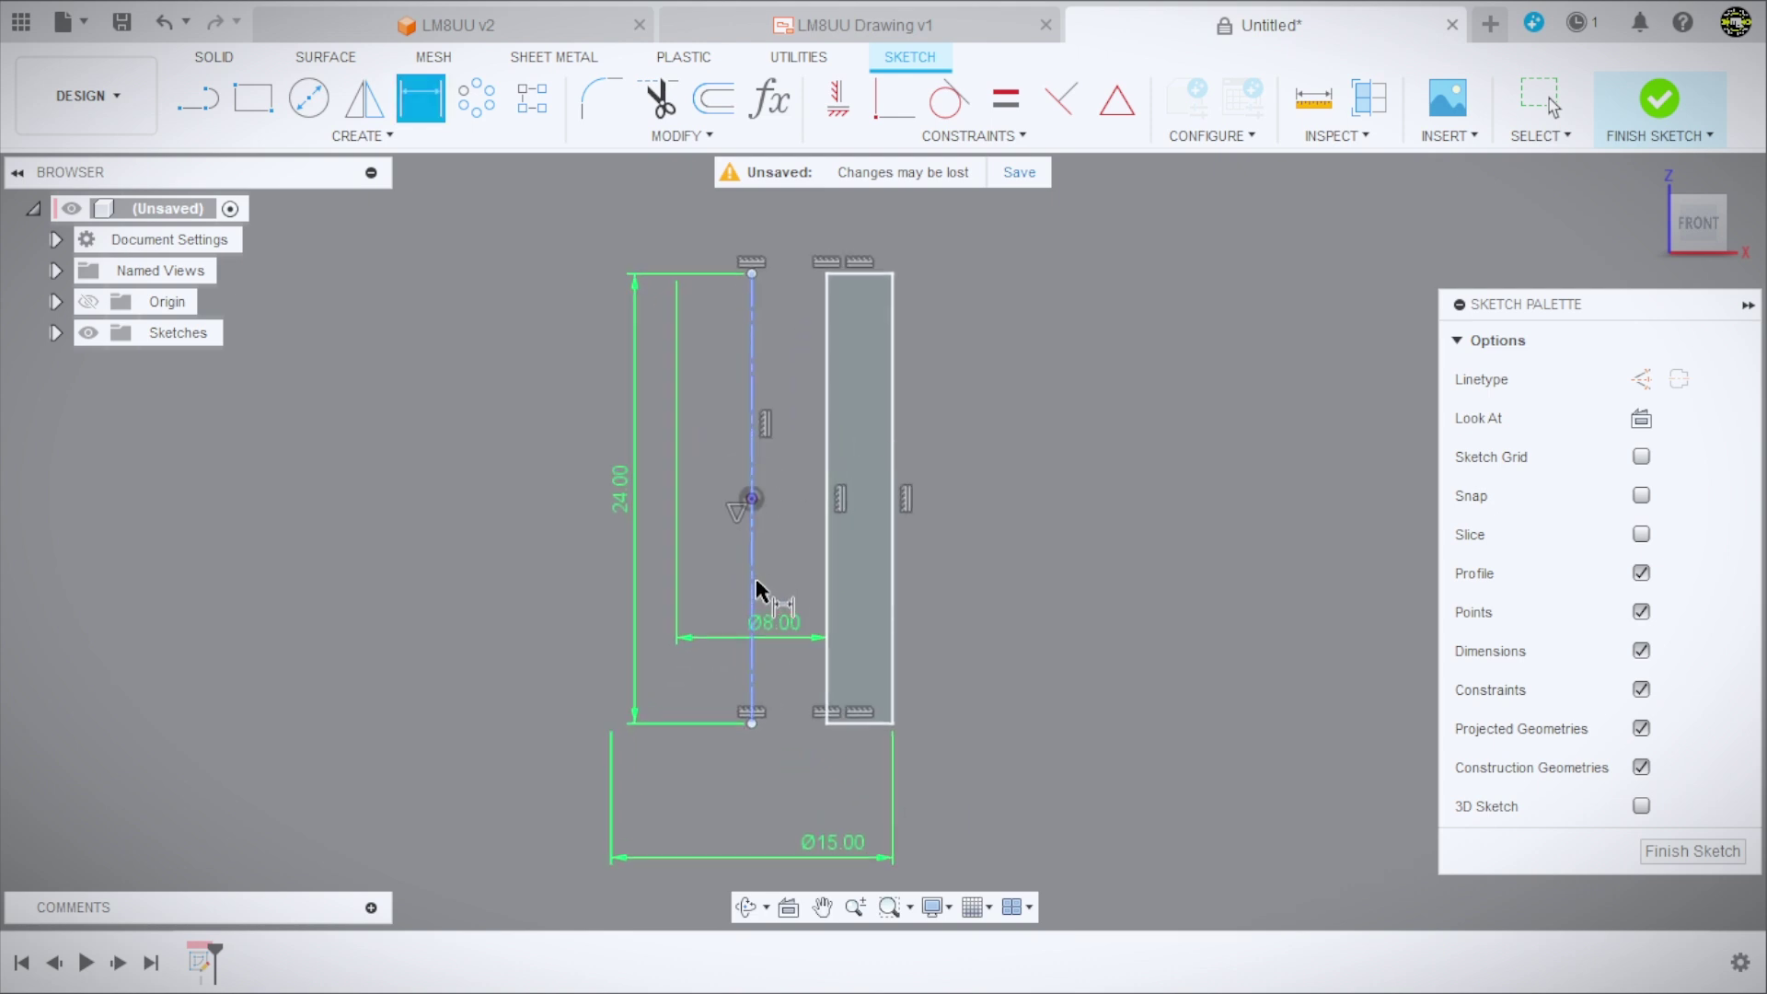
{"action": "key", "text": "Escape"}
{"action": "scroll", "coordinate": [787, 612], "scroll_direction": "down", "scroll_amount": 3}
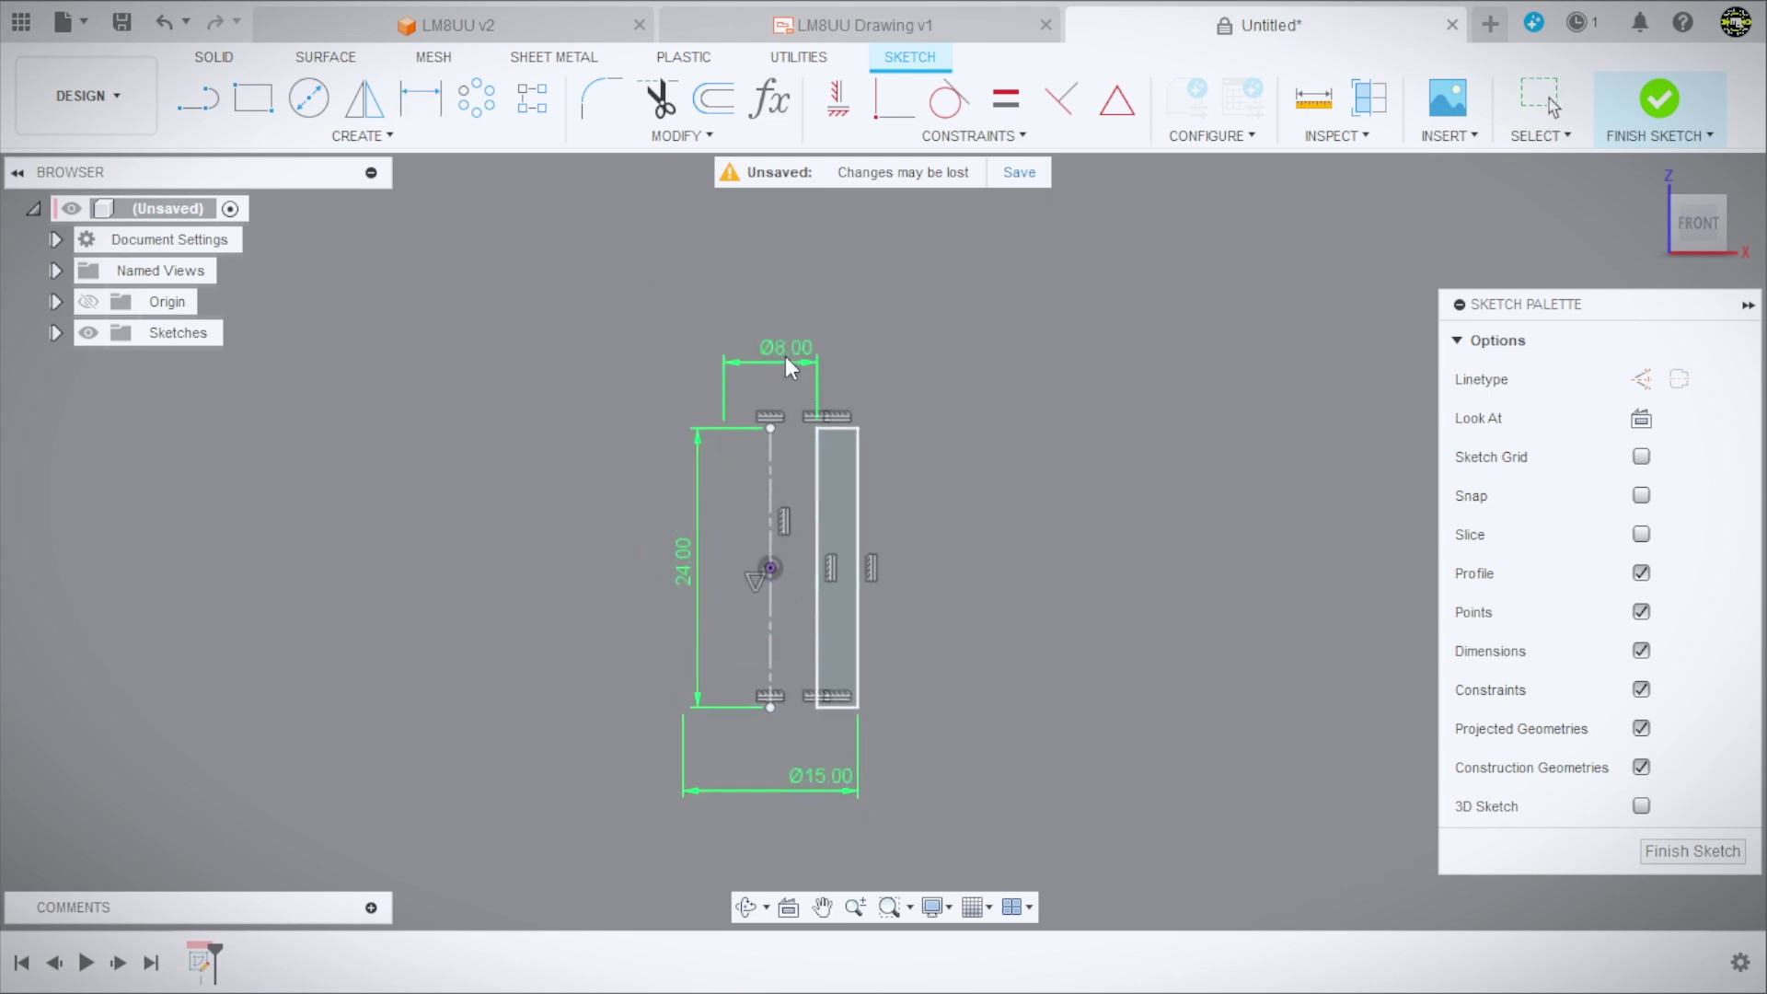
{"action": "left_click", "coordinate": [787, 324]}
{"action": "key", "text": "Return"}
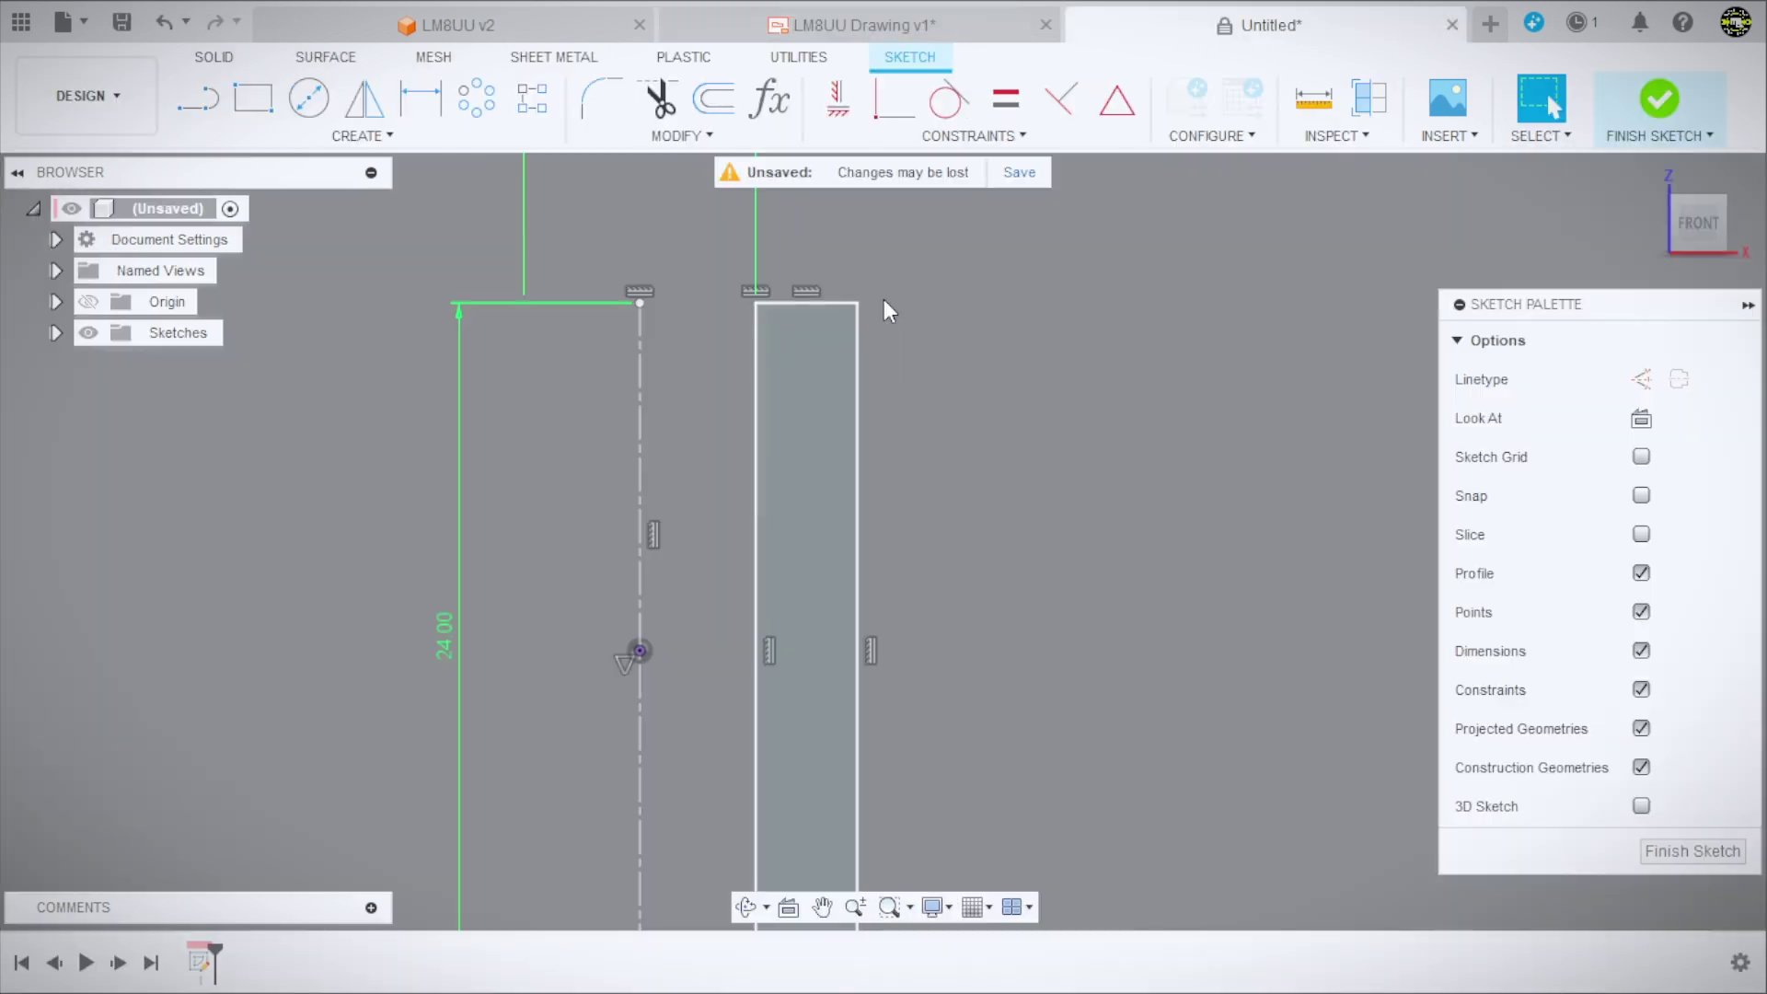
{"action": "scroll", "coordinate": [887, 303], "scroll_direction": "up", "scroll_amount": 2}
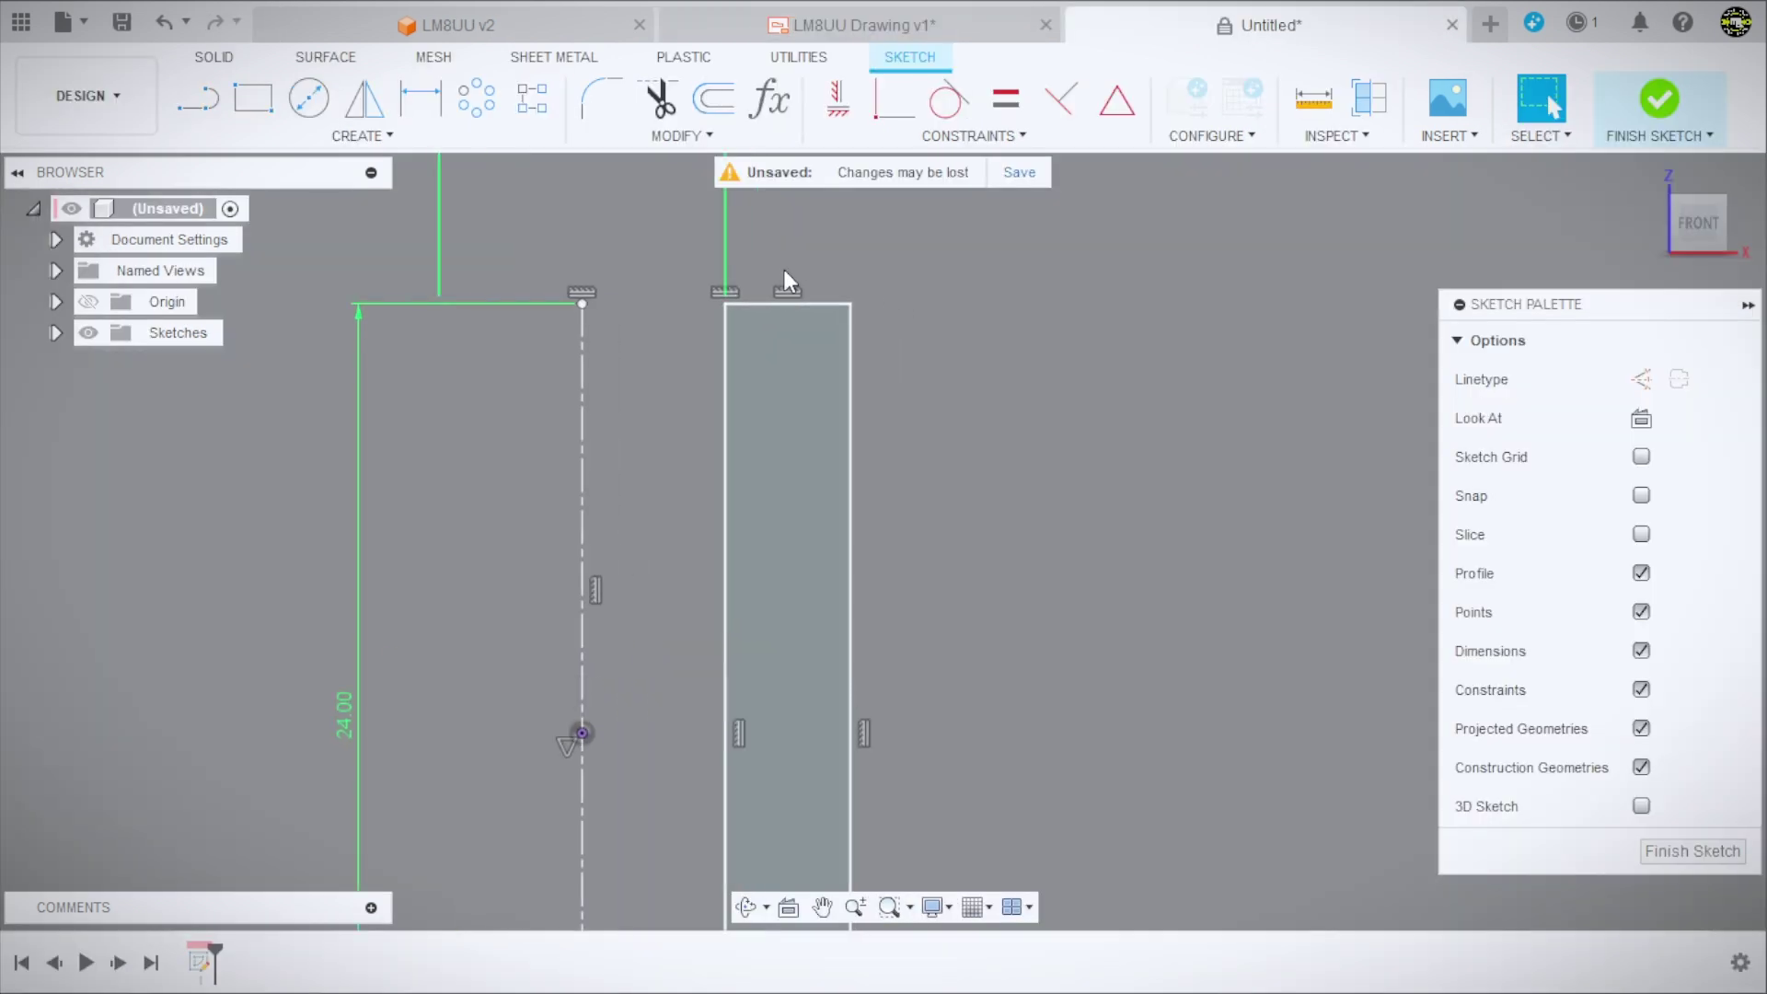
Draw a small groove rectangle on the profile's outer edge near the top.
{"action": "left_click", "coordinate": [253, 98]}
{"action": "scroll", "coordinate": [828, 440], "scroll_direction": "up", "scroll_amount": 3}
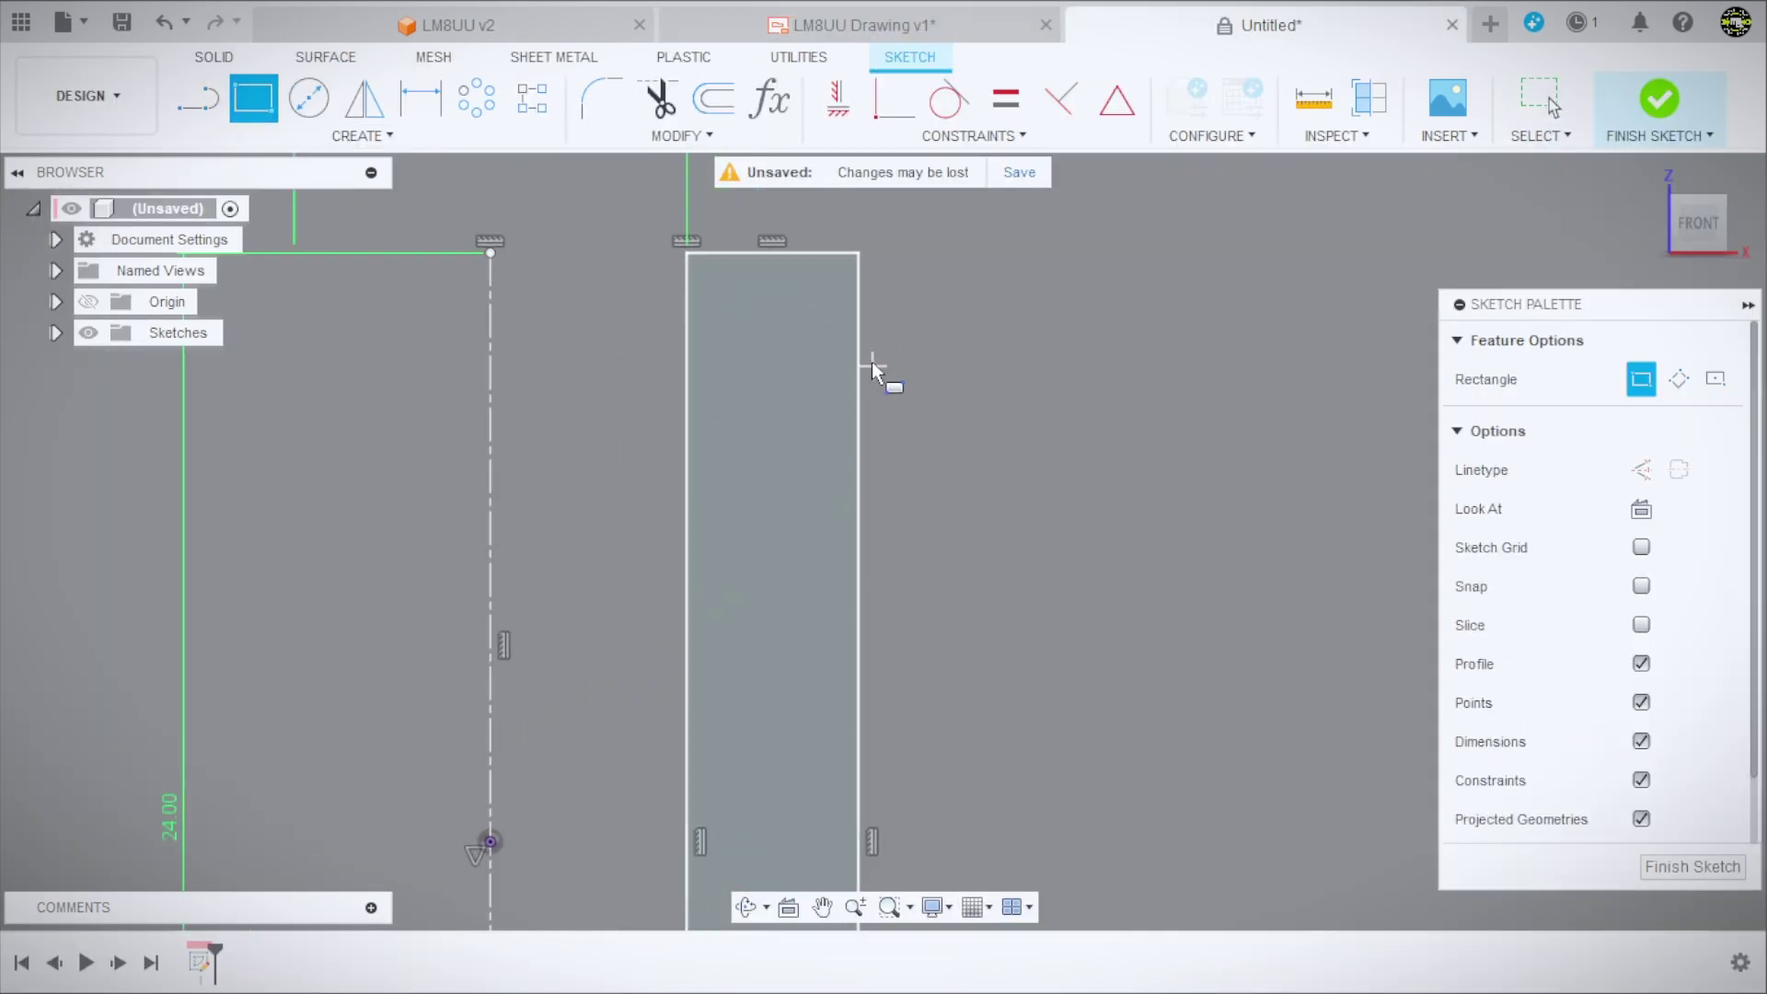
{"action": "left_click", "coordinate": [858, 343]}
{"action": "left_click", "coordinate": [787, 455]}
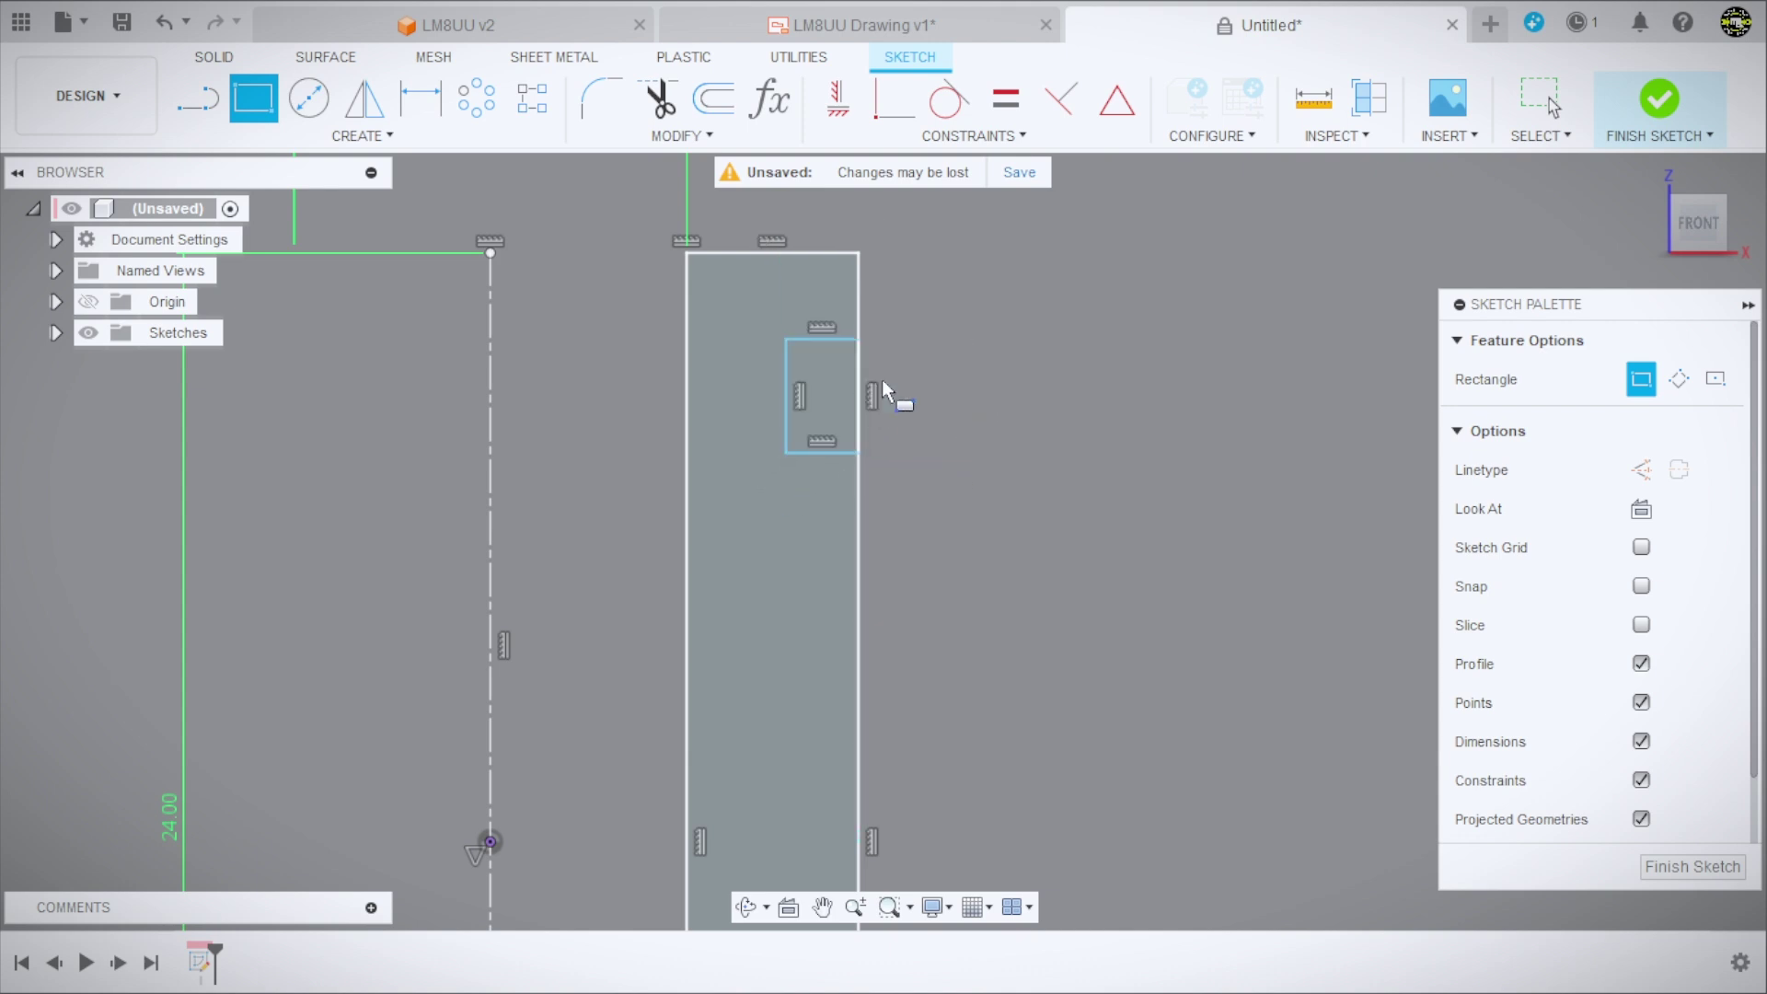
{"action": "scroll", "coordinate": [957, 355], "scroll_direction": "up", "scroll_amount": 2}
{"action": "scroll", "coordinate": [923, 501], "scroll_direction": "up", "scroll_amount": 2}
{"action": "key", "text": "Escape"}
Dimension the groove rectangle 1.10 high and 0.50 deep.
{"action": "key", "text": "d"}
{"action": "left_click", "coordinate": [707, 551]}
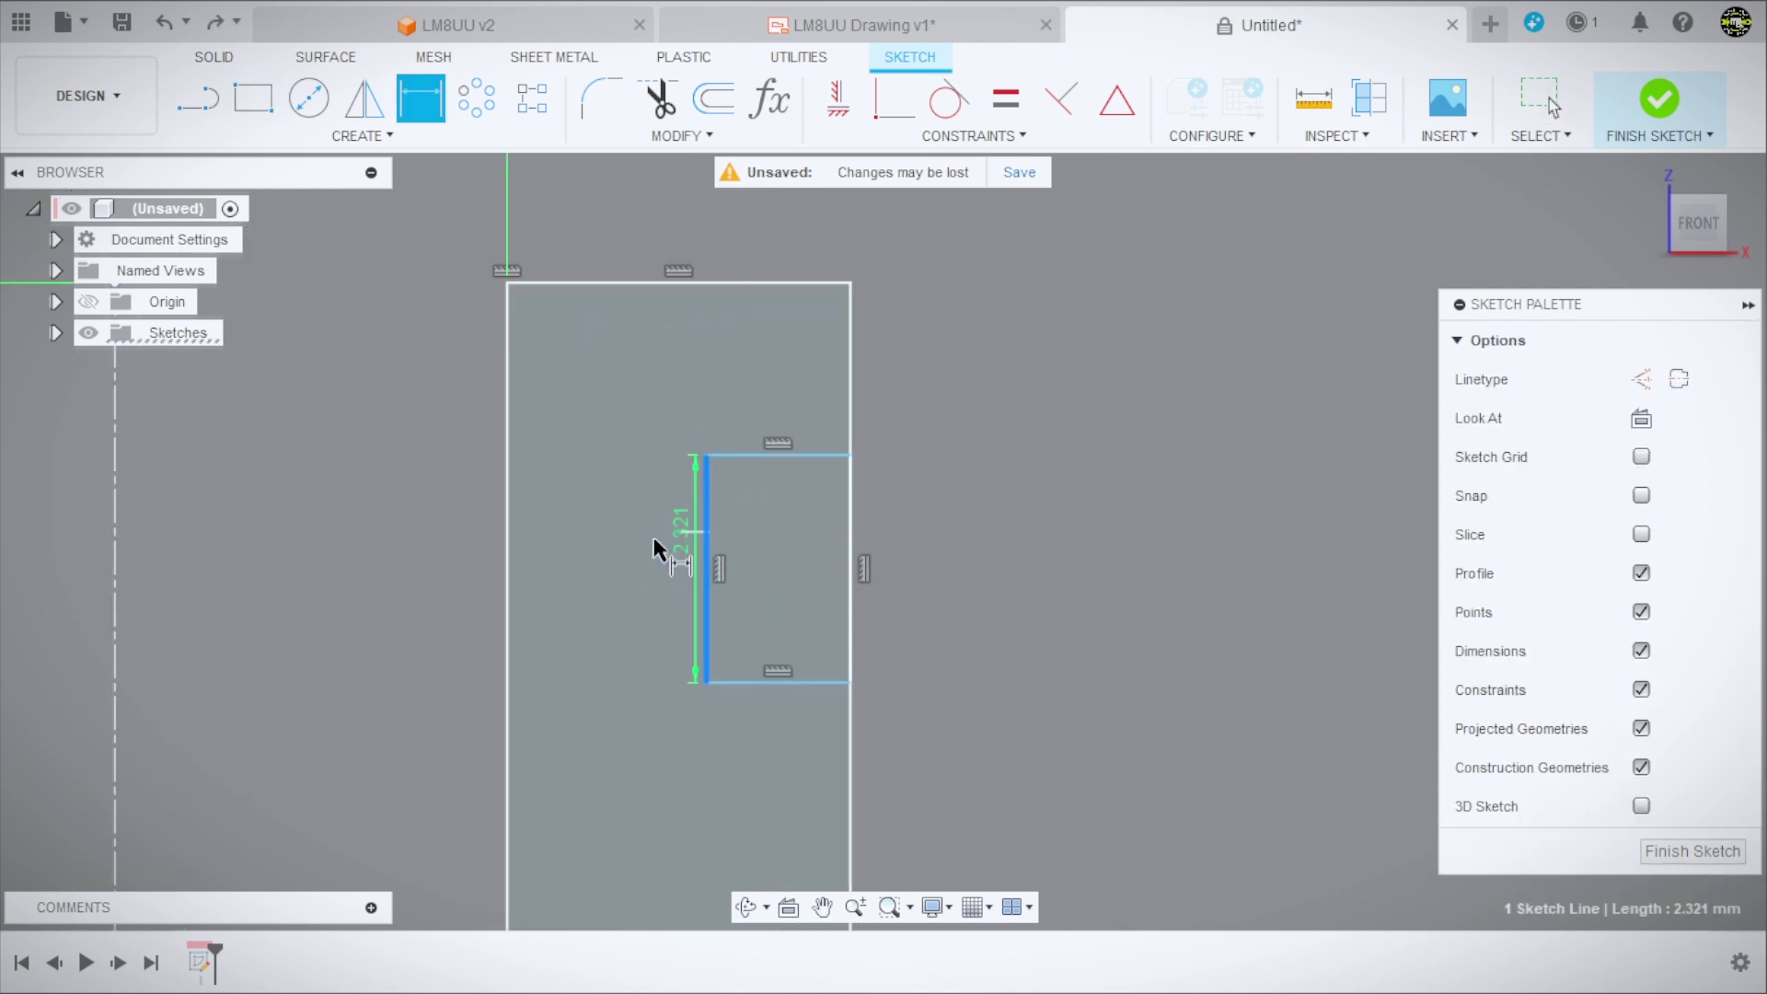
{"action": "left_click", "coordinate": [625, 550]}
{"action": "type", "text": "1,1"}
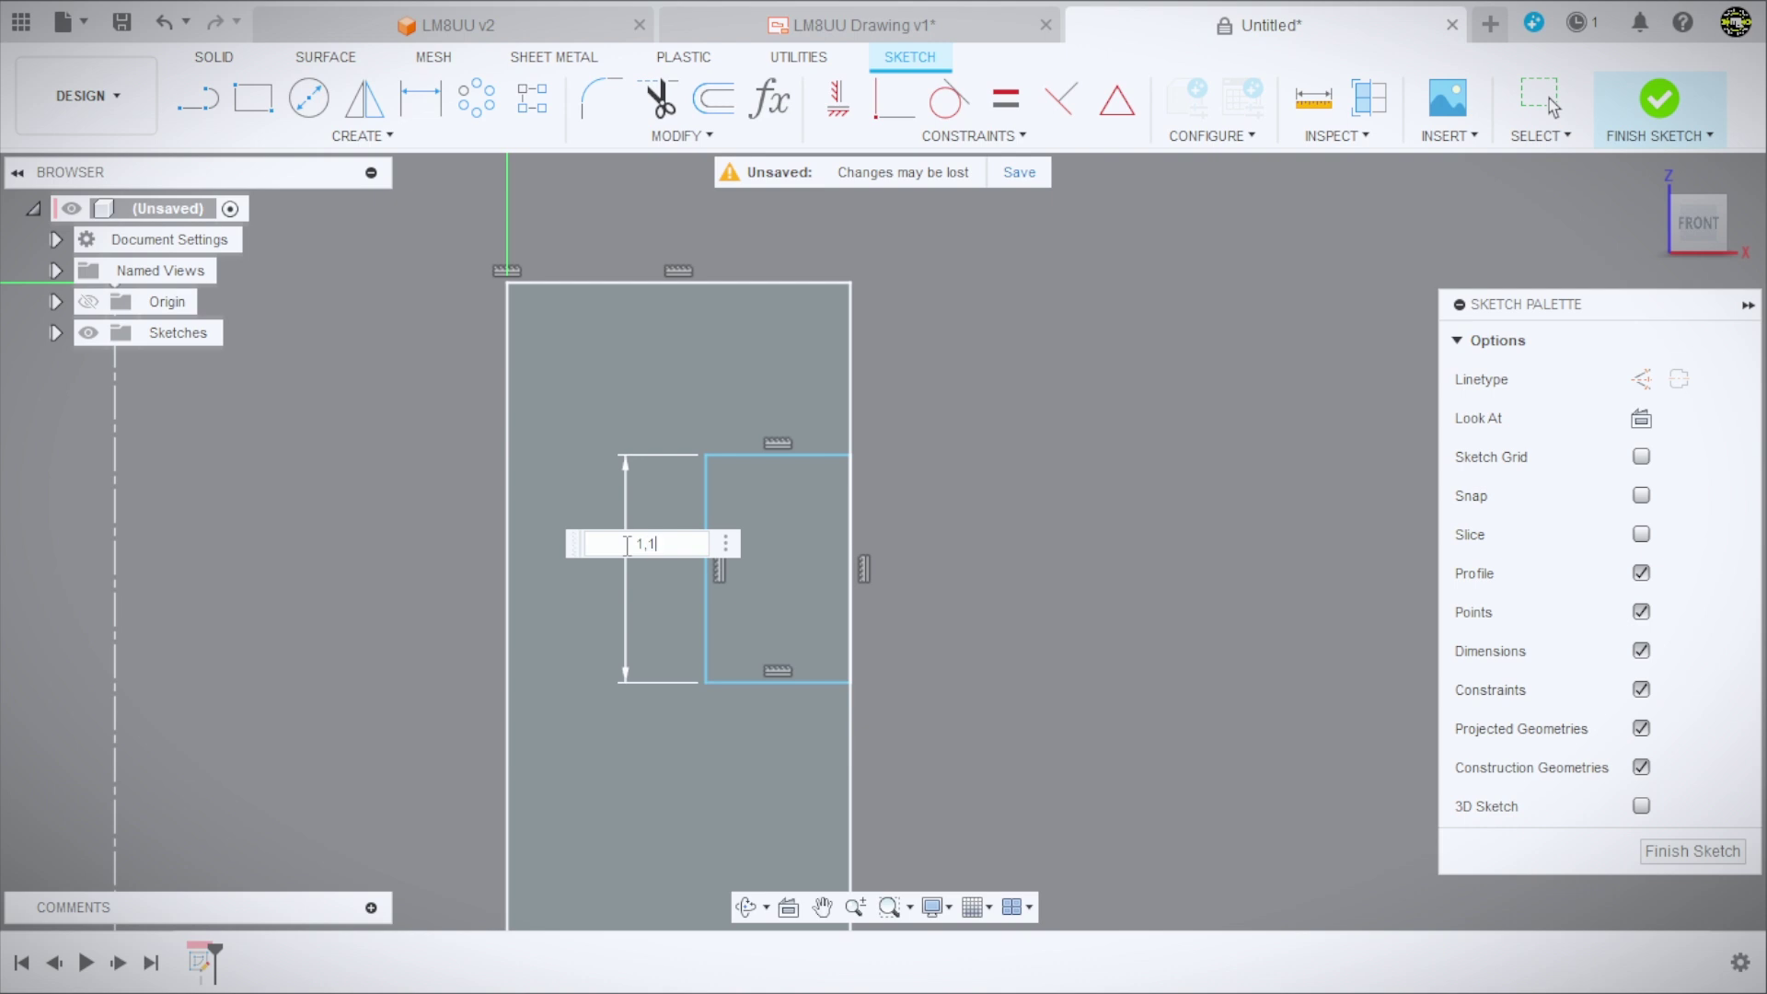
{"action": "key", "text": "Return"}
{"action": "left_click", "coordinate": [811, 456]}
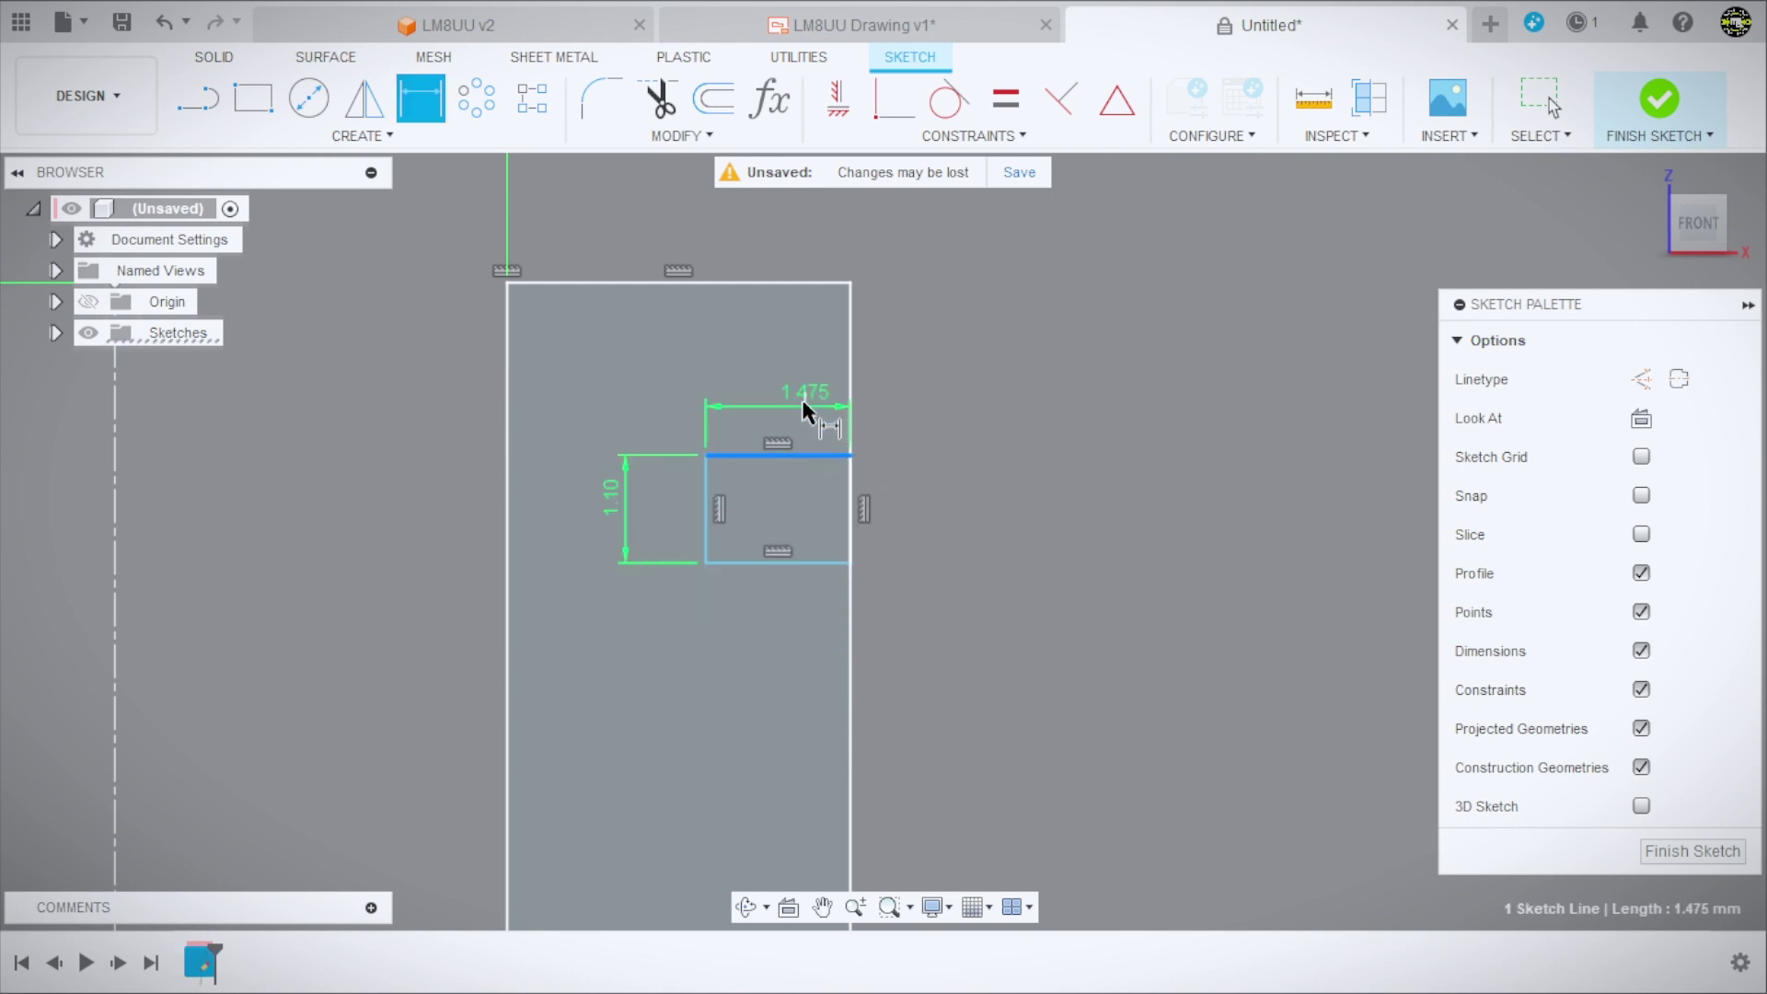
{"action": "left_click", "coordinate": [797, 401]}
{"action": "type", "text": "5"}
{"action": "key", "text": "Return"}
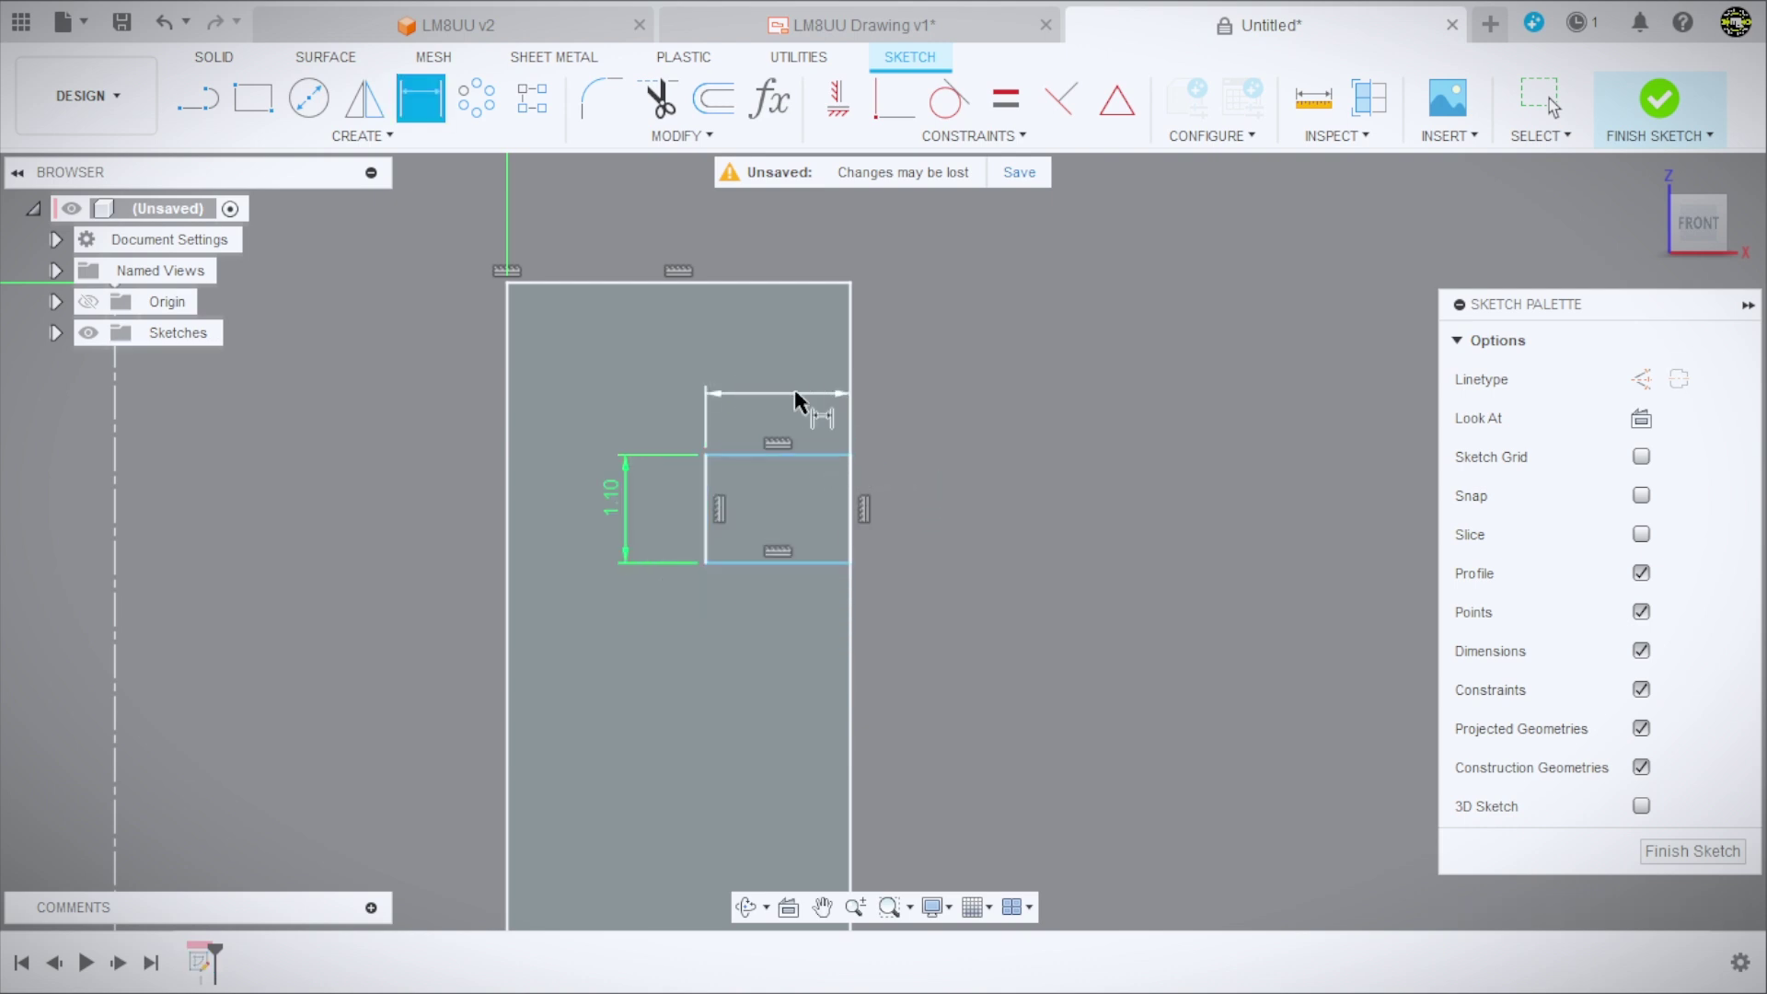
{"action": "scroll", "coordinate": [840, 410], "scroll_direction": "down", "scroll_amount": 2}
{"action": "scroll", "coordinate": [841, 419], "scroll_direction": "up", "scroll_amount": 1}
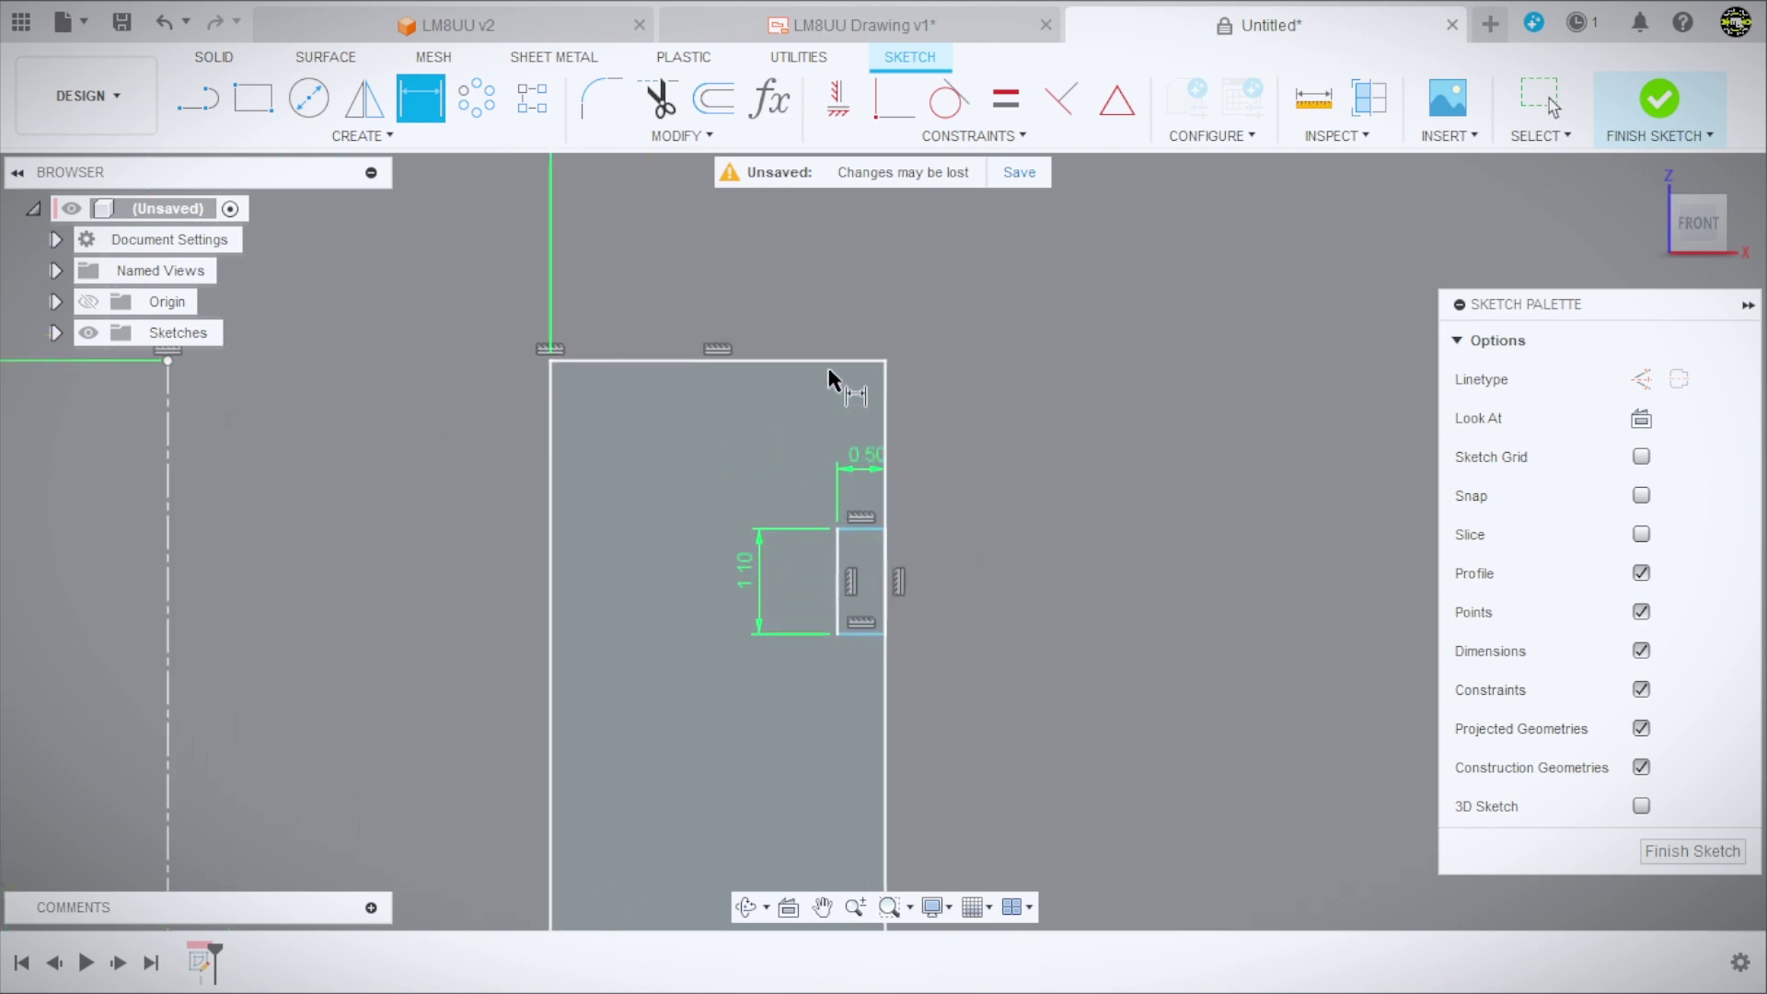
Place the groove 3.25 mm below the profile's top edge.
{"action": "left_click", "coordinate": [832, 360]}
{"action": "left_click", "coordinate": [866, 531]}
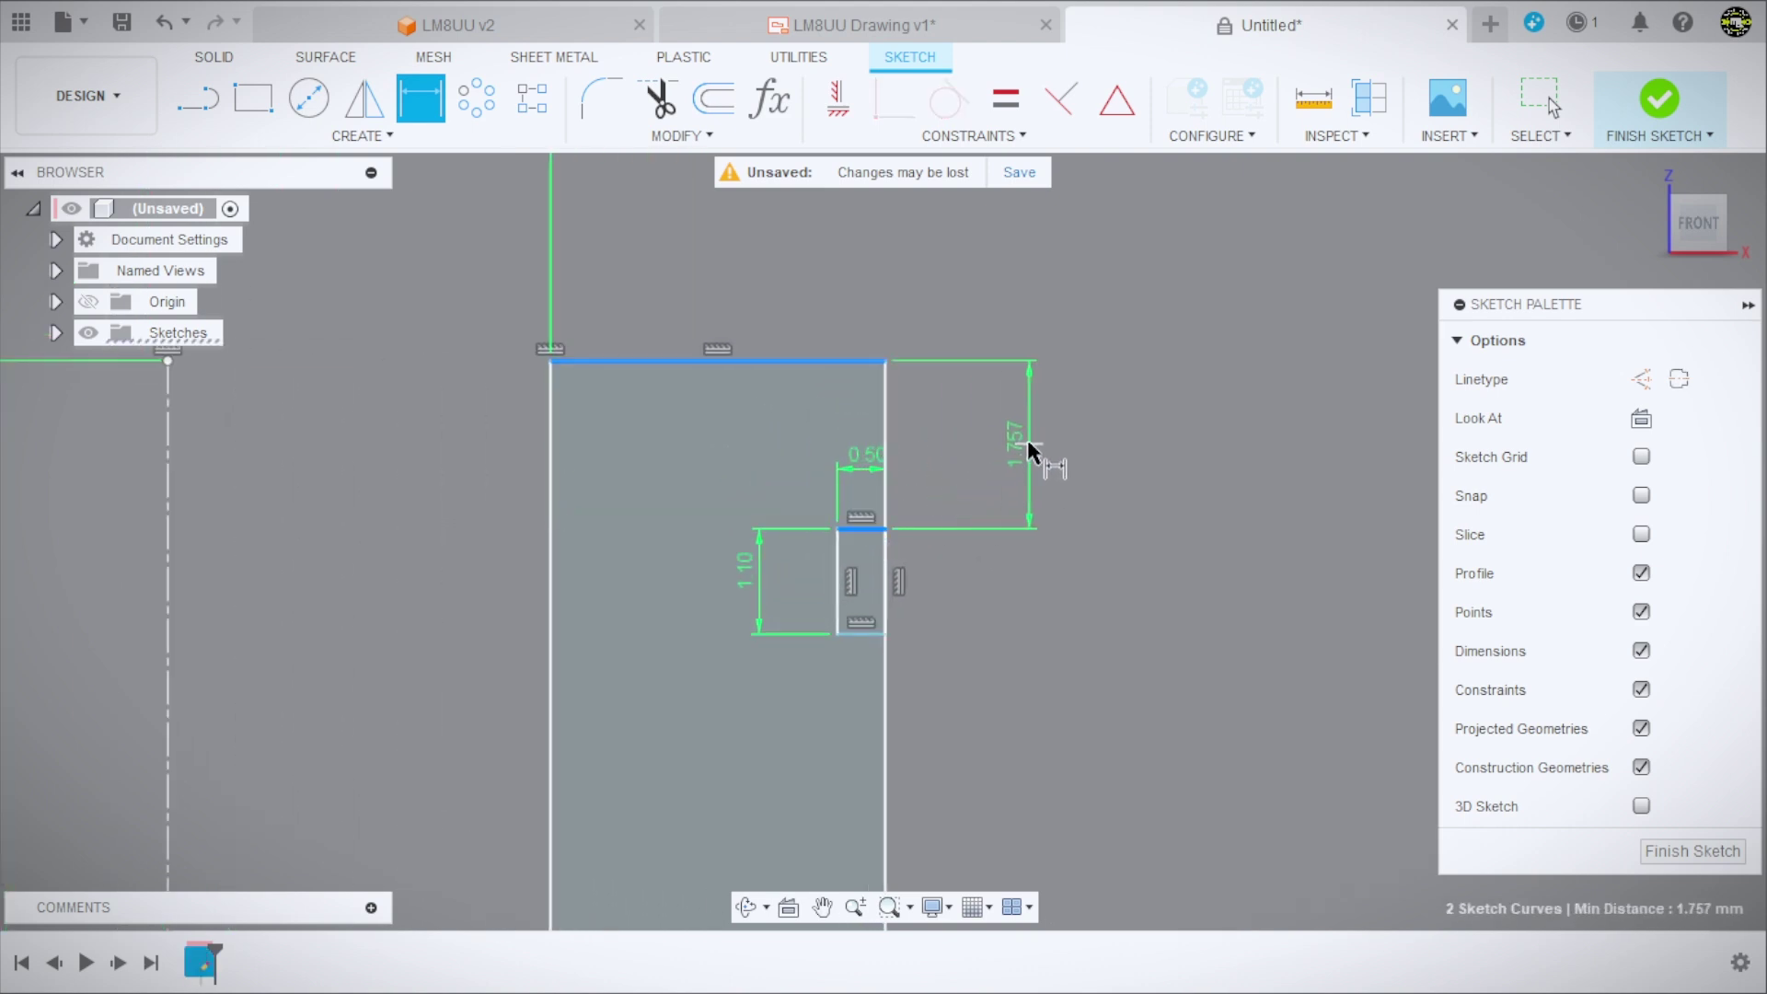
{"action": "left_click", "coordinate": [1030, 444]}
{"action": "type", "text": "3."}
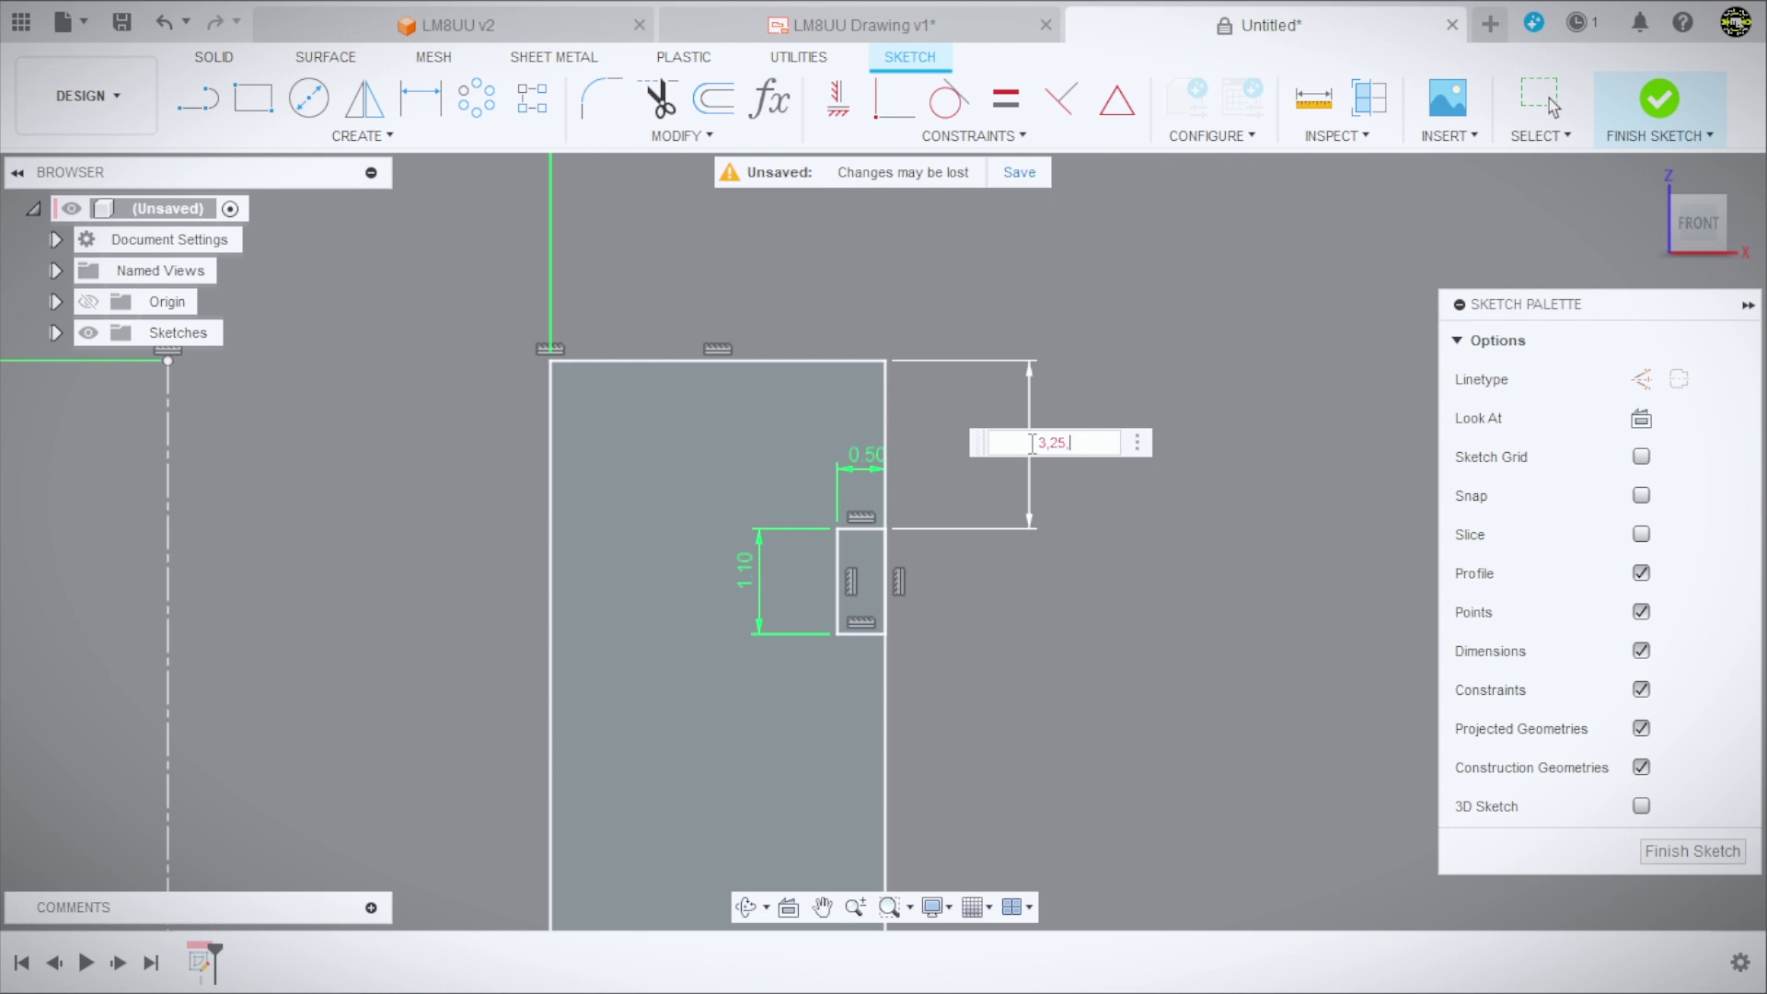
{"action": "key", "text": "Return"}
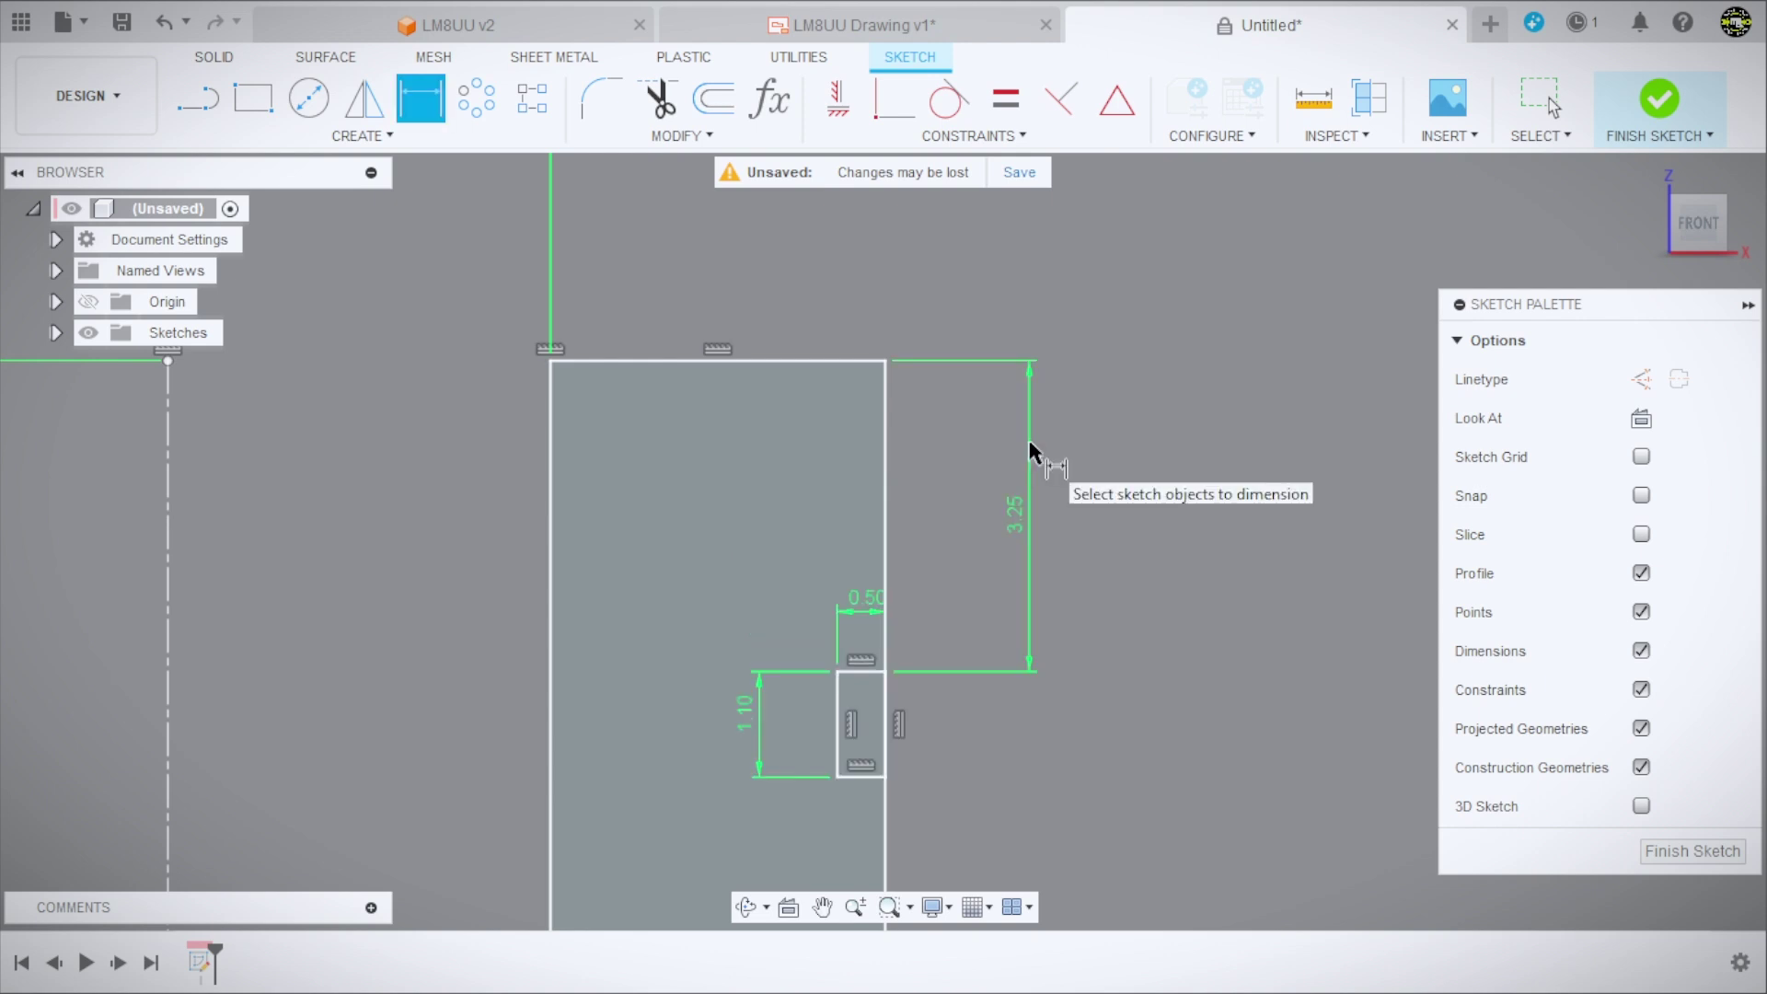
{"action": "scroll", "coordinate": [1003, 497], "scroll_direction": "down", "scroll_amount": 2}
{"action": "scroll", "coordinate": [978, 534], "scroll_direction": "down", "scroll_amount": 2}
{"action": "scroll", "coordinate": [810, 506], "scroll_direction": "up", "scroll_amount": 1}
Draw a horizontal construction line from the origin and move the 24.00 dimension clear.
{"action": "key", "text": "l"}
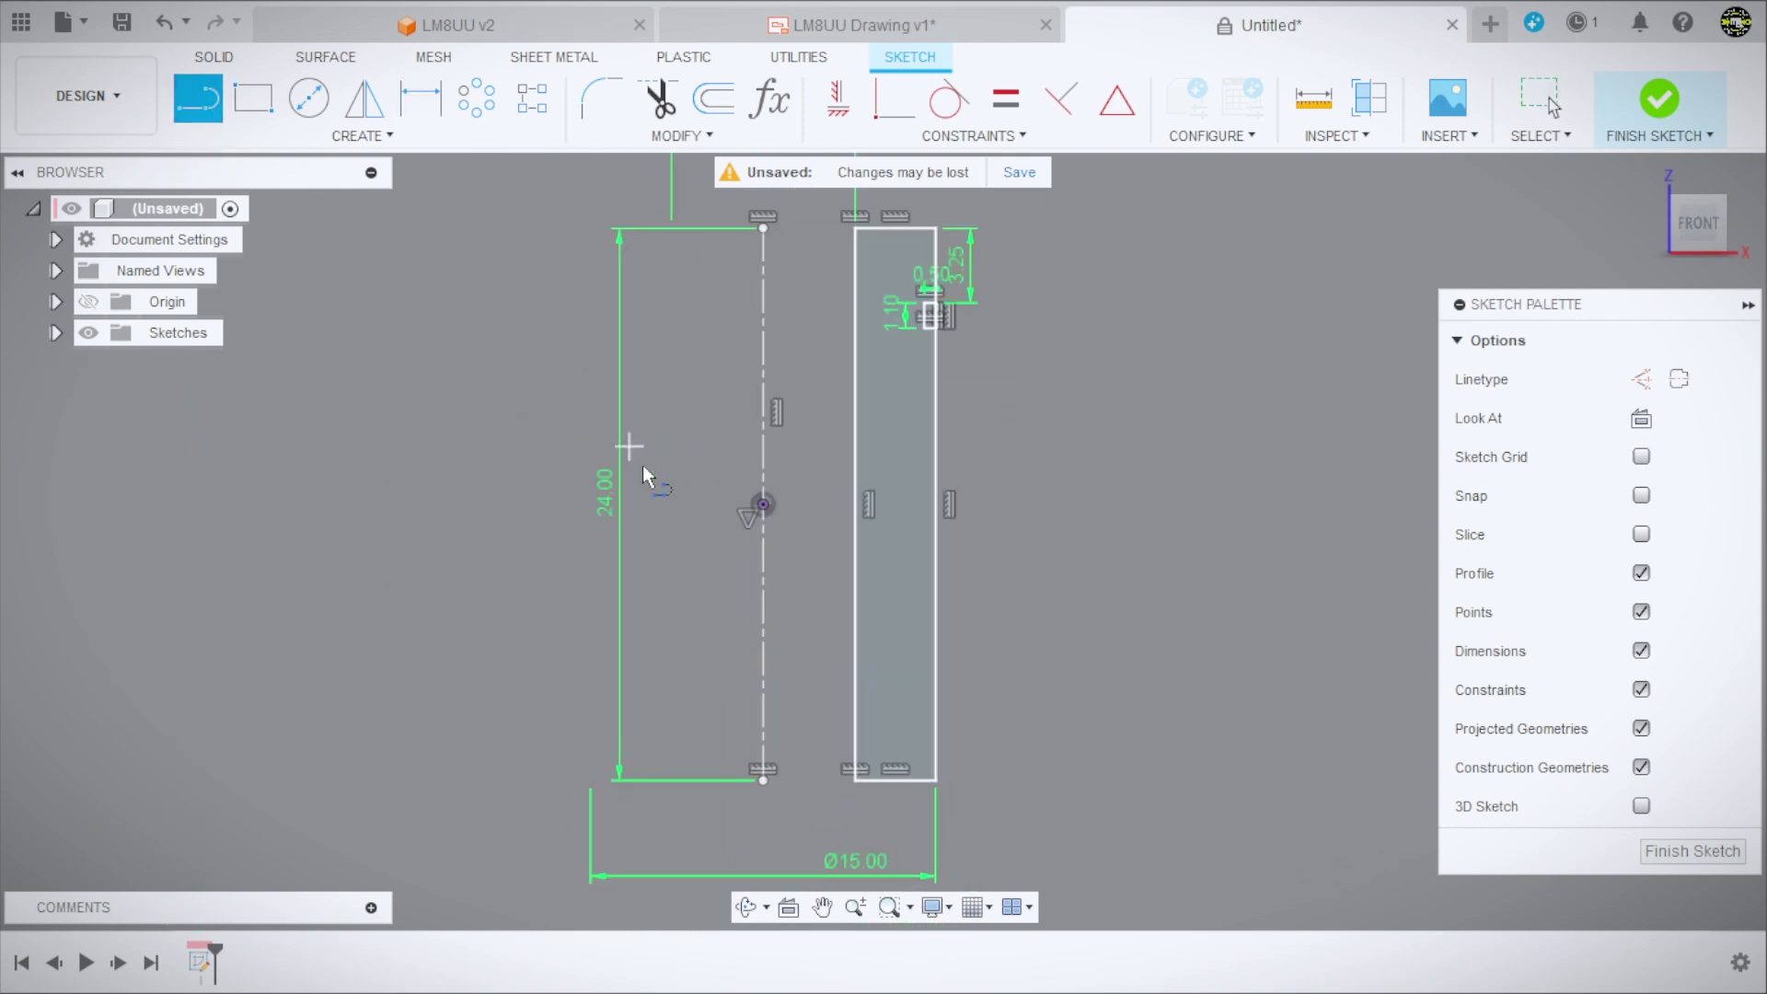
{"action": "left_click_drag", "start_coordinate": [764, 505], "coordinate": [510, 510]}
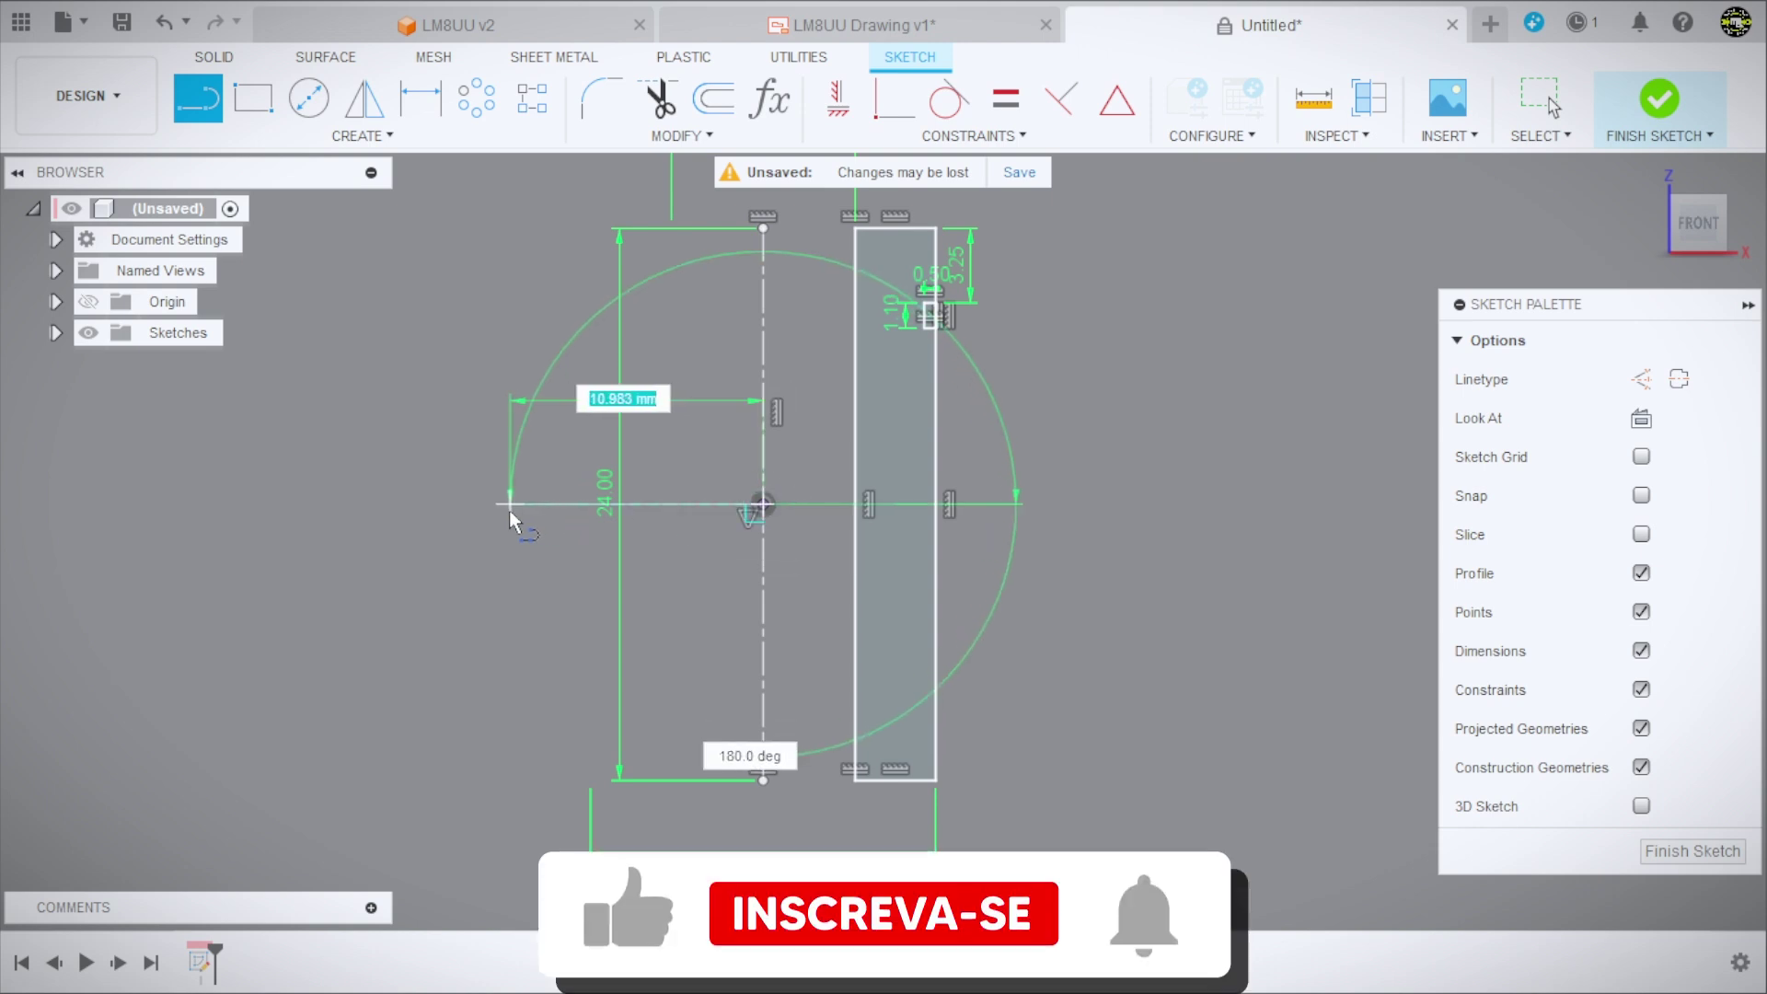
{"action": "key", "text": "Escape"}
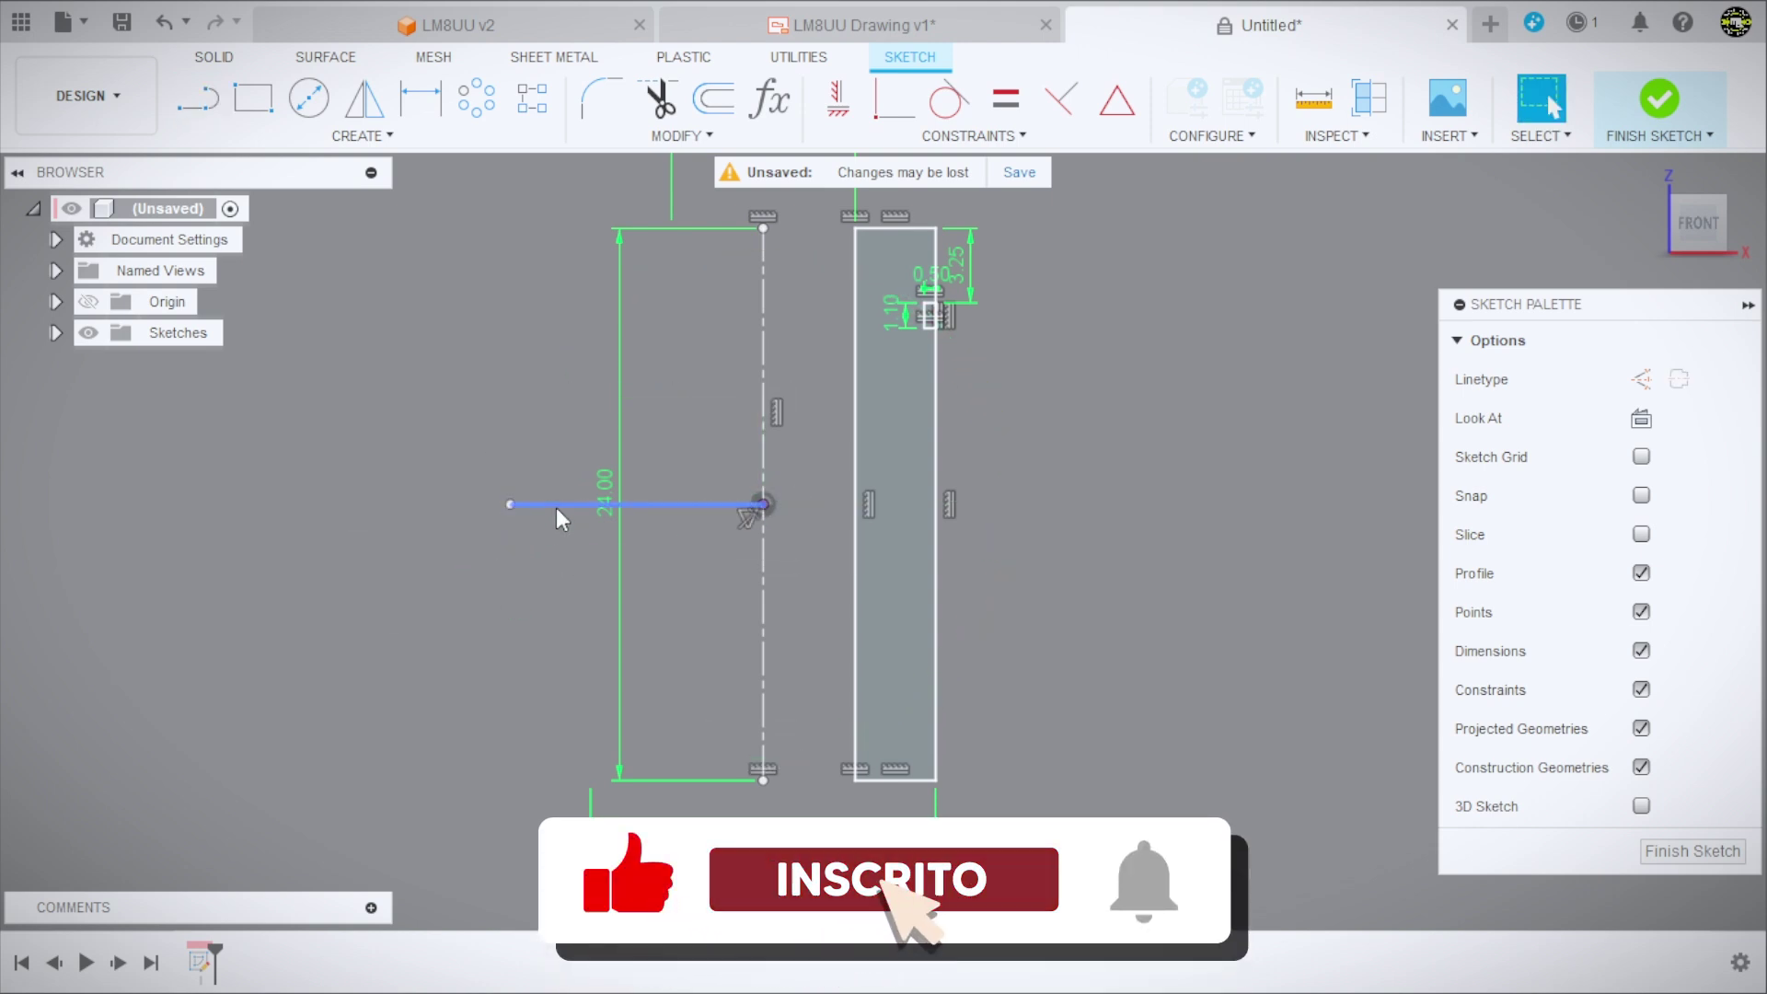
{"action": "left_click", "coordinate": [556, 506]}
{"action": "left_click", "coordinate": [1642, 379]}
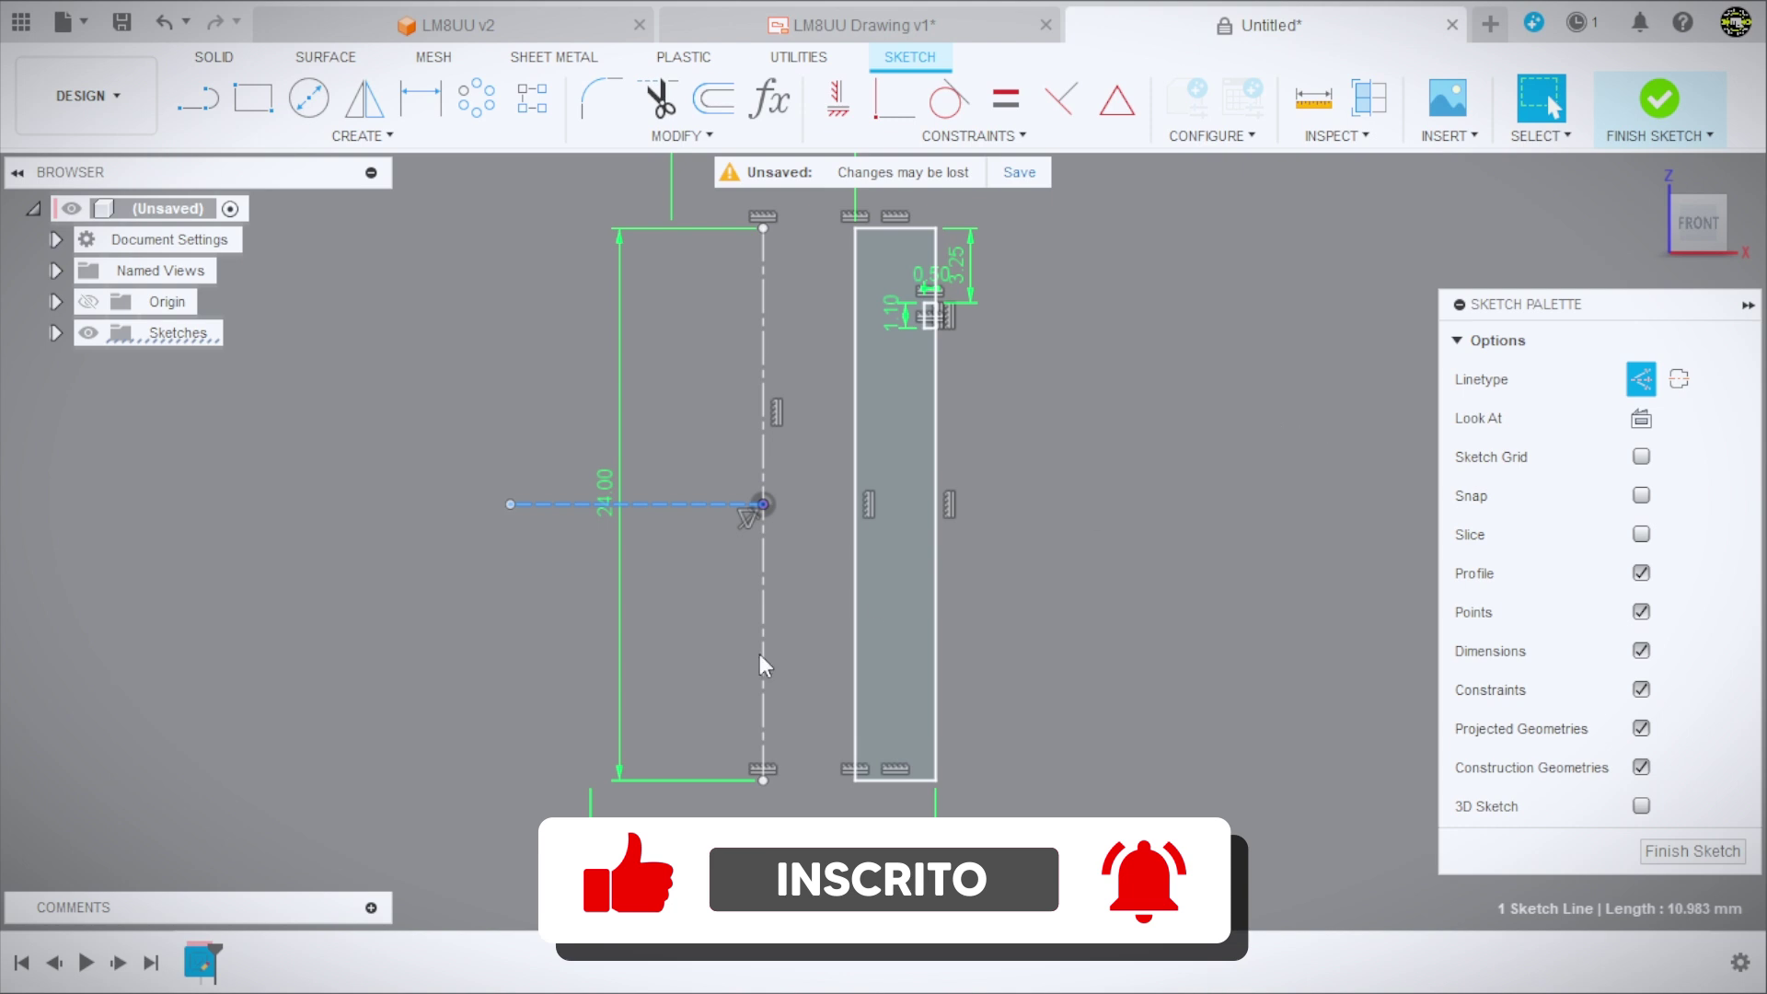
{"action": "left_click", "coordinate": [554, 466]}
{"action": "left_click_drag", "start_coordinate": [604, 485], "coordinate": [653, 432]}
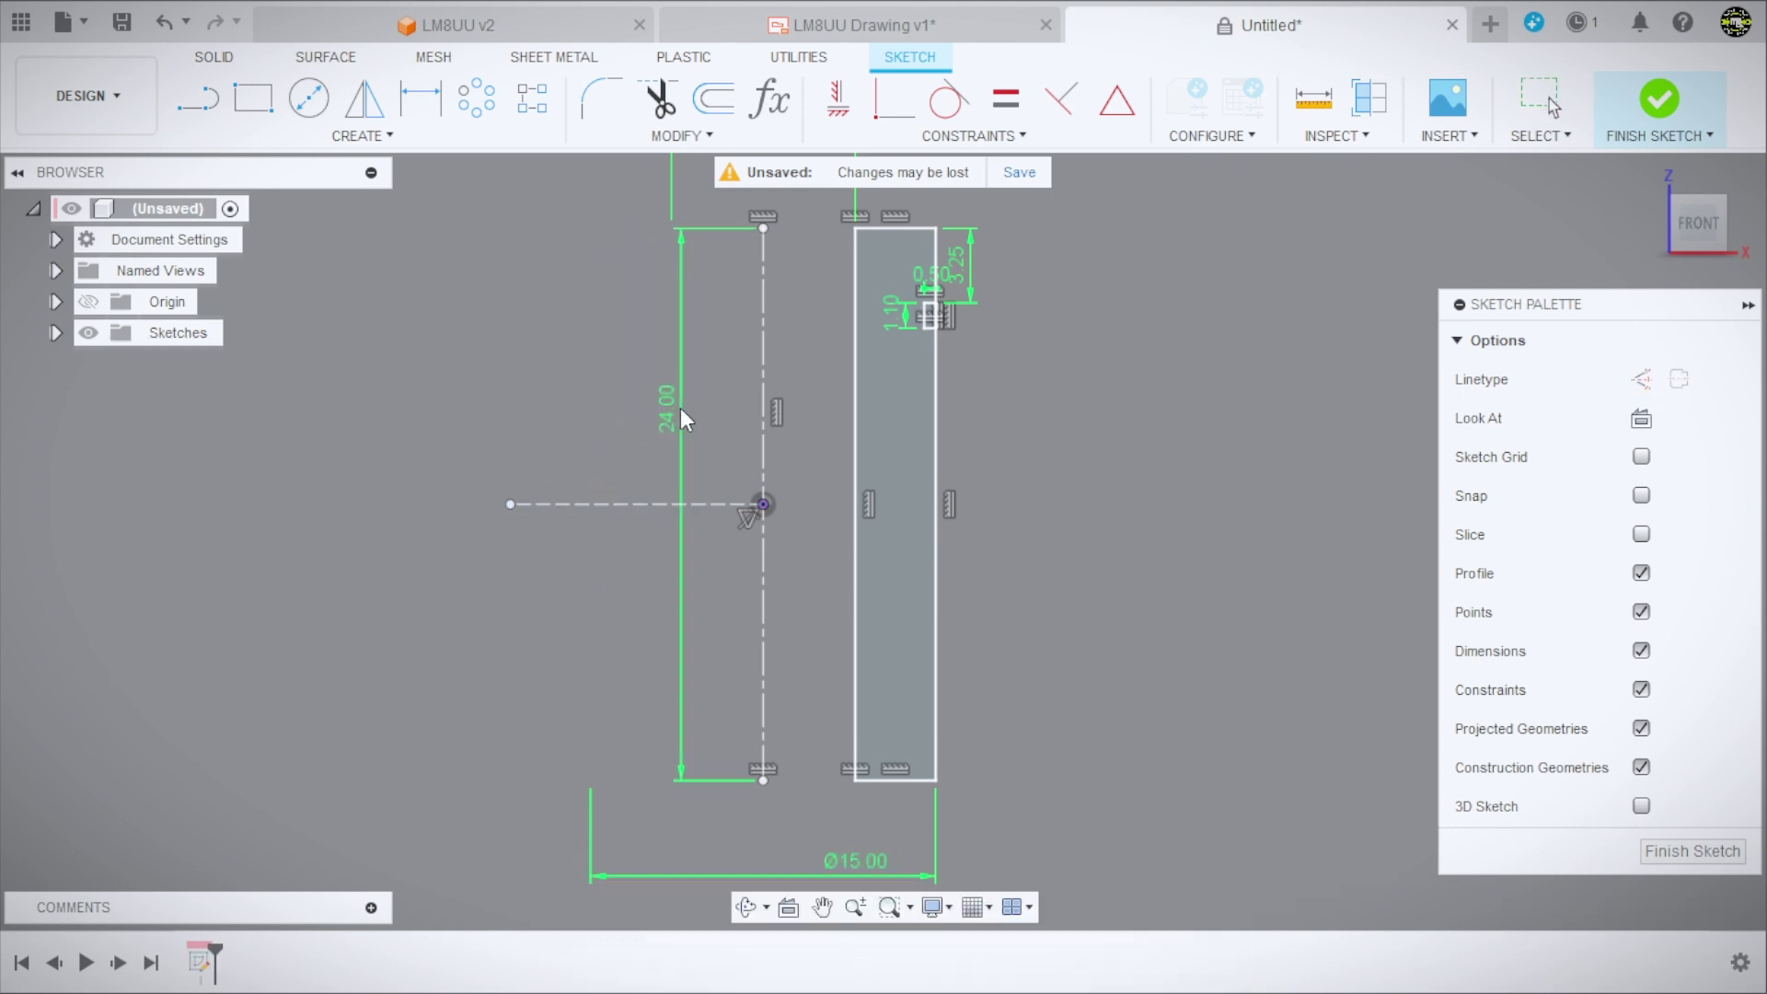
{"action": "key", "text": "Escape"}
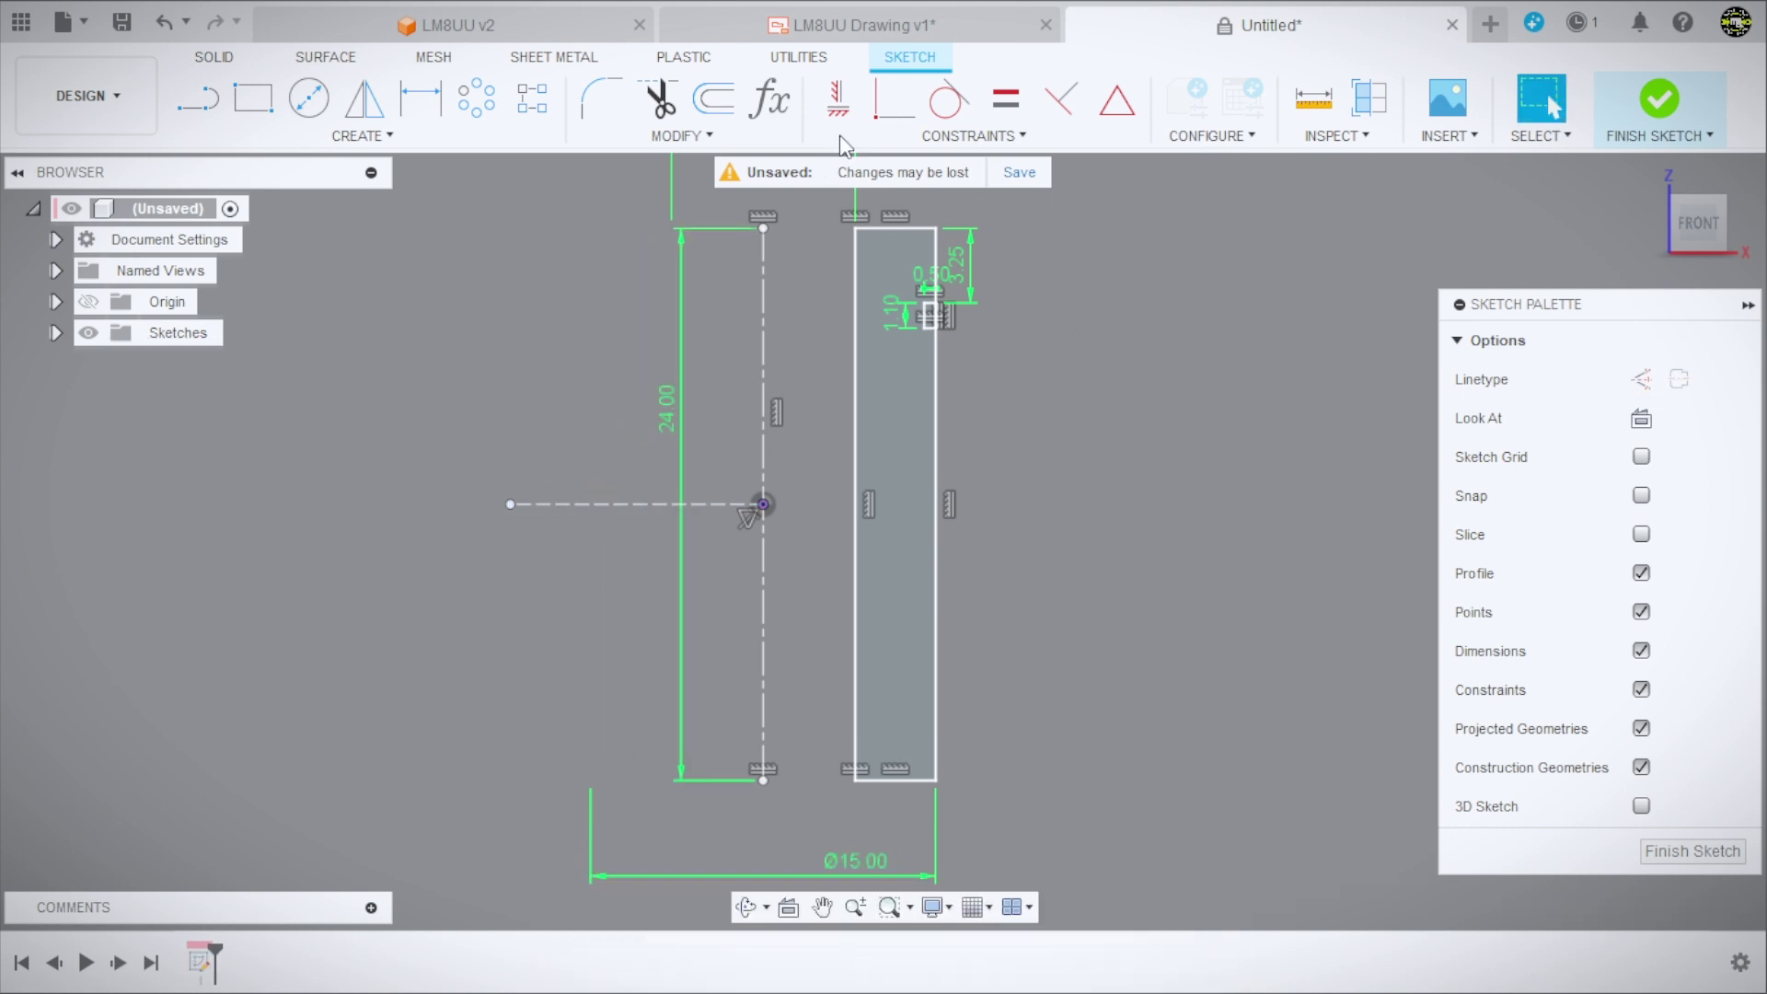
Start a sketch mirror and window-select the upper groove notch.
{"action": "left_click", "coordinate": [364, 100]}
{"action": "scroll", "coordinate": [920, 285], "scroll_direction": "up", "scroll_amount": 4}
{"action": "scroll", "coordinate": [906, 299], "scroll_direction": "up", "scroll_amount": 3}
{"action": "left_click_drag", "start_coordinate": [907, 296], "coordinate": [1051, 480]}
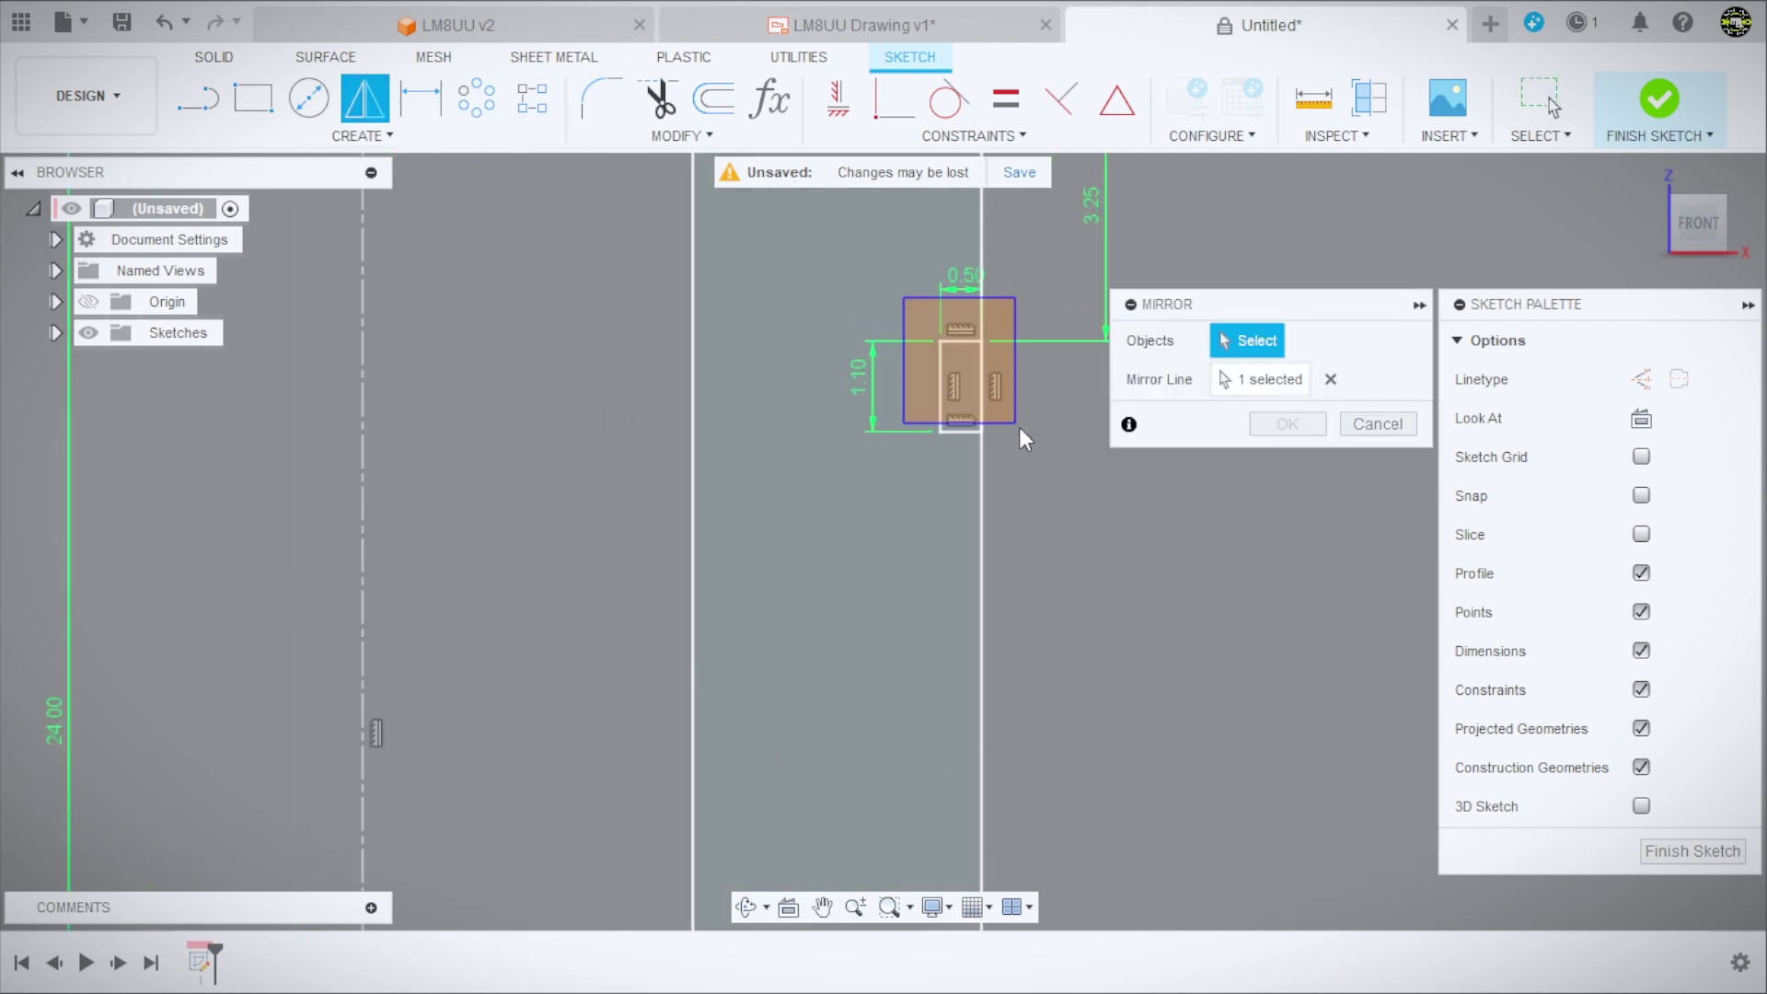
{"action": "scroll", "coordinate": [1007, 462], "scroll_direction": "down", "scroll_amount": 2}
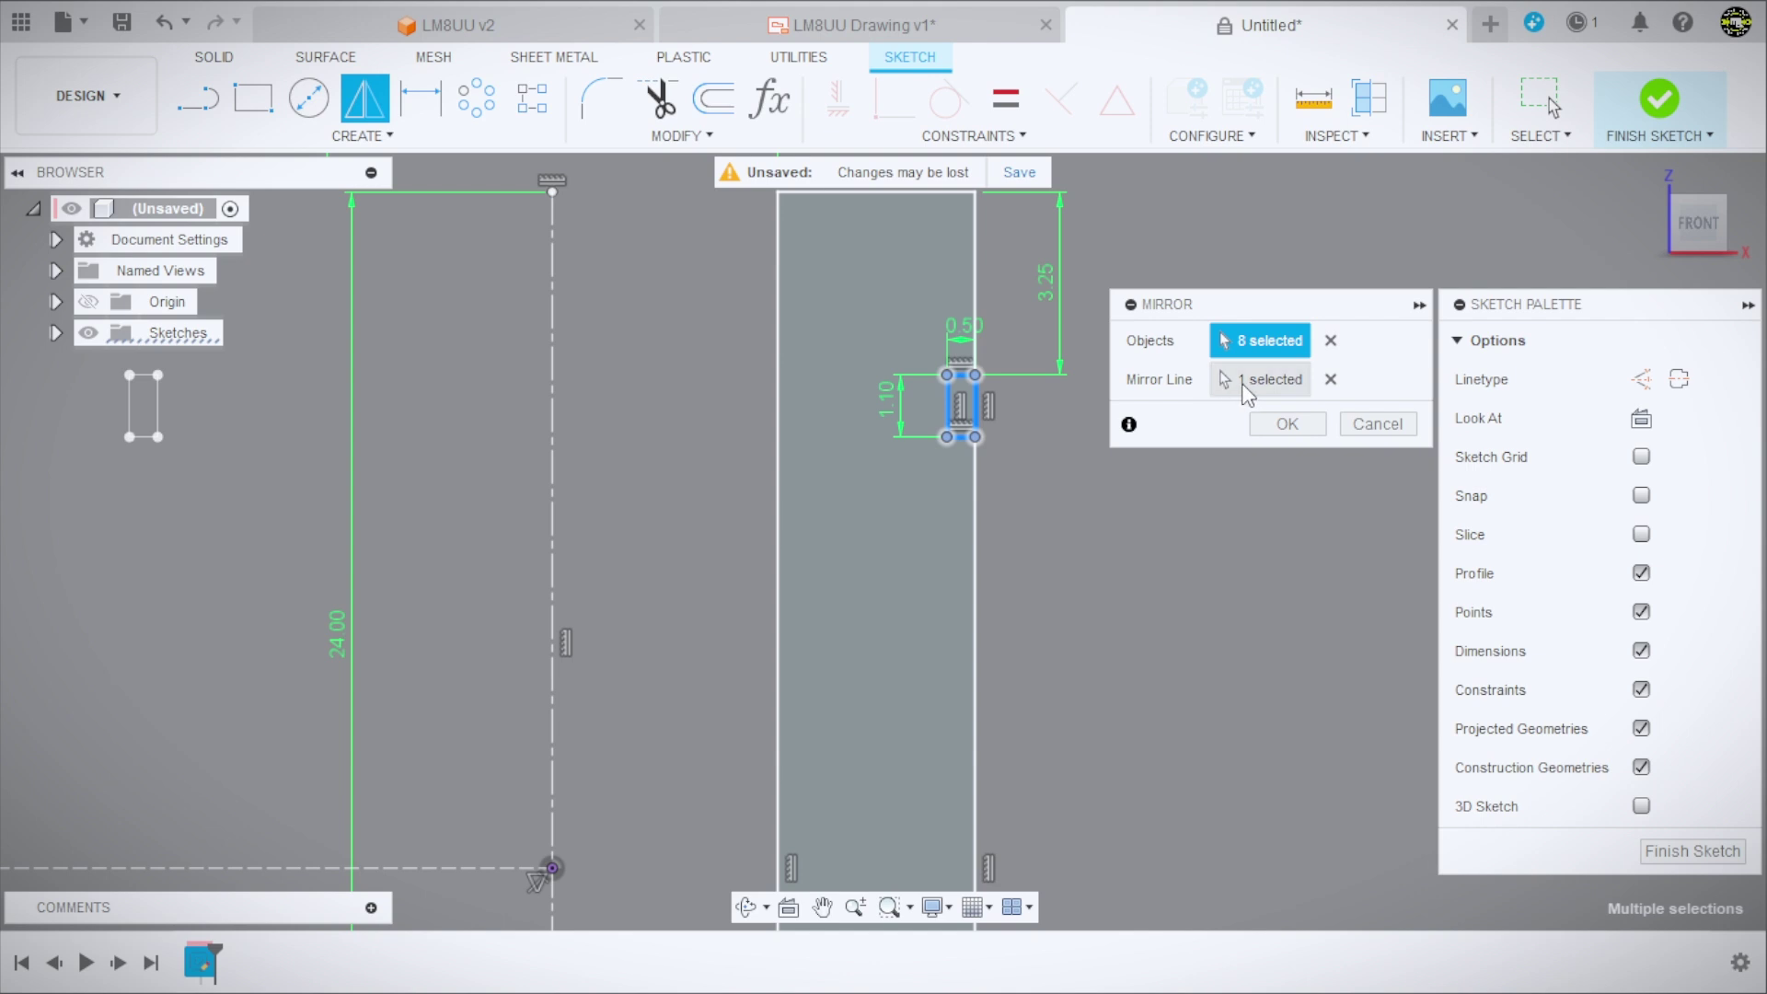
Mirror the notch across the horizontal construction line to create the lower groove.
{"action": "left_click", "coordinate": [1247, 391]}
{"action": "scroll", "coordinate": [907, 405], "scroll_direction": "down", "scroll_amount": 2}
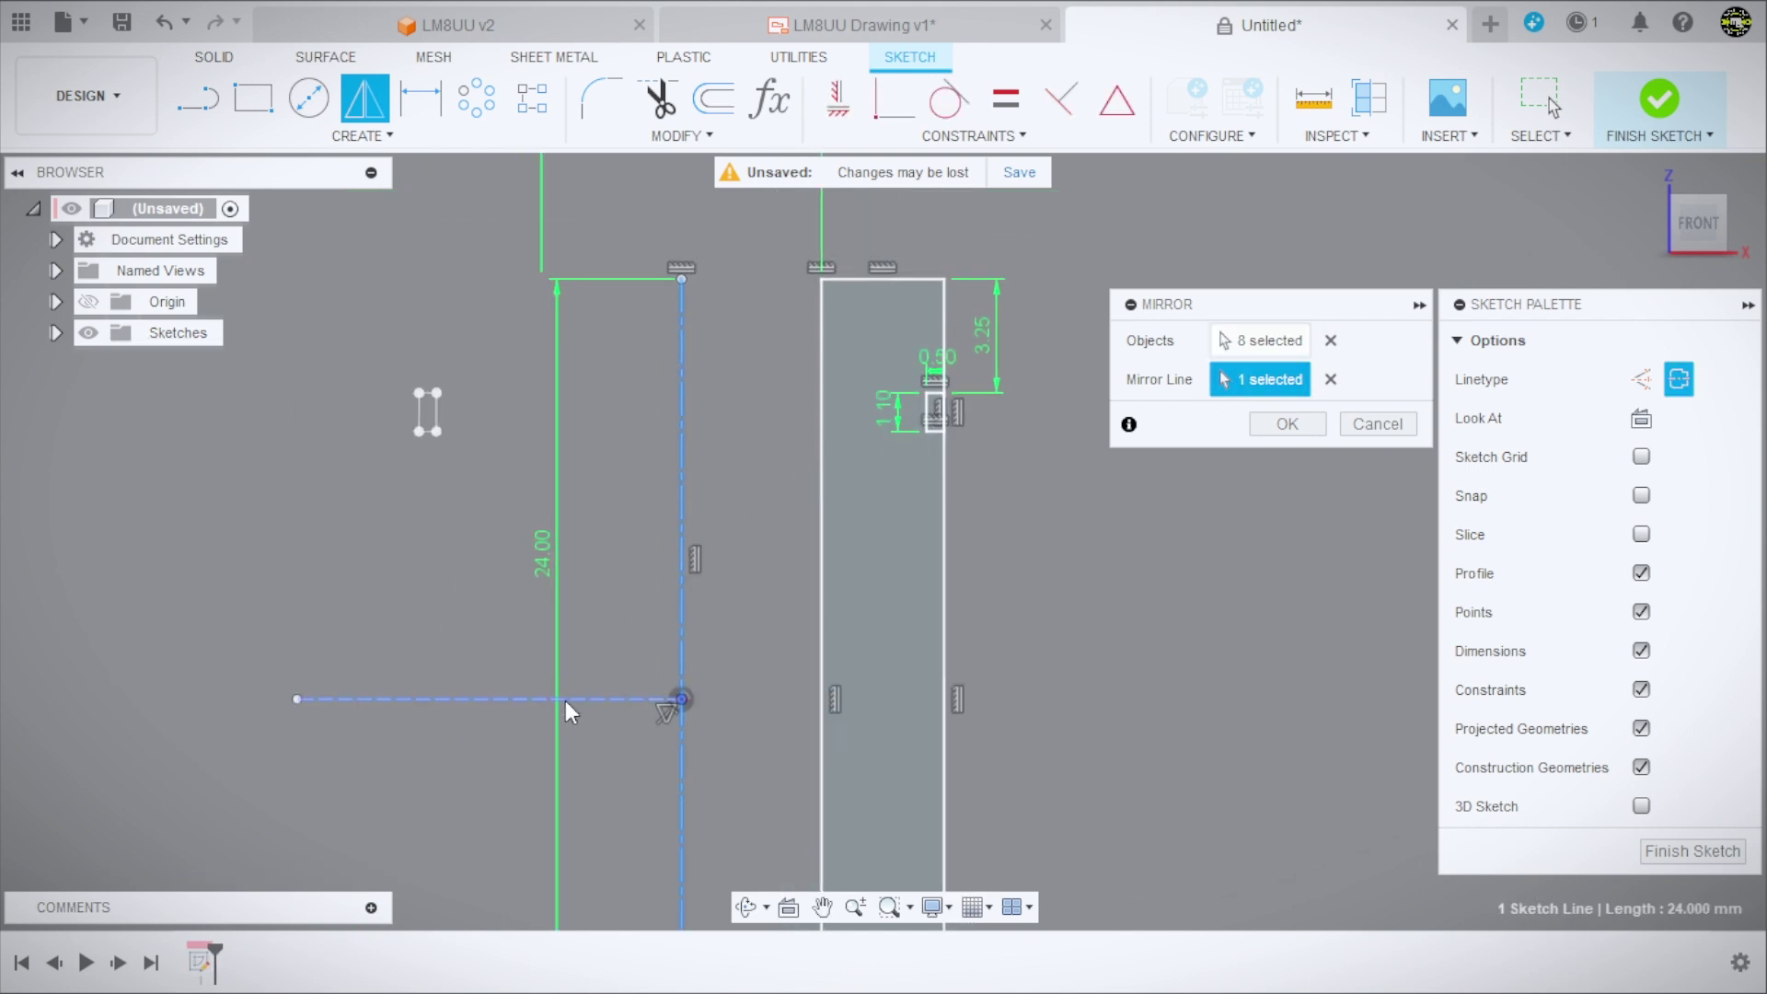
{"action": "left_click", "coordinate": [565, 699]}
{"action": "scroll", "coordinate": [795, 606], "scroll_direction": "down", "scroll_amount": 1}
{"action": "scroll", "coordinate": [858, 515], "scroll_direction": "down", "scroll_amount": 1}
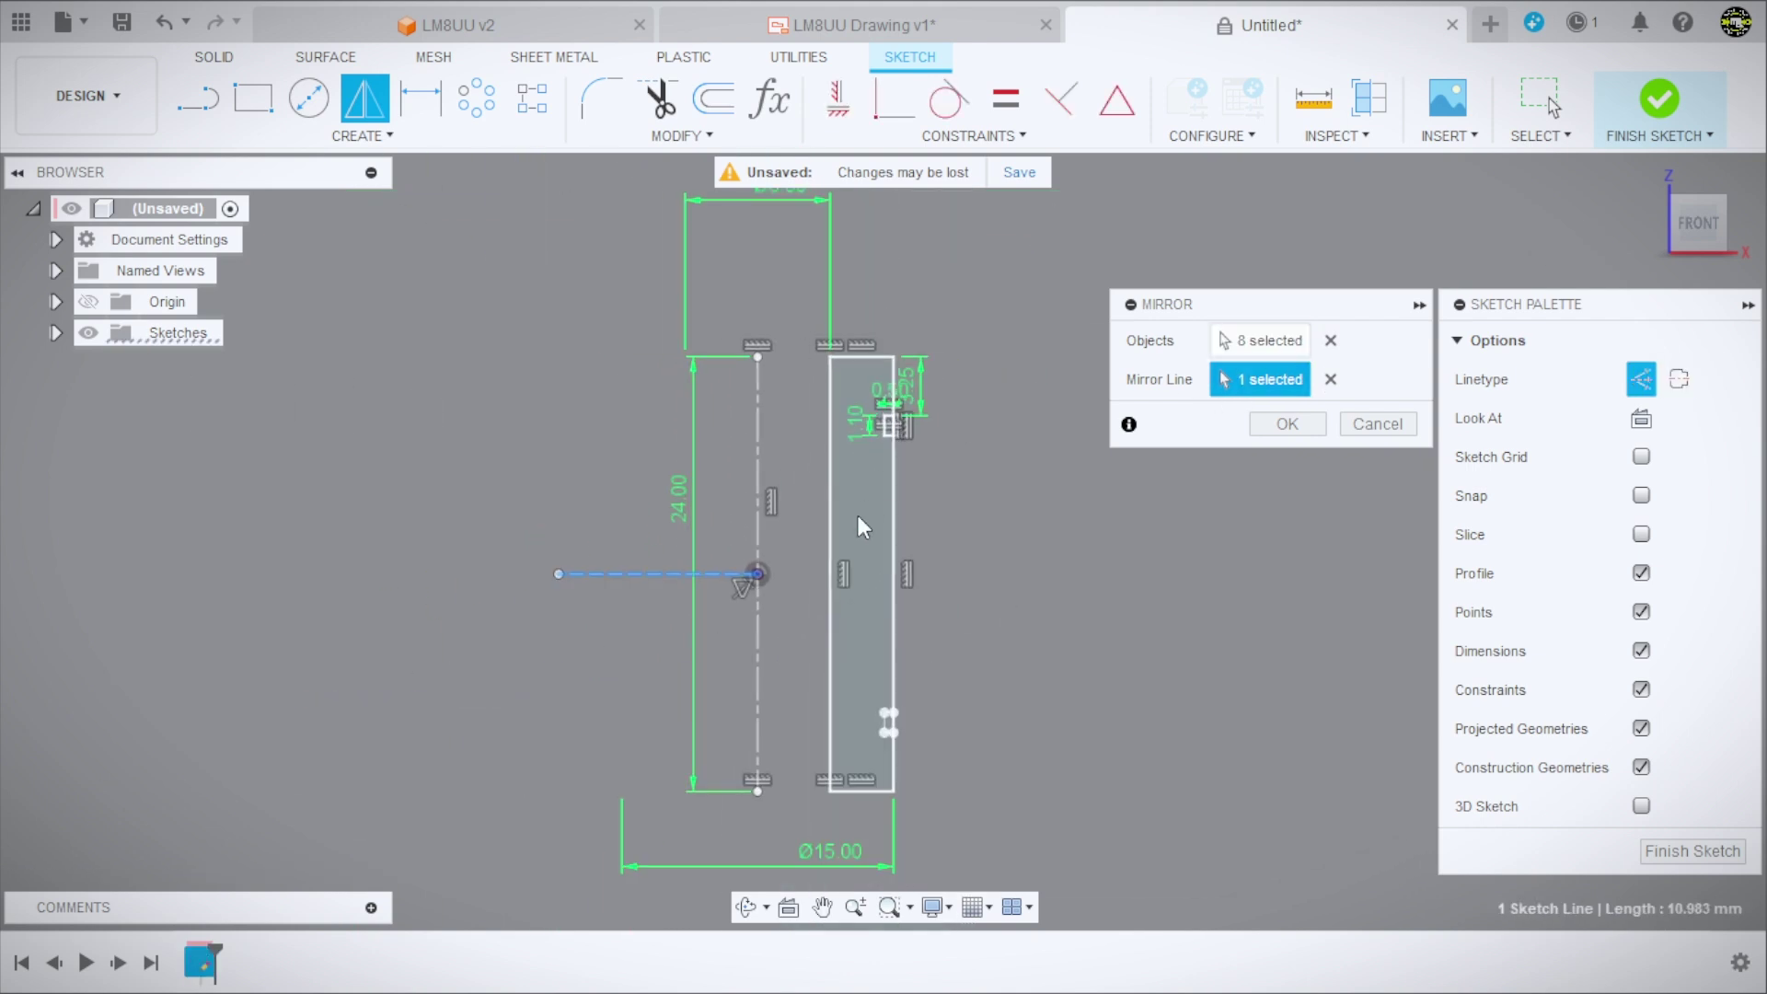
{"action": "scroll", "coordinate": [838, 638], "scroll_direction": "up", "scroll_amount": 1}
{"action": "left_click", "coordinate": [1312, 430]}
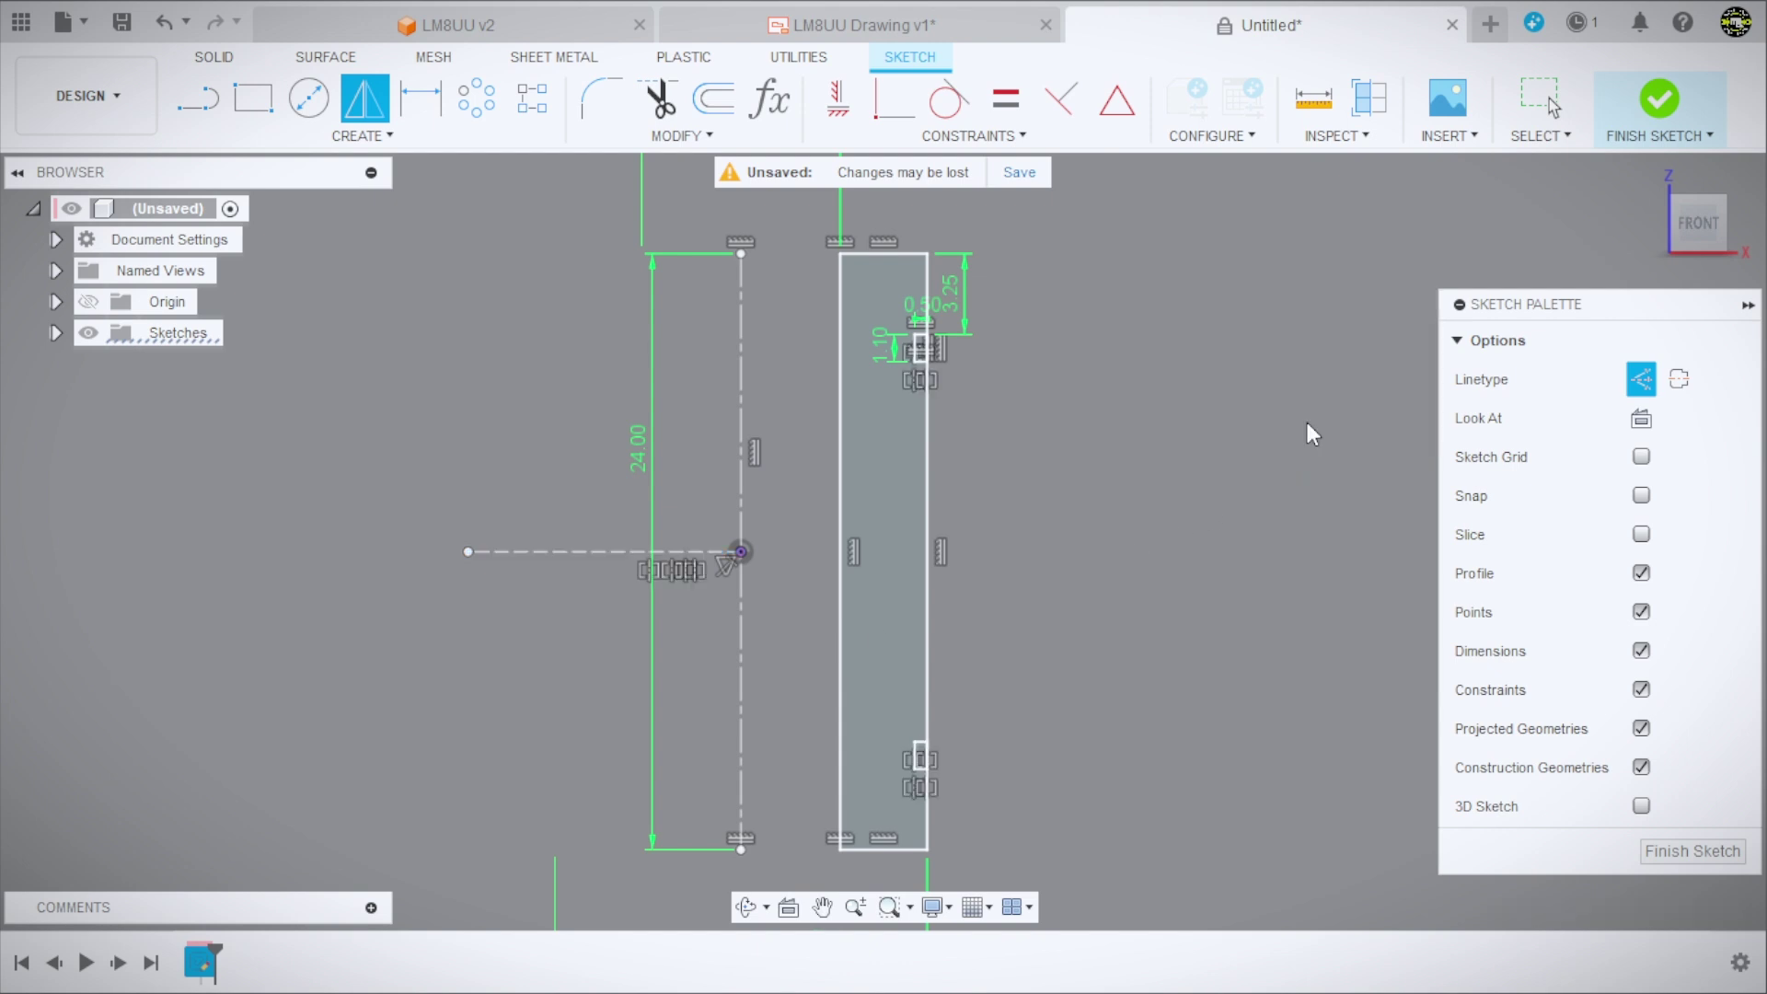
{"action": "scroll", "coordinate": [884, 769], "scroll_direction": "up", "scroll_amount": 4}
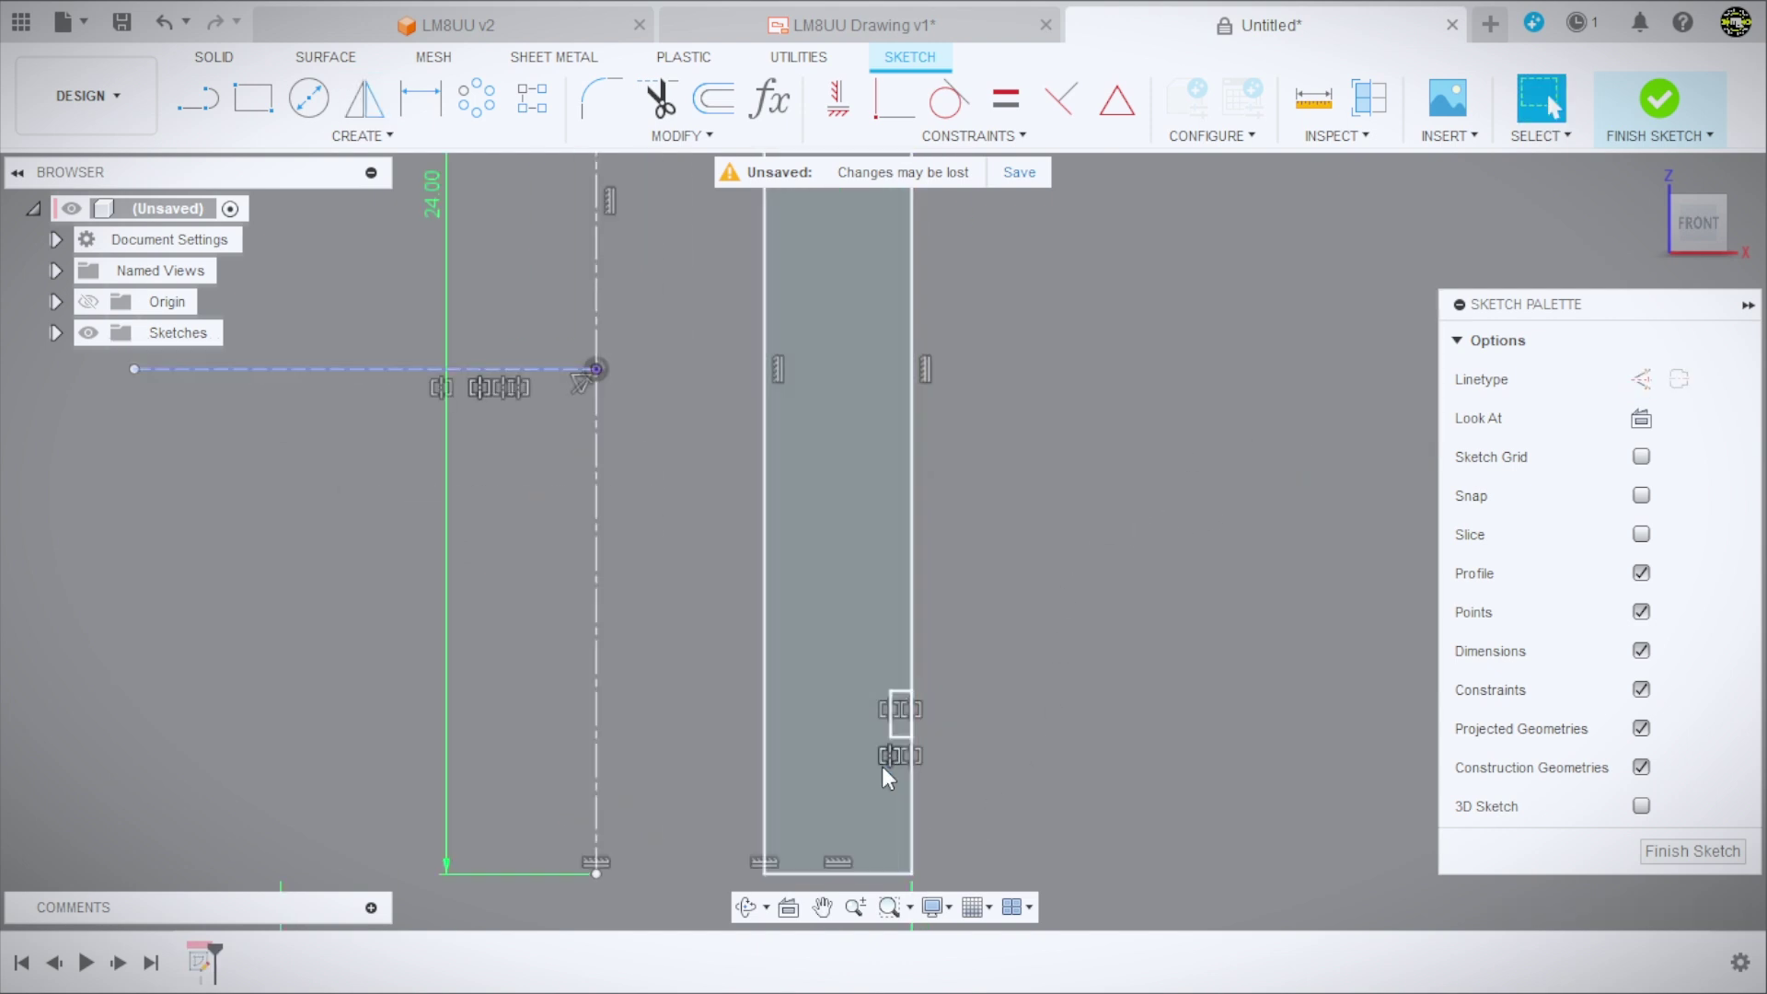
{"action": "scroll", "coordinate": [918, 670], "scroll_direction": "up", "scroll_amount": 3}
{"action": "scroll", "coordinate": [924, 694], "scroll_direction": "up", "scroll_amount": 2}
{"action": "scroll", "coordinate": [920, 683], "scroll_direction": "down", "scroll_amount": 1}
{"action": "scroll", "coordinate": [919, 684], "scroll_direction": "down", "scroll_amount": 2}
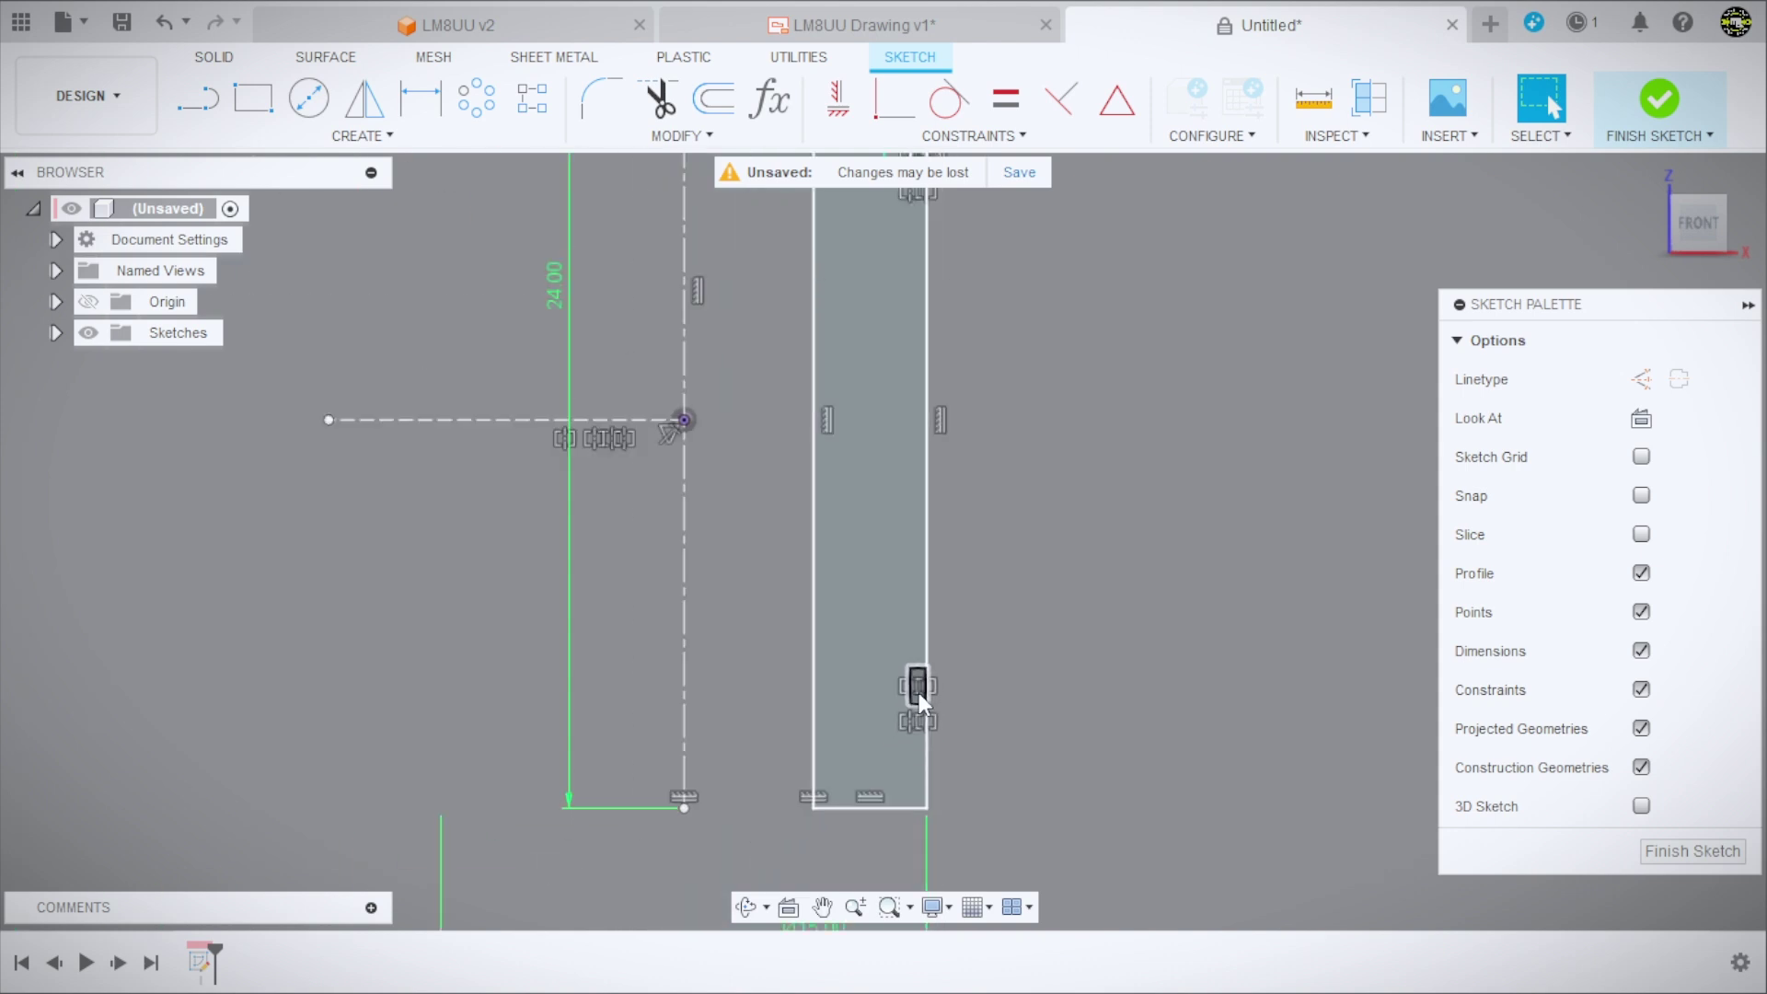
{"action": "scroll", "coordinate": [918, 692], "scroll_direction": "down", "scroll_amount": 2}
{"action": "scroll", "coordinate": [918, 692], "scroll_direction": "down", "scroll_amount": 1}
{"action": "scroll", "coordinate": [941, 656], "scroll_direction": "up", "scroll_amount": 2}
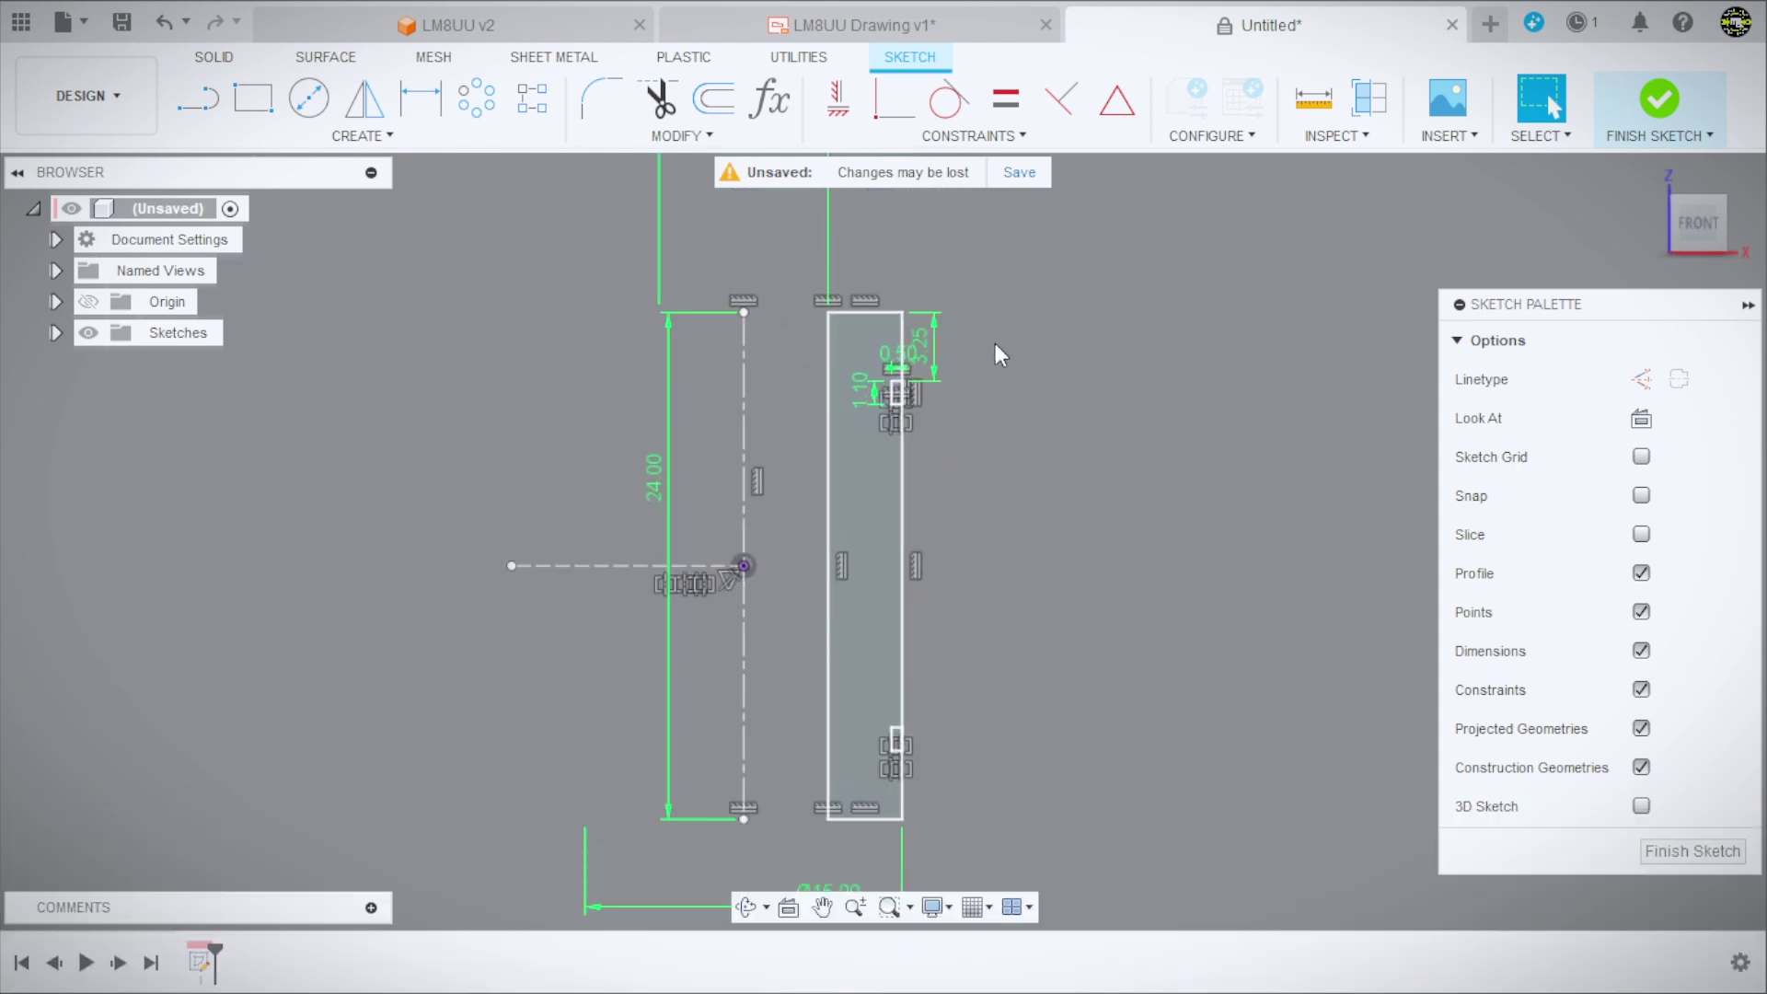
Finish the sketch and revolve the grooved profile 360° around the vertical centreline.
{"action": "left_click", "coordinate": [1658, 100]}
{"action": "middle_click_drag", "start_coordinate": [1158, 417], "coordinate": [1088, 442], "text": "shift"}
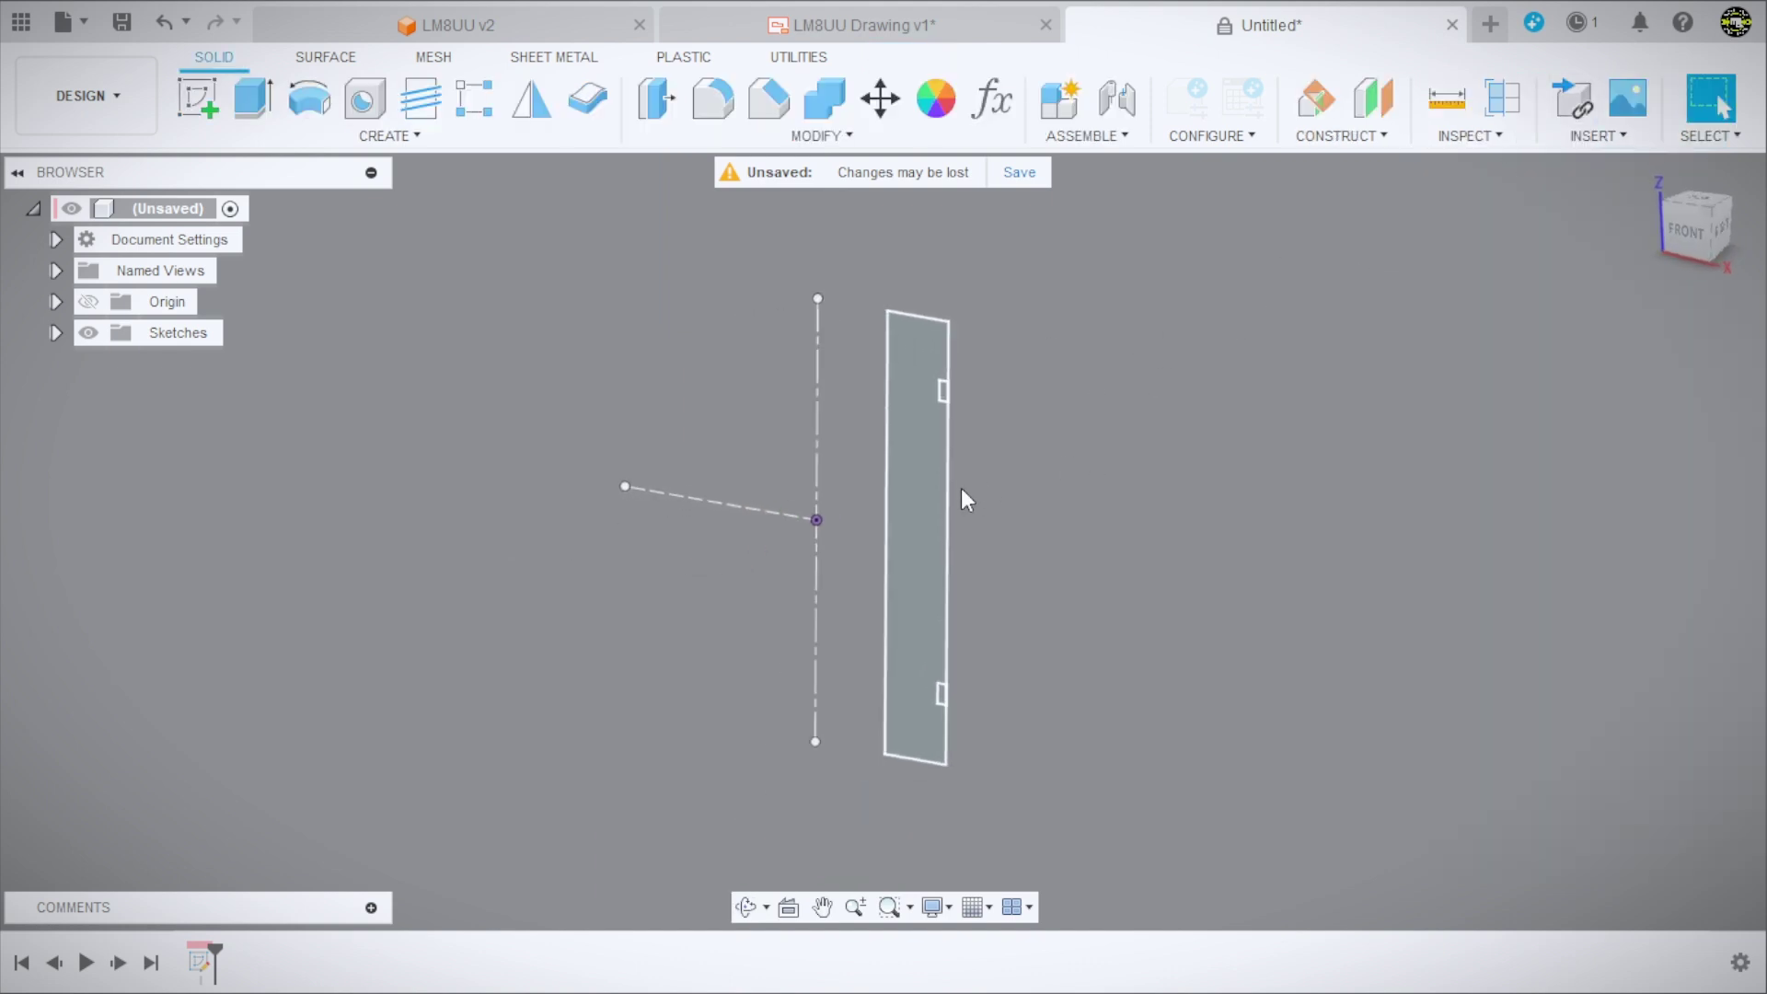
{"action": "left_click", "coordinate": [311, 102]}
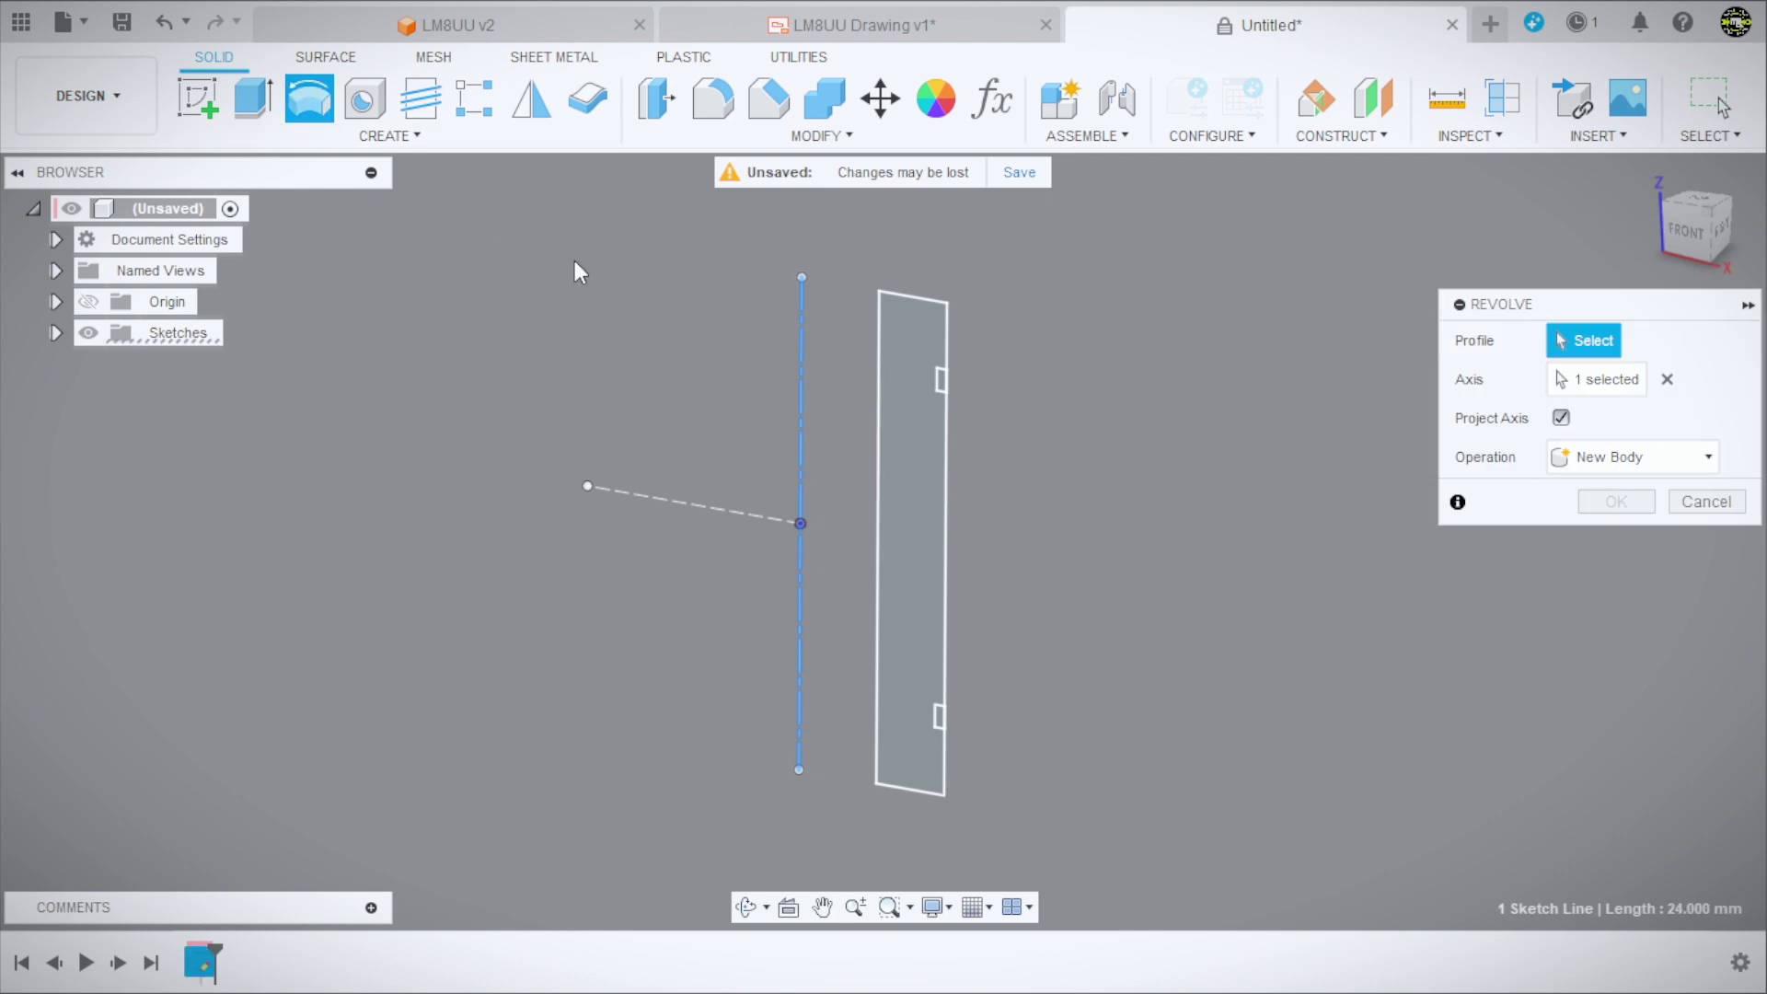
{"action": "left_click", "coordinate": [919, 427]}
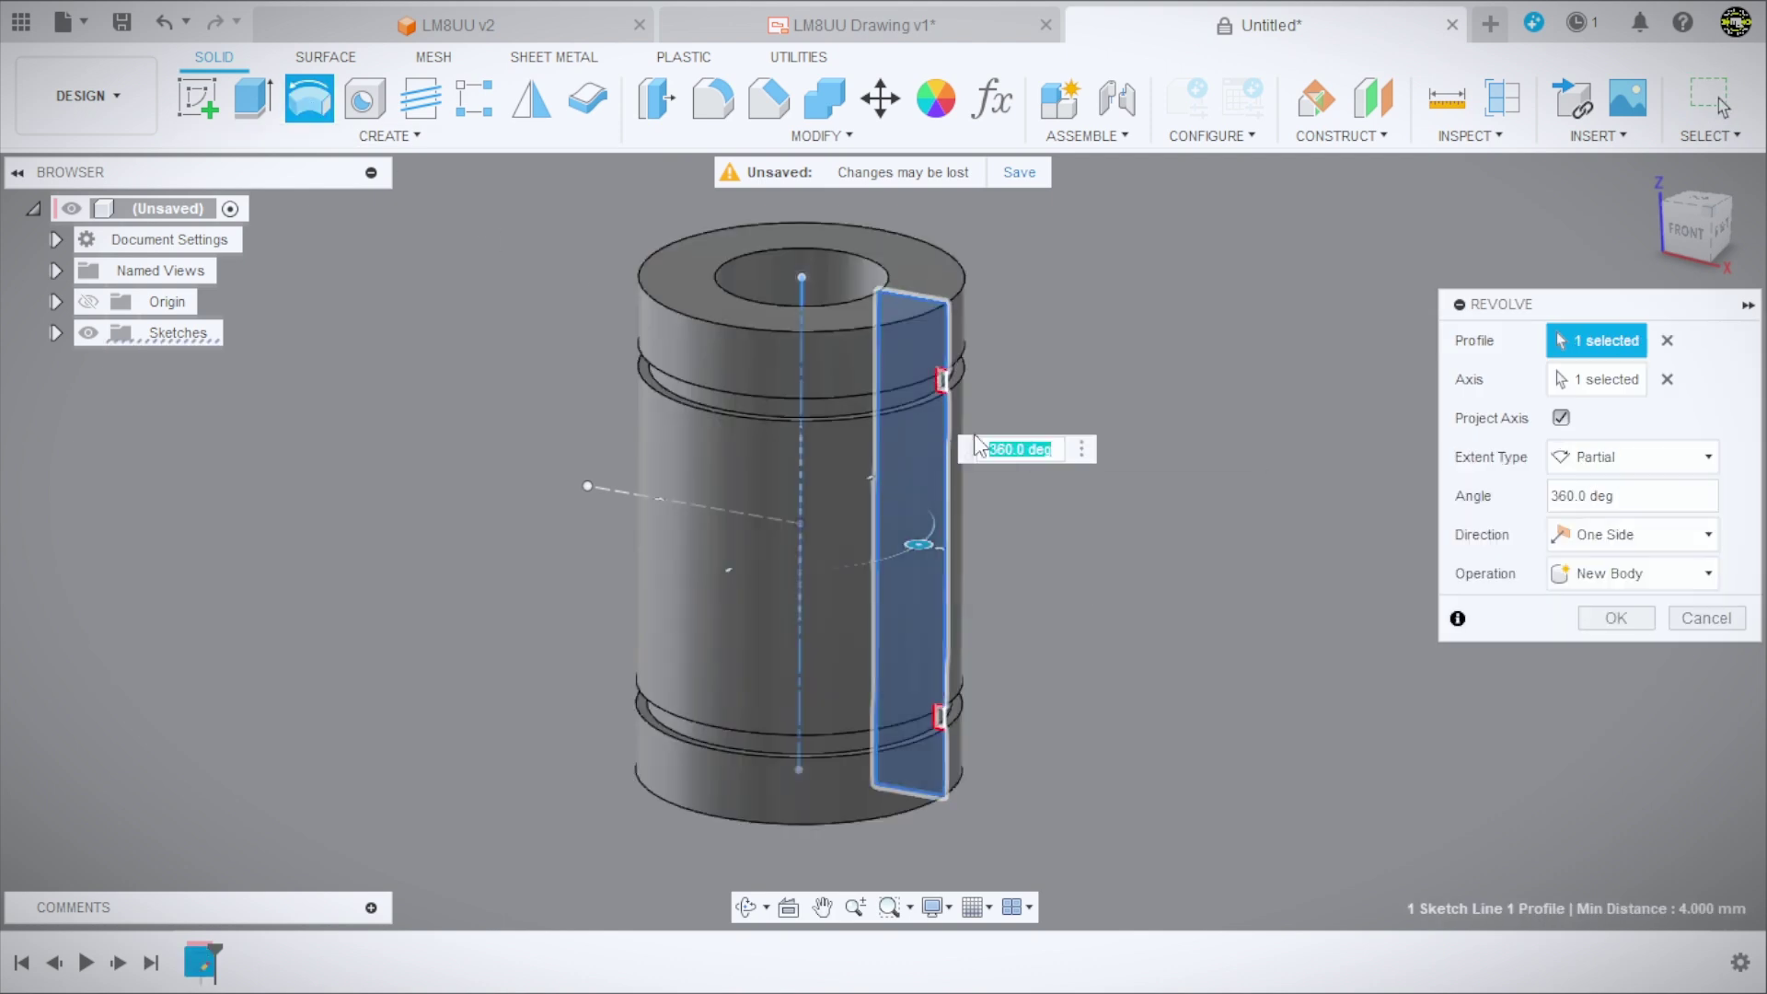
{"action": "scroll", "coordinate": [1209, 401], "scroll_direction": "down", "scroll_amount": 2}
{"action": "scroll", "coordinate": [1207, 272], "scroll_direction": "up", "scroll_amount": 3}
{"action": "middle_click_drag", "start_coordinate": [1213, 276], "coordinate": [1255, 343], "text": "shift"}
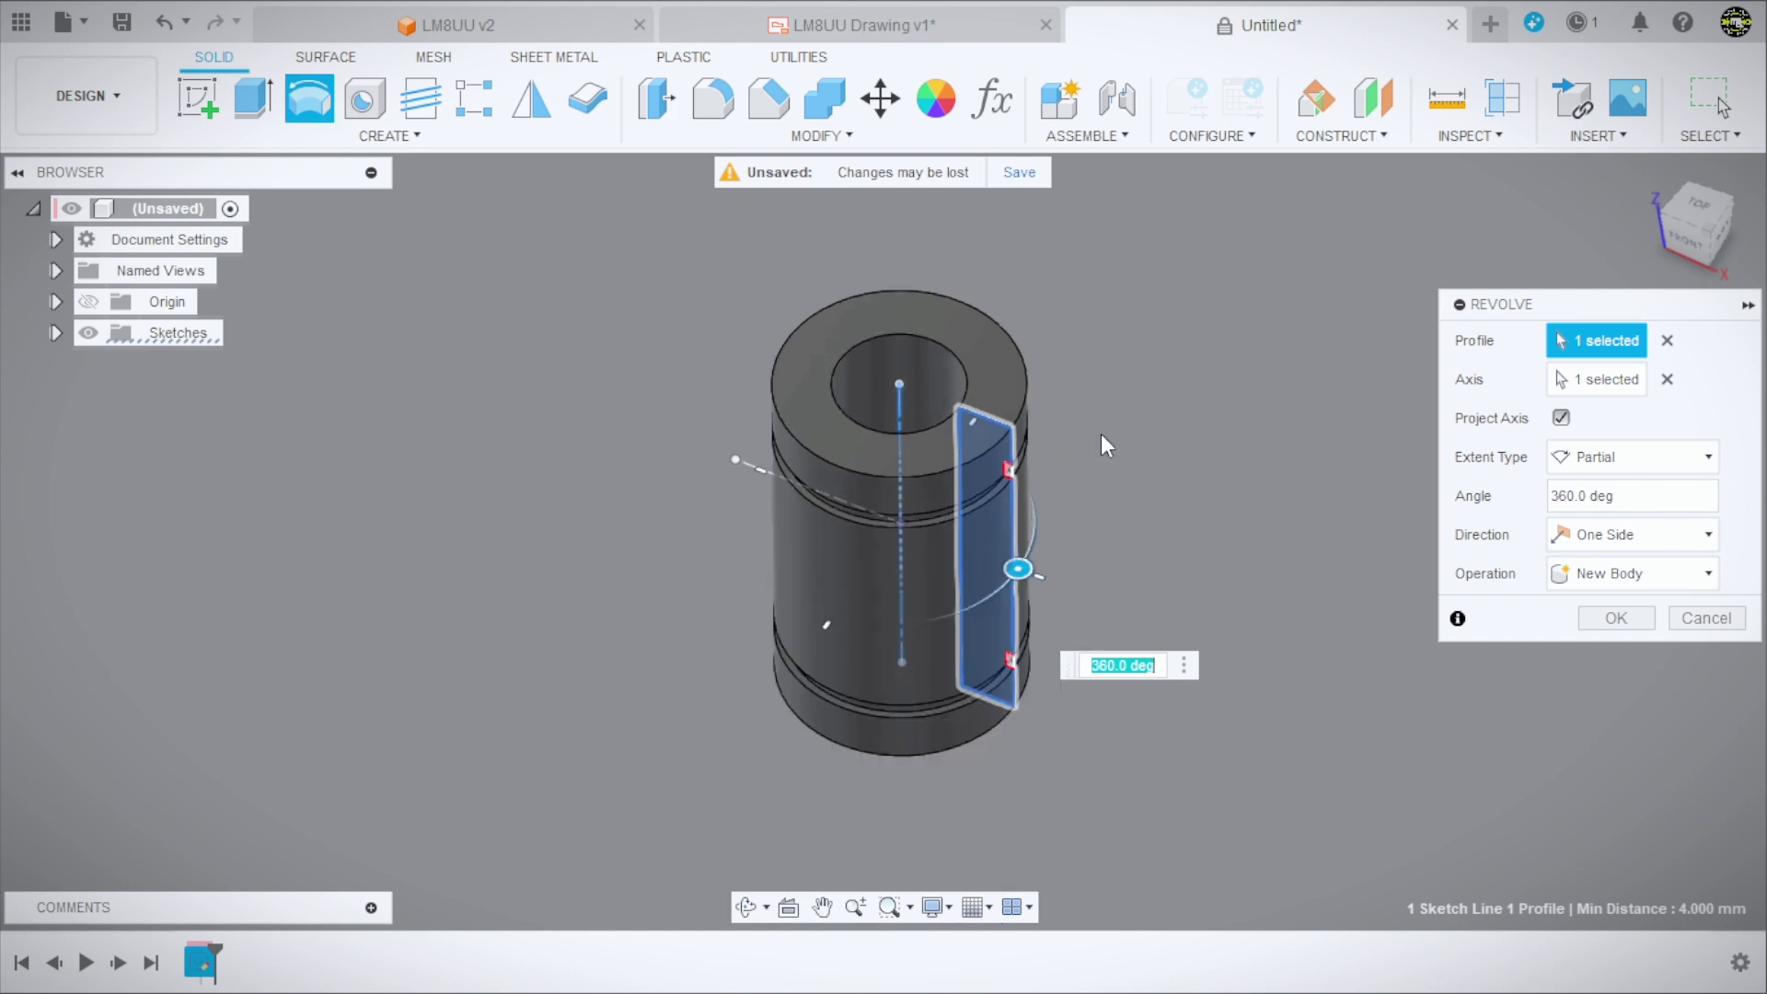
{"action": "middle_click_drag", "start_coordinate": [1100, 434], "coordinate": [1242, 333], "text": "shift"}
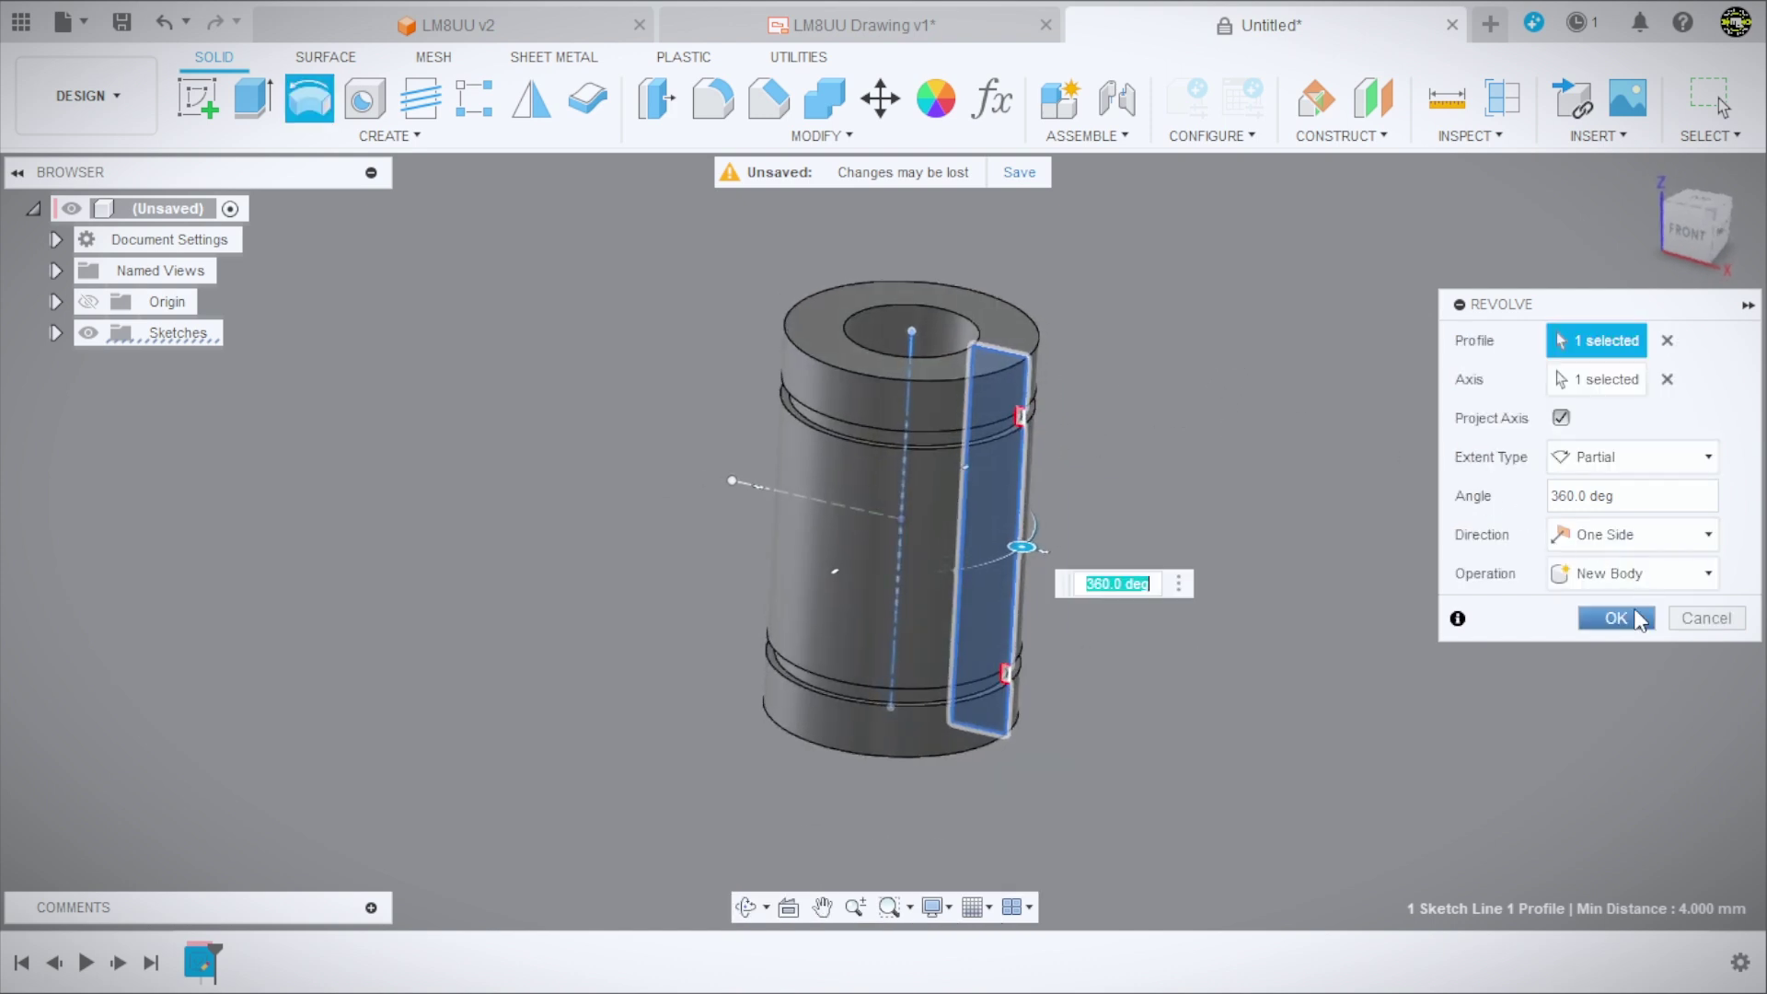
{"action": "left_click", "coordinate": [1616, 618]}
Start a chamfer and select the inner and outer edges at the bearing's top end.
{"action": "mouse_move", "coordinate": [1305, 582]}
{"action": "middle_mouse_down", "text": "shift"}
{"action": "mouse_move", "coordinate": [1117, 446]}
{"action": "mouse_move", "coordinate": [1134, 329]}
{"action": "mouse_move", "coordinate": [1136, 445]}
{"action": "middle_mouse_up", "text": "shift"}
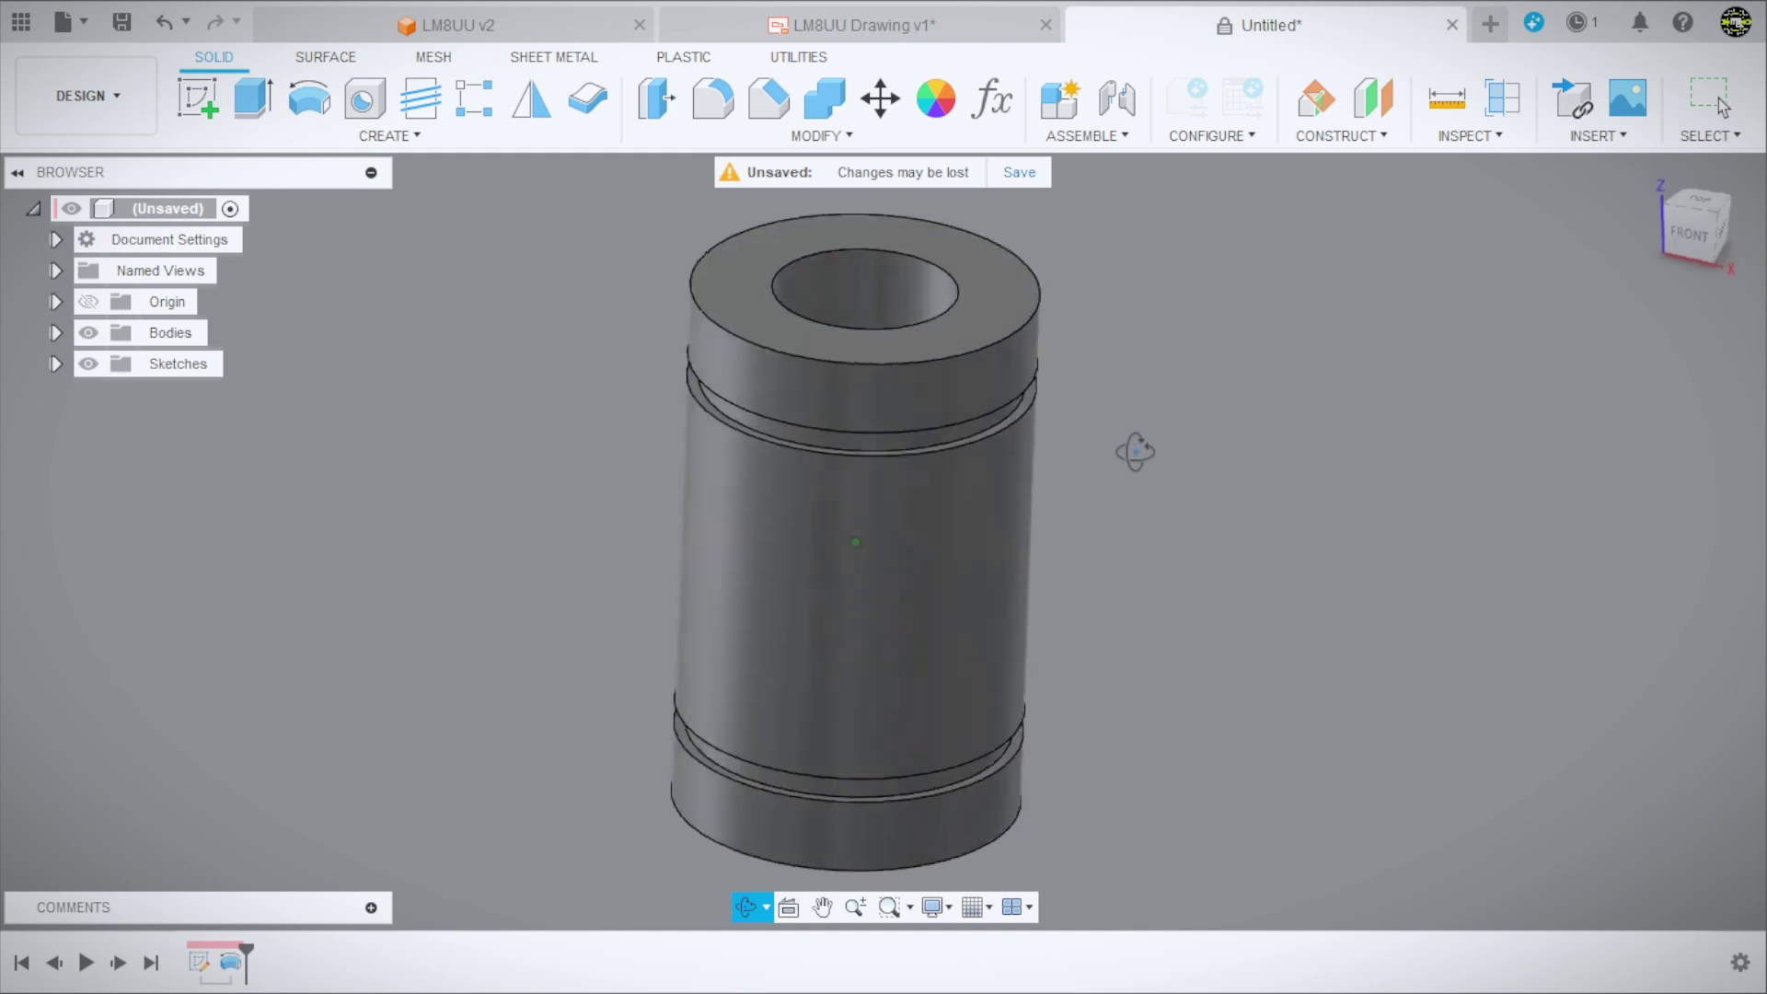
{"action": "scroll", "coordinate": [1093, 351], "scroll_direction": "up", "scroll_amount": 2}
{"action": "scroll", "coordinate": [852, 378], "scroll_direction": "down", "scroll_amount": 2}
{"action": "scroll", "coordinate": [920, 368], "scroll_direction": "down", "scroll_amount": 1}
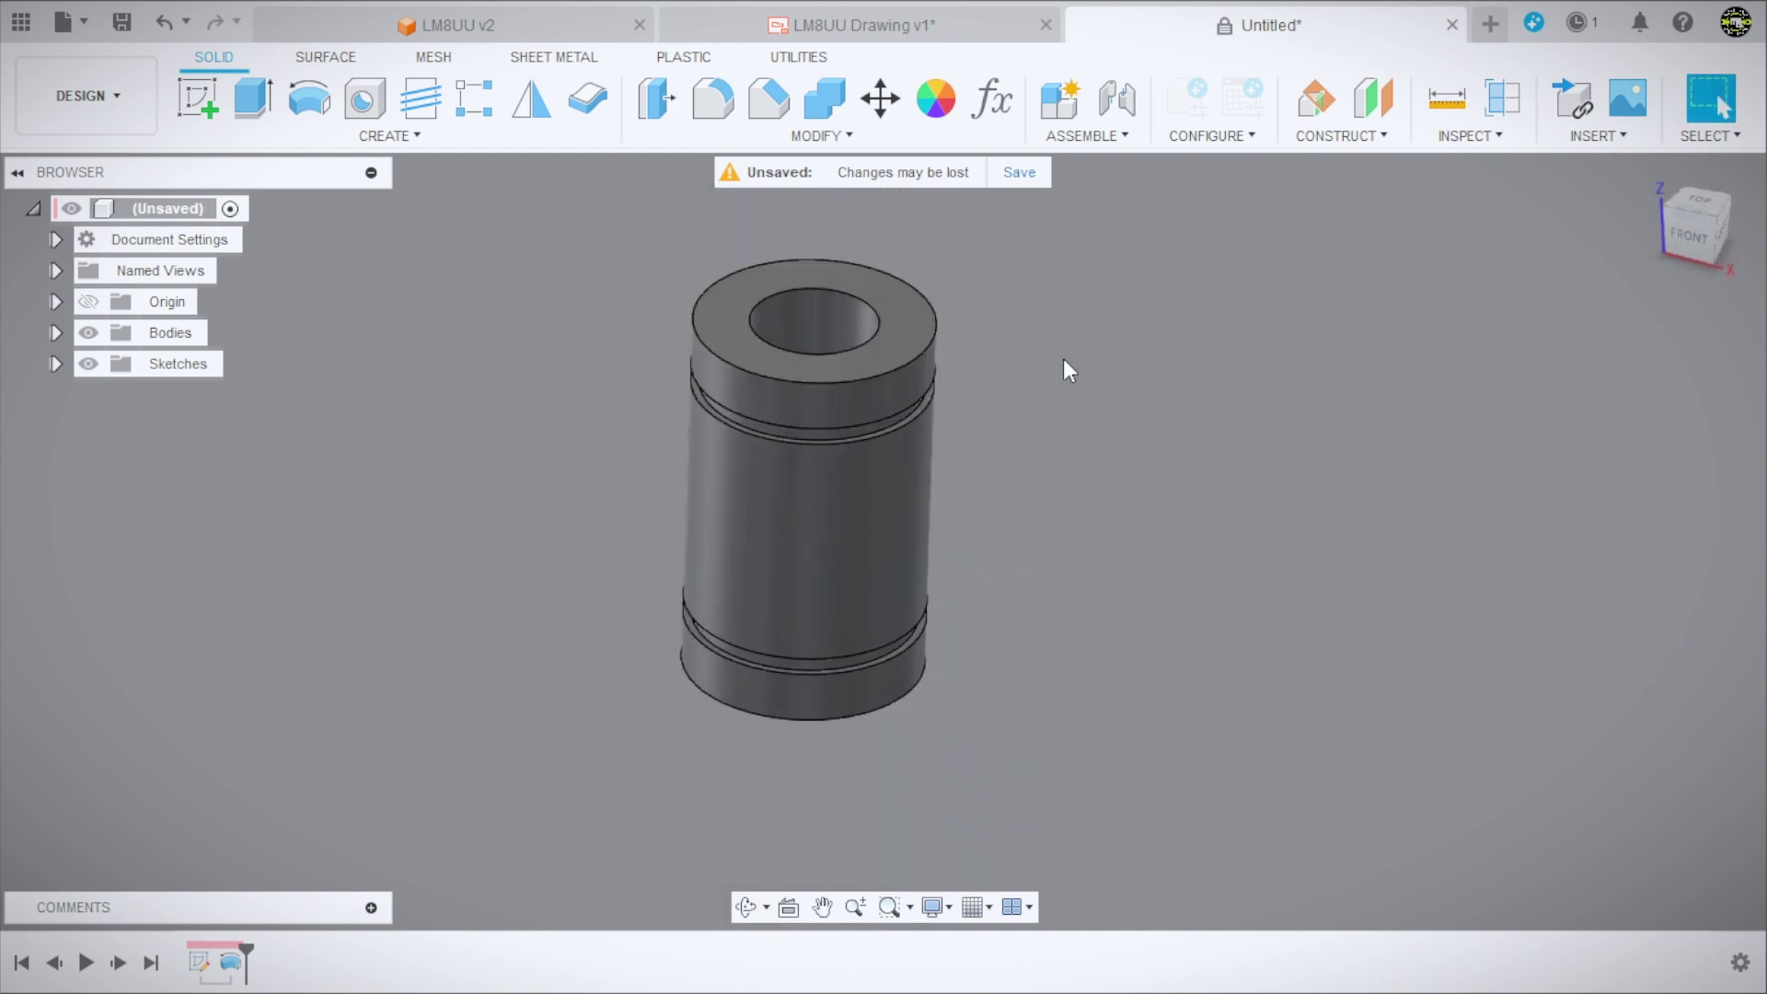
{"action": "scroll", "coordinate": [1063, 357], "scroll_direction": "up", "scroll_amount": 1}
{"action": "left_click", "coordinate": [769, 102]}
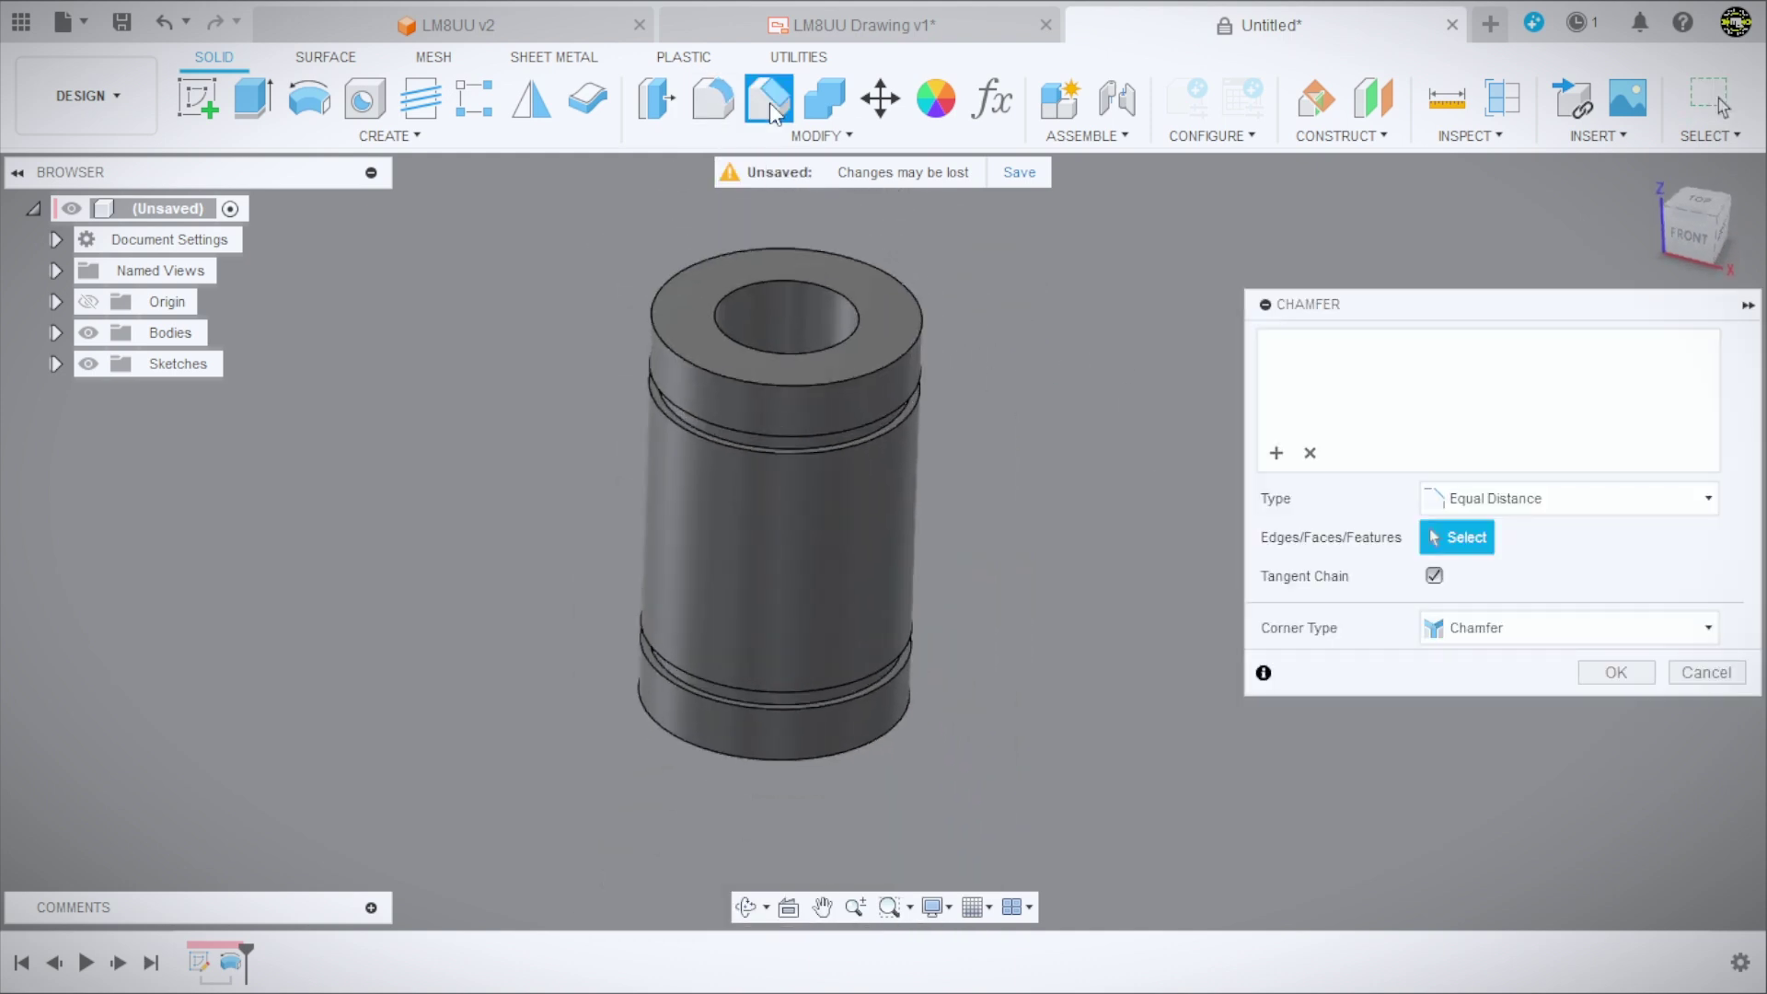
{"action": "scroll", "coordinate": [683, 361], "scroll_direction": "down", "scroll_amount": 1}
{"action": "left_click", "coordinate": [778, 330]}
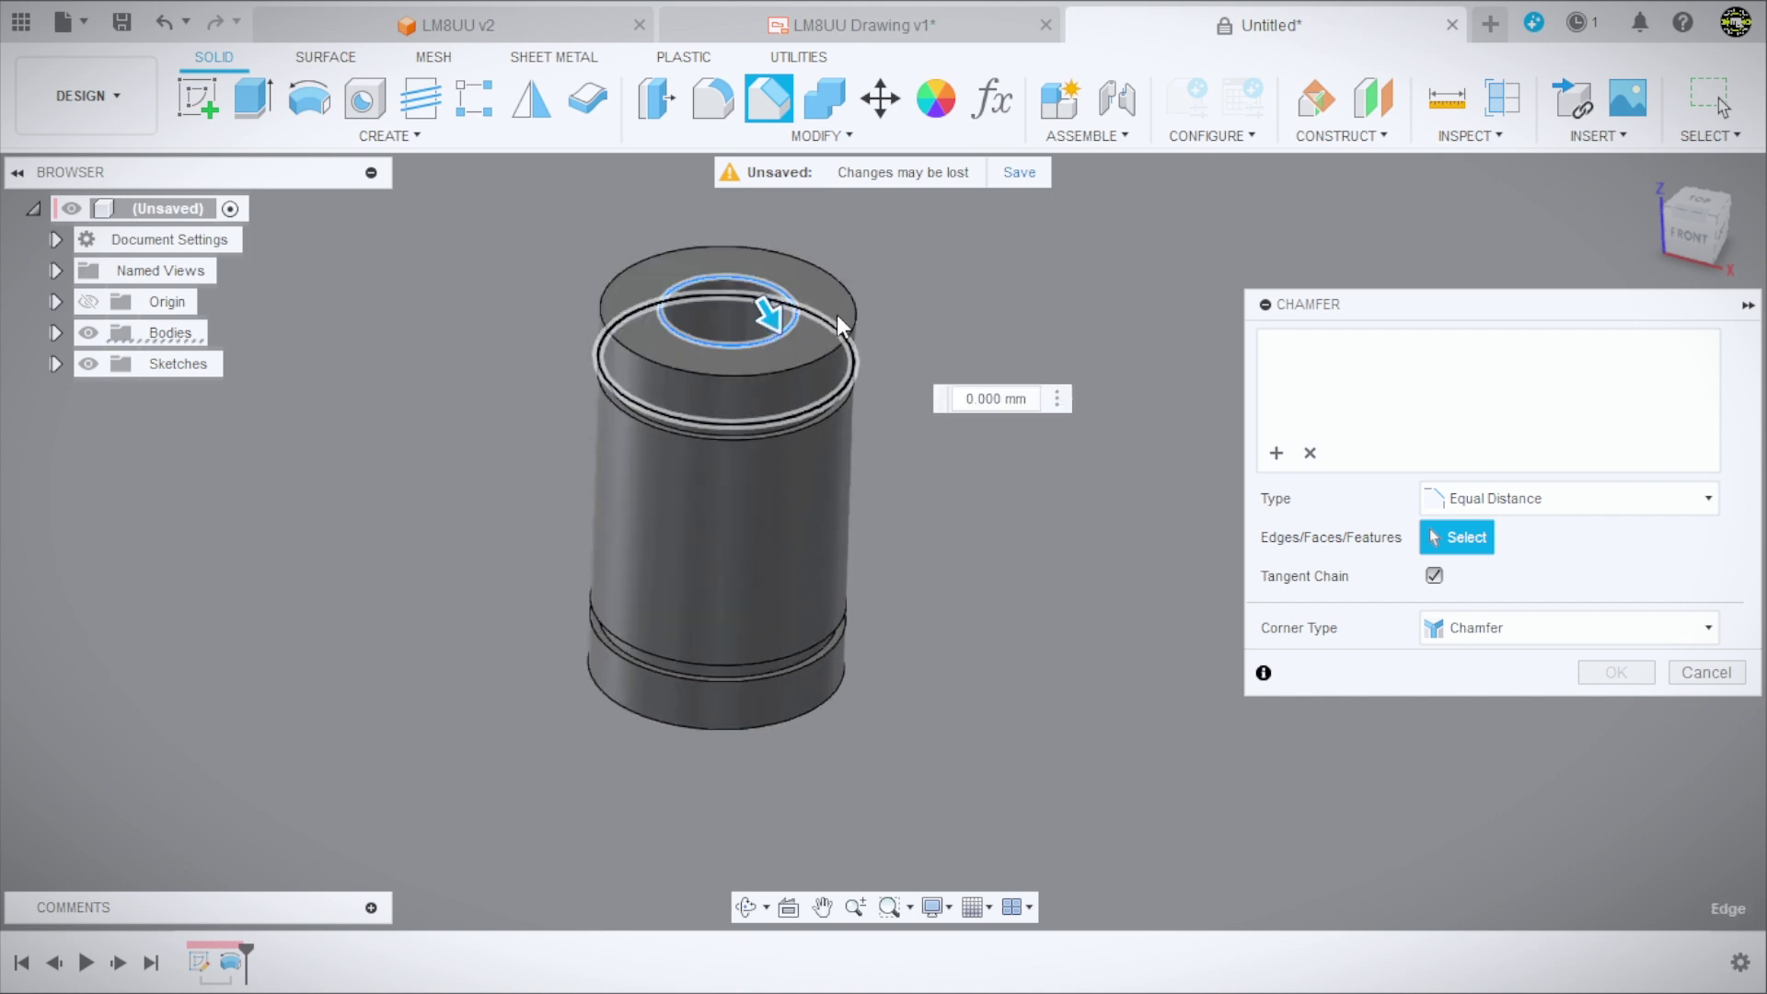
{"action": "left_click", "coordinate": [841, 339]}
Add the inner and outer bottom edges and apply a 0.8 mm chamfer.
{"action": "scroll", "coordinate": [865, 368], "scroll_direction": "down", "scroll_amount": 1}
{"action": "middle_click_drag", "start_coordinate": [883, 455], "coordinate": [845, 582], "text": "shift"}
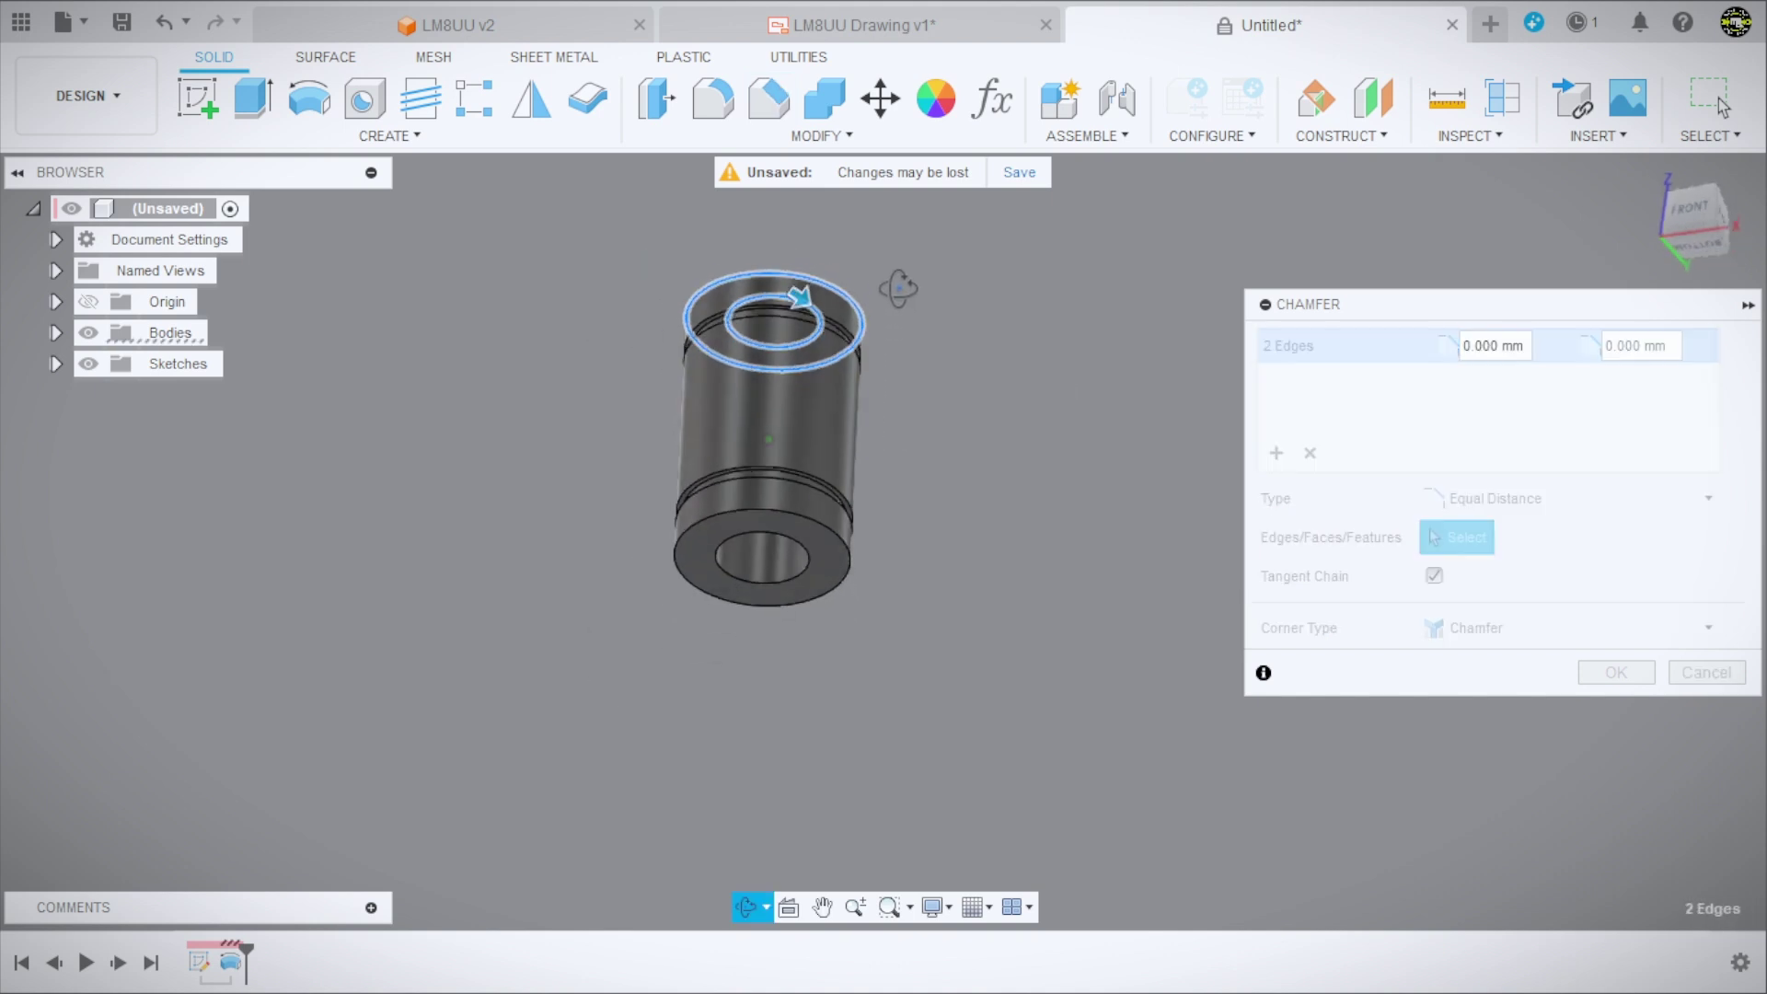
{"action": "scroll", "coordinate": [845, 581], "scroll_direction": "up", "scroll_amount": 2}
{"action": "left_click", "coordinate": [769, 545]}
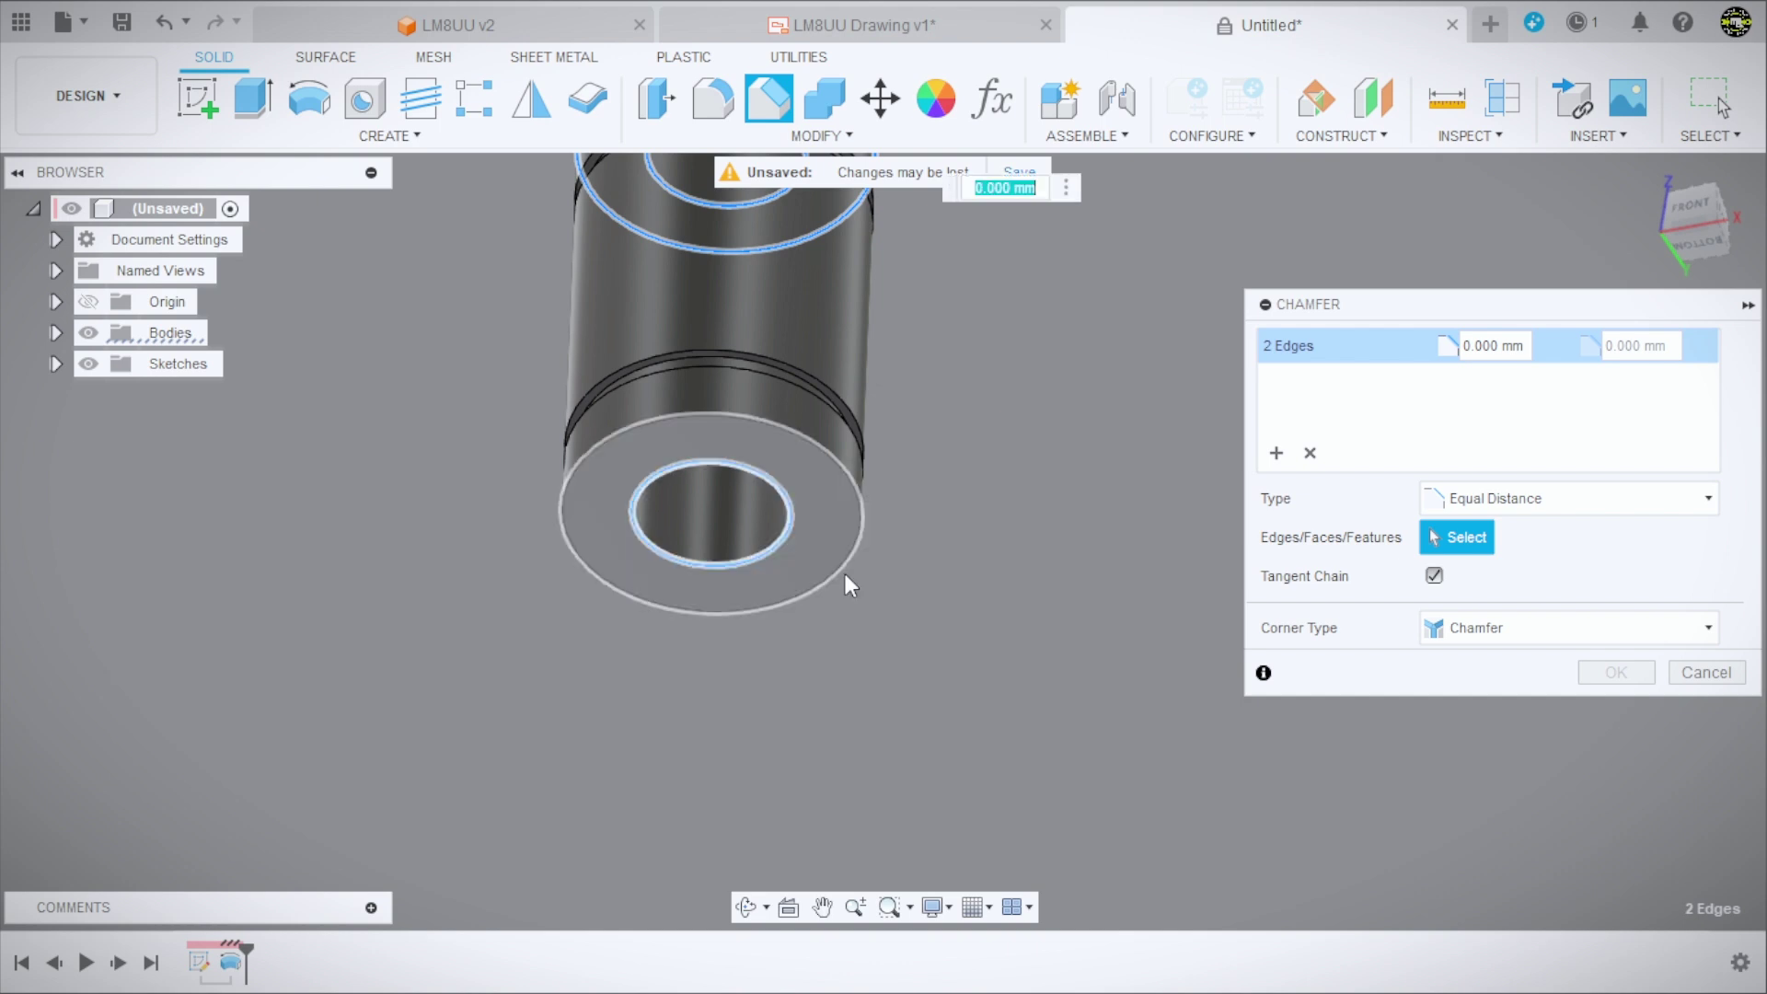
{"action": "left_click", "coordinate": [843, 571]}
{"action": "type", "text": "0"}
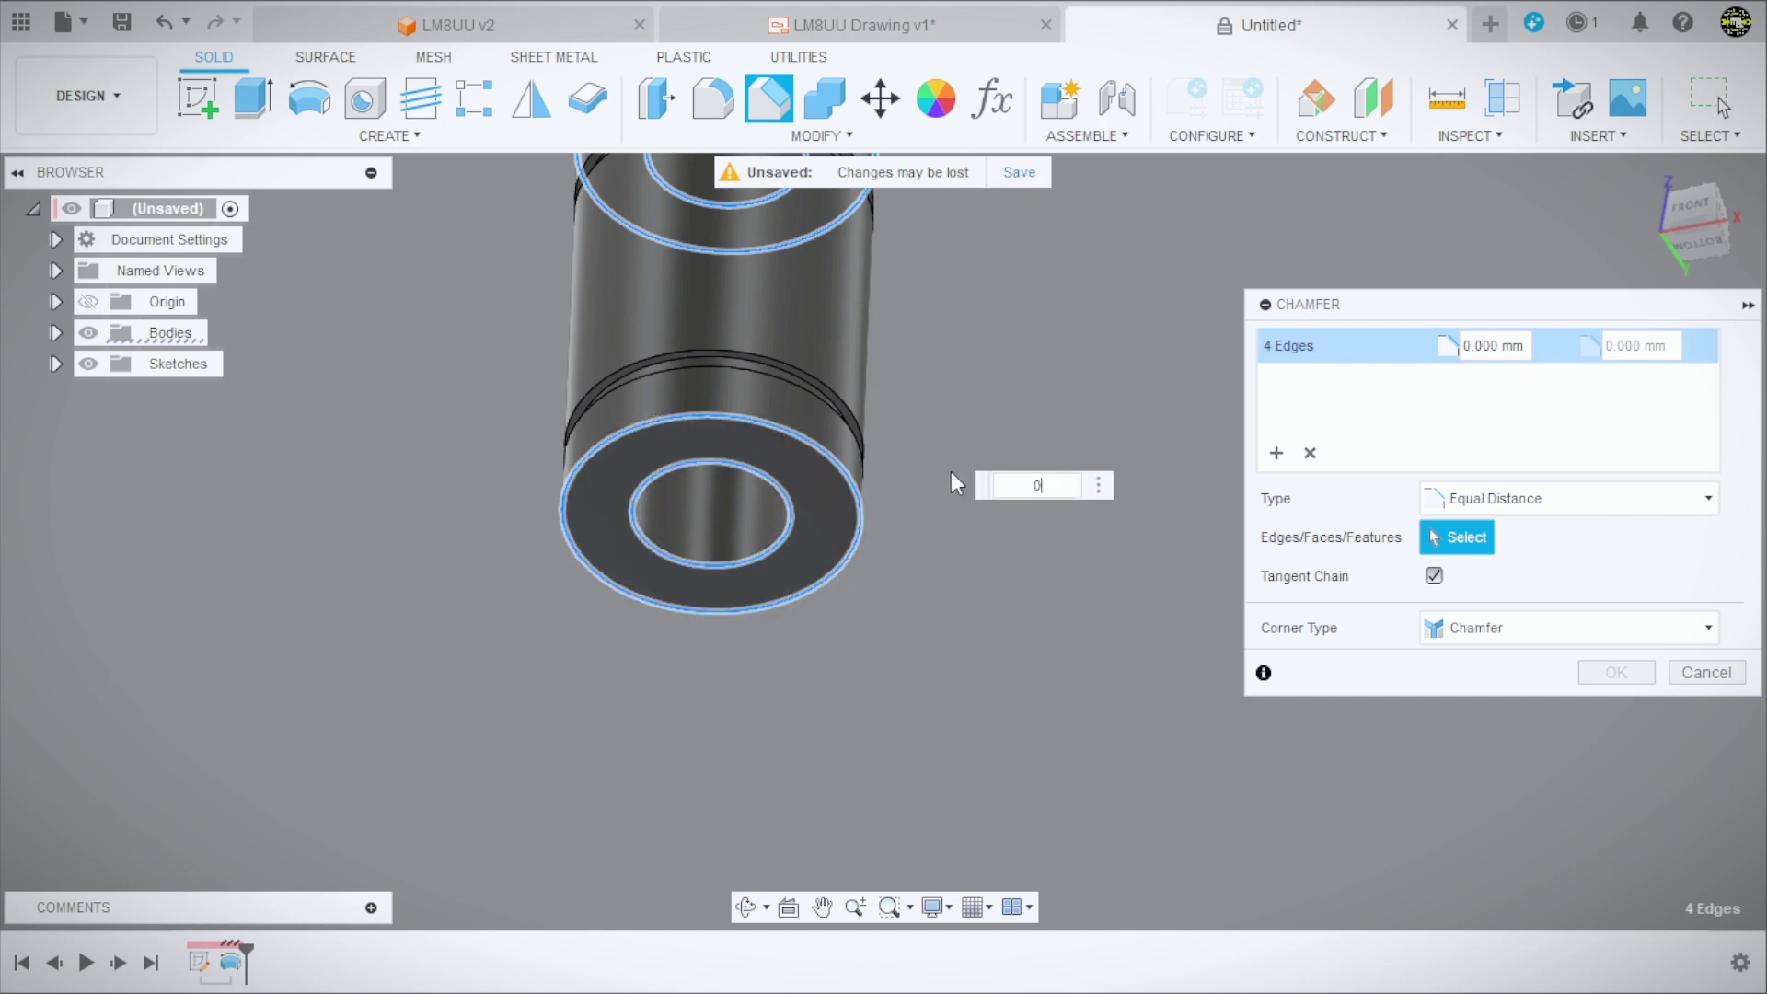
{"action": "type", "text": ".8"}
{"action": "key", "text": "Return"}
{"action": "key", "text": "Return"}
{"action": "scroll", "coordinate": [952, 471], "scroll_direction": "down", "scroll_amount": 3}
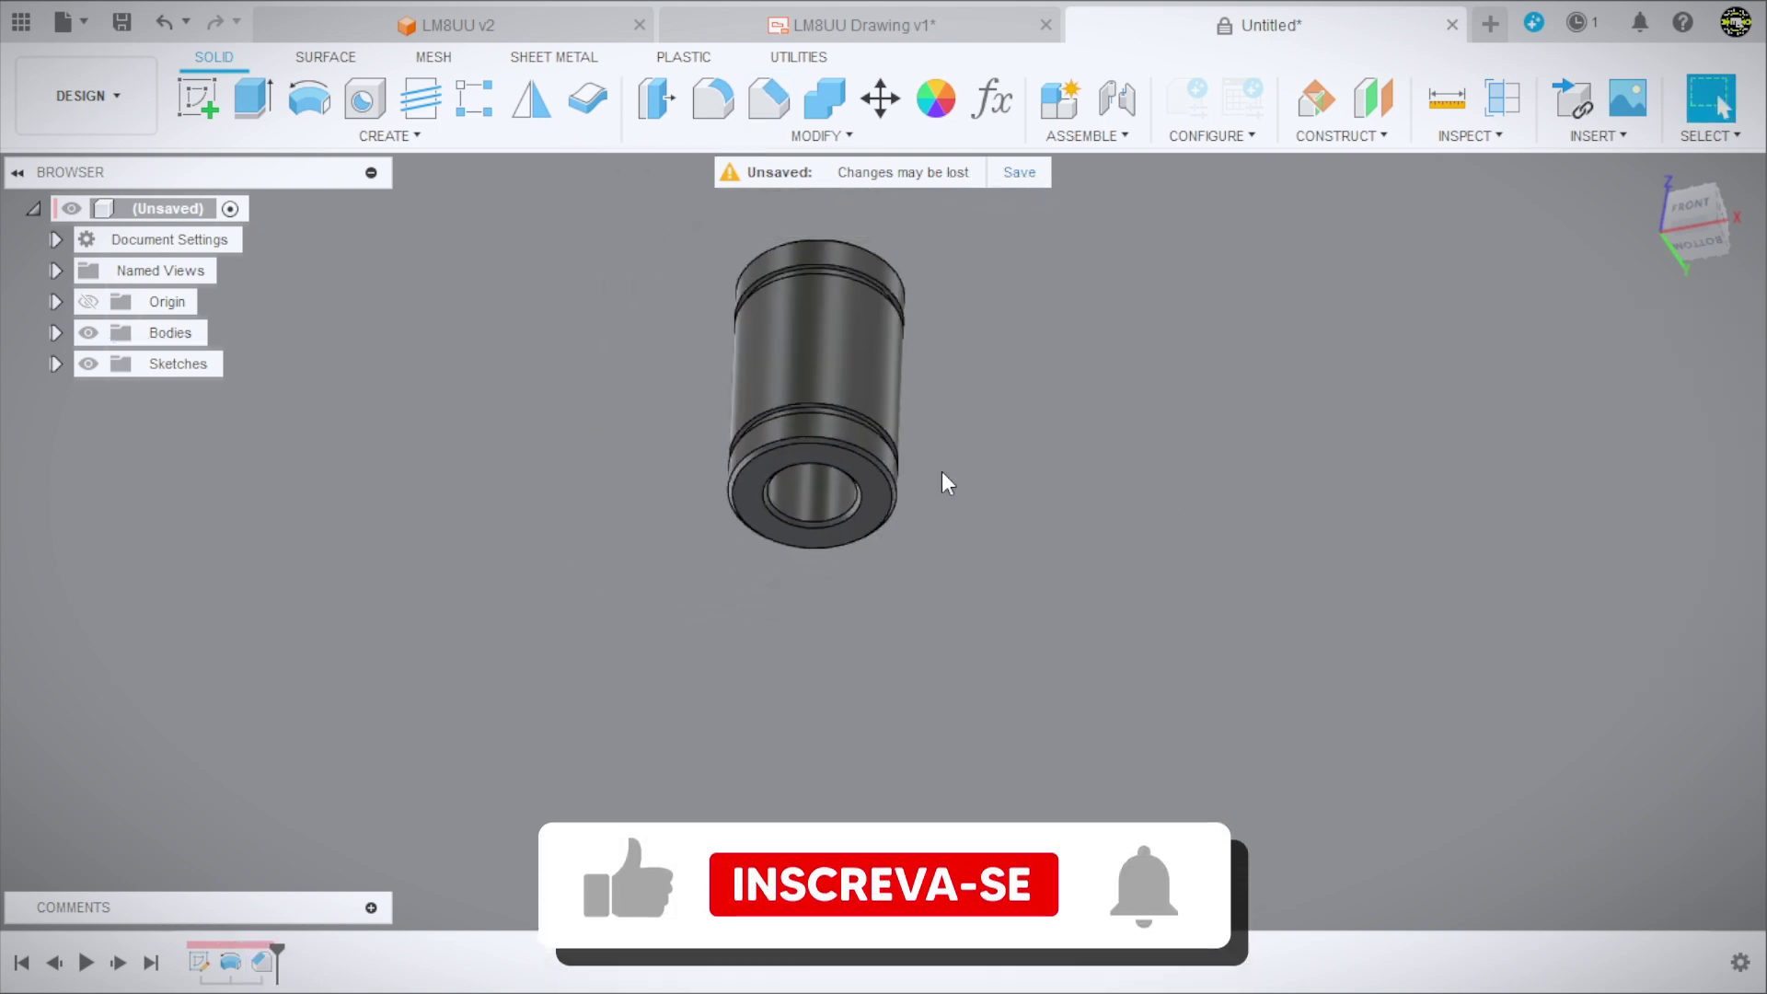
{"action": "mouse_move", "coordinate": [942, 471]}
{"action": "middle_mouse_down", "text": "shift"}
{"action": "mouse_move", "coordinate": [1006, 433]}
{"action": "mouse_move", "coordinate": [994, 607]}
{"action": "middle_mouse_up", "text": "shift"}
{"action": "scroll", "coordinate": [1058, 488], "scroll_direction": "up", "scroll_amount": 3}
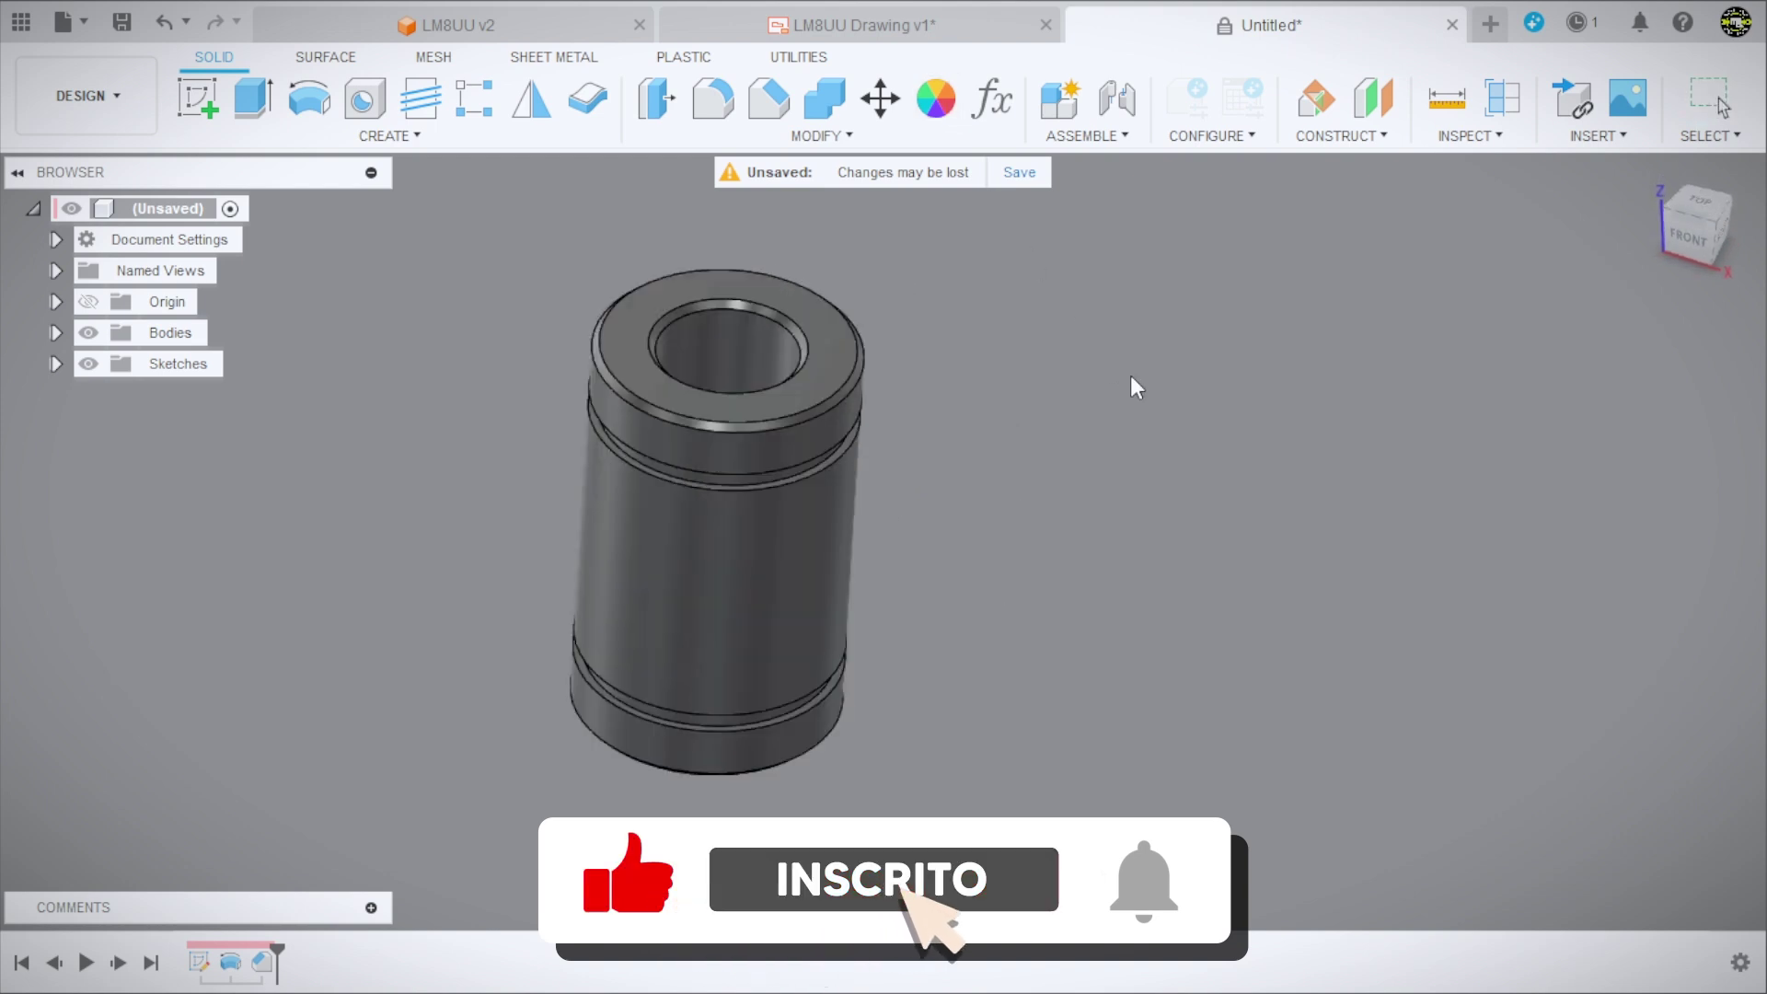
Apply the Metal > Aluminum - Polished appearance to the whole bearing cylinder.
{"action": "key", "text": "a"}
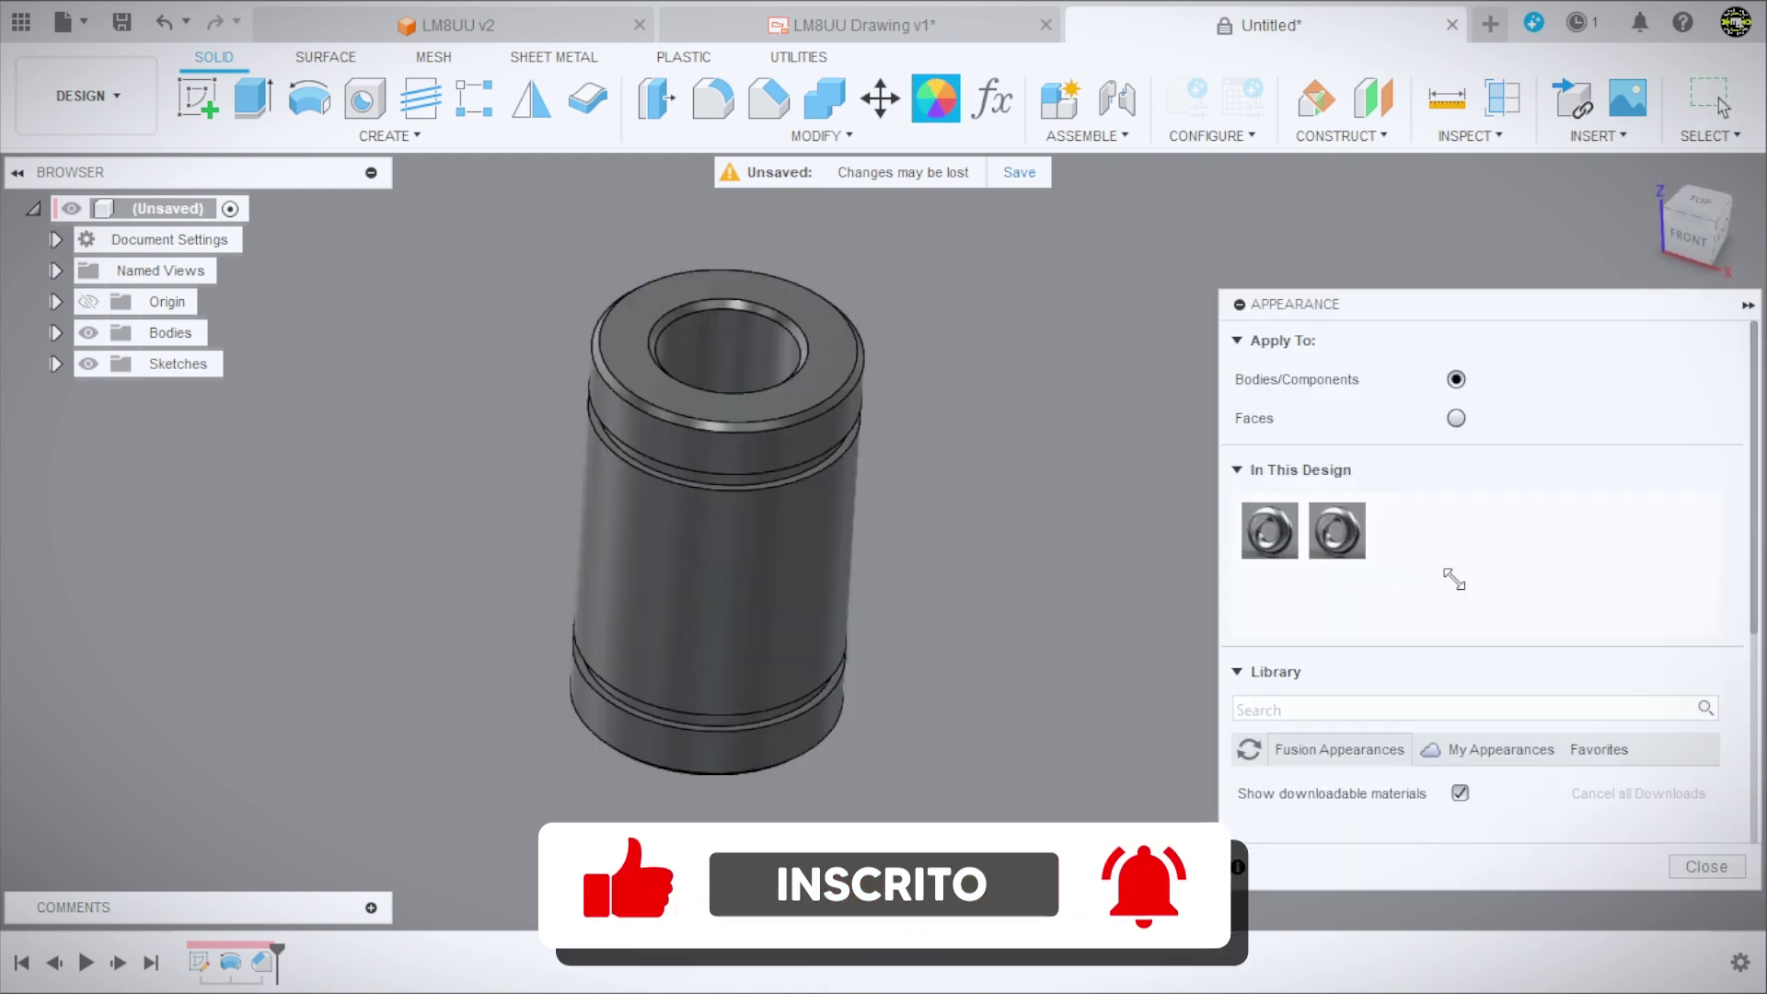
{"action": "scroll", "coordinate": [1276, 618], "scroll_direction": "down", "scroll_amount": 2}
{"action": "left_click", "coordinate": [1300, 597]}
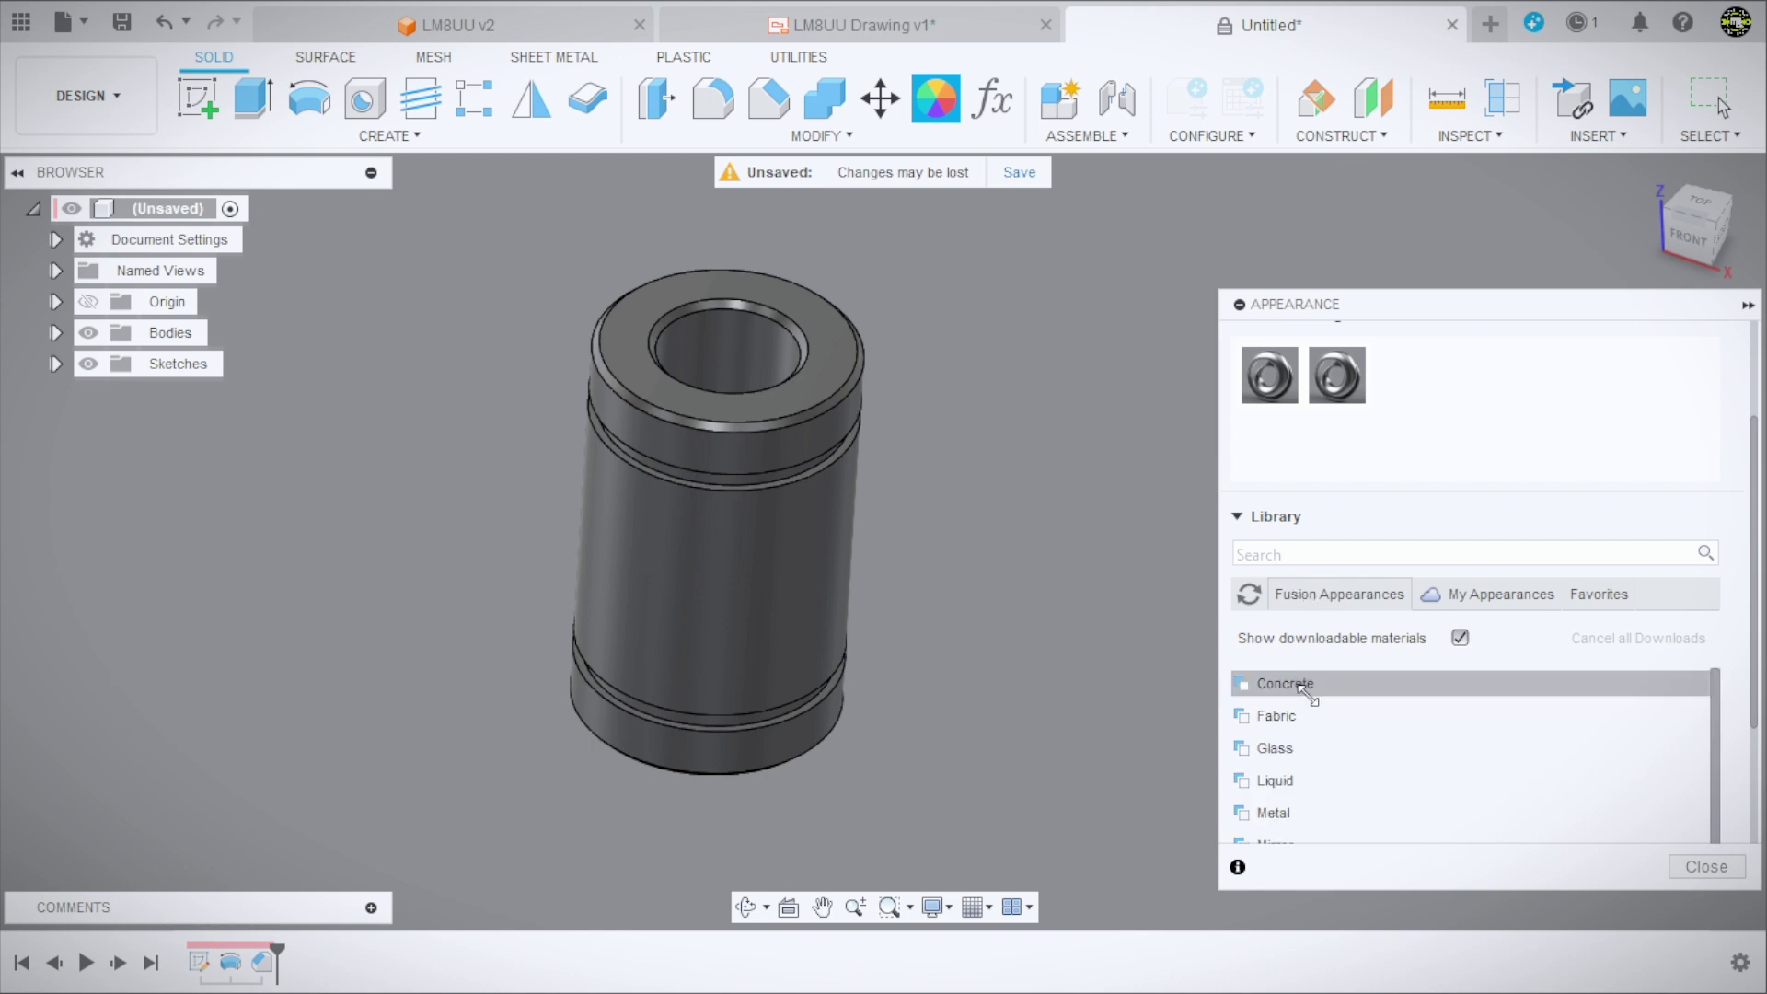
{"action": "scroll", "coordinate": [1305, 699], "scroll_direction": "down", "scroll_amount": 3}
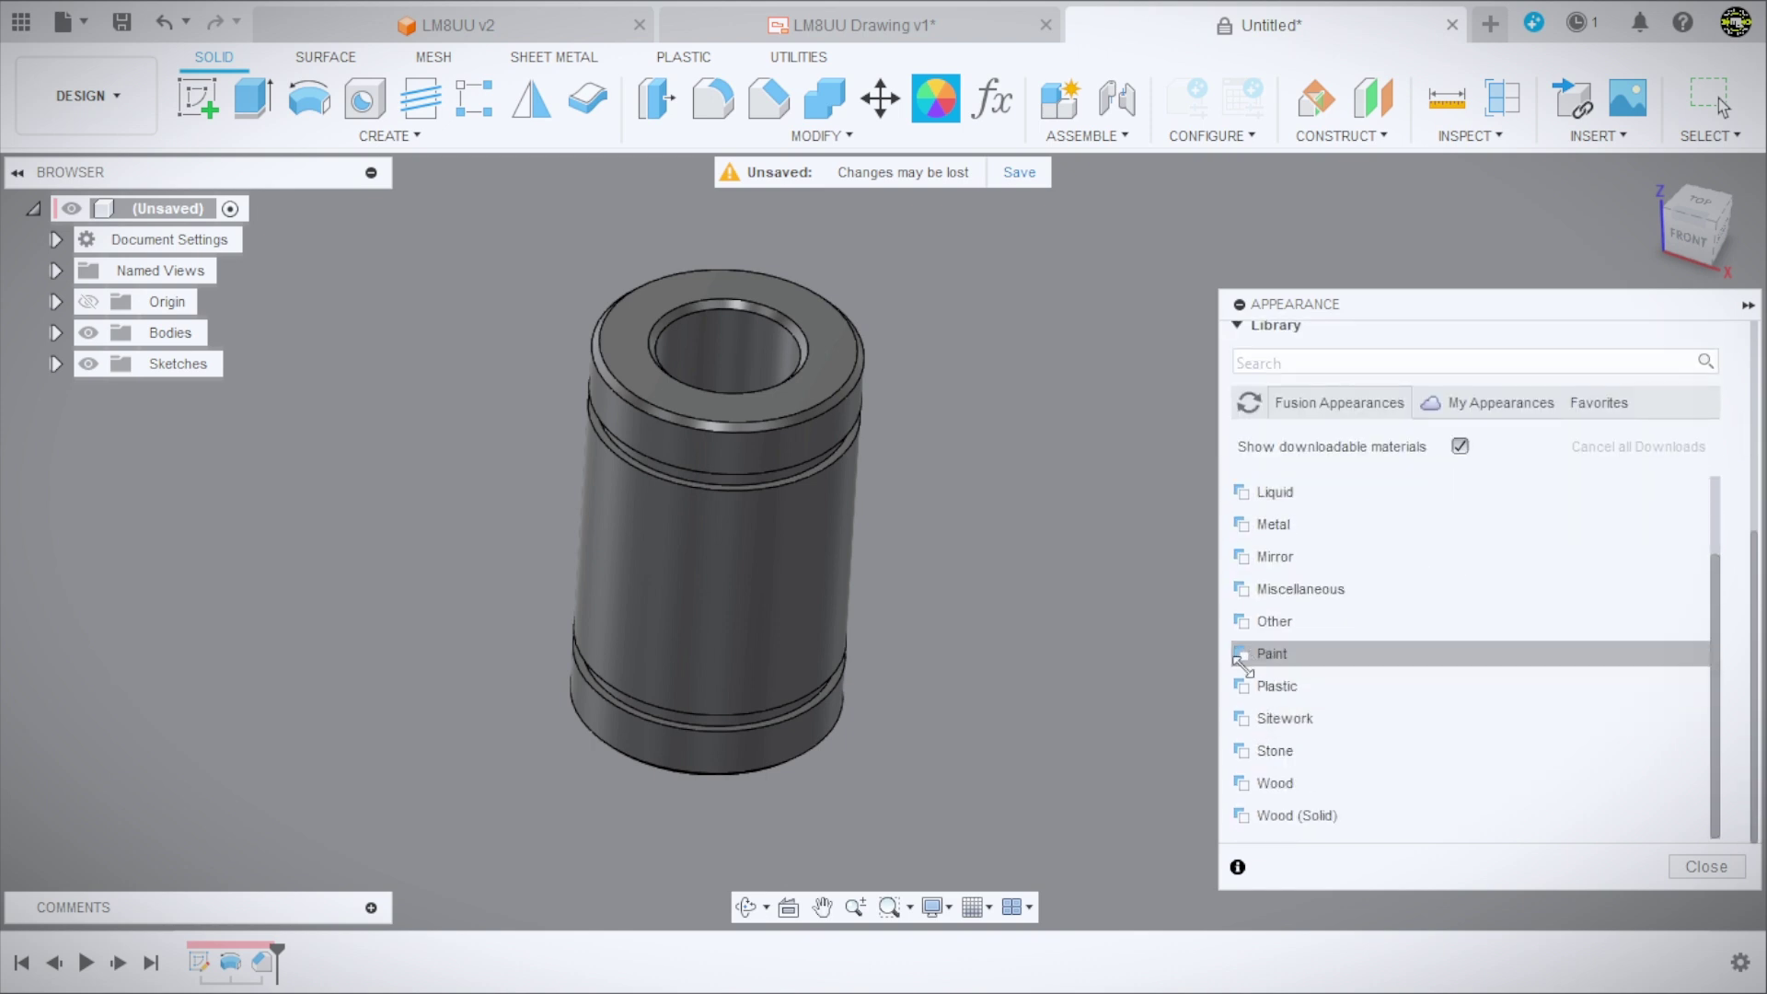
{"action": "left_click", "coordinate": [1244, 526]}
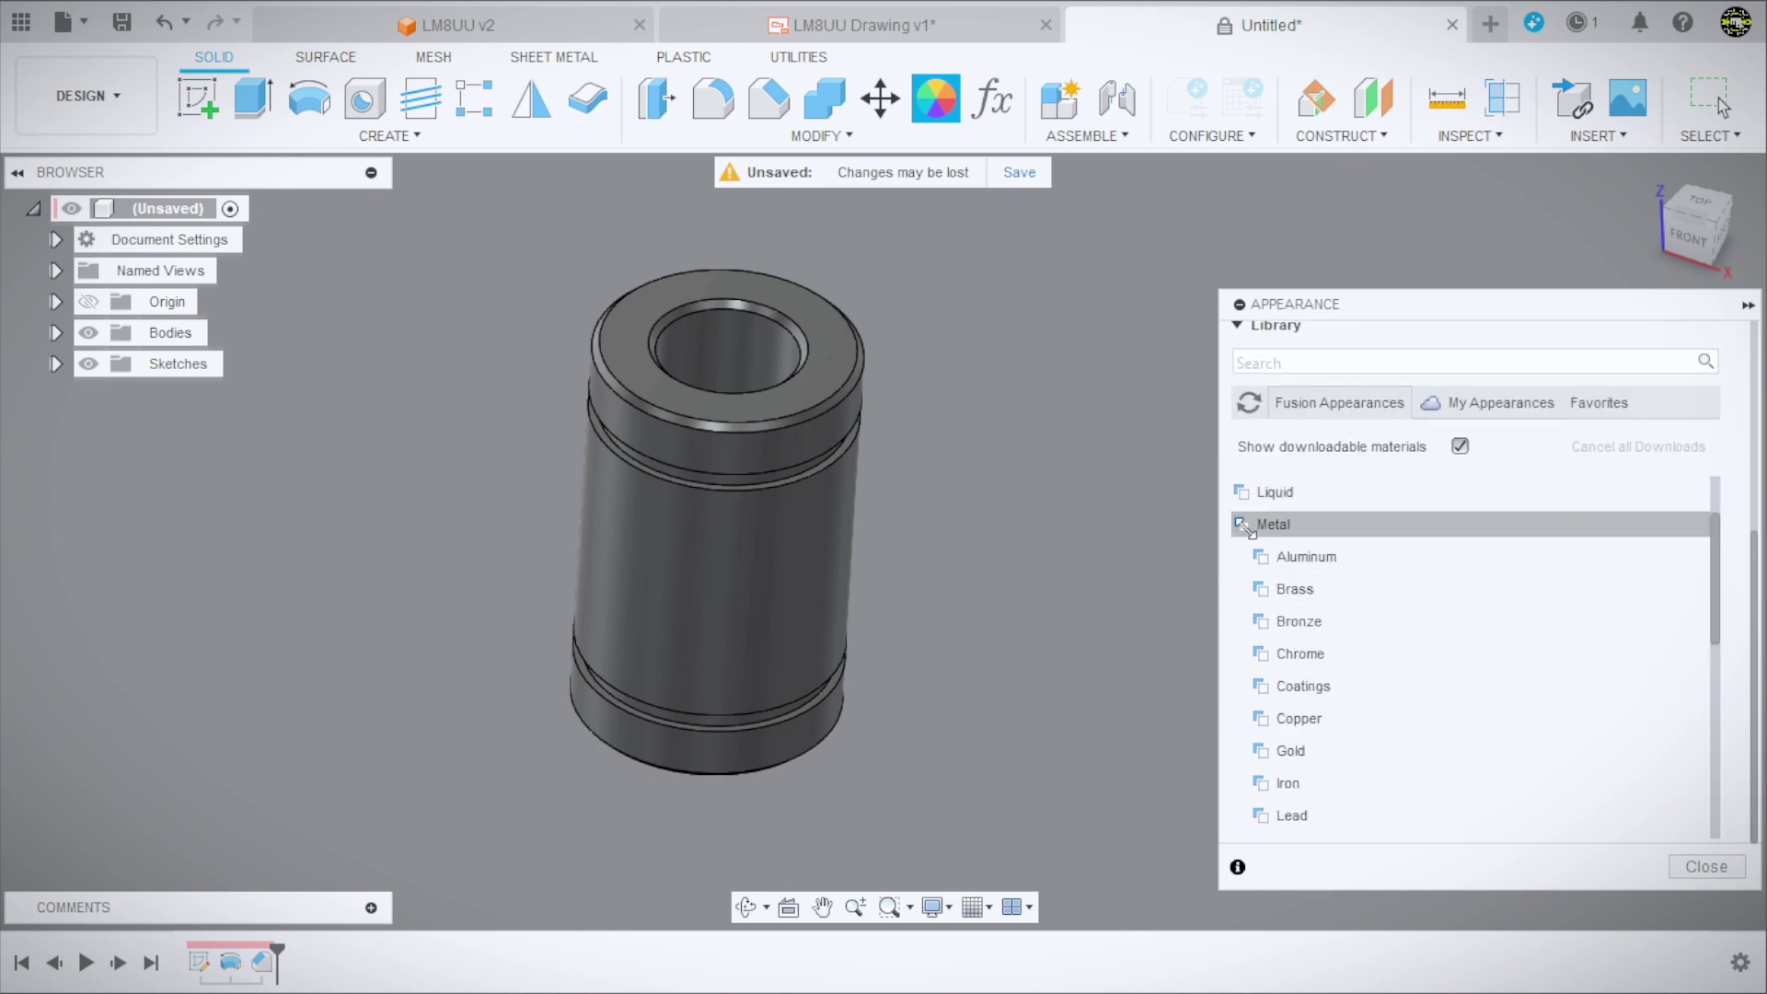
{"action": "left_click", "coordinate": [1253, 557]}
{"action": "scroll", "coordinate": [1289, 685], "scroll_direction": "down", "scroll_amount": 1}
{"action": "scroll", "coordinate": [1288, 686], "scroll_direction": "down", "scroll_amount": 3}
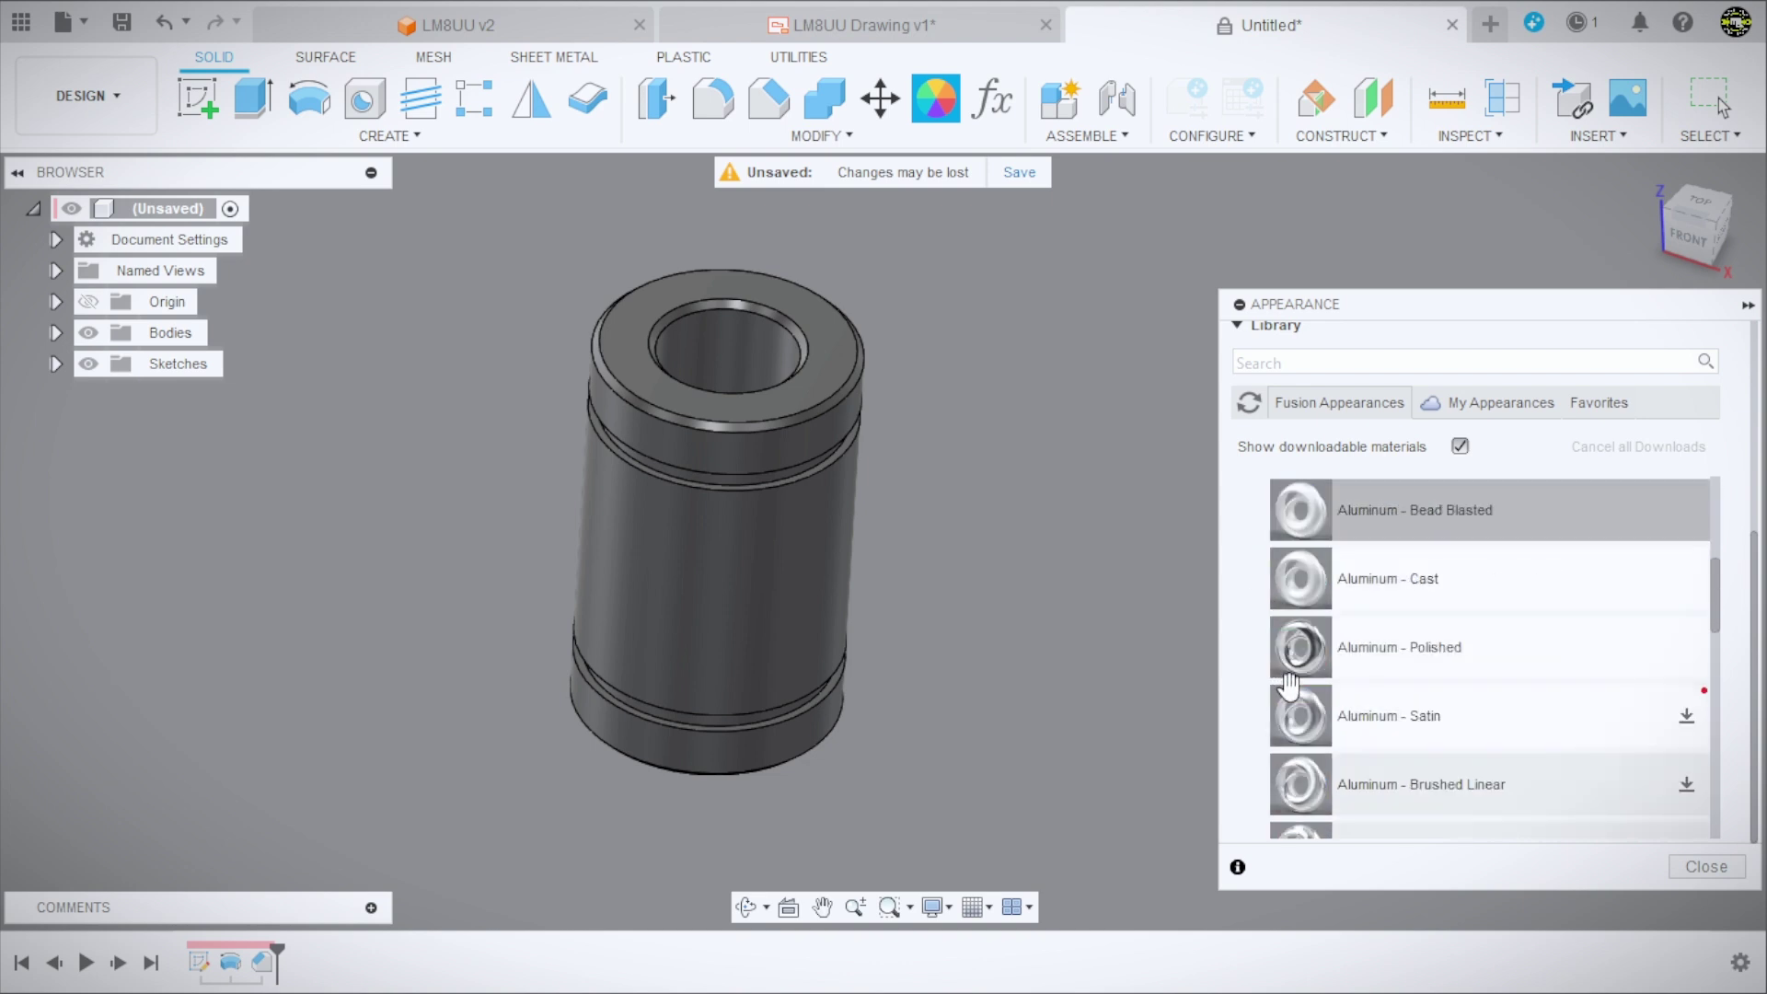
{"action": "left_click_drag", "start_coordinate": [1288, 674], "coordinate": [1307, 619]}
{"action": "left_click", "coordinate": [1325, 649]}
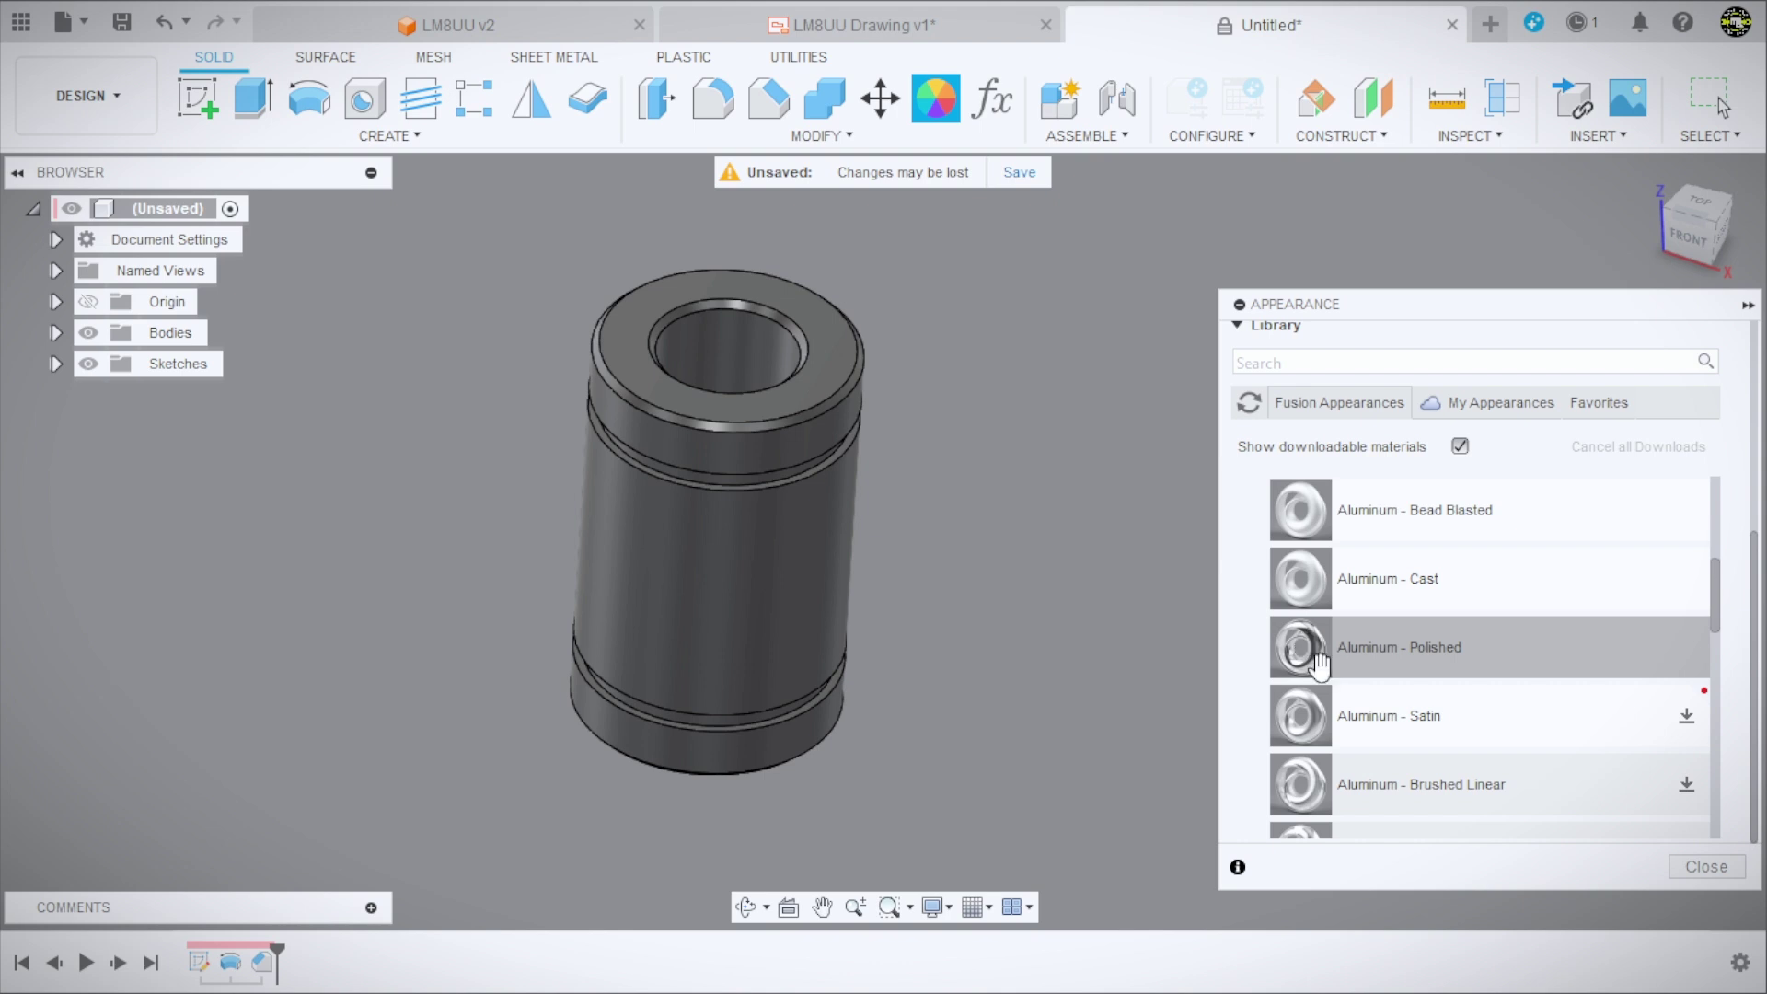
{"action": "left_click_drag", "start_coordinate": [1317, 662], "coordinate": [837, 560]}
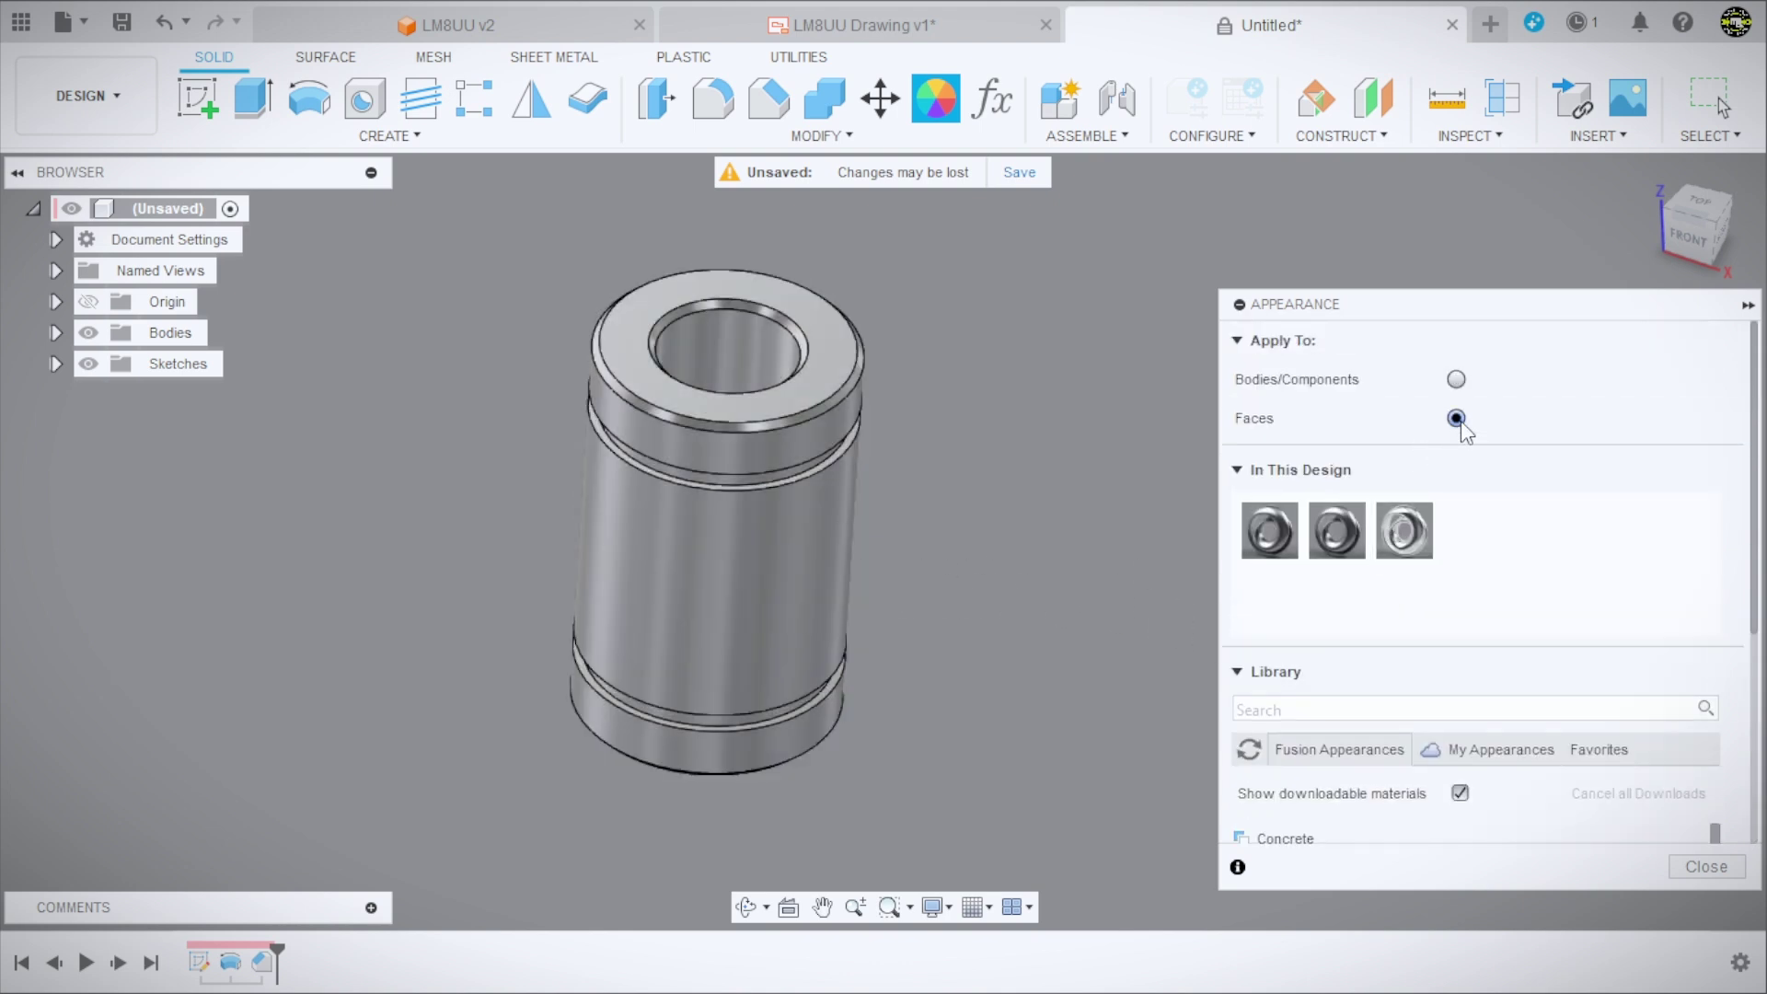
Find Paint - Enamel Glossy (Black) under Paint > Glossy and drop it onto the cylinder.
{"action": "scroll", "coordinate": [1322, 543], "scroll_direction": "down", "scroll_amount": 5}
{"action": "scroll", "coordinate": [1307, 561], "scroll_direction": "down", "scroll_amount": 3}
{"action": "scroll", "coordinate": [1303, 572], "scroll_direction": "down", "scroll_amount": 3}
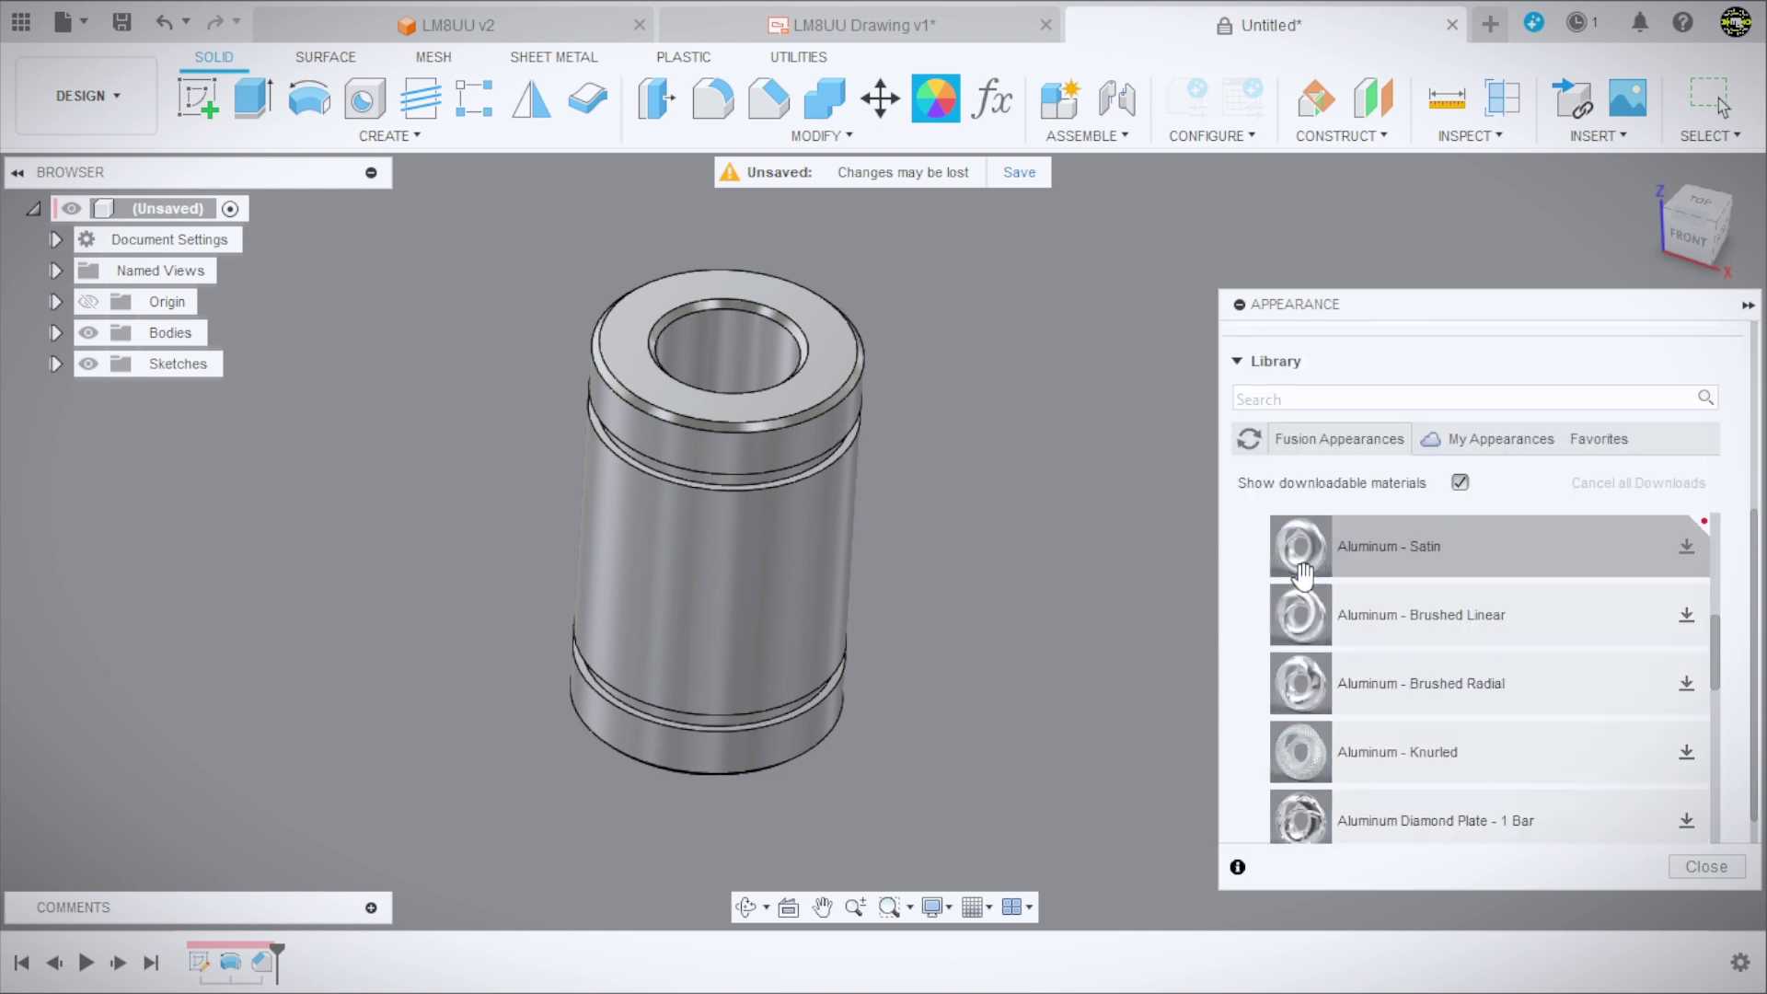
{"action": "scroll", "coordinate": [1303, 589], "scroll_direction": "down", "scroll_amount": 5}
{"action": "scroll", "coordinate": [1304, 663], "scroll_direction": "down", "scroll_amount": 2}
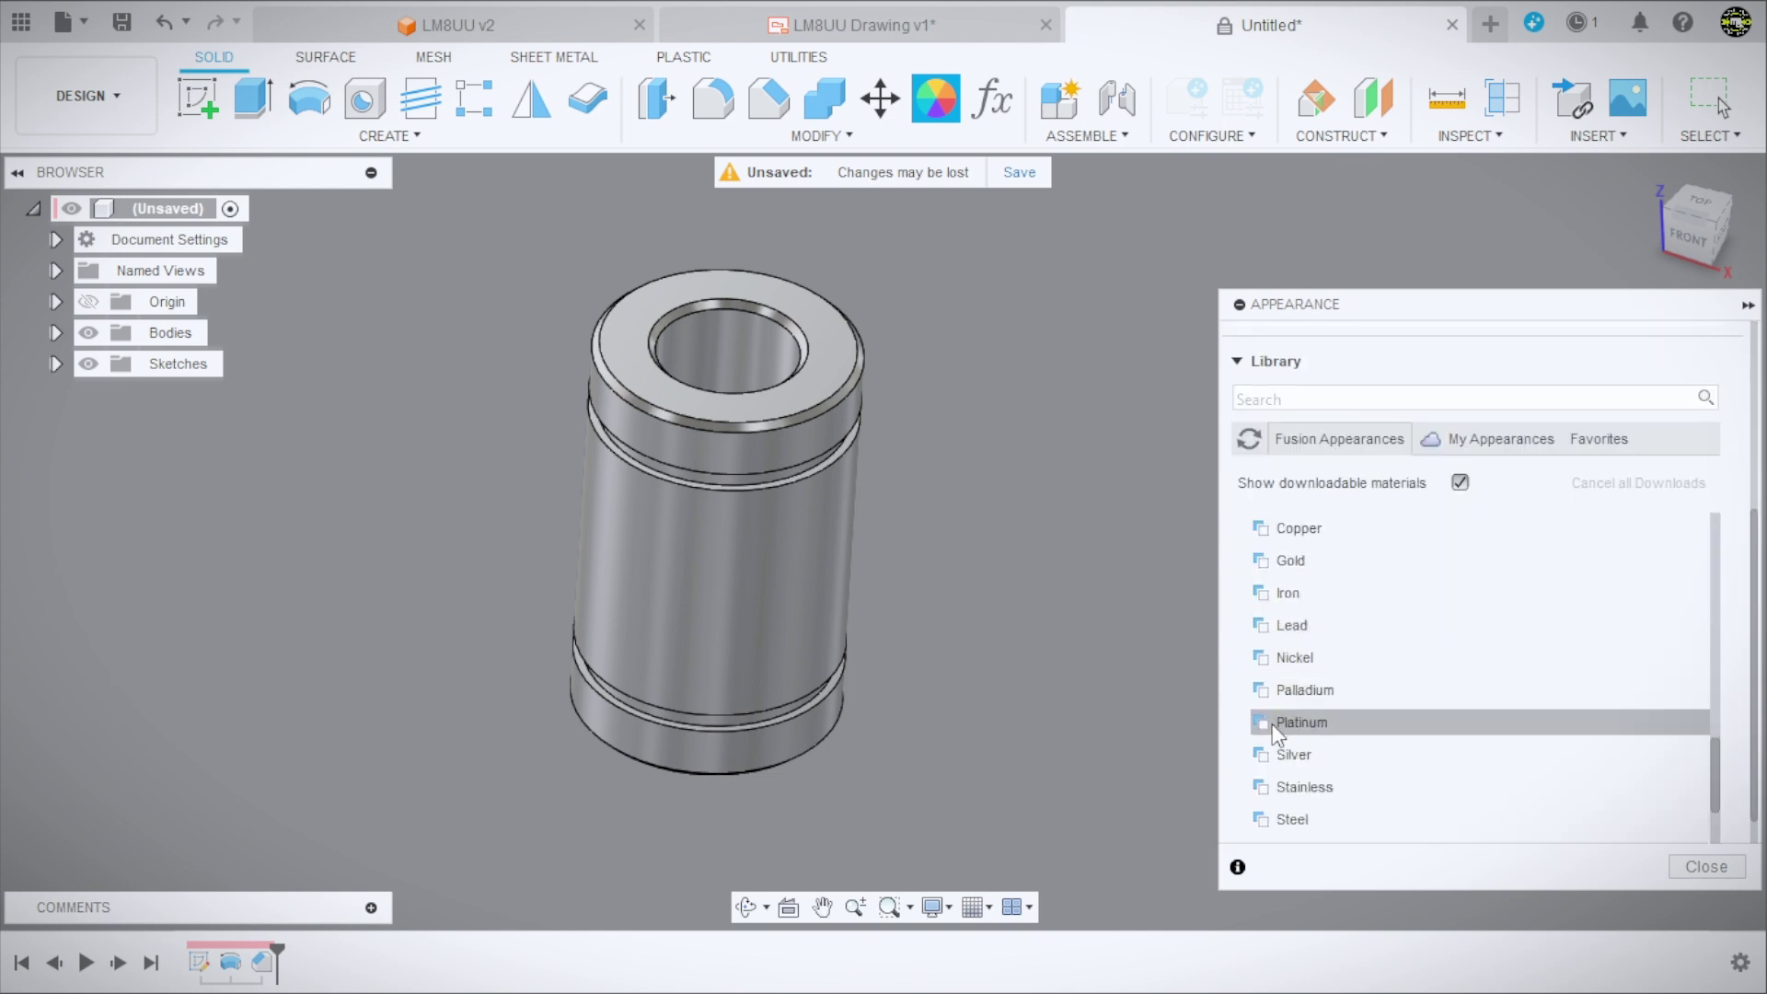
{"action": "scroll", "coordinate": [1269, 773], "scroll_direction": "down", "scroll_amount": 2}
{"action": "scroll", "coordinate": [1269, 736], "scroll_direction": "down", "scroll_amount": 4}
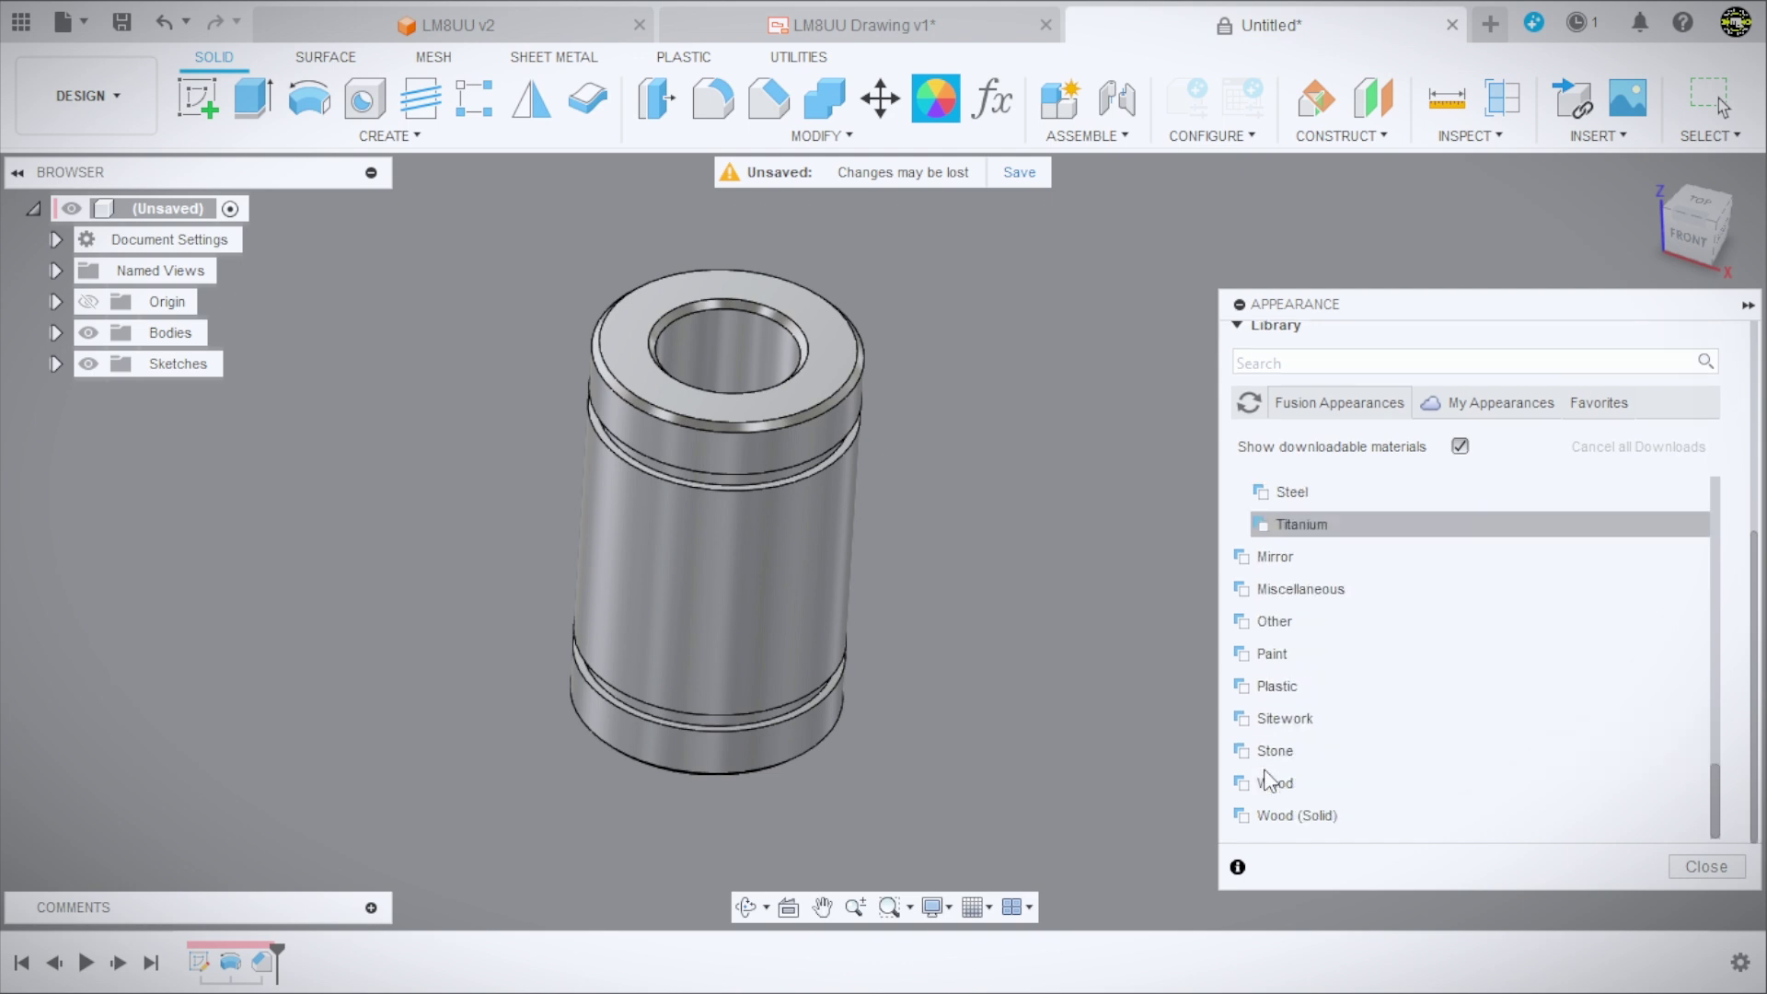
{"action": "left_click", "coordinate": [1270, 654]}
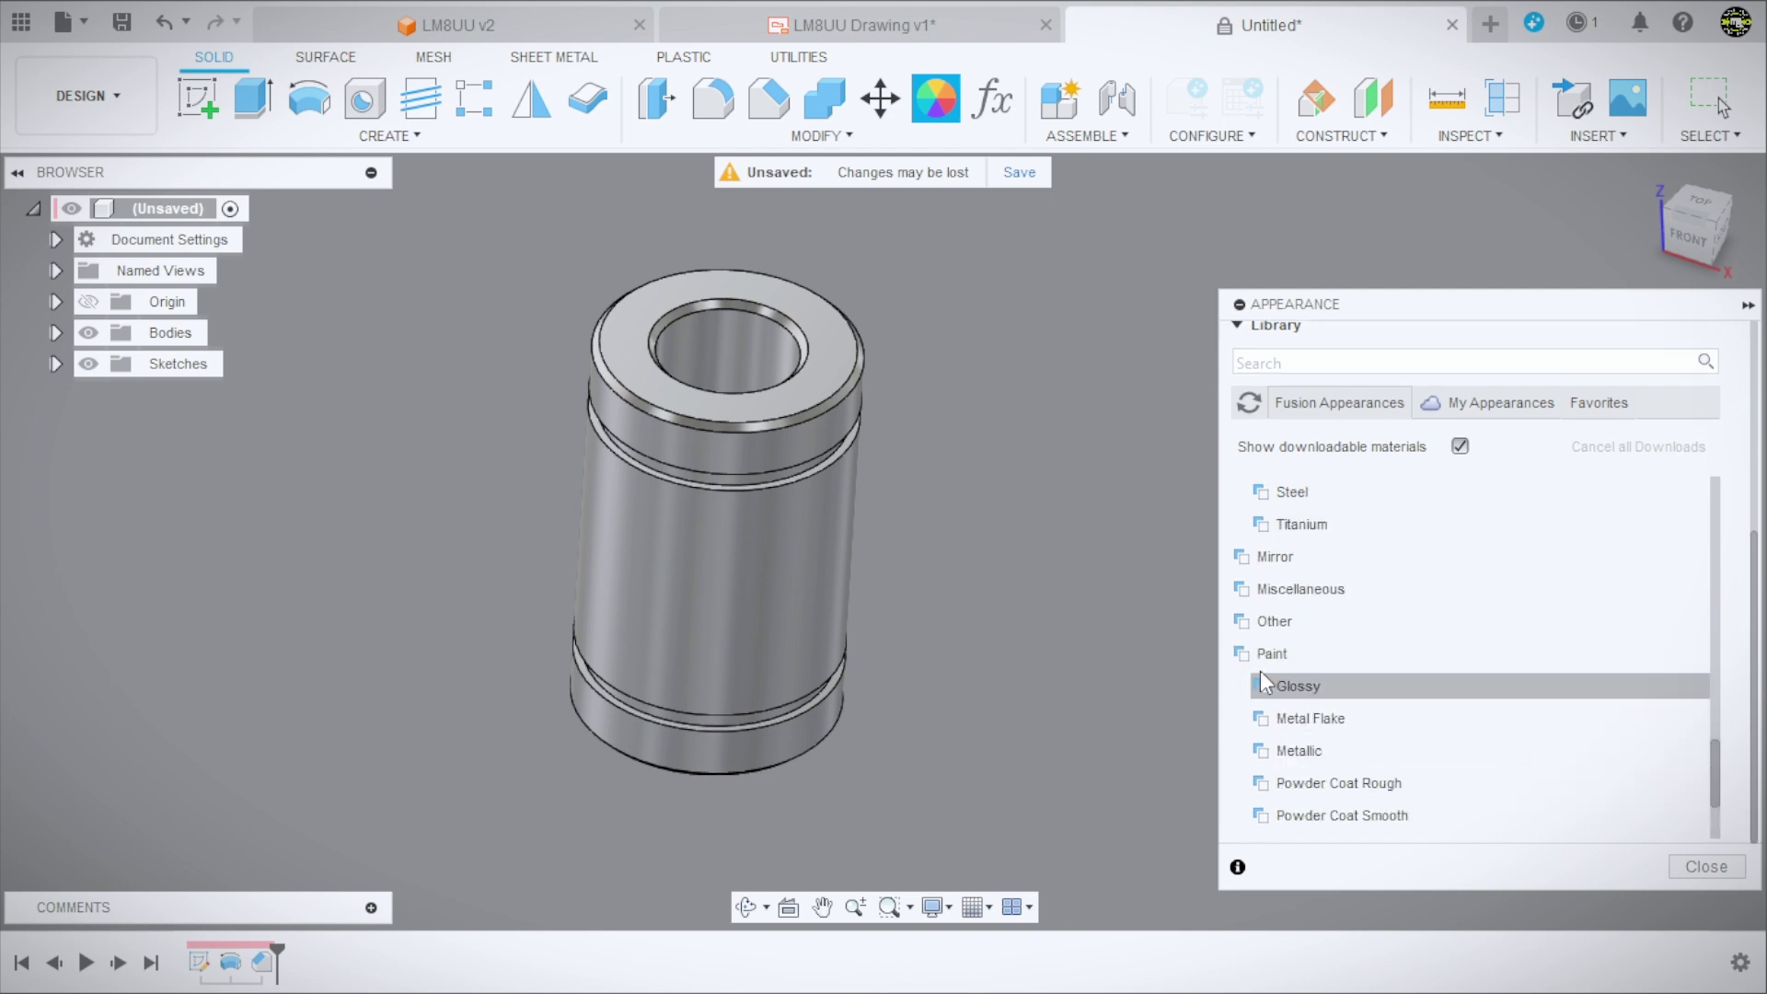
{"action": "scroll", "coordinate": [1261, 681], "scroll_direction": "down", "scroll_amount": 1}
{"action": "left_click", "coordinate": [1271, 589]}
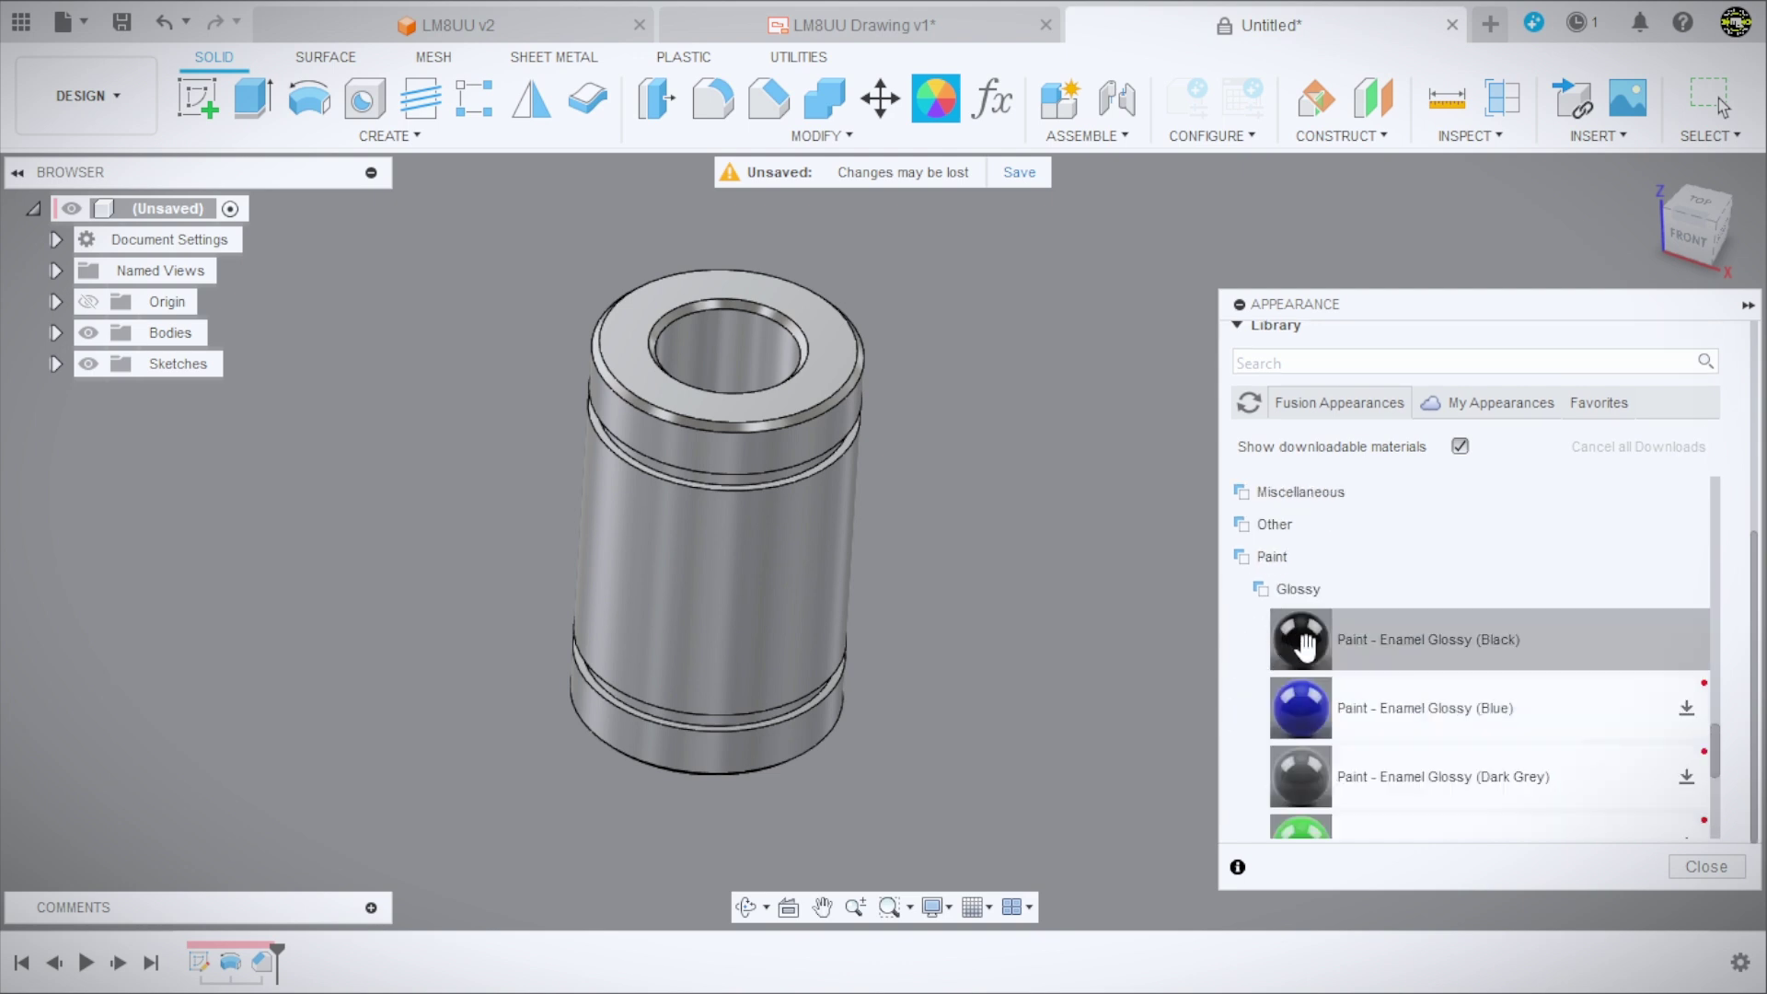
{"action": "mouse_move", "coordinate": [1305, 644]}
{"action": "left_mouse_down"}
{"action": "mouse_move", "coordinate": [848, 418]}
{"action": "mouse_move", "coordinate": [810, 466]}
{"action": "left_mouse_up"}
{"action": "left_click_drag", "start_coordinate": [935, 472], "coordinate": [787, 464]}
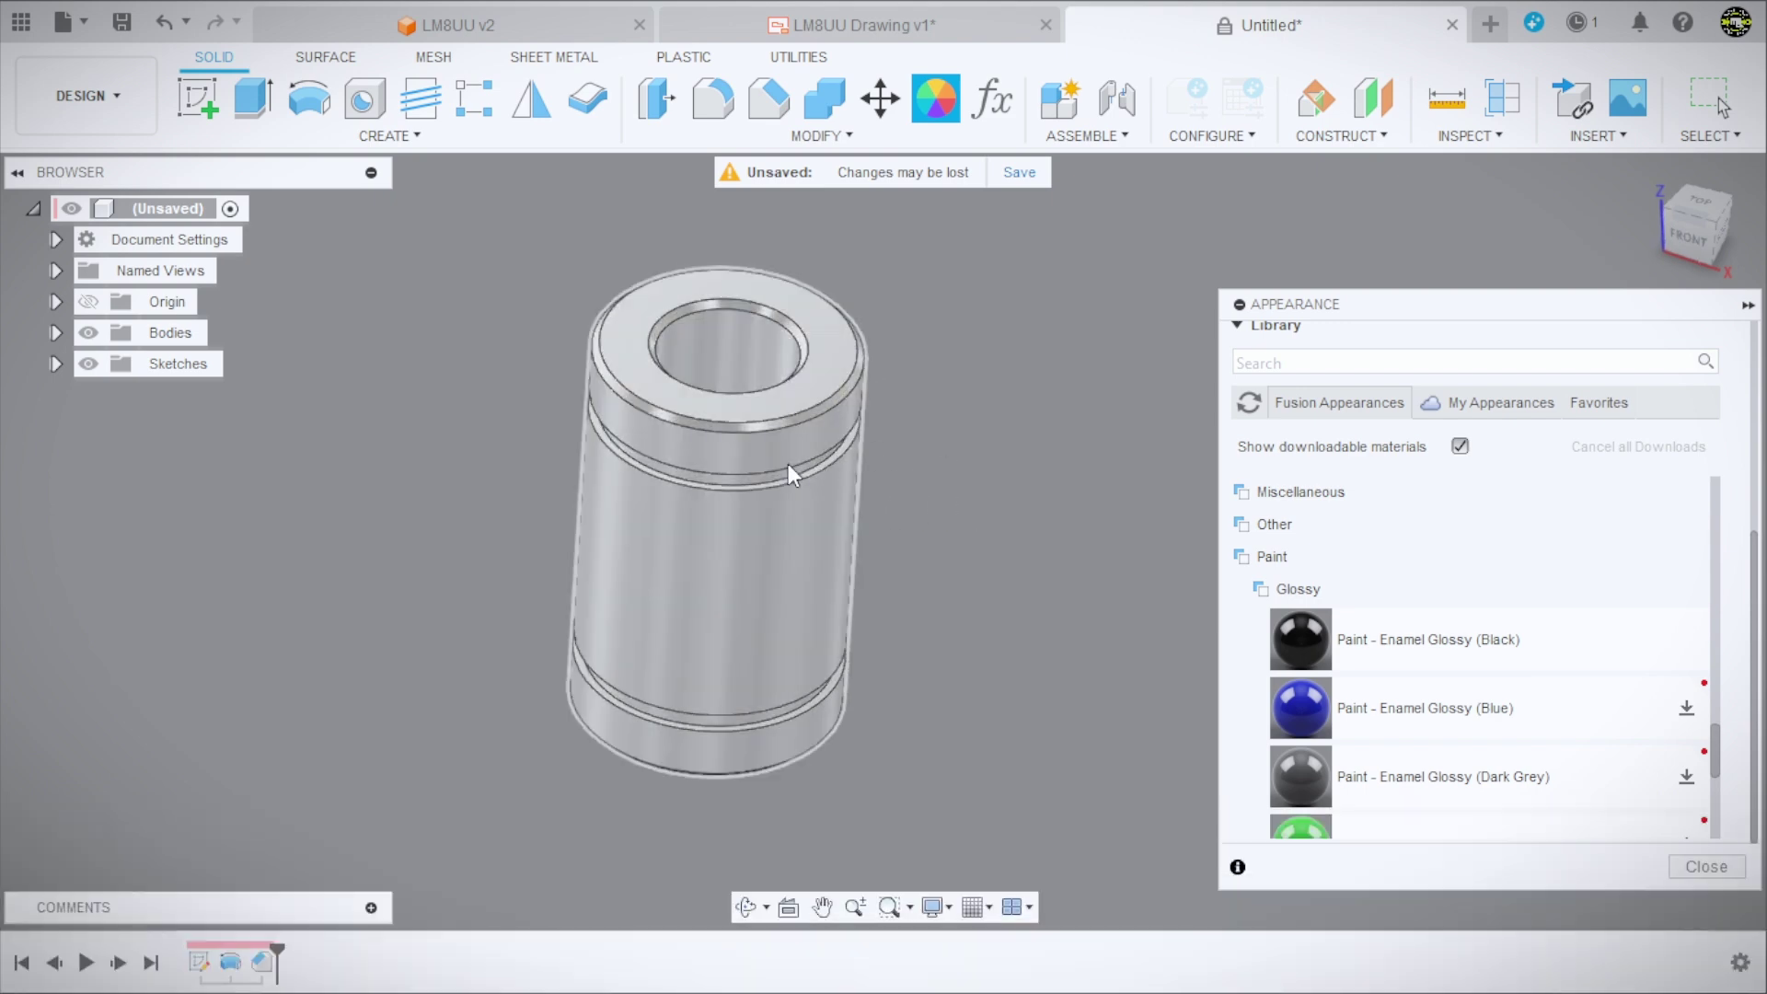
Paint all faces of the upper groove with the black glossy enamel.
{"action": "scroll", "coordinate": [776, 465], "scroll_direction": "up", "scroll_amount": 5}
{"action": "left_click_drag", "start_coordinate": [1308, 649], "coordinate": [897, 490]}
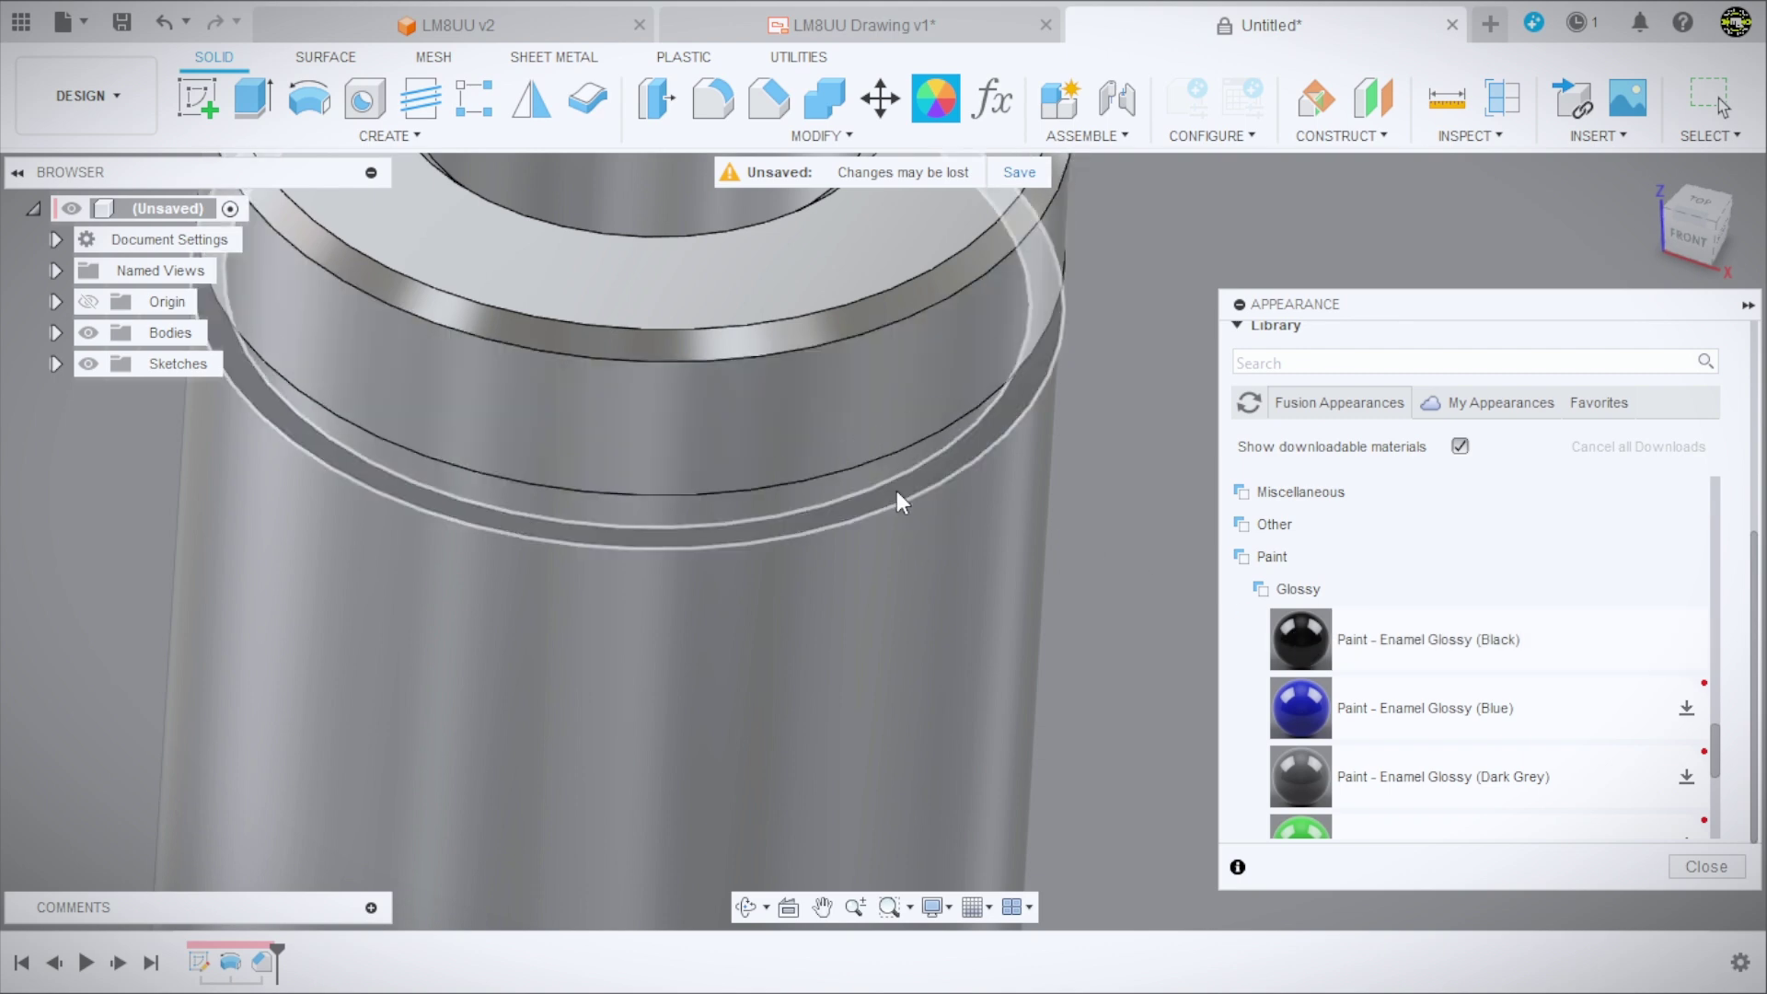
{"action": "scroll", "coordinate": [979, 504], "scroll_direction": "up", "scroll_amount": 2}
{"action": "scroll", "coordinate": [979, 504], "scroll_direction": "up", "scroll_amount": 2}
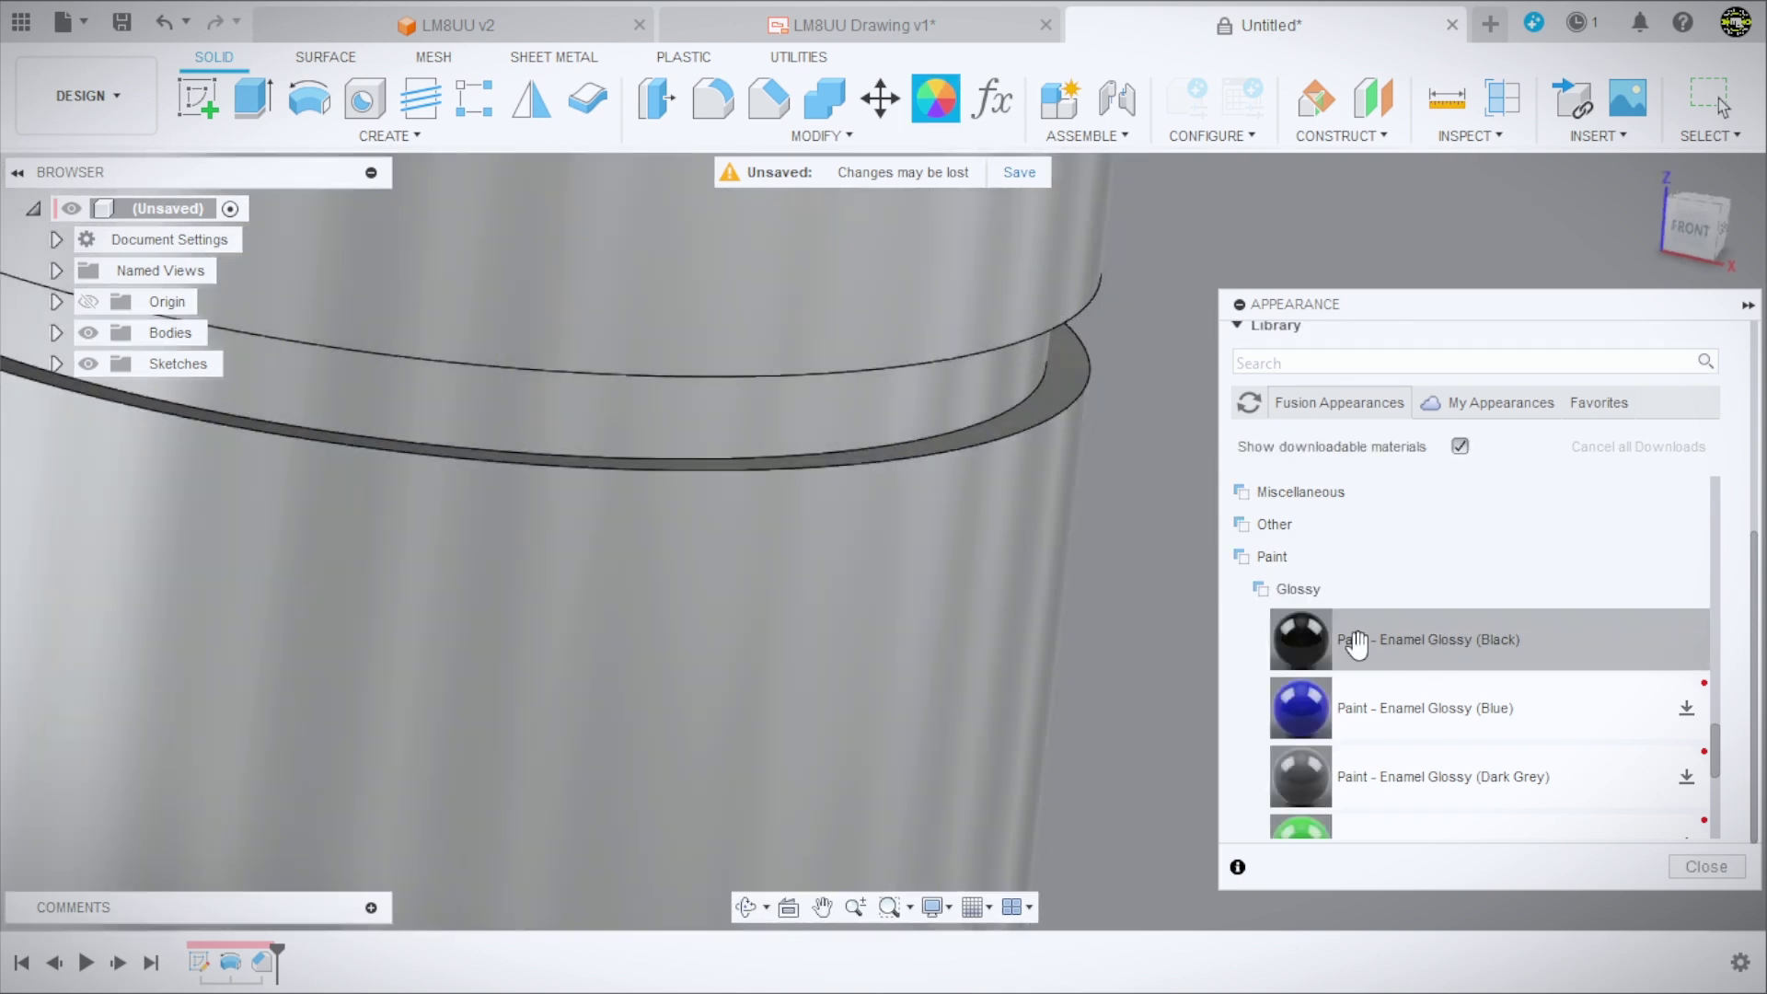
{"action": "left_click_drag", "start_coordinate": [1301, 644], "coordinate": [999, 405]}
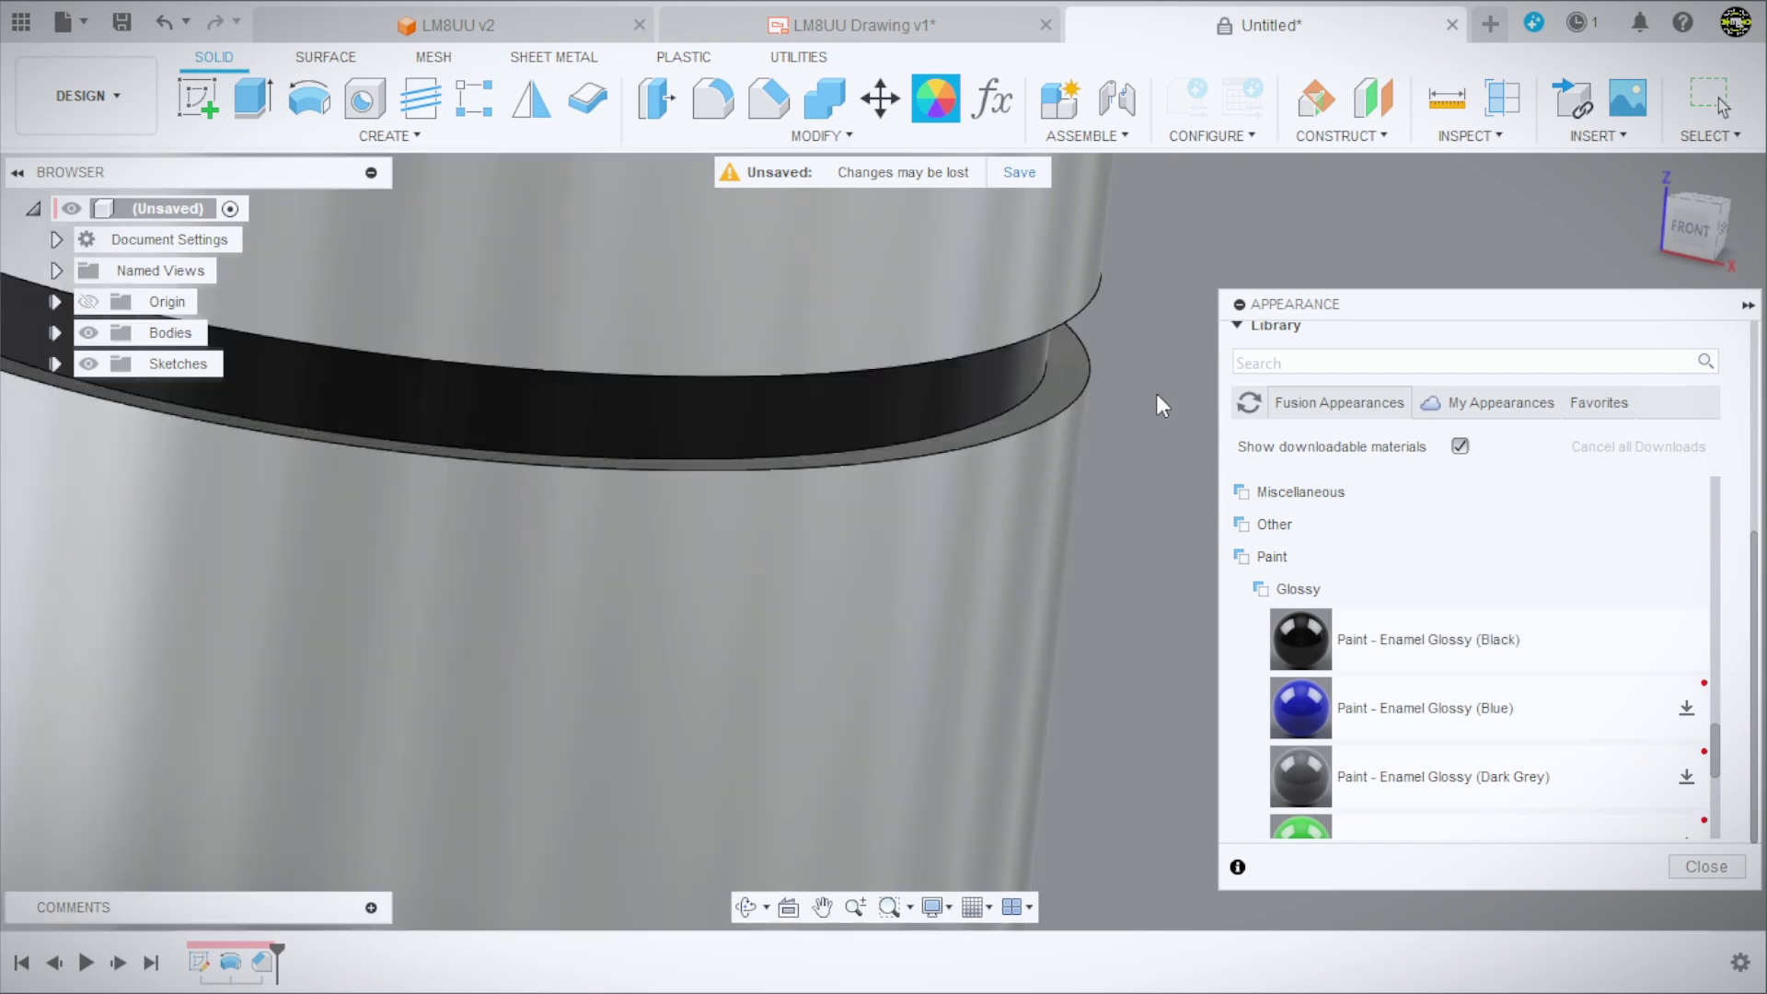
{"action": "middle_click_drag", "start_coordinate": [1156, 394], "coordinate": [1160, 317], "text": "shift"}
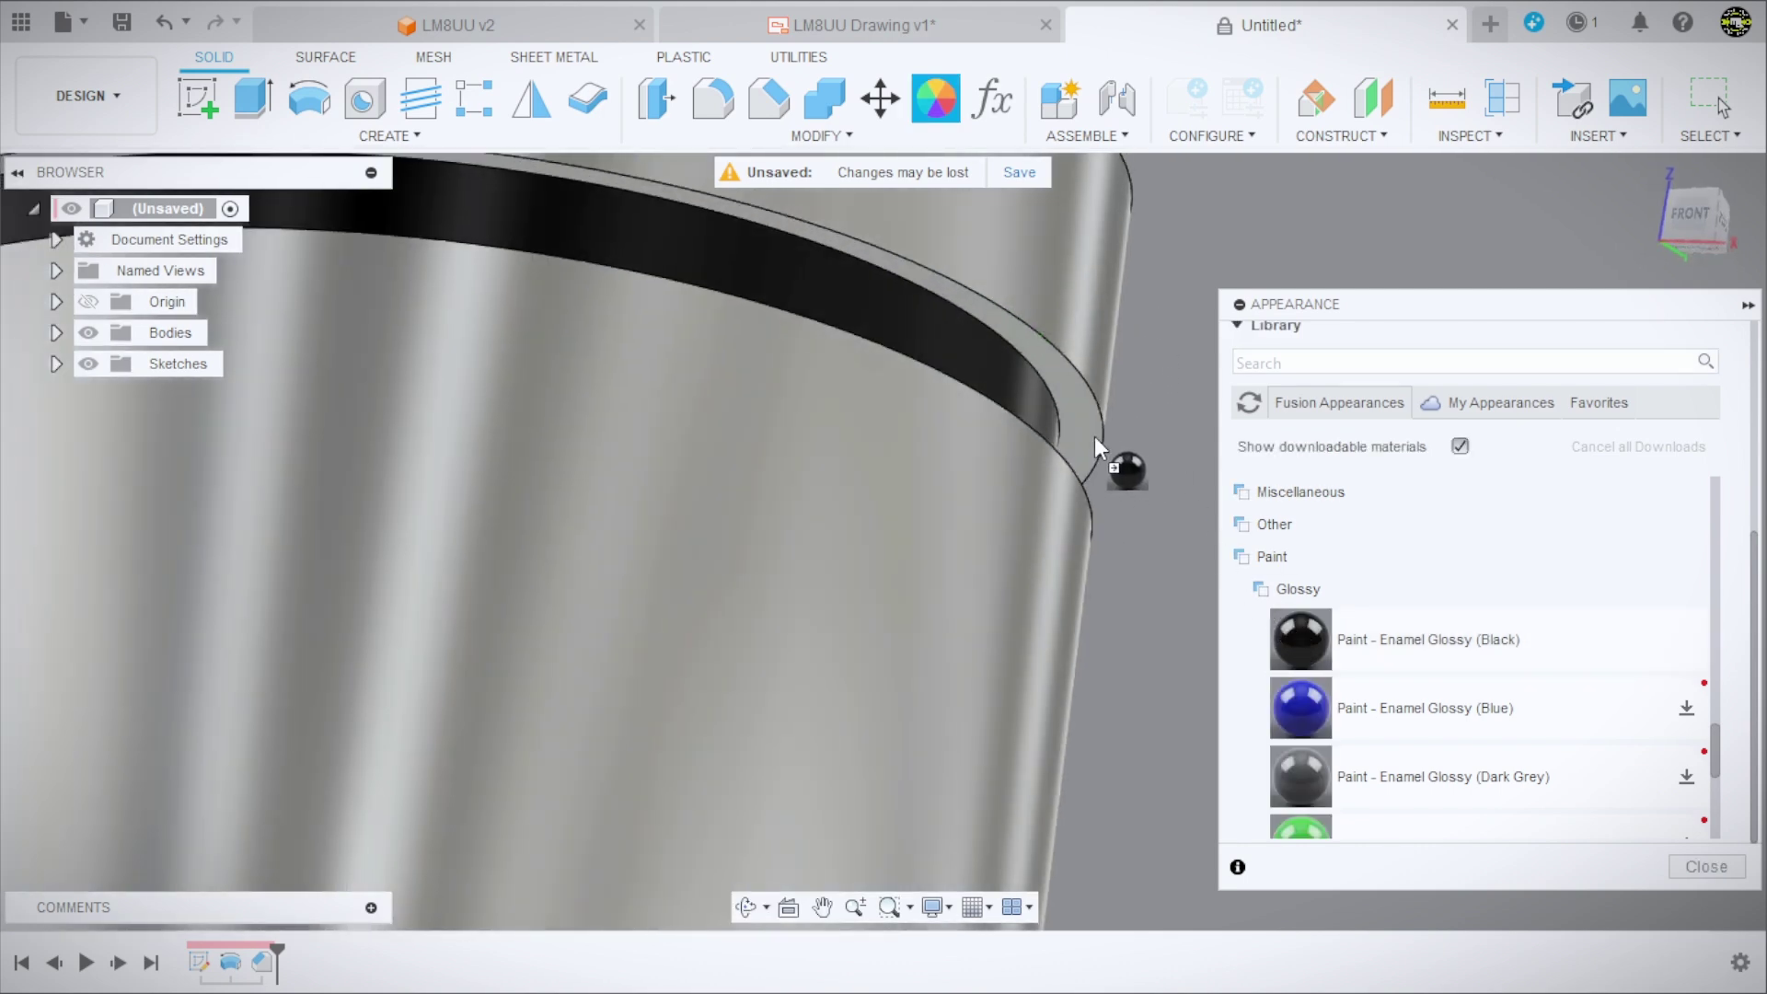
{"action": "left_click_drag", "start_coordinate": [1307, 649], "coordinate": [1129, 490]}
{"action": "middle_click_drag", "start_coordinate": [1129, 489], "coordinate": [1205, 609], "text": "shift"}
Paint the top bore and its chamfer black glossy enamel.
{"action": "scroll", "coordinate": [1028, 516], "scroll_direction": "down", "scroll_amount": 5}
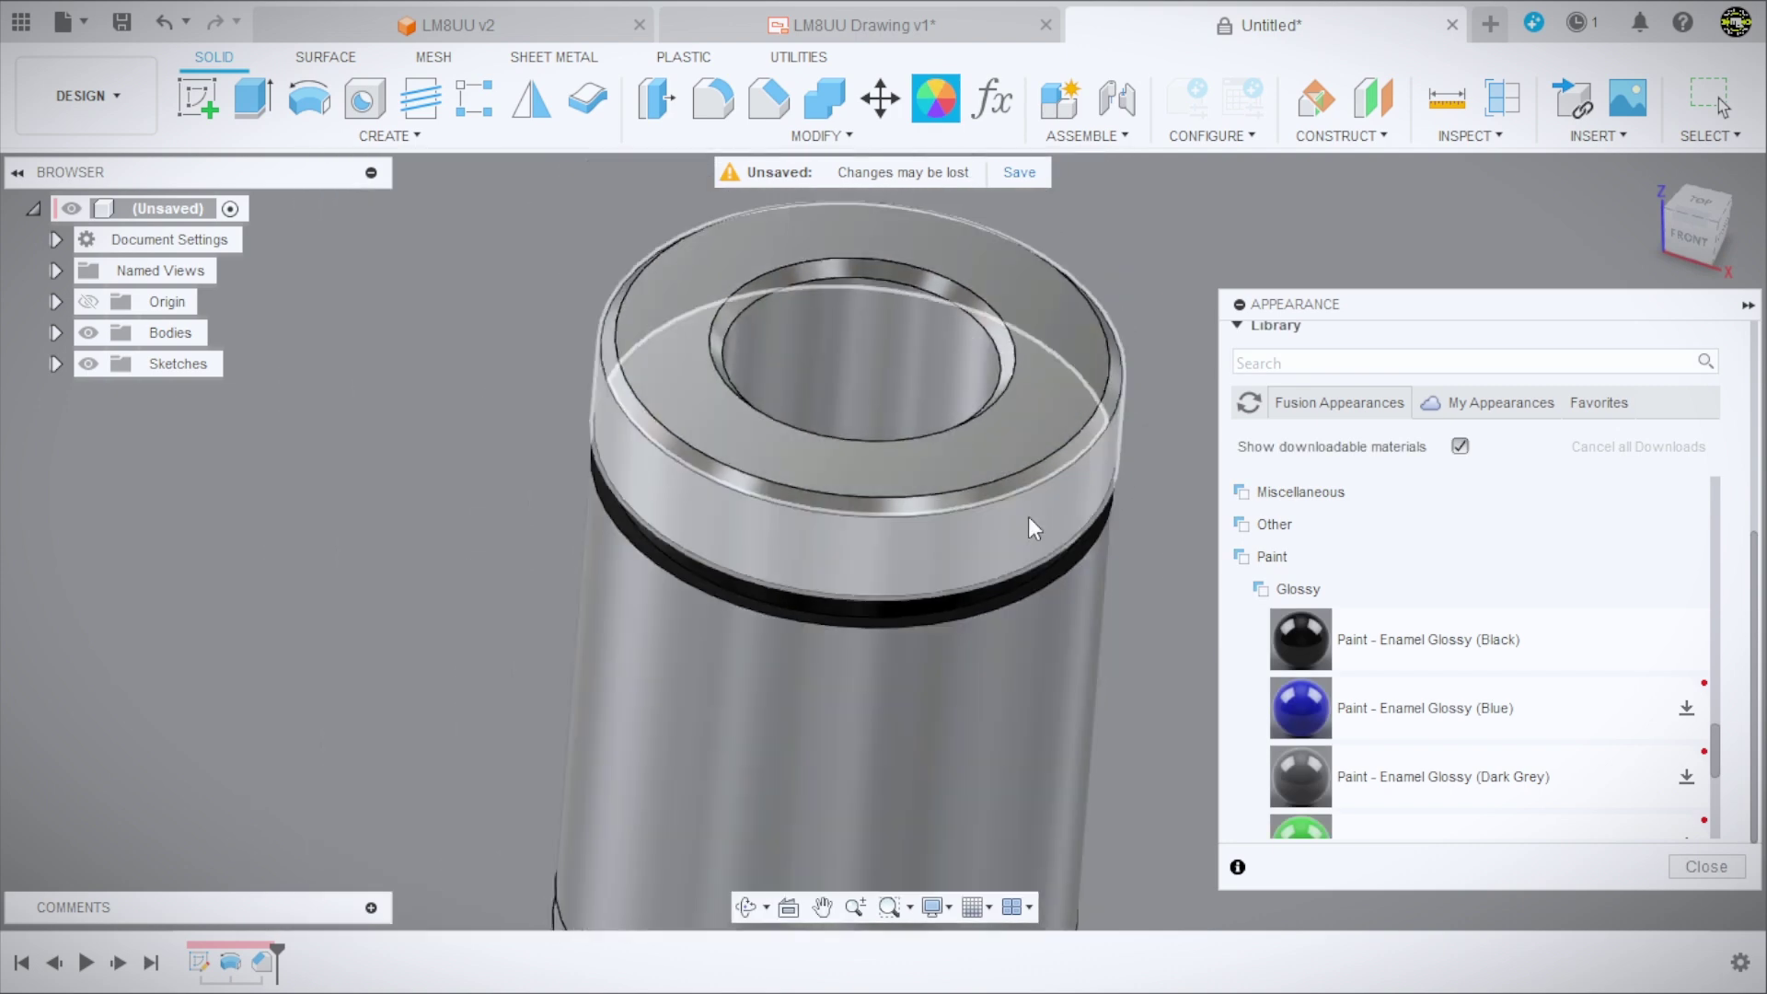
{"action": "scroll", "coordinate": [988, 294], "scroll_direction": "up", "scroll_amount": 6}
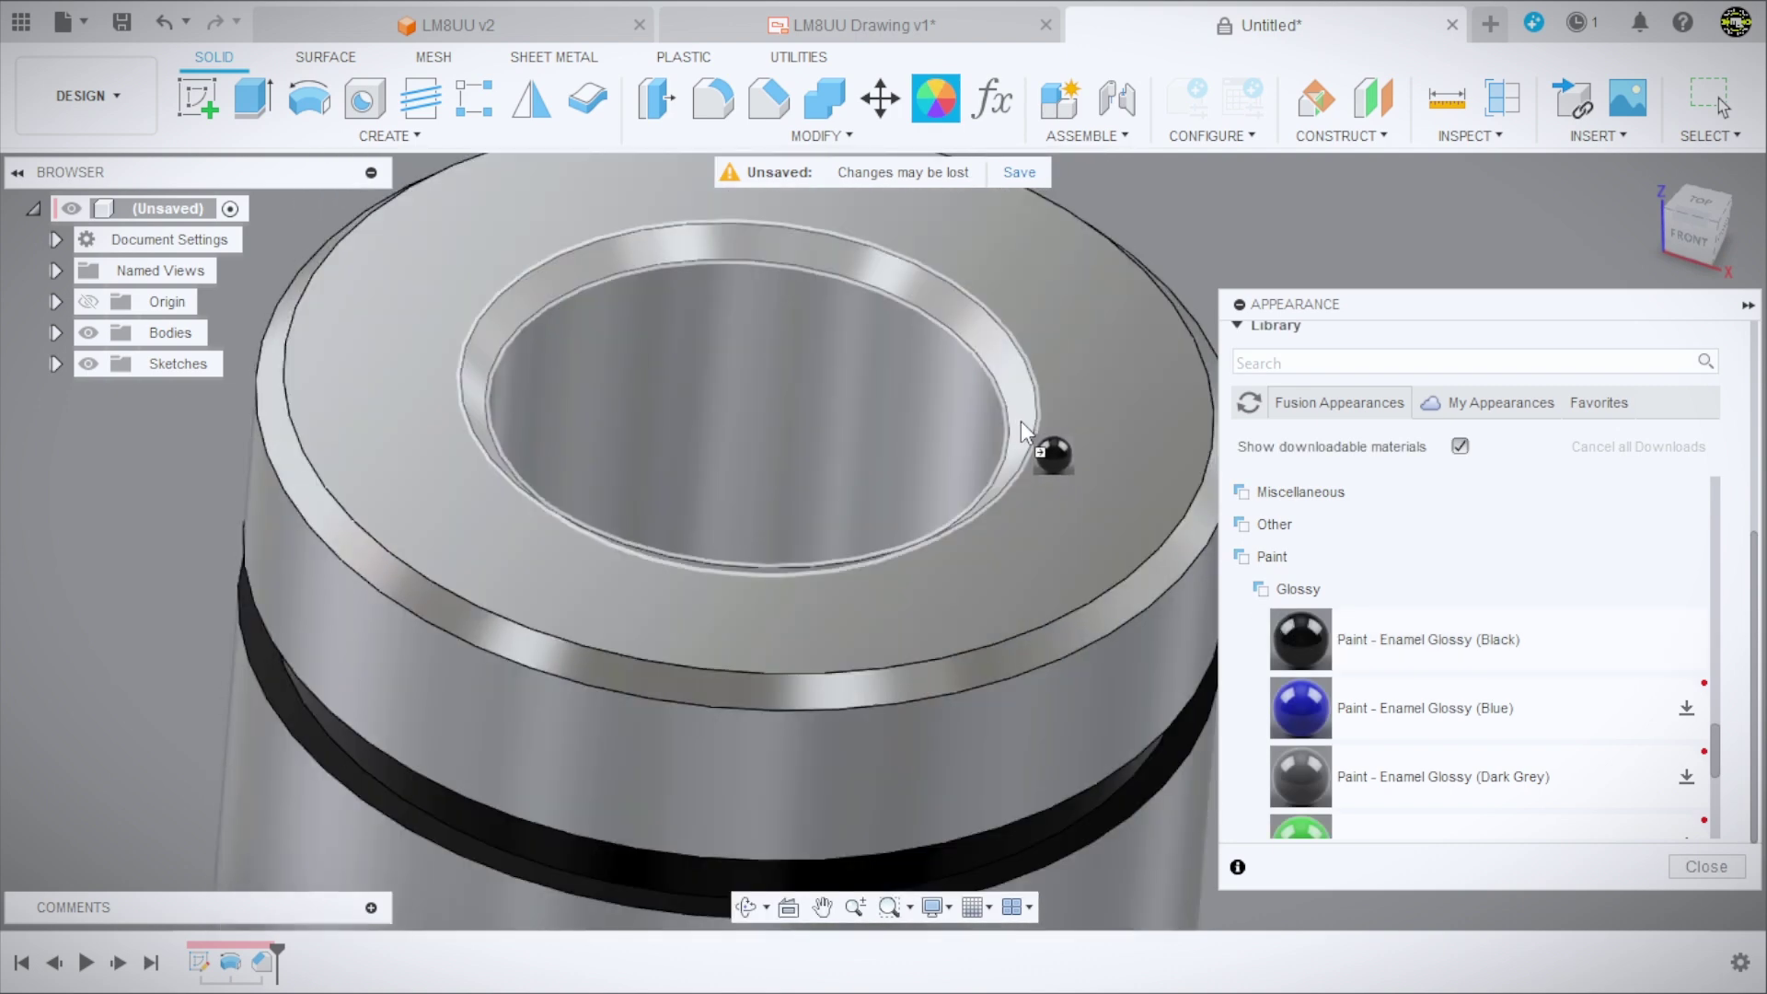
{"action": "left_click_drag", "start_coordinate": [1265, 609], "coordinate": [1018, 418]}
{"action": "mouse_move", "coordinate": [1301, 639]}
{"action": "left_mouse_down"}
{"action": "mouse_move", "coordinate": [1062, 480]}
{"action": "mouse_move", "coordinate": [948, 438]}
{"action": "left_mouse_up"}
{"action": "scroll", "coordinate": [881, 421], "scroll_direction": "down", "scroll_amount": 5}
{"action": "mouse_move", "coordinate": [1027, 589]}
{"action": "middle_mouse_down", "text": "shift"}
{"action": "mouse_move", "coordinate": [1035, 384]}
{"action": "mouse_move", "coordinate": [1017, 442]}
{"action": "middle_mouse_up", "text": "shift"}
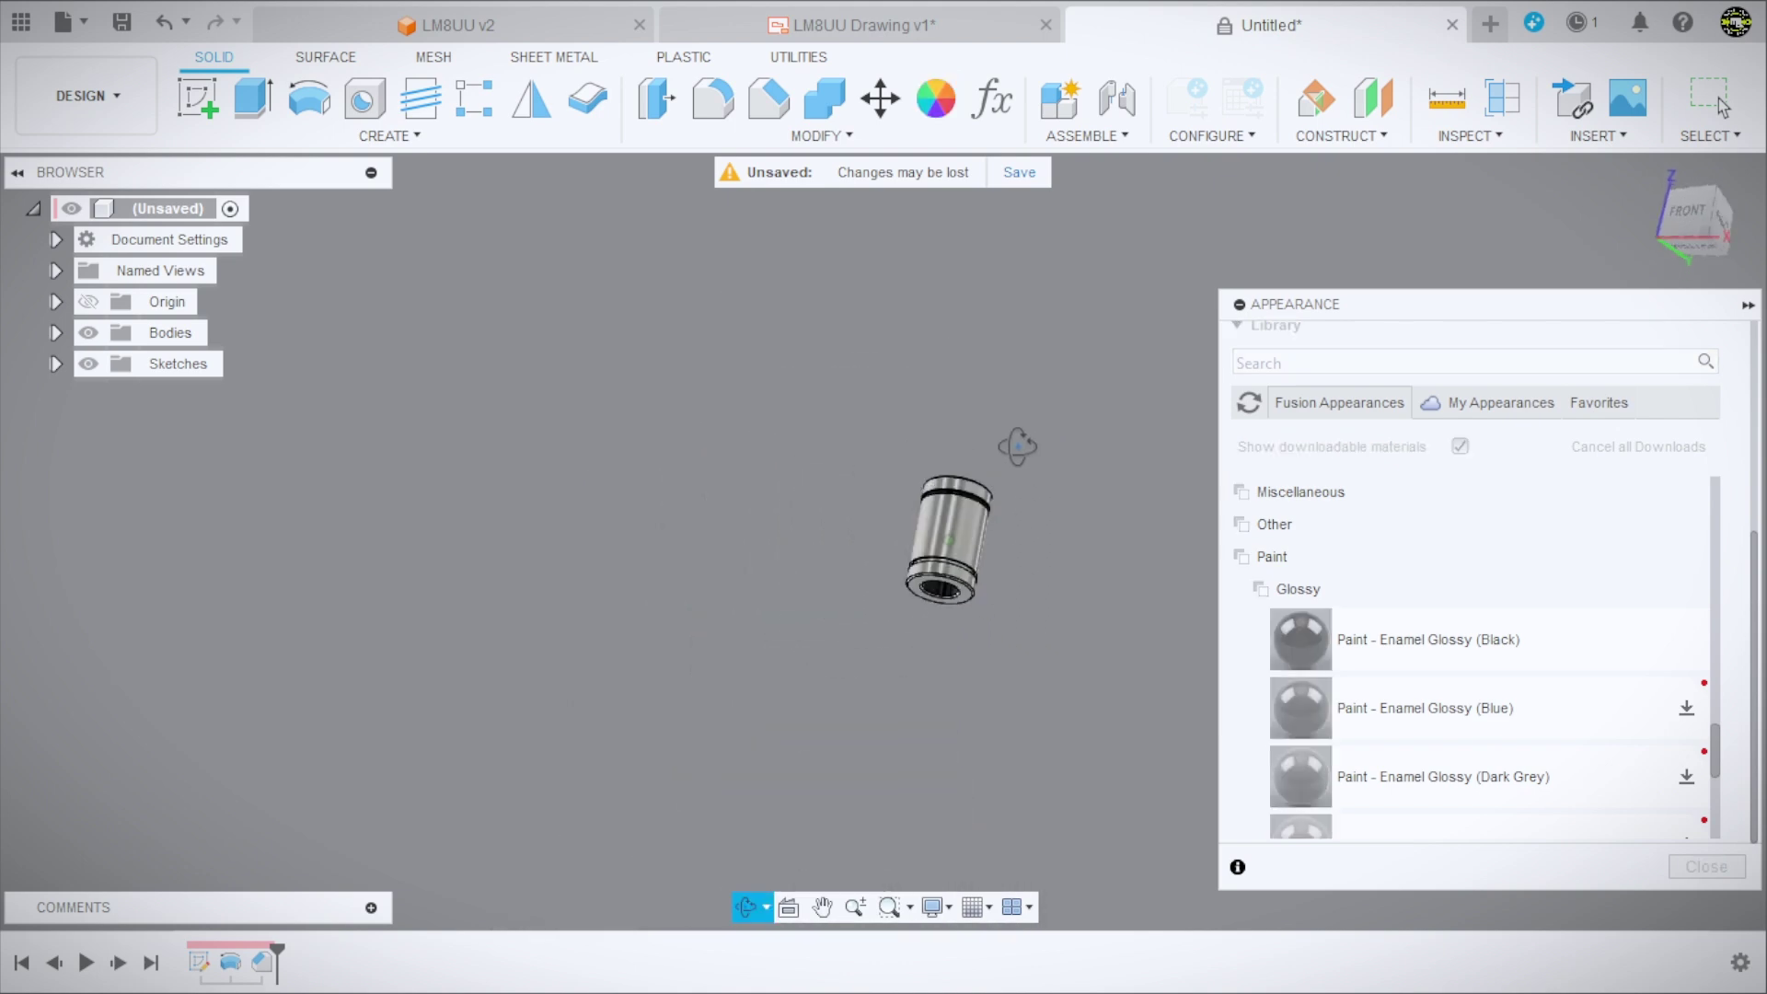
Paint the lower groove faces and bottom bore with the black glossy enamel.
{"action": "scroll", "coordinate": [981, 608], "scroll_direction": "up", "scroll_amount": 2}
{"action": "scroll", "coordinate": [954, 586], "scroll_direction": "up", "scroll_amount": 3}
{"action": "scroll", "coordinate": [1085, 488], "scroll_direction": "up", "scroll_amount": 3}
{"action": "scroll", "coordinate": [1086, 481], "scroll_direction": "up", "scroll_amount": 2}
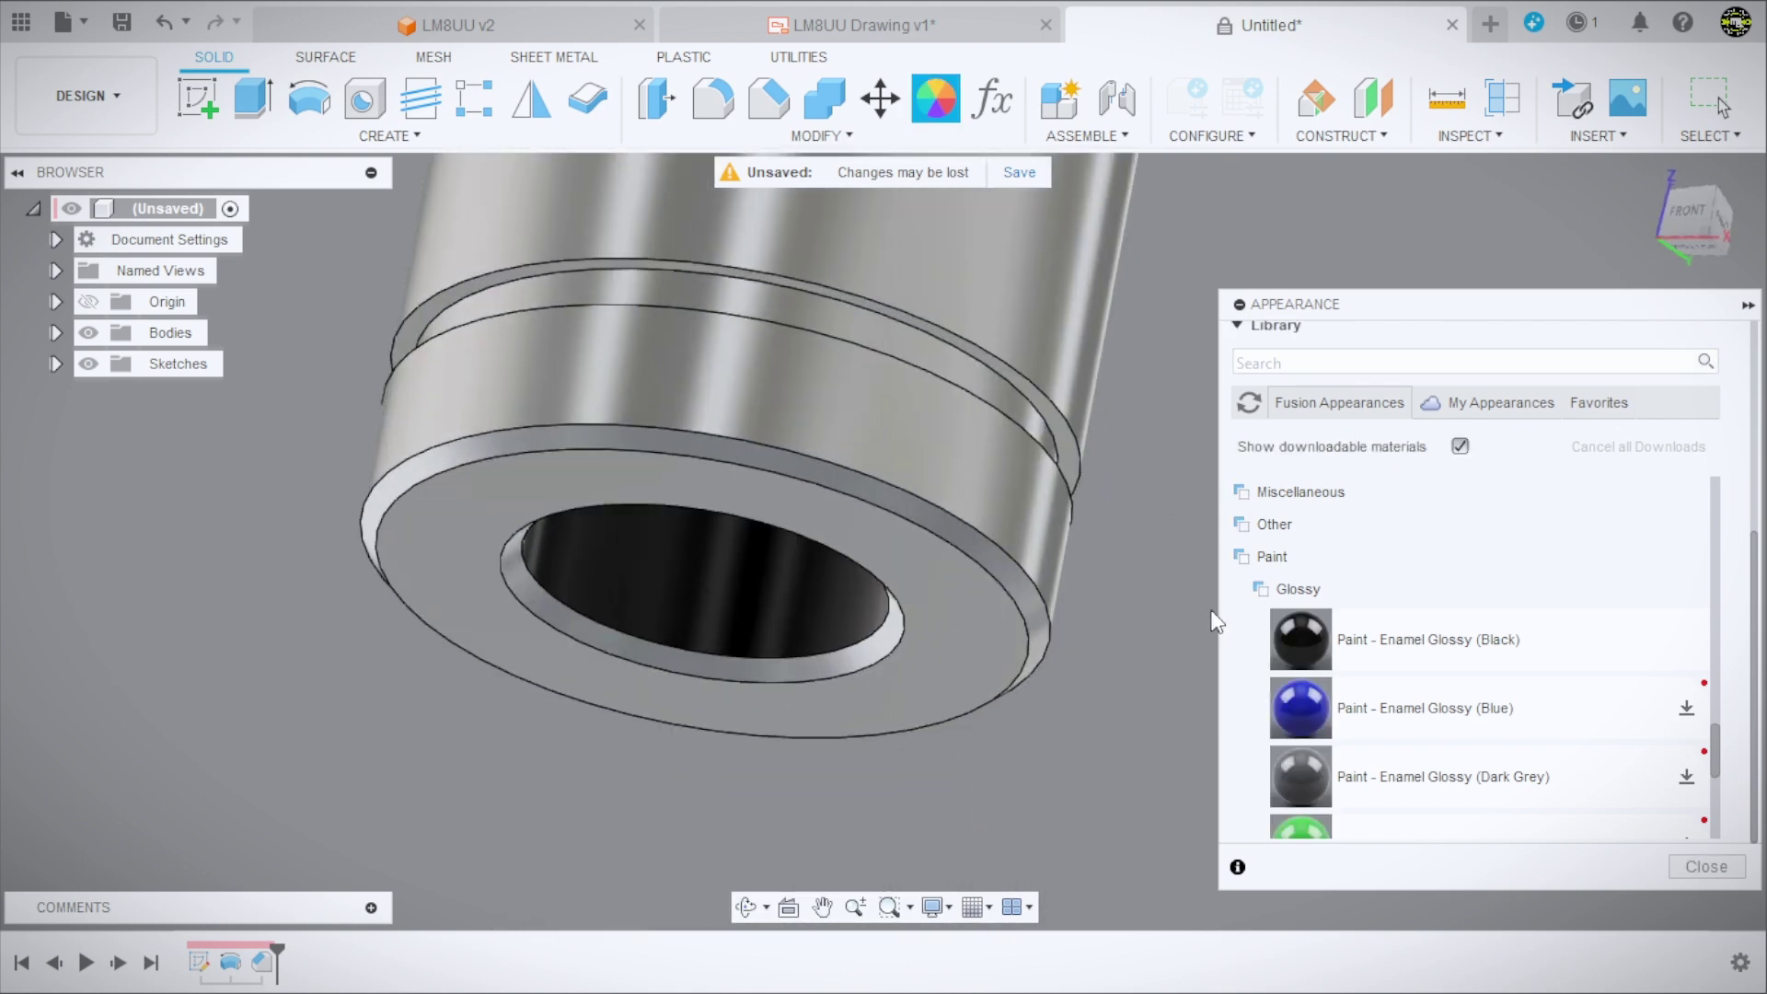
{"action": "scroll", "coordinate": [1112, 436], "scroll_direction": "up", "scroll_amount": 2}
{"action": "scroll", "coordinate": [1292, 642], "scroll_direction": "up", "scroll_amount": 2}
{"action": "left_click_drag", "start_coordinate": [1289, 727], "coordinate": [1049, 395]}
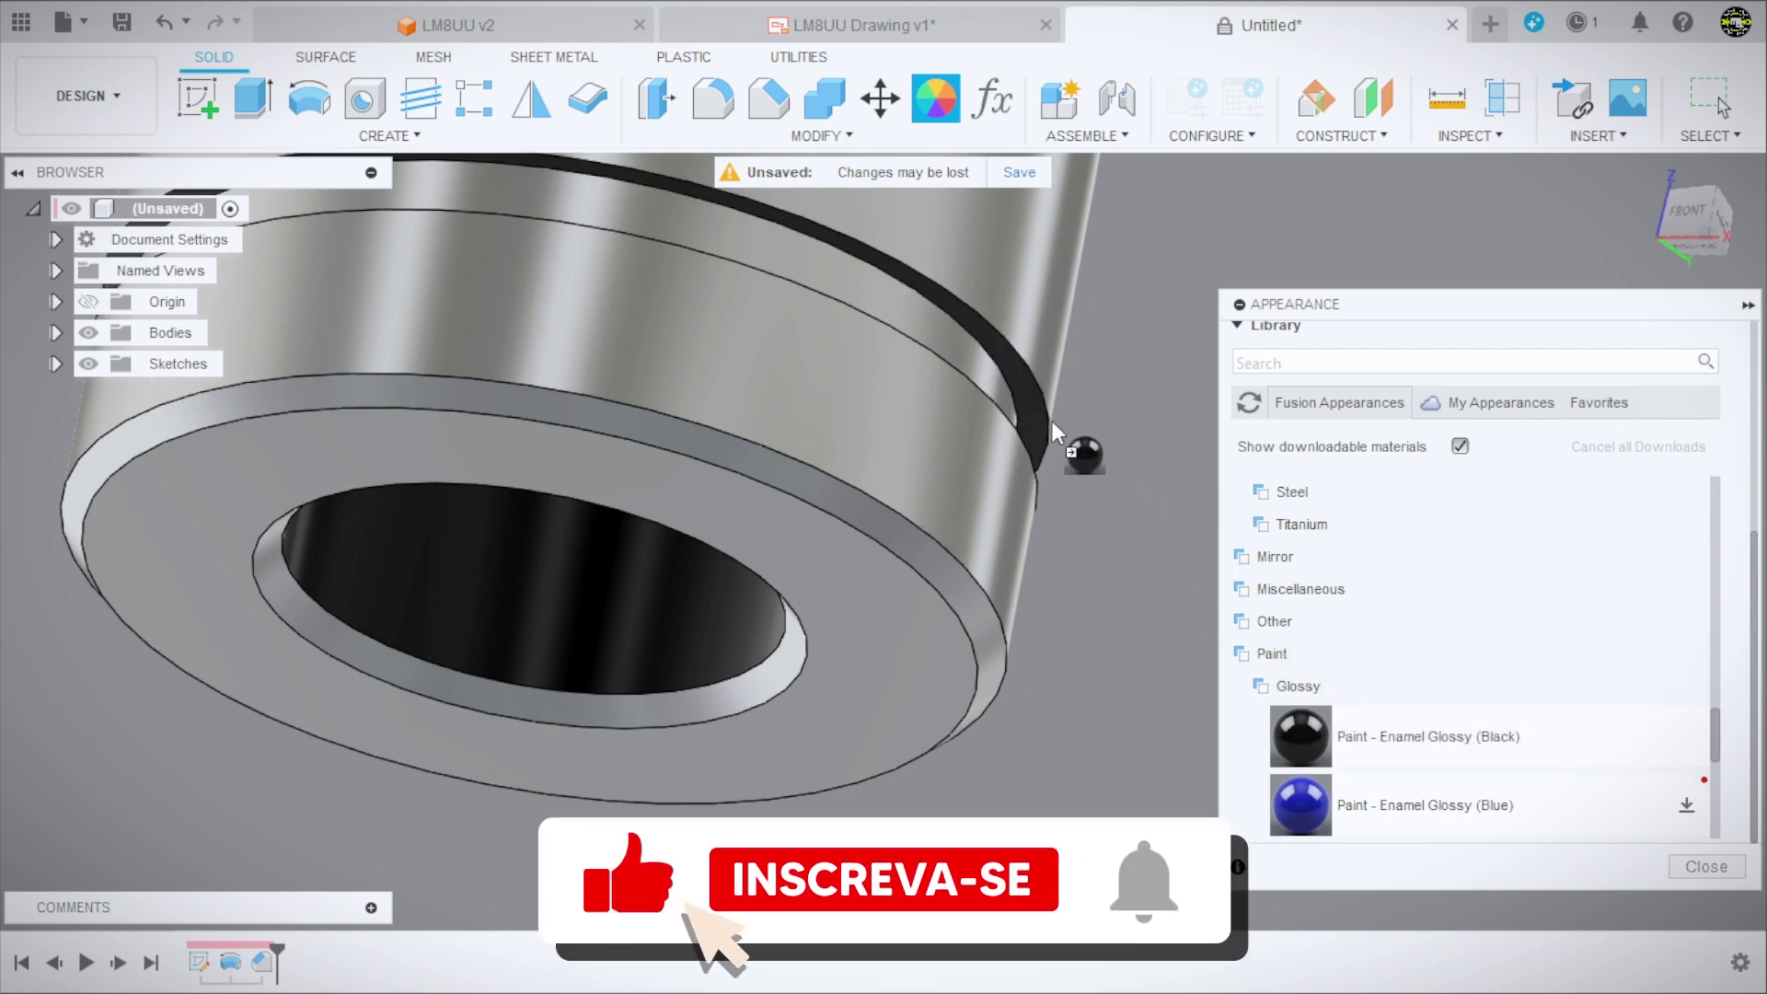
{"action": "left_click_drag", "start_coordinate": [1299, 718], "coordinate": [992, 380]}
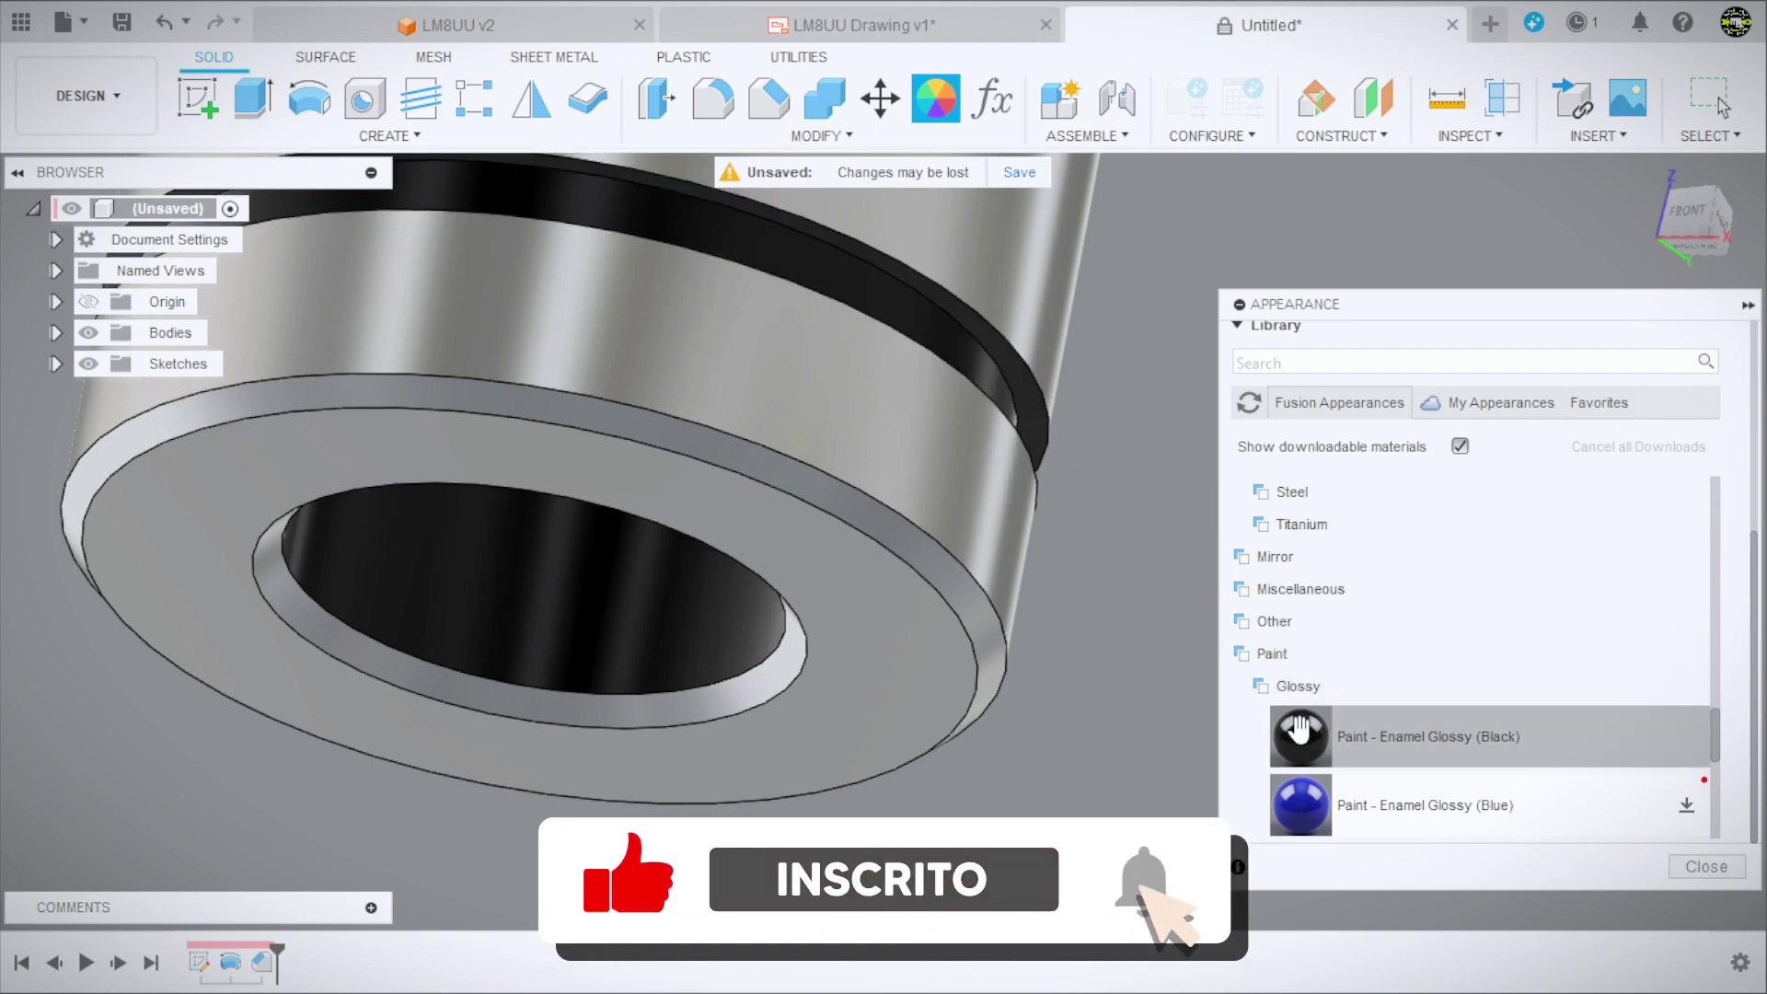
{"action": "left_click_drag", "start_coordinate": [1300, 736], "coordinate": [788, 672]}
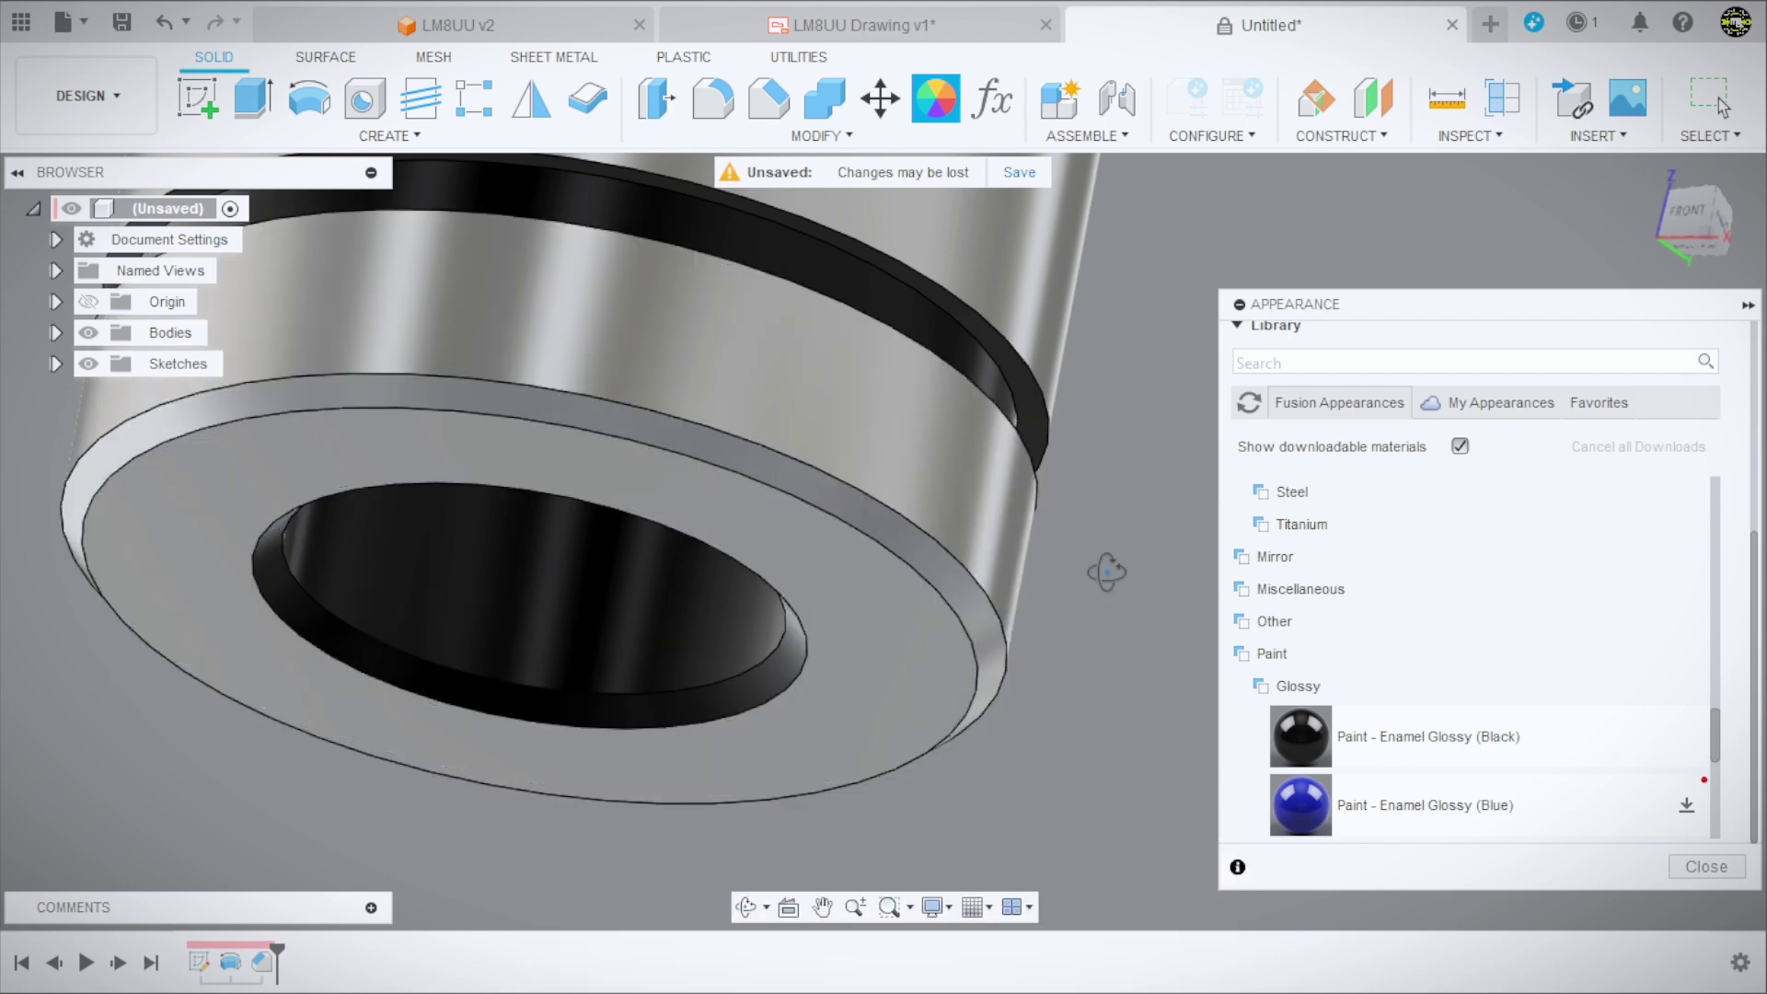
{"action": "middle_click_drag", "start_coordinate": [1108, 564], "coordinate": [1285, 727], "text": "shift"}
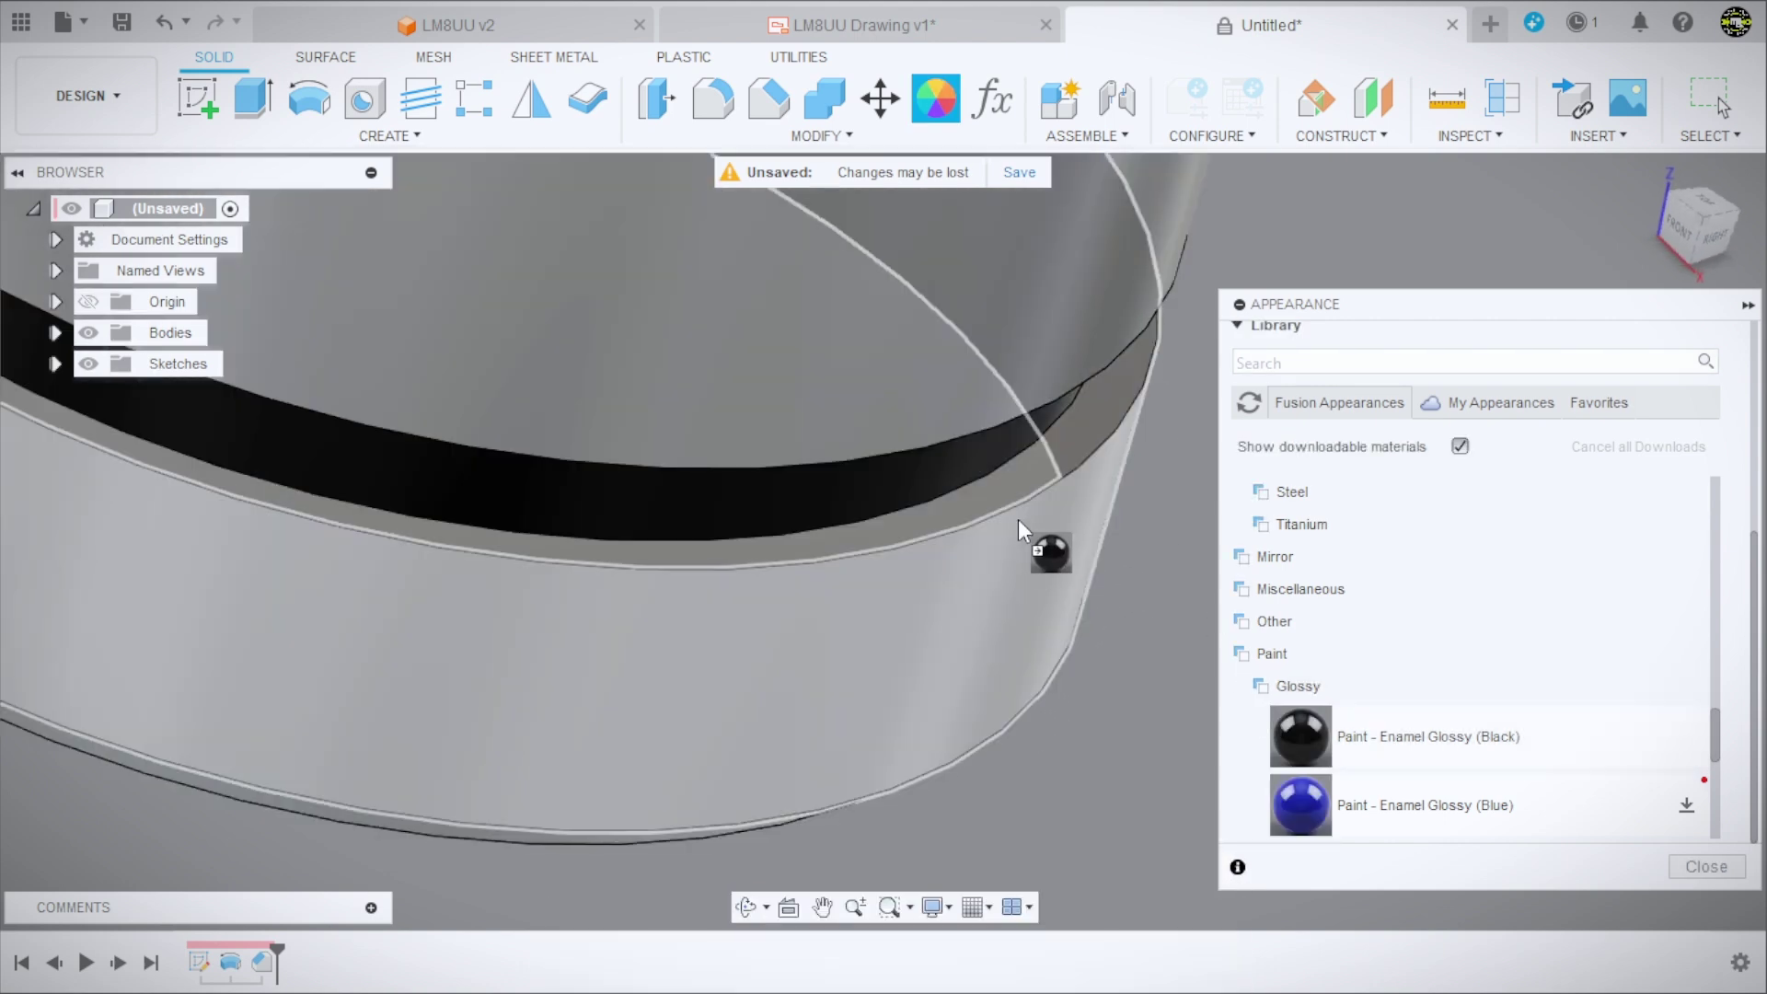
{"action": "left_click_drag", "start_coordinate": [1286, 727], "coordinate": [1012, 484]}
{"action": "mouse_move", "coordinate": [1012, 484]}
{"action": "middle_mouse_down", "text": "shift"}
{"action": "mouse_move", "coordinate": [924, 703]}
{"action": "mouse_move", "coordinate": [1066, 659]}
{"action": "mouse_move", "coordinate": [1035, 718]}
{"action": "middle_mouse_up", "text": "shift"}
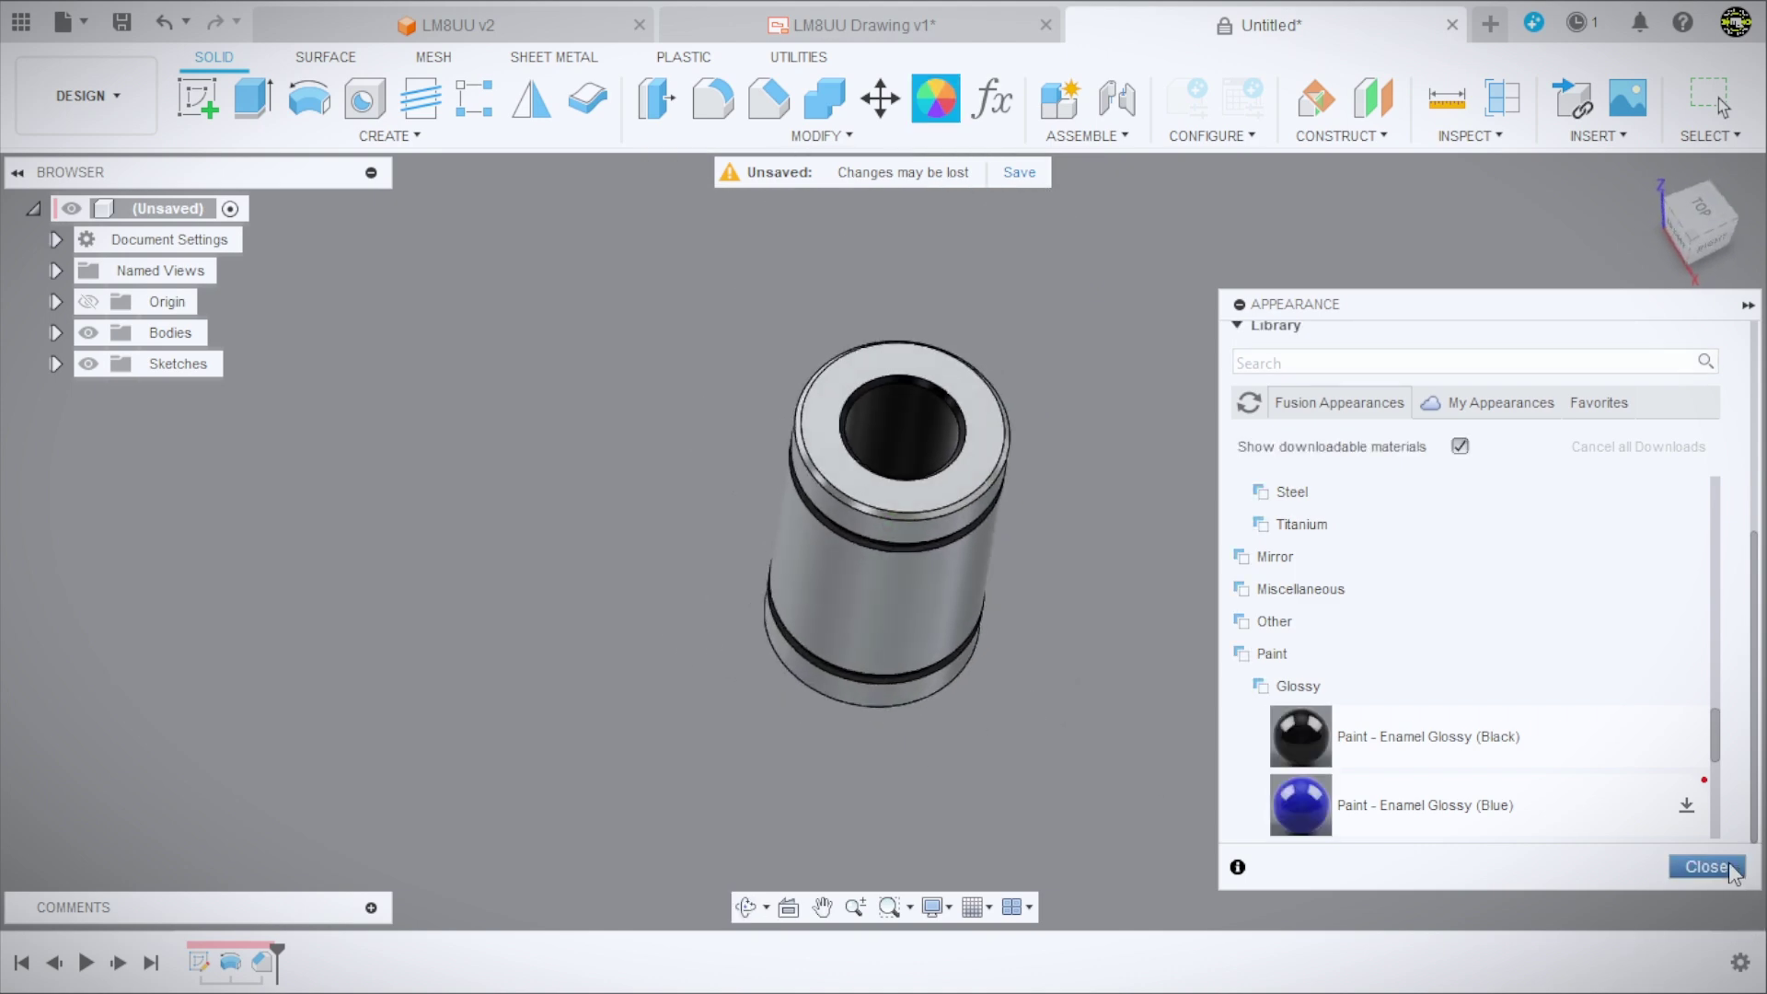
Edit the body's profile sketch, changing the 24 mm length dimension to 45 mm.
{"action": "left_click", "coordinate": [1706, 866]}
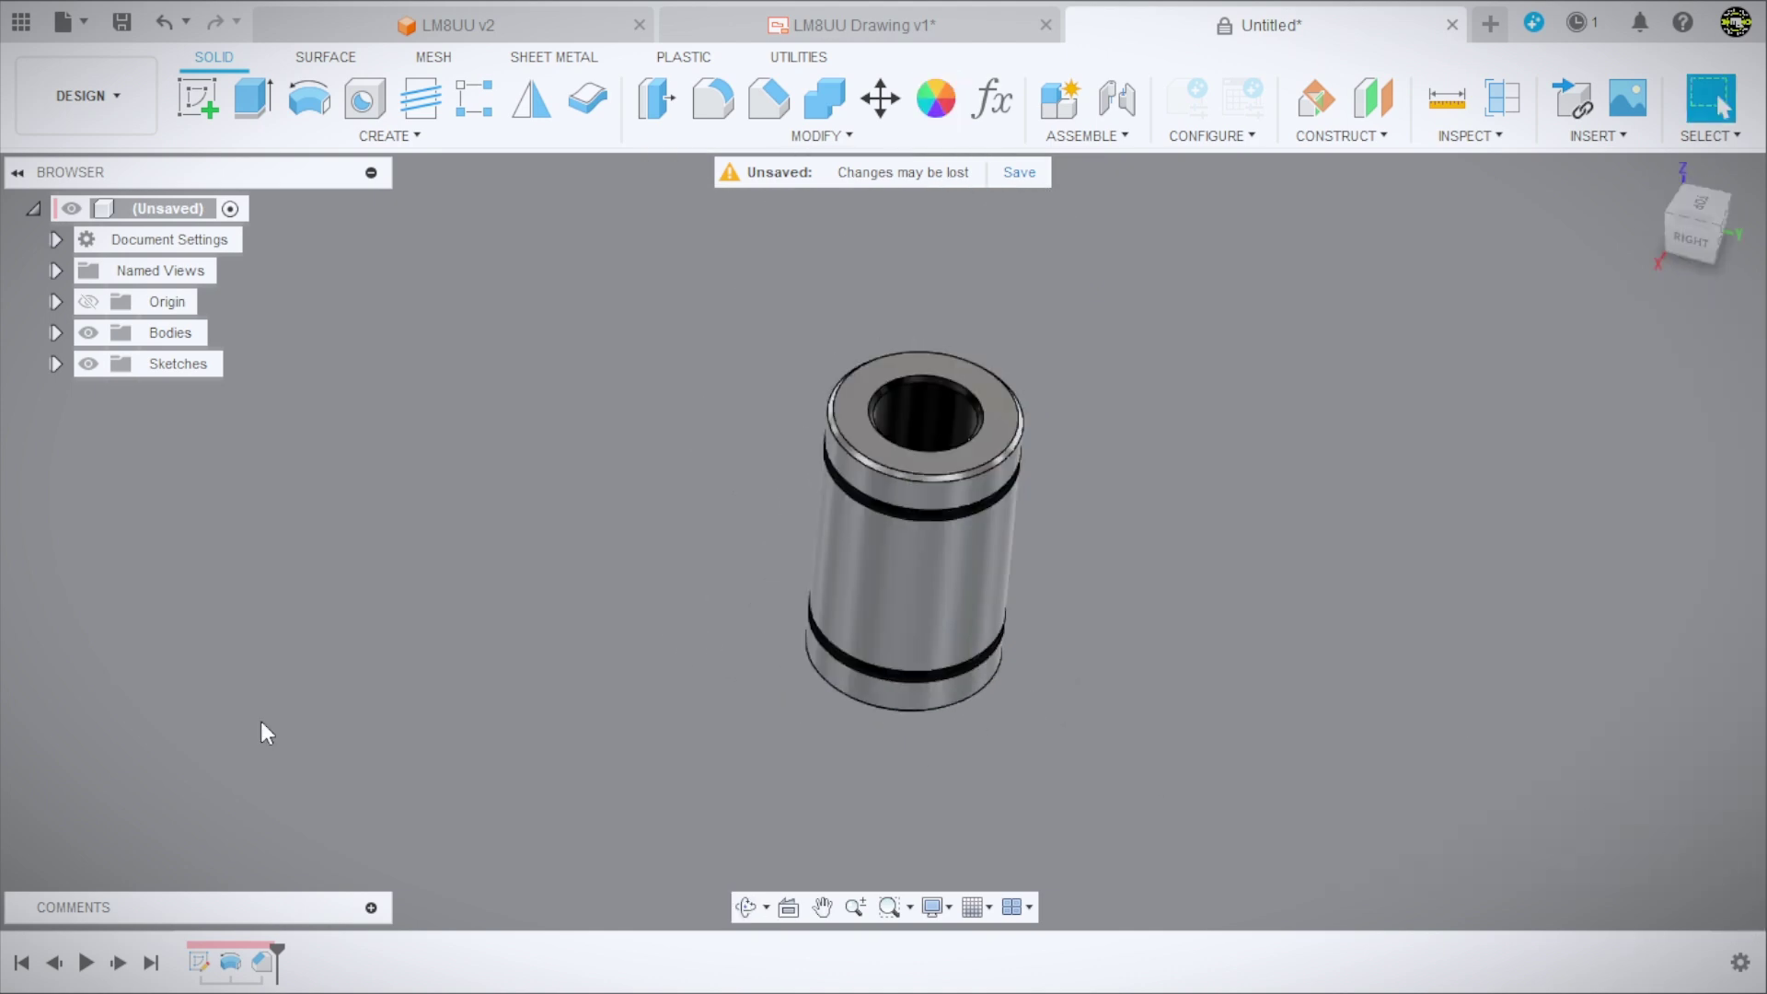
{"action": "double_click", "coordinate": [198, 961]}
{"action": "double_click", "coordinate": [853, 401]}
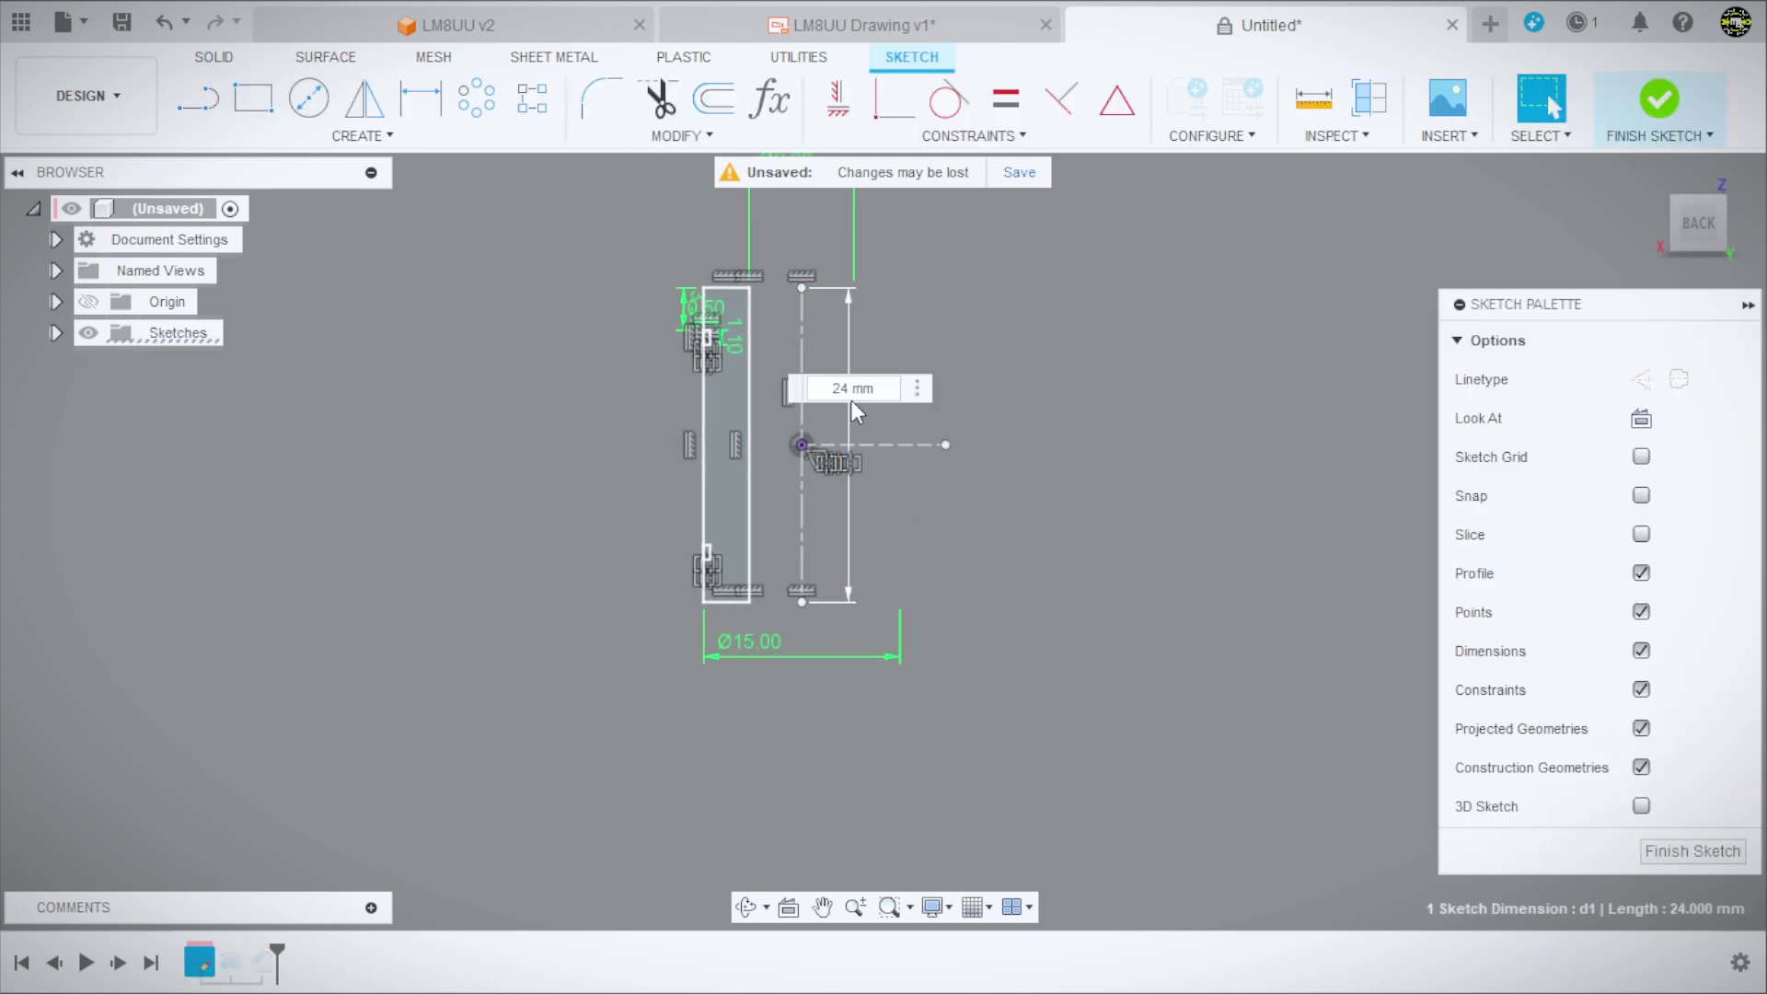
{"action": "type", "text": "45"}
{"action": "key", "text": "Return"}
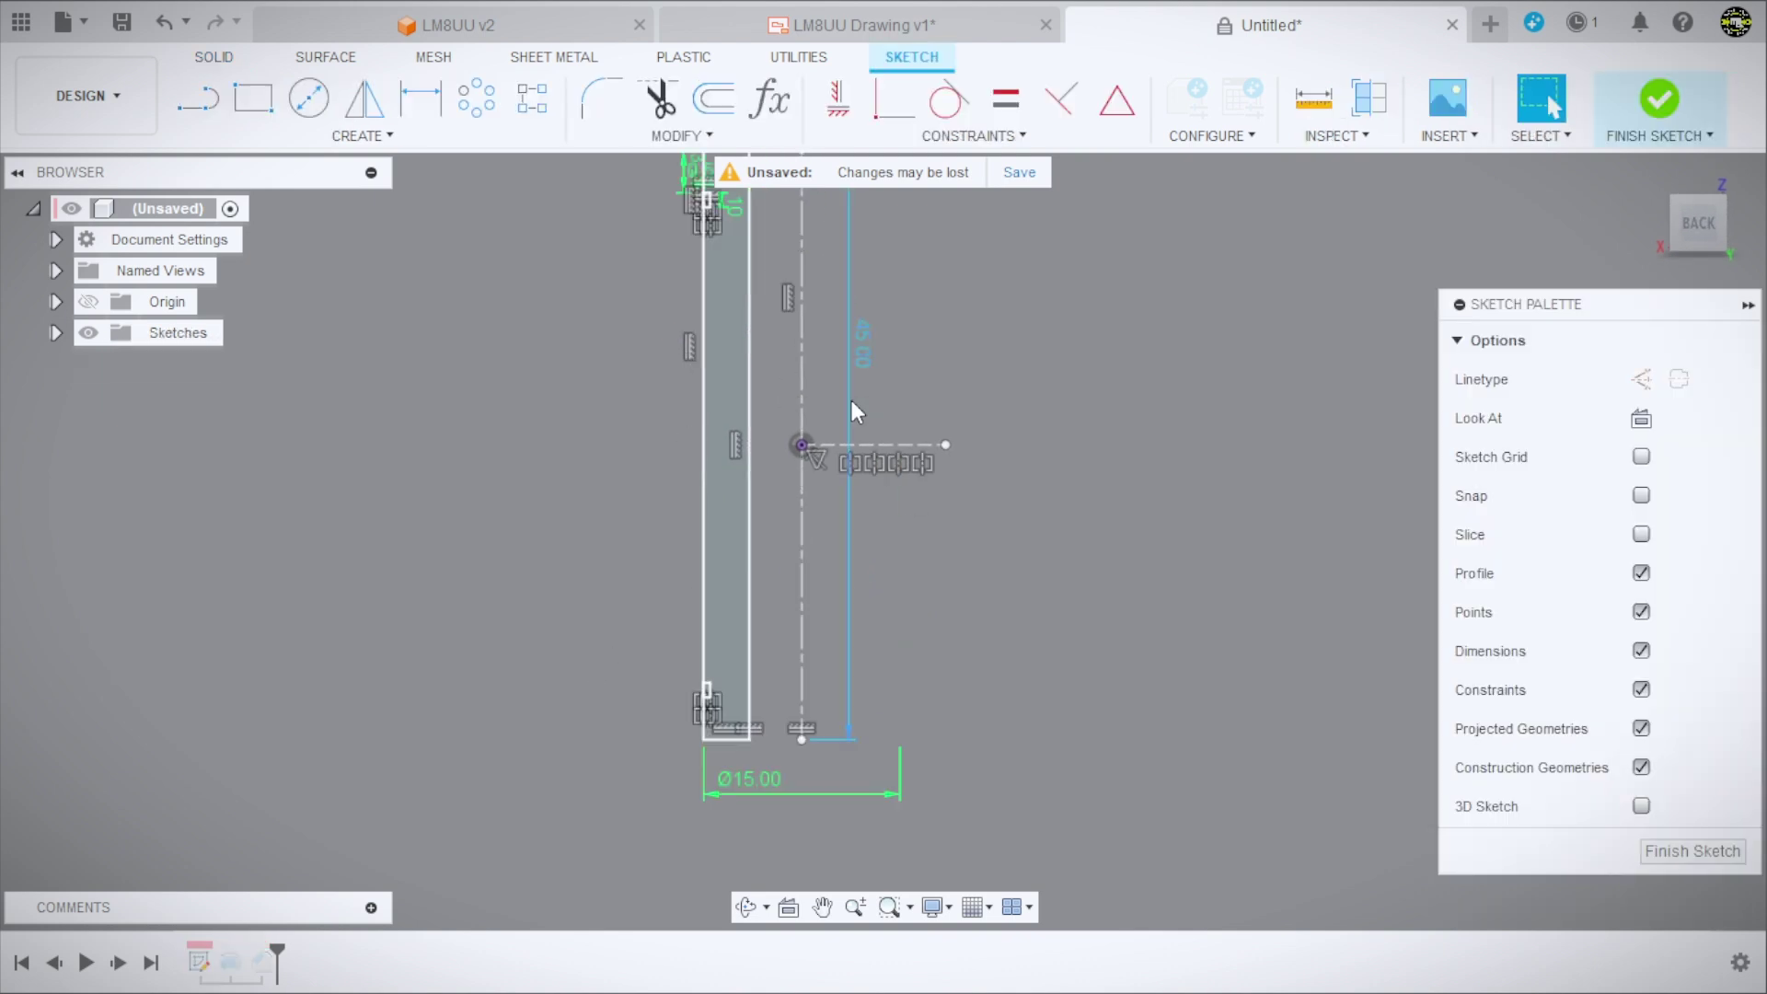
{"action": "left_click", "coordinate": [1618, 129]}
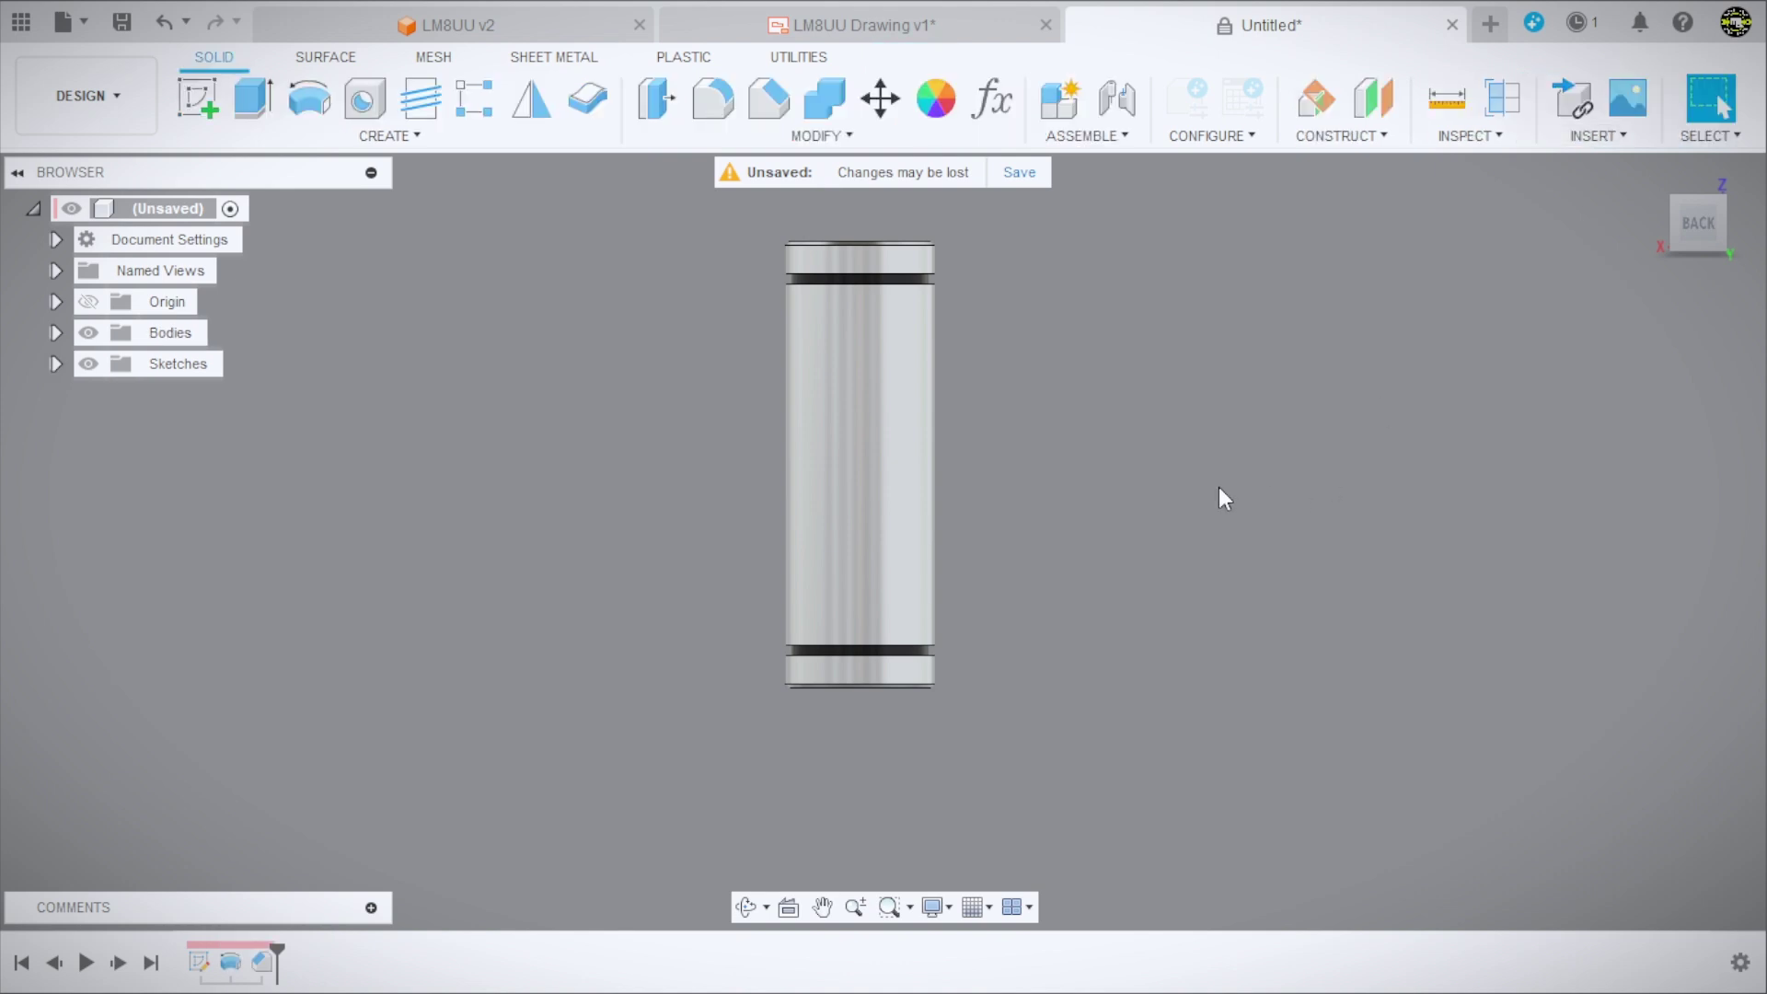
{"action": "mouse_move", "coordinate": [1218, 488]}
{"action": "middle_mouse_down", "text": "shift"}
{"action": "mouse_move", "coordinate": [1092, 583]}
{"action": "mouse_move", "coordinate": [1191, 617]}
{"action": "middle_mouse_up", "text": "shift"}
{"action": "scroll", "coordinate": [1136, 430], "scroll_direction": "up", "scroll_amount": 3}
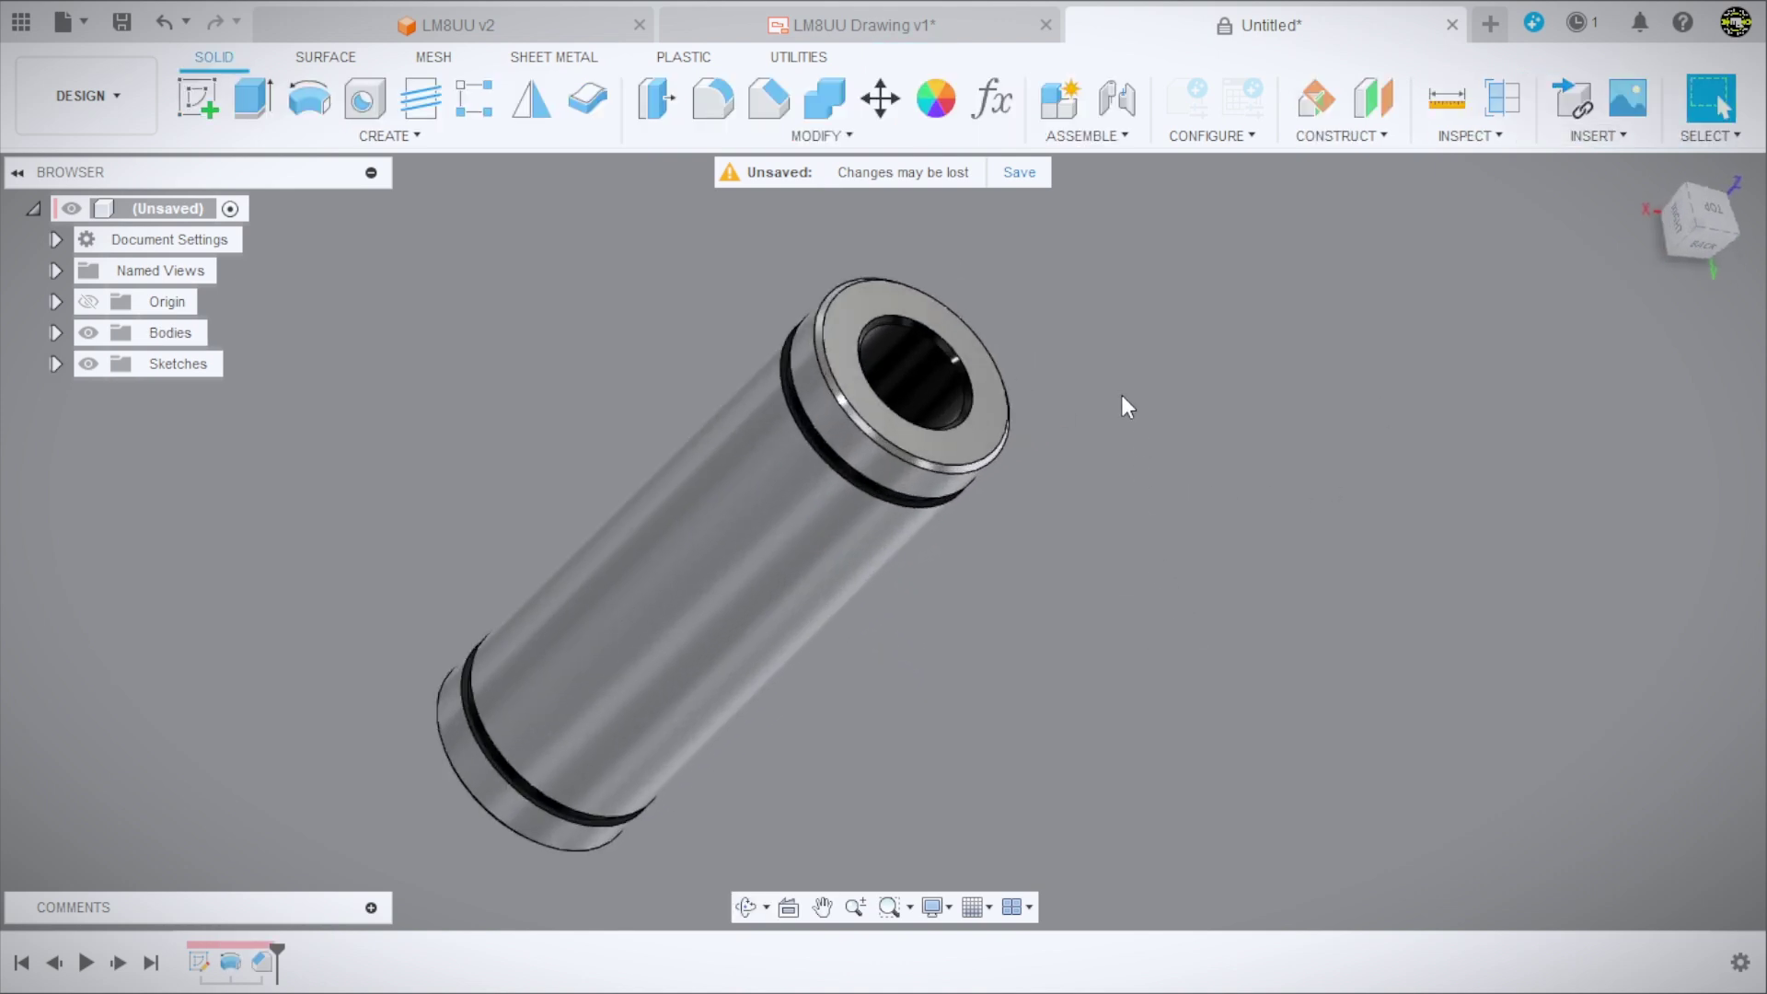
{"action": "mouse_move", "coordinate": [1123, 395]}
{"action": "middle_mouse_down", "text": "shift"}
{"action": "mouse_move", "coordinate": [982, 481]}
{"action": "mouse_move", "coordinate": [589, 342]}
{"action": "mouse_move", "coordinate": [816, 252]}
{"action": "mouse_move", "coordinate": [911, 343]}
{"action": "mouse_move", "coordinate": [923, 306]}
{"action": "mouse_move", "coordinate": [875, 335]}
{"action": "mouse_move", "coordinate": [702, 623]}
{"action": "mouse_move", "coordinate": [650, 671]}
{"action": "mouse_move", "coordinate": [659, 646]}
{"action": "mouse_move", "coordinate": [1002, 591]}
{"action": "middle_mouse_up", "text": "shift"}
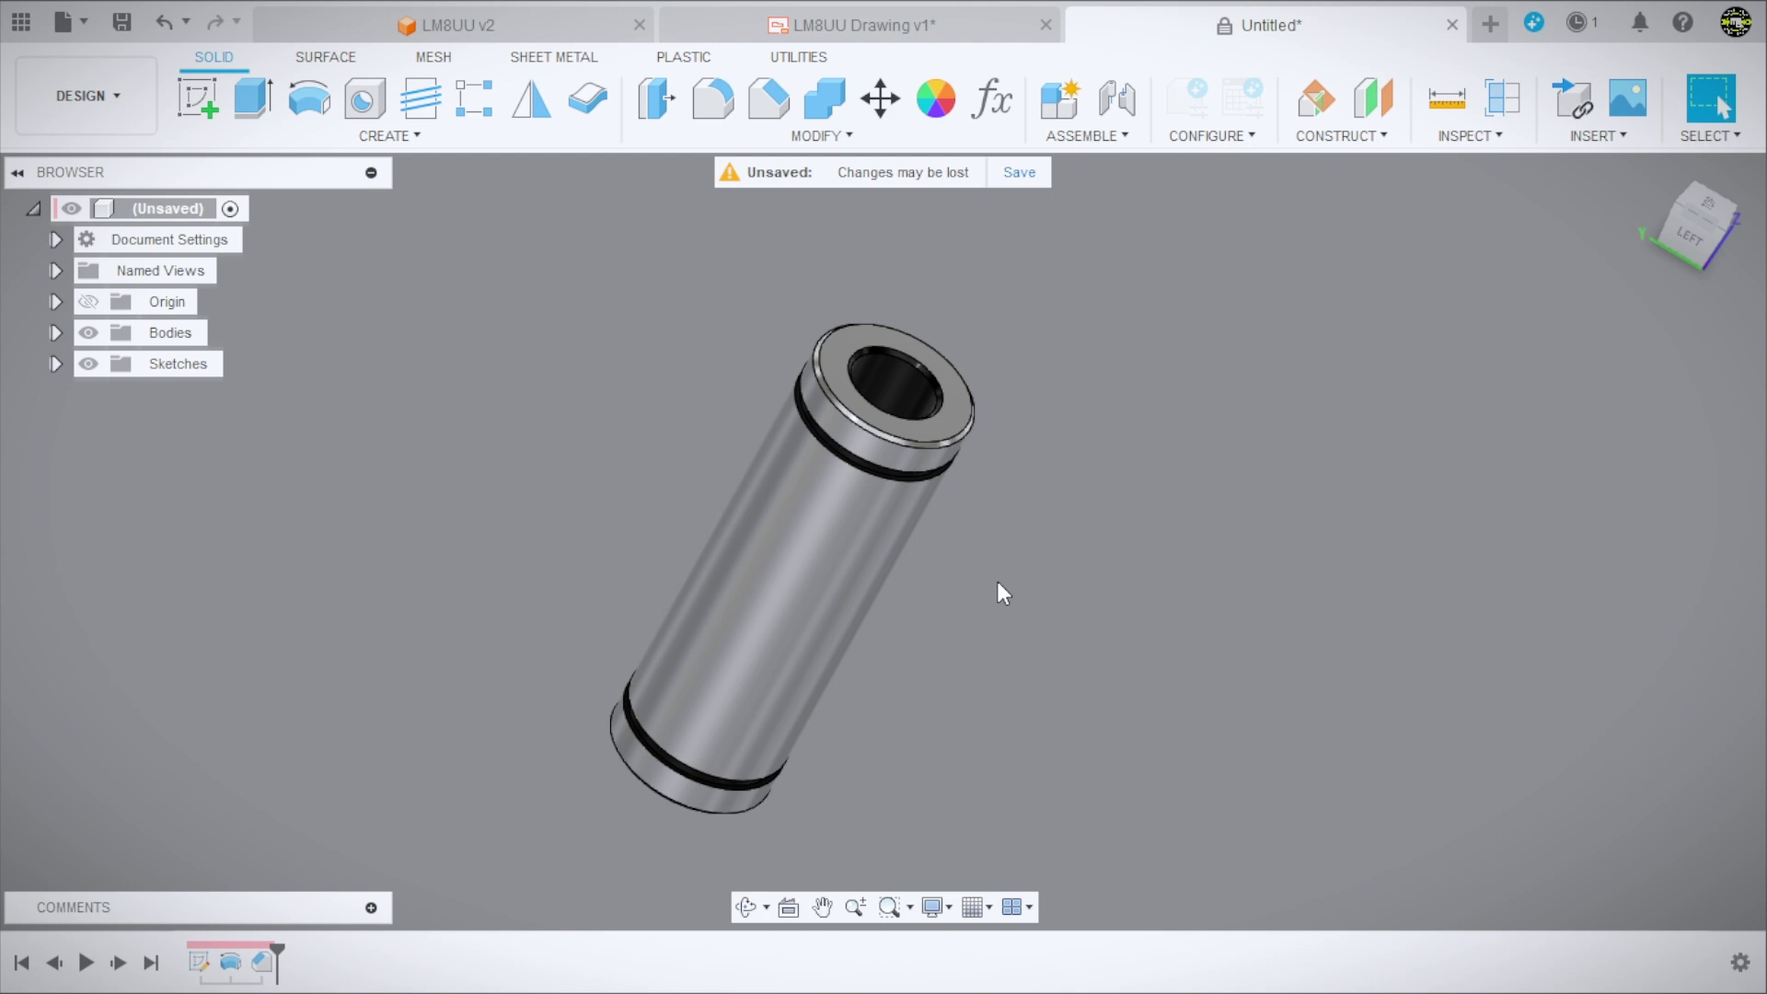
{"action": "scroll", "coordinate": [997, 589], "scroll_direction": "up", "scroll_amount": 2}
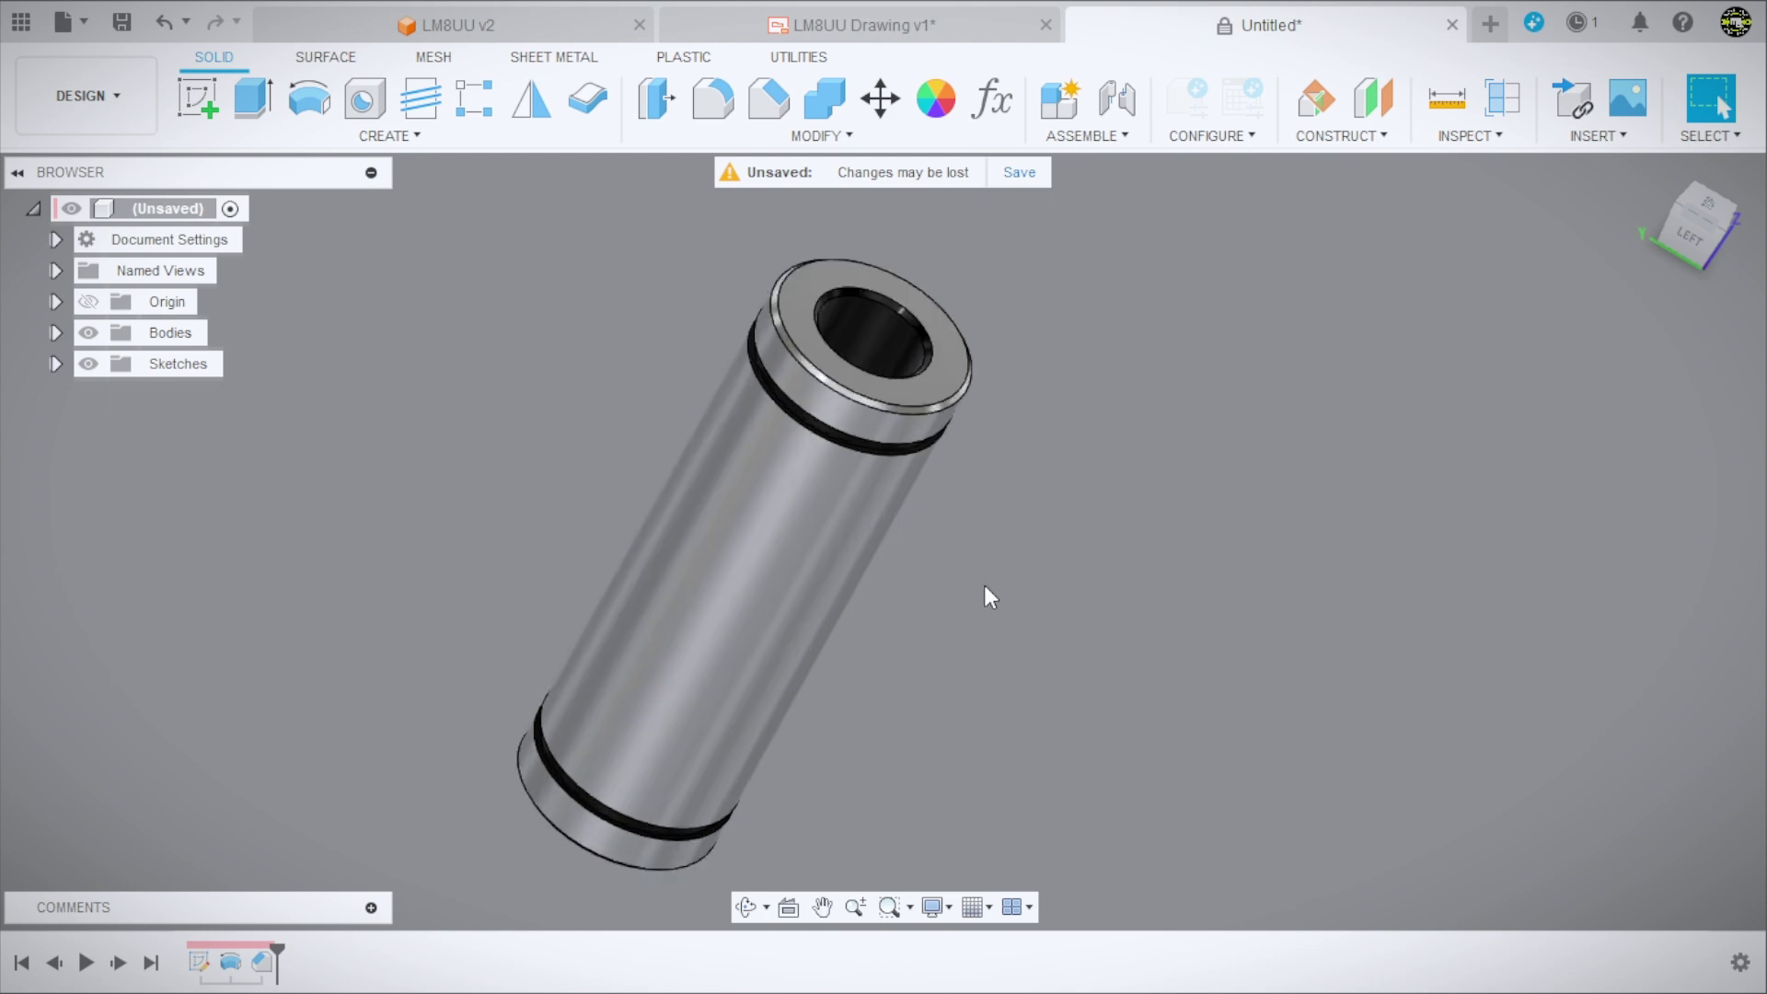
{"action": "mouse_move", "coordinate": [985, 584]}
{"action": "middle_mouse_down", "text": "shift"}
{"action": "mouse_move", "coordinate": [1038, 356]}
{"action": "mouse_move", "coordinate": [958, 560]}
{"action": "mouse_move", "coordinate": [1065, 329]}
{"action": "middle_mouse_up", "text": "shift"}
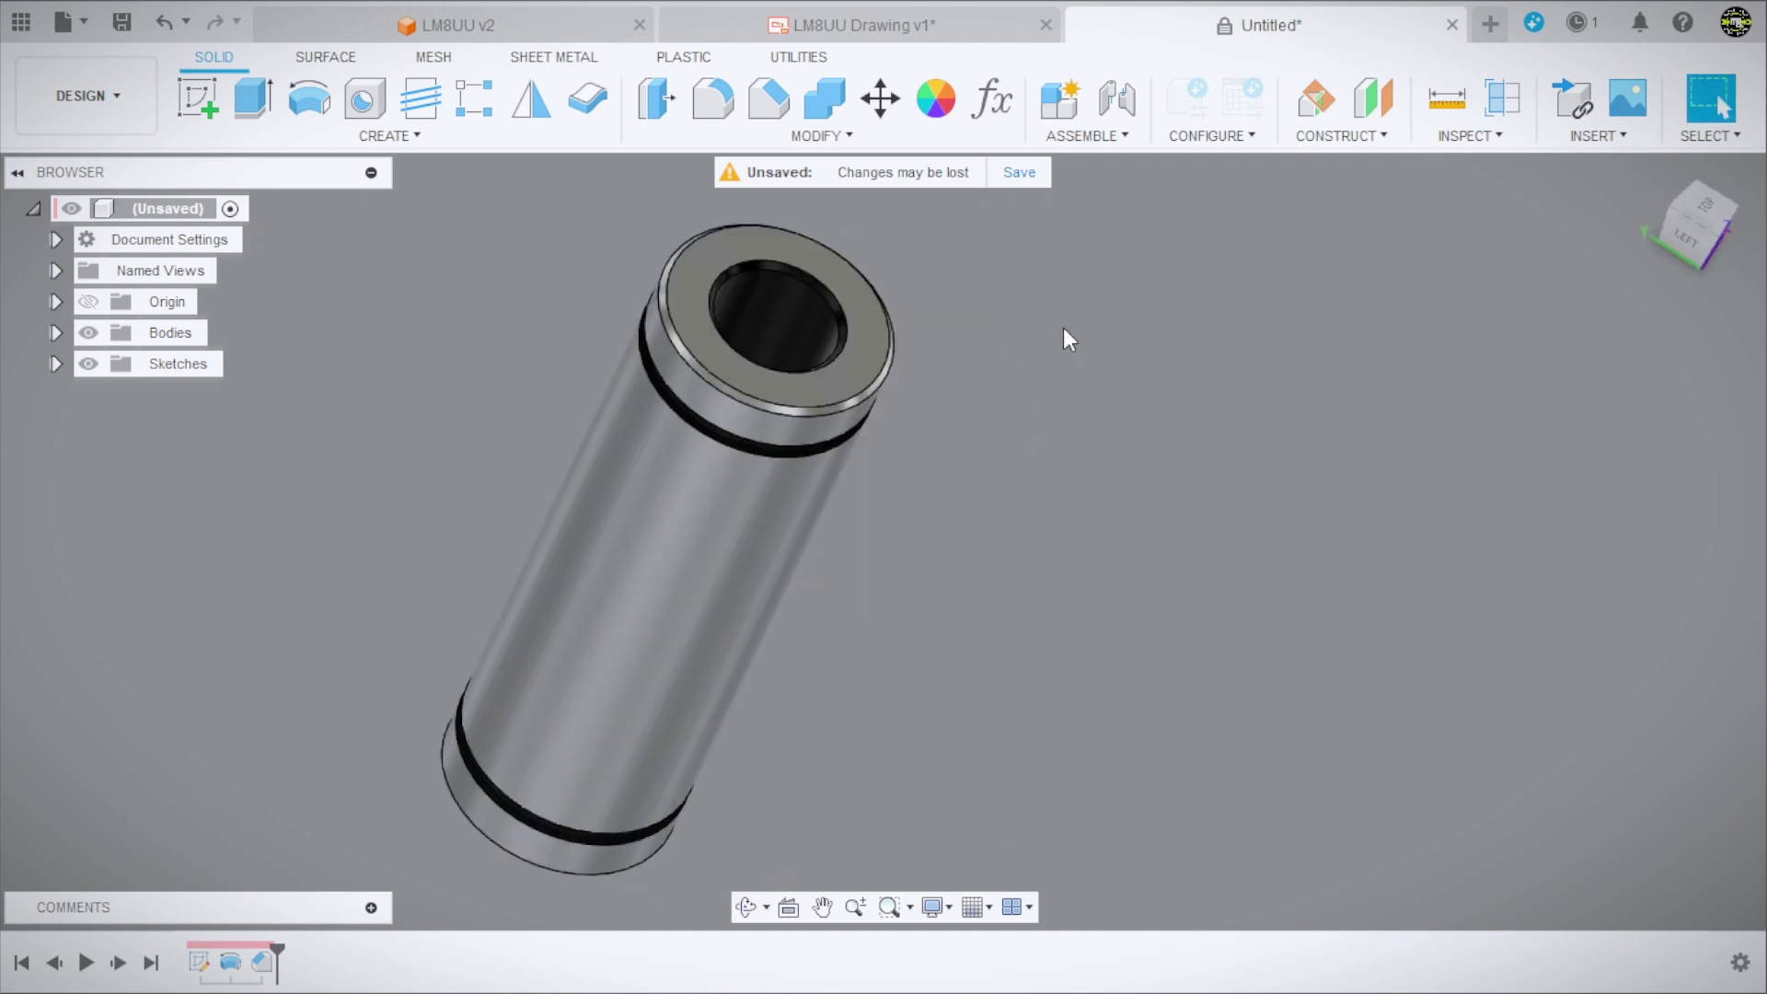